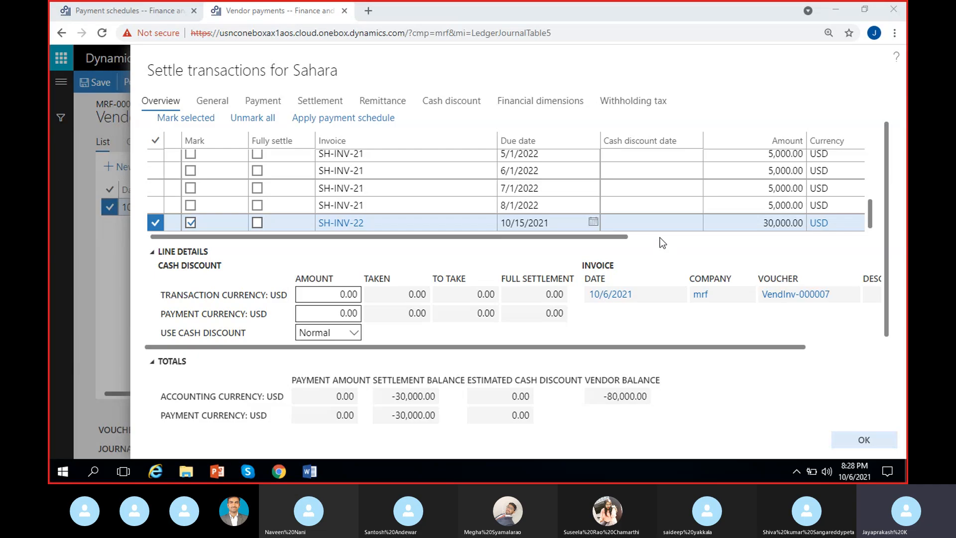
pyautogui.scroll(3, 682, 188)
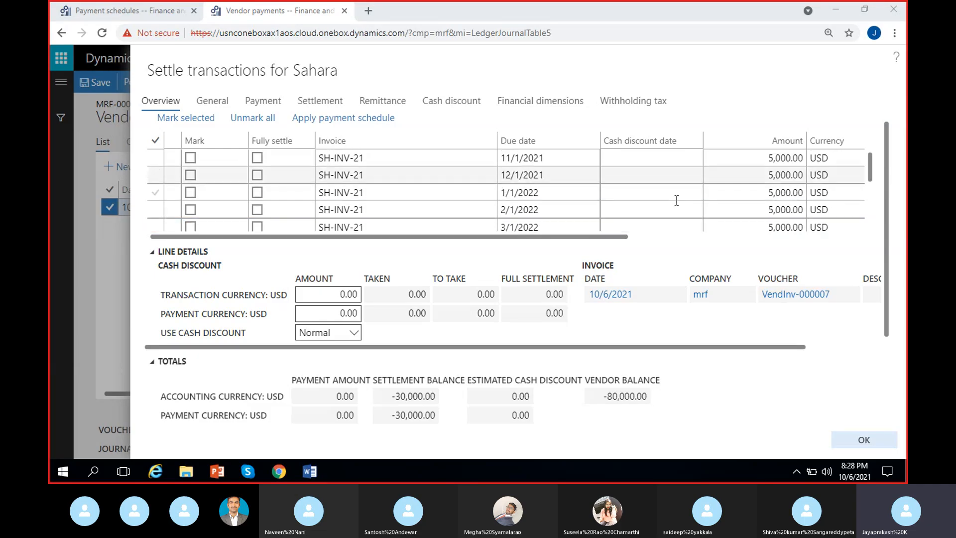
pyautogui.scroll(-3, 677, 200)
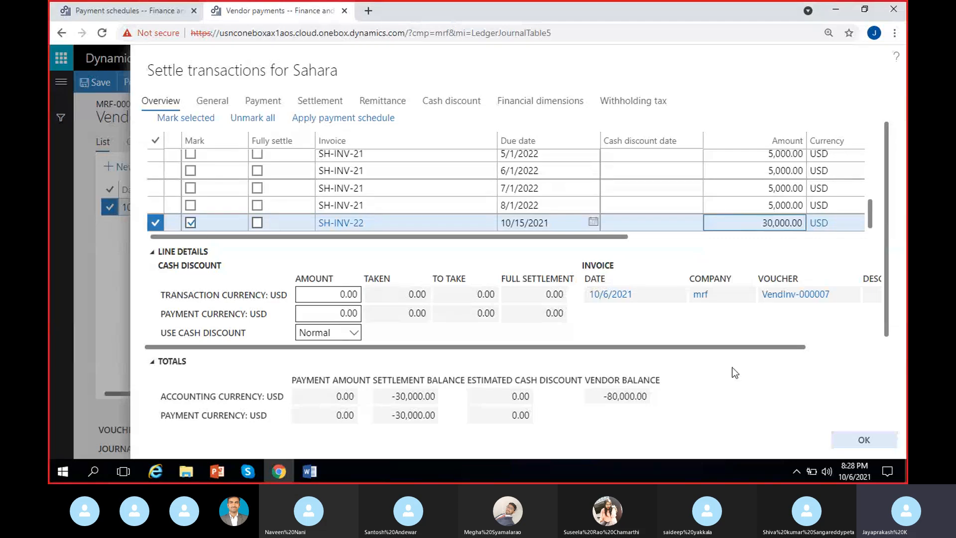
pyautogui.click(254, 468)
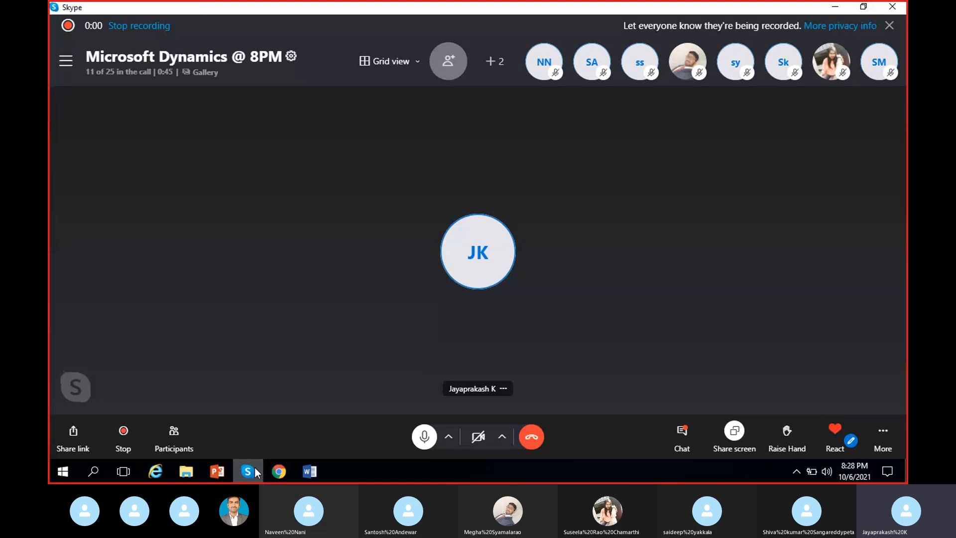
pyautogui.click(255, 467)
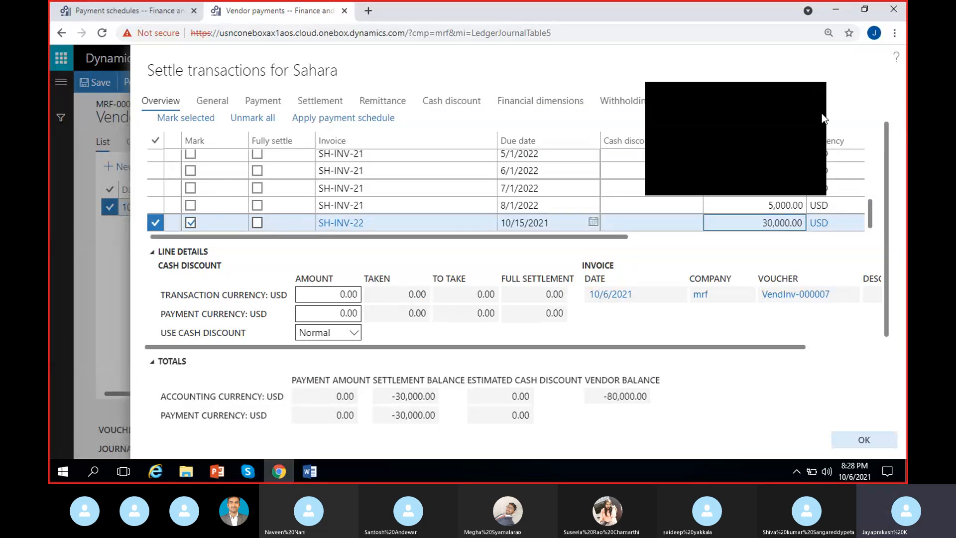
pyautogui.click(818, 101)
# - Unmark invoice SH-INV-22, mark the SH-INV-21 instalment due 11/1/2021 instead, and confirm the settlement for Sahara
pyautogui.click(190, 223)
pyautogui.scroll(3, 262, 193)
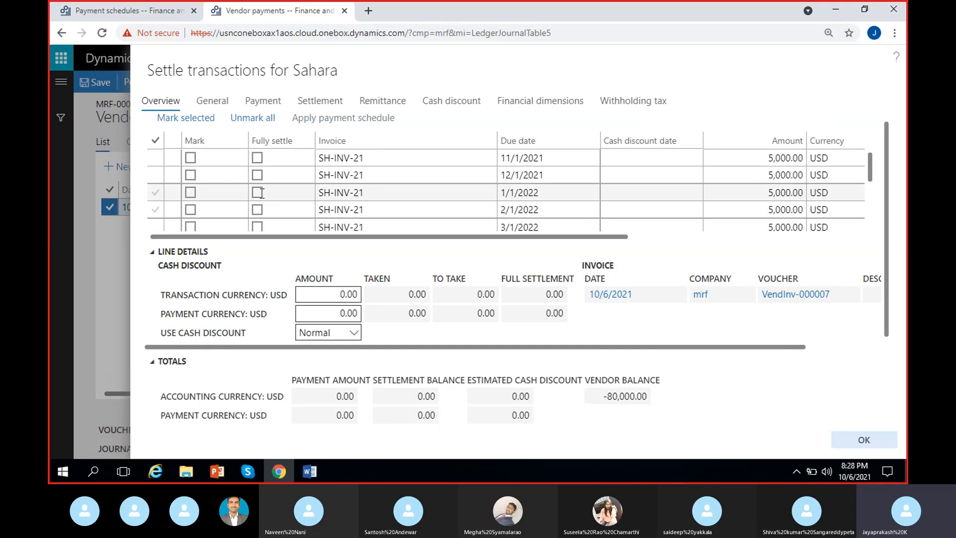
pyautogui.click(191, 157)
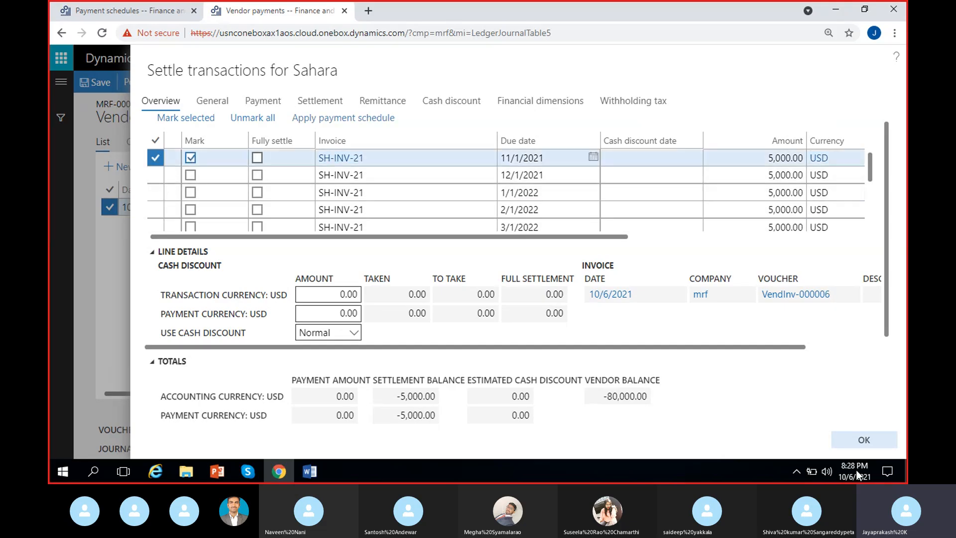
pyautogui.click(880, 442)
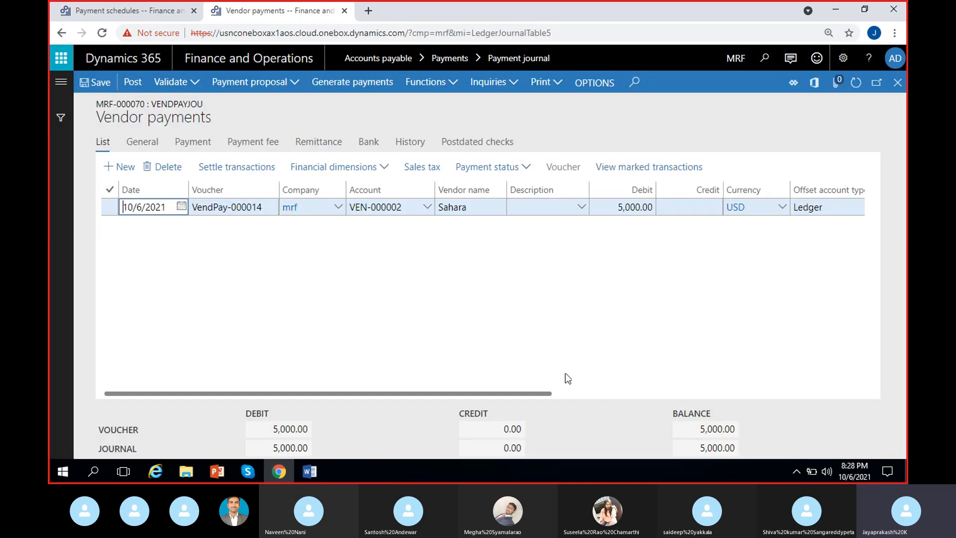
# - Try to set the payment line's offset account to 100002 Petty cash without picking its financial dimensions
pyautogui.hscroll(9, 598, 321)
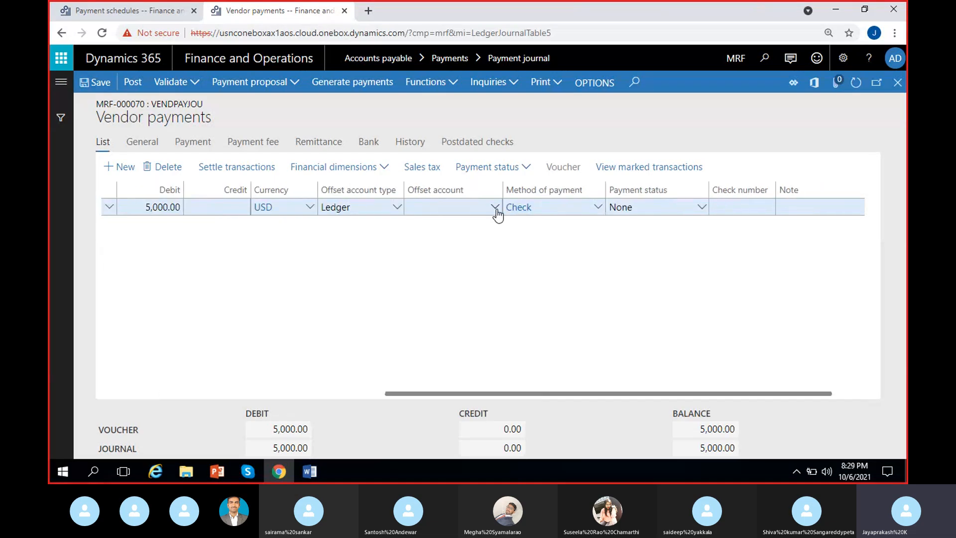
pyautogui.click(497, 214)
pyautogui.click(495, 207)
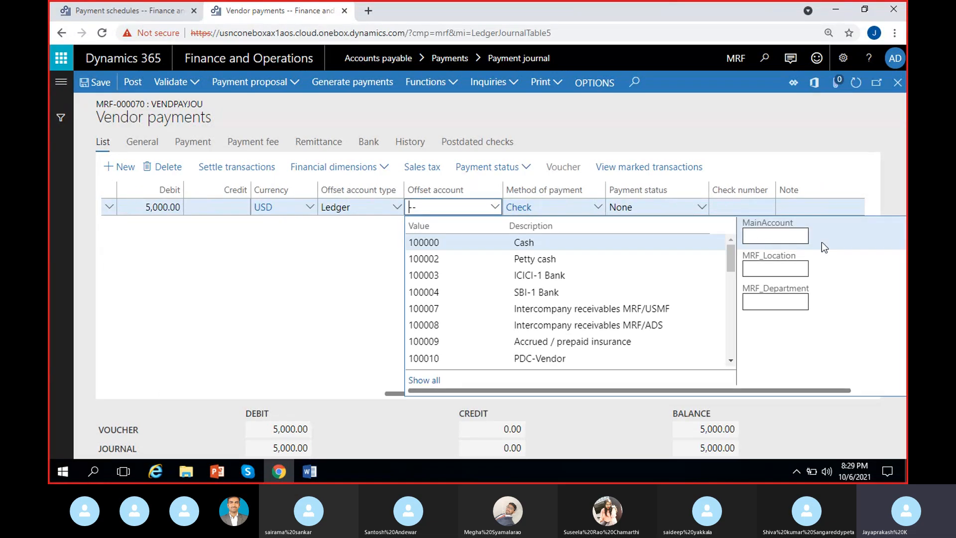
pyautogui.click(596, 259)
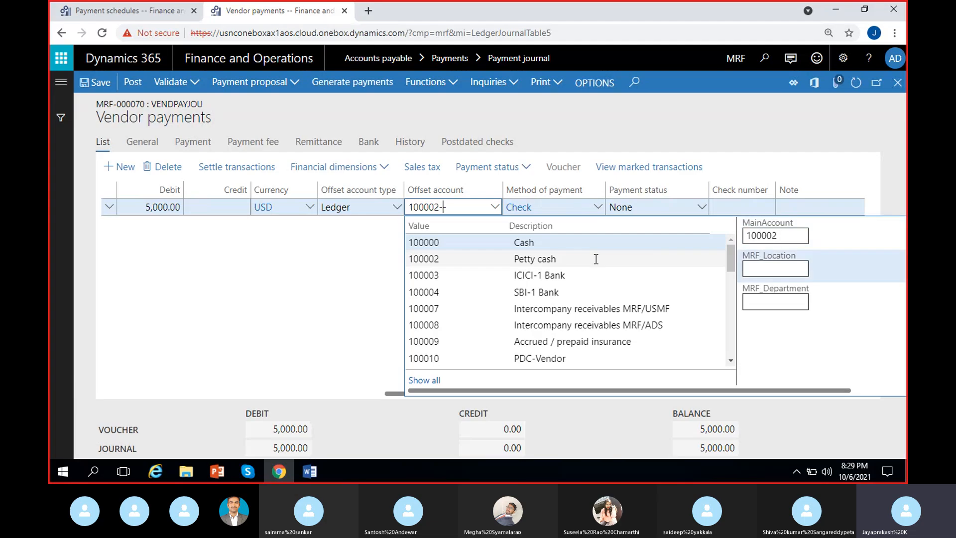
# - Clear the method of payment on the Sahara payment line and dismiss the warning
pyautogui.click(546, 212)
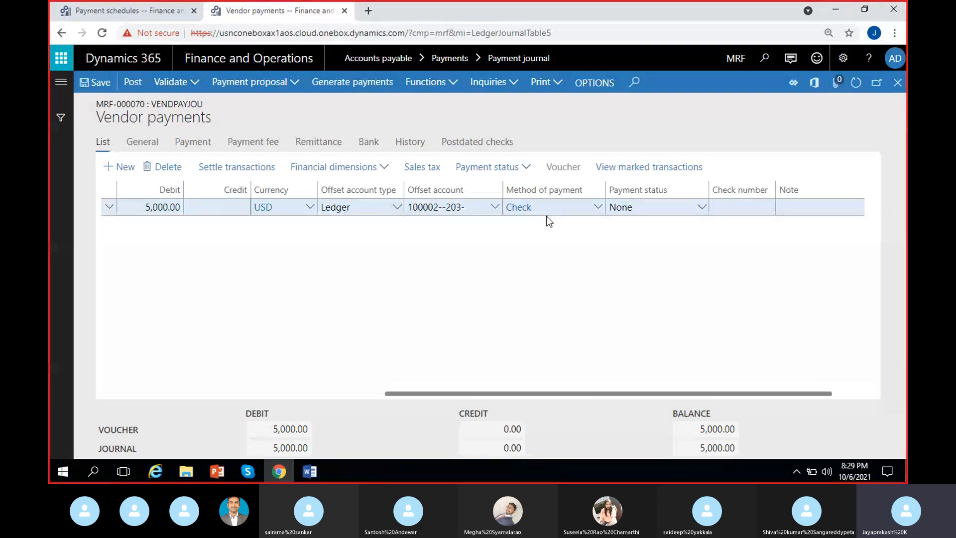
pyautogui.press('BackSpace')
pyautogui.click(437, 269)
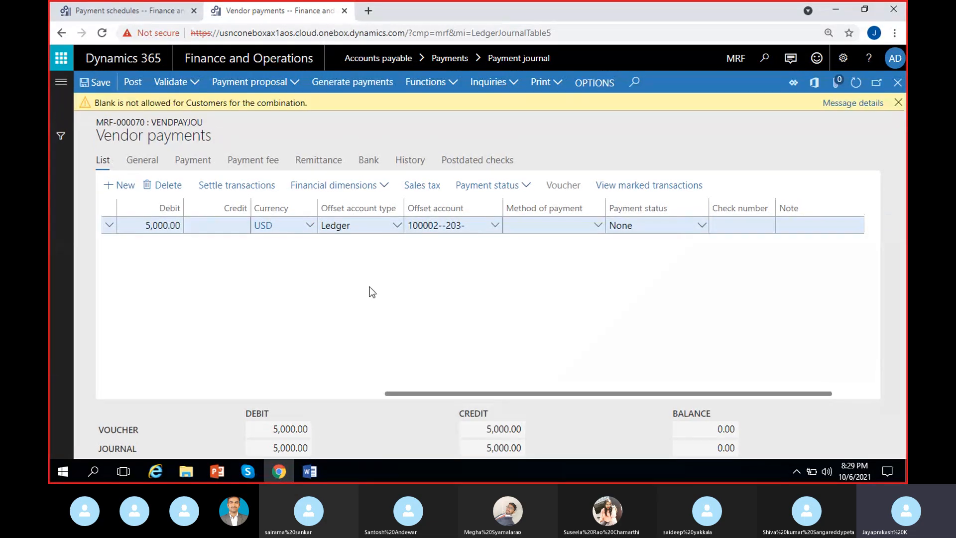
pyautogui.click(897, 103)
# - Set the offset account to 100002 Petty cash with Hyderabad 100, Finance 200, Customer-1 900 and cost center CC/1, and post the journal
pyautogui.click(493, 208)
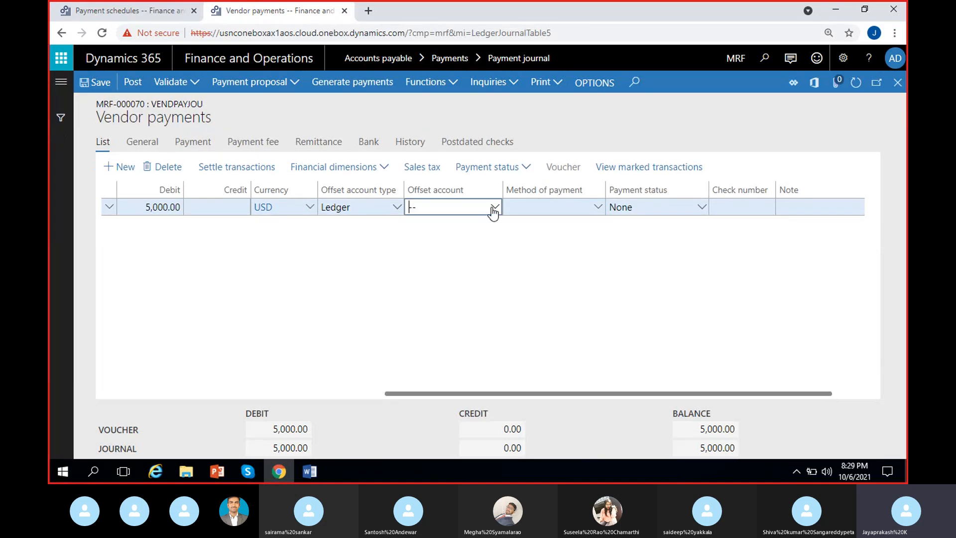
pyautogui.click(494, 208)
pyautogui.click(622, 256)
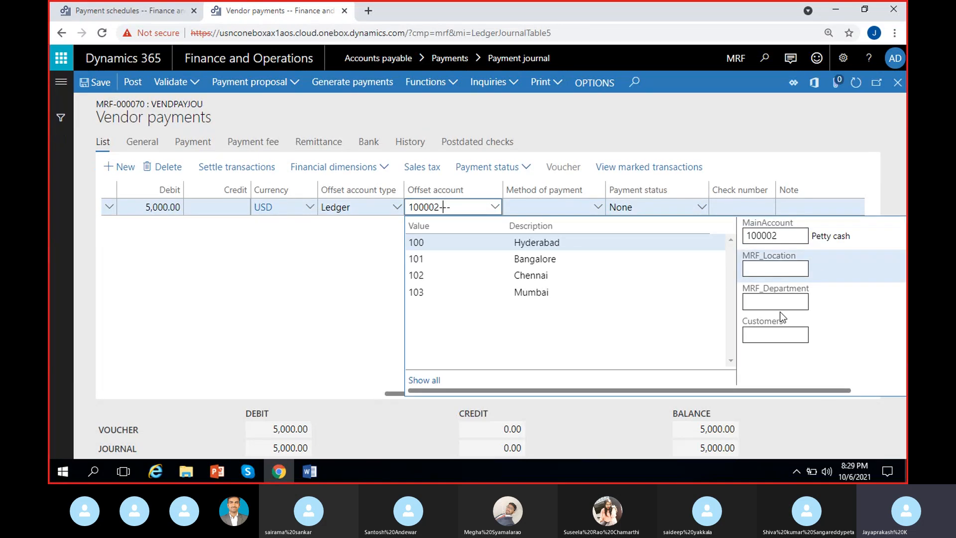
pyautogui.click(528, 243)
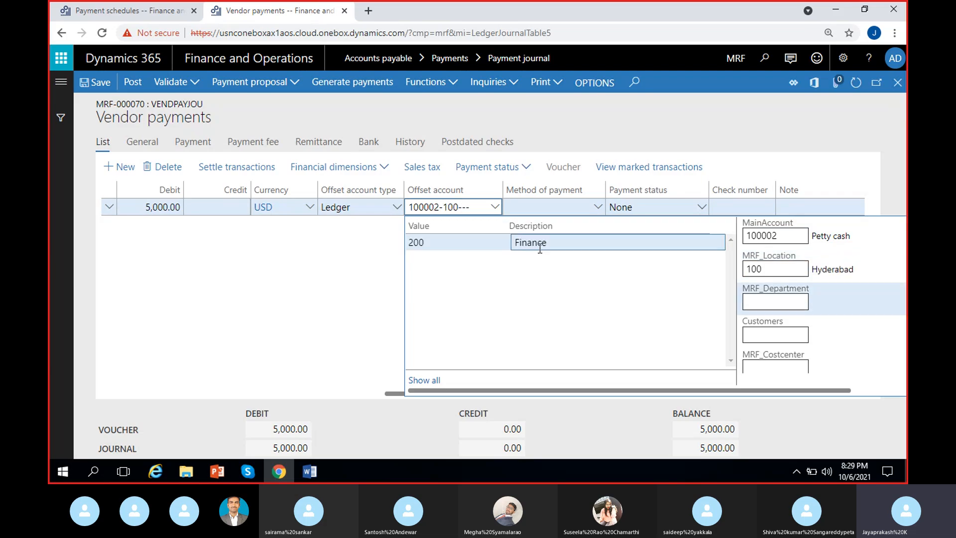
pyautogui.click(540, 244)
pyautogui.click(539, 243)
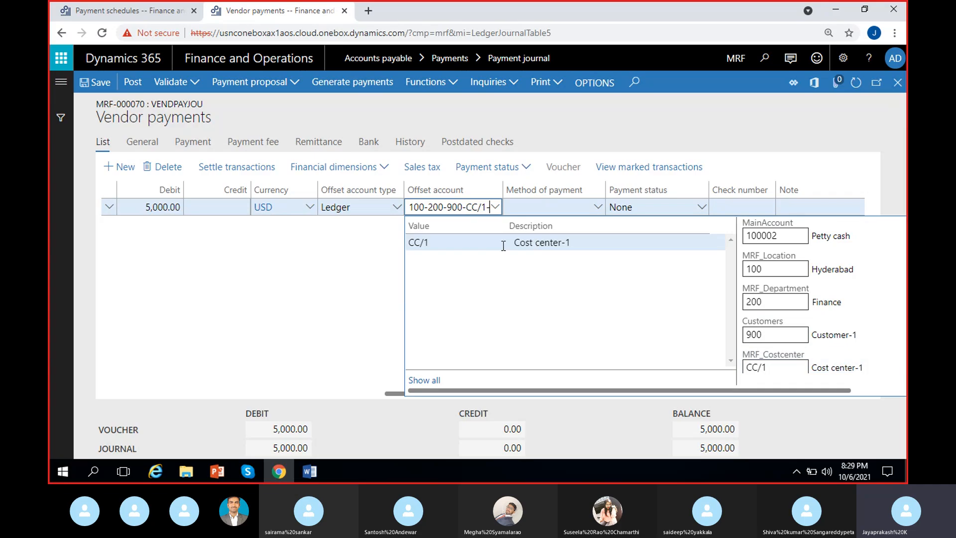
pyautogui.click(368, 260)
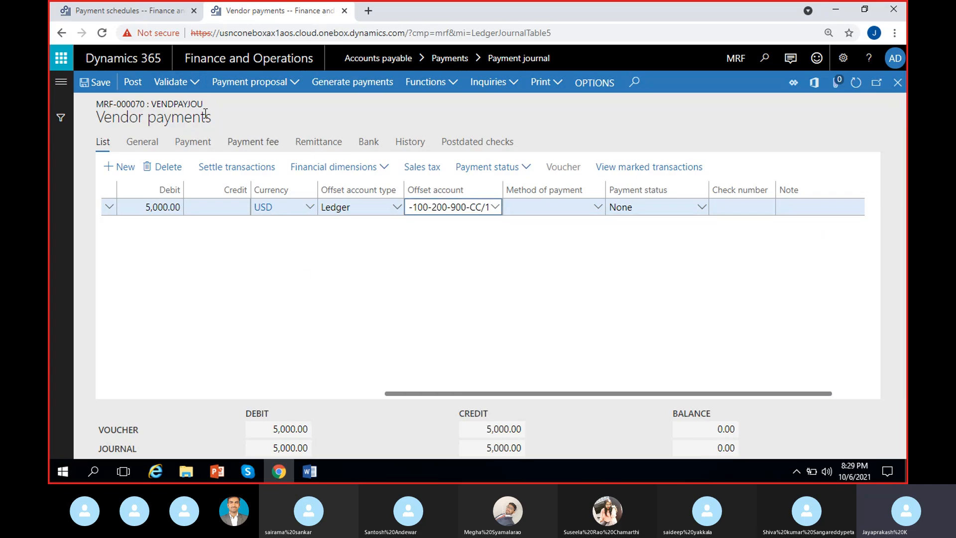
pyautogui.click(133, 82)
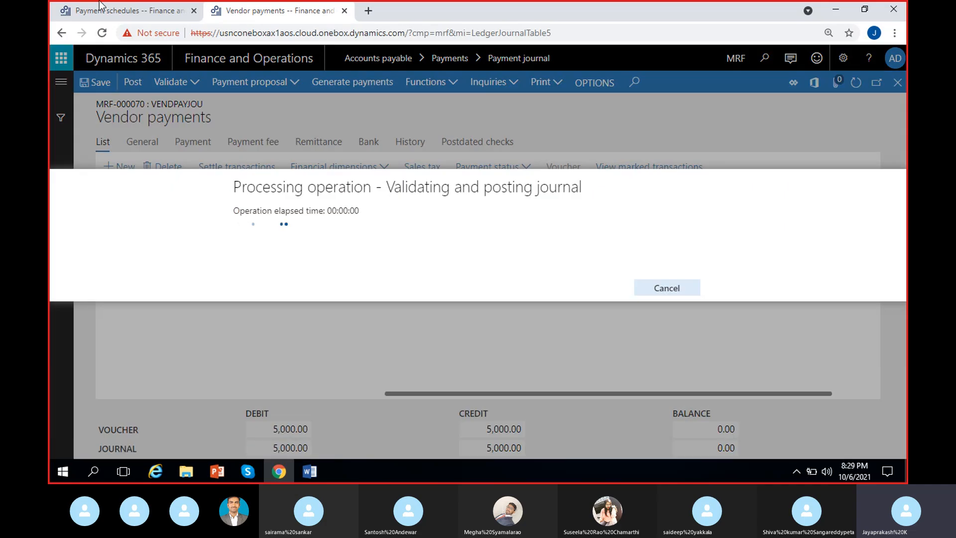
# - Open the Accounts payable All vendors list in the browser tab holding Payment schedules
pyautogui.click(99, 6)
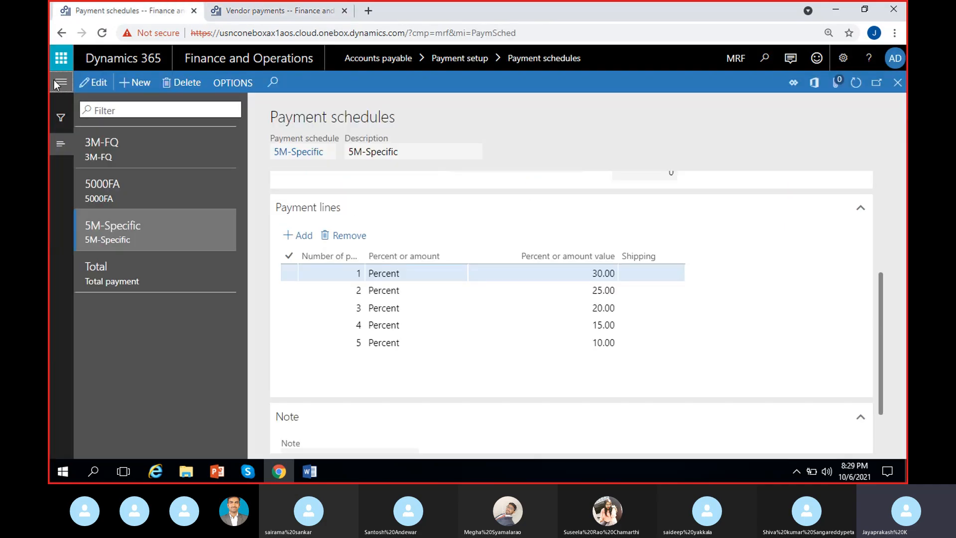
pyautogui.click(56, 84)
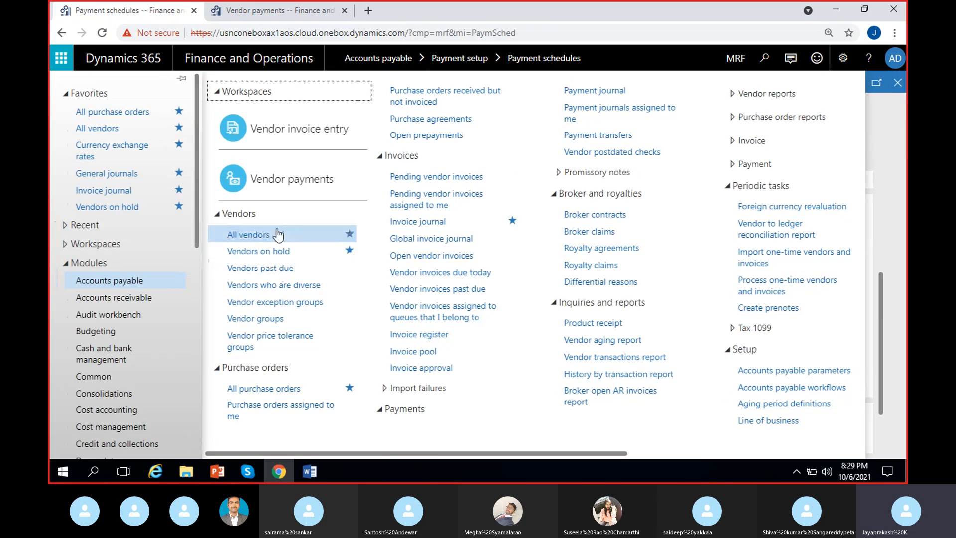
pyautogui.click(276, 233)
pyautogui.click(224, 10)
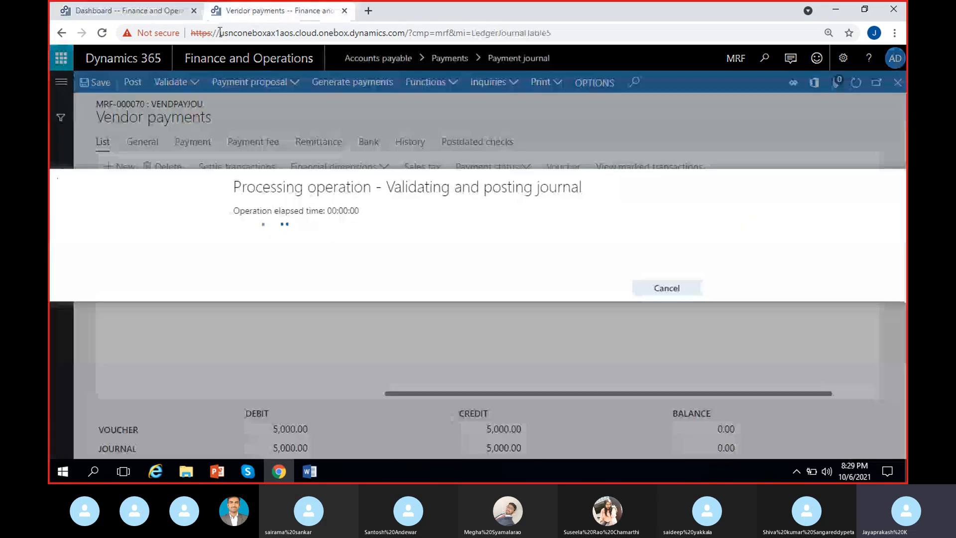
pyautogui.click(110, 13)
# - Read the message details of the posting results for the vendor payment journal
pyautogui.click(236, 9)
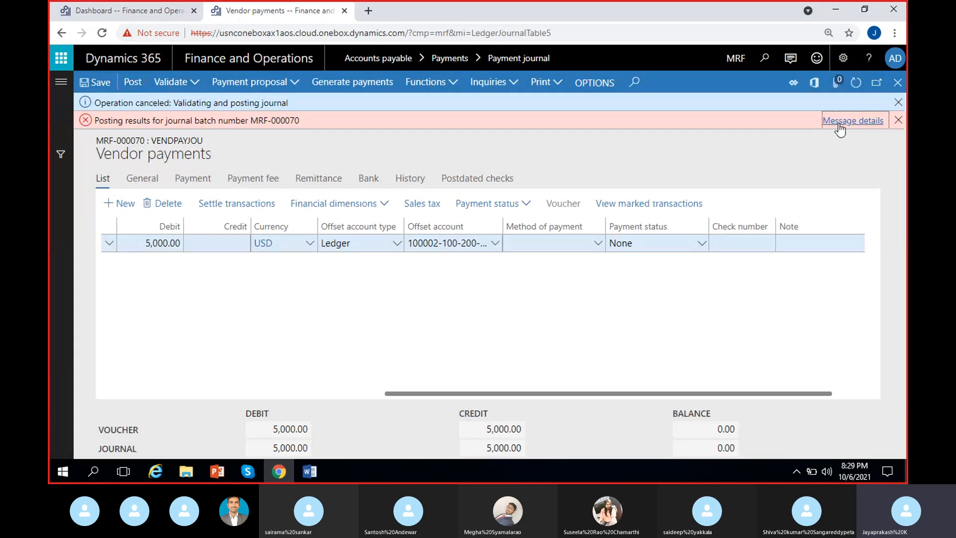
pyautogui.click(795, 121)
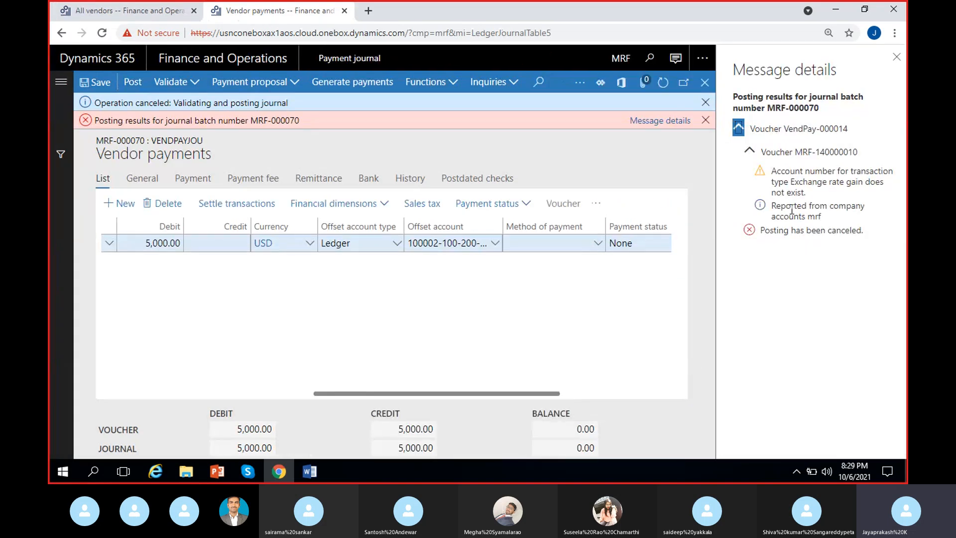
pyautogui.click(897, 57)
# - Duplicate the All vendors browser tab
pyautogui.click(98, 14)
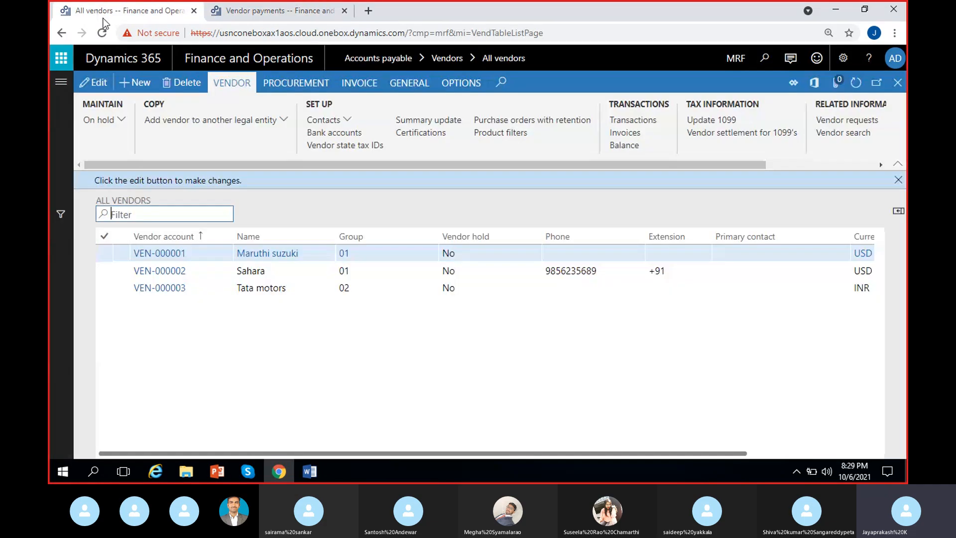
pyautogui.rightClick(121, 13)
pyautogui.click(142, 96)
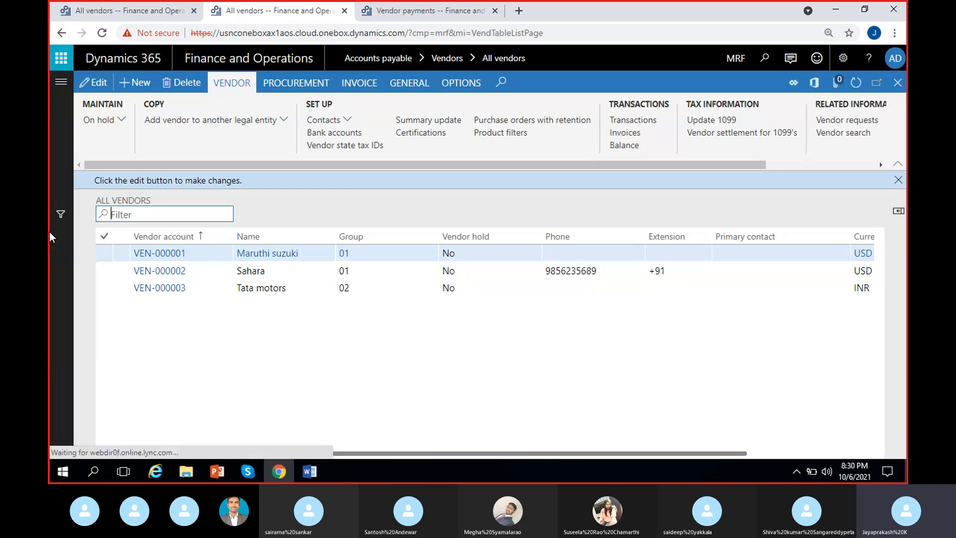
# - Open the Ledger setup page of the General ledger module in the duplicated tab
pyautogui.click(61, 82)
pyautogui.scroll(-4, 84, 157)
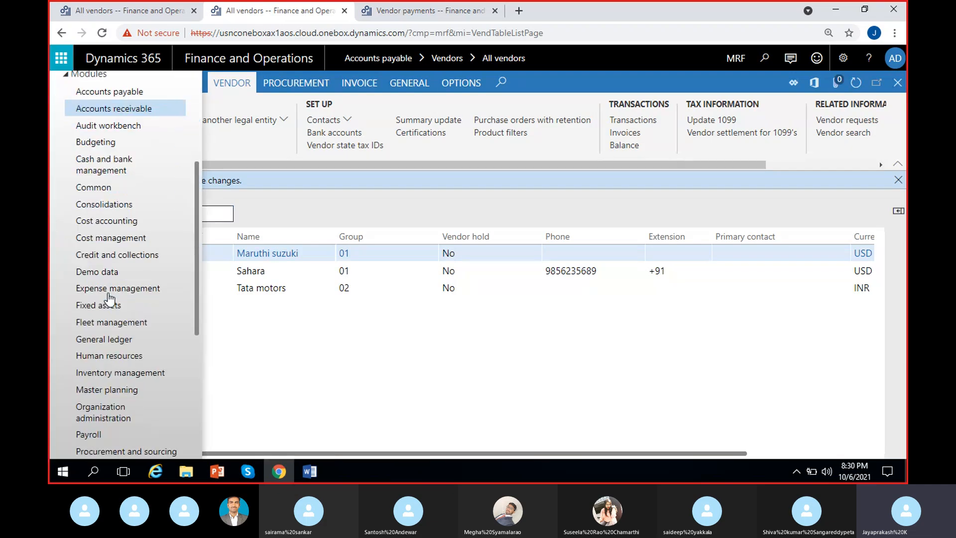
pyautogui.click(108, 345)
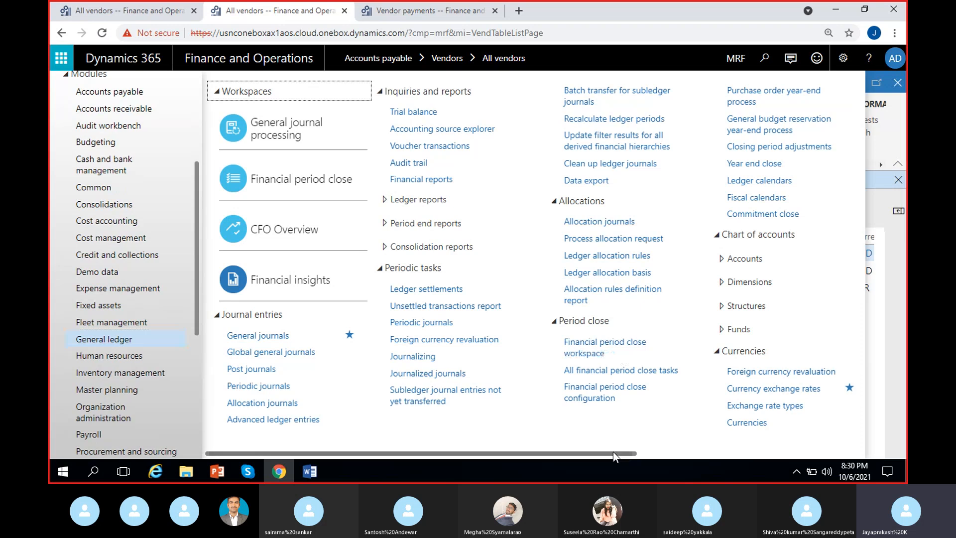
pyautogui.click(614, 452)
pyautogui.click(719, 454)
pyautogui.click(619, 258)
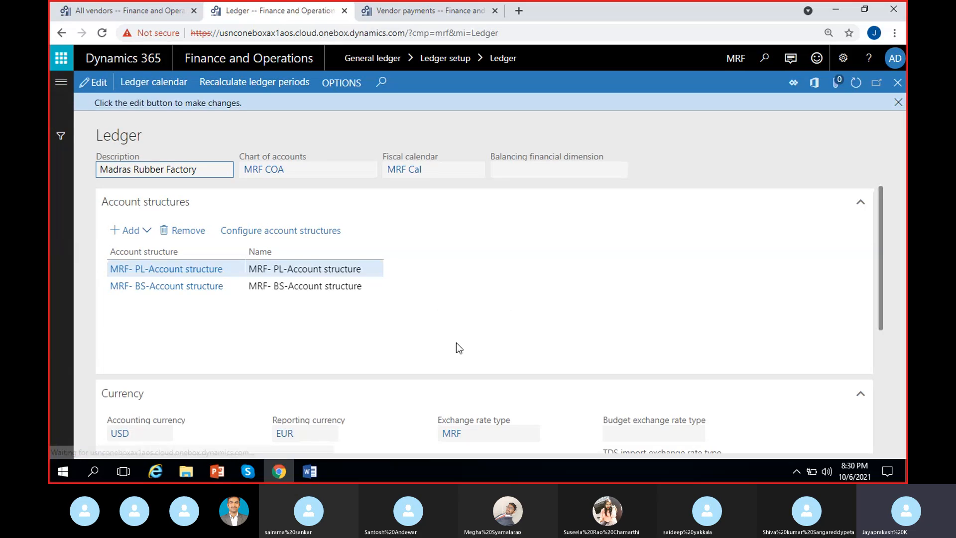
# - Put the Ledger page into edit mode and open the main account details from the Realized gain row of the currency revaluation accounts
pyautogui.scroll(-4, 449, 307)
pyautogui.click(442, 345)
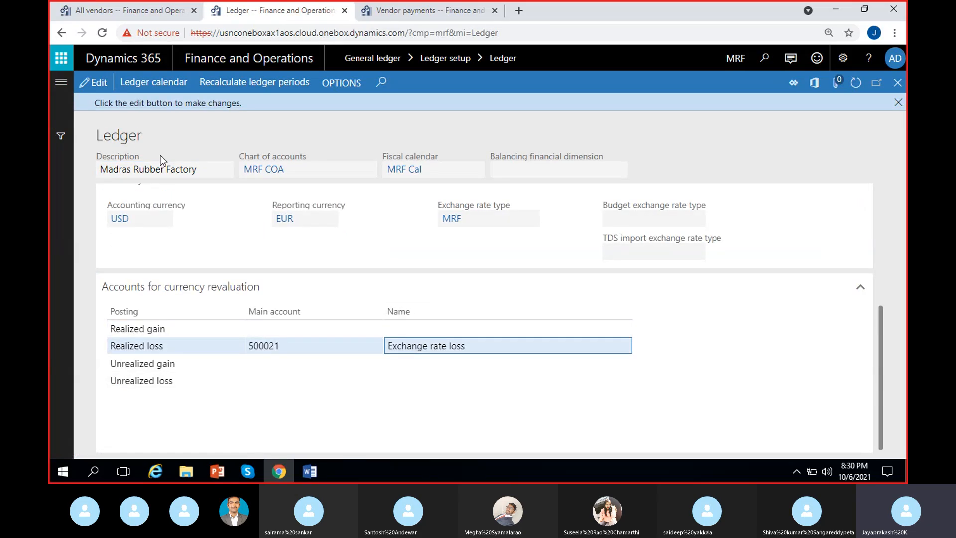
pyautogui.click(78, 202)
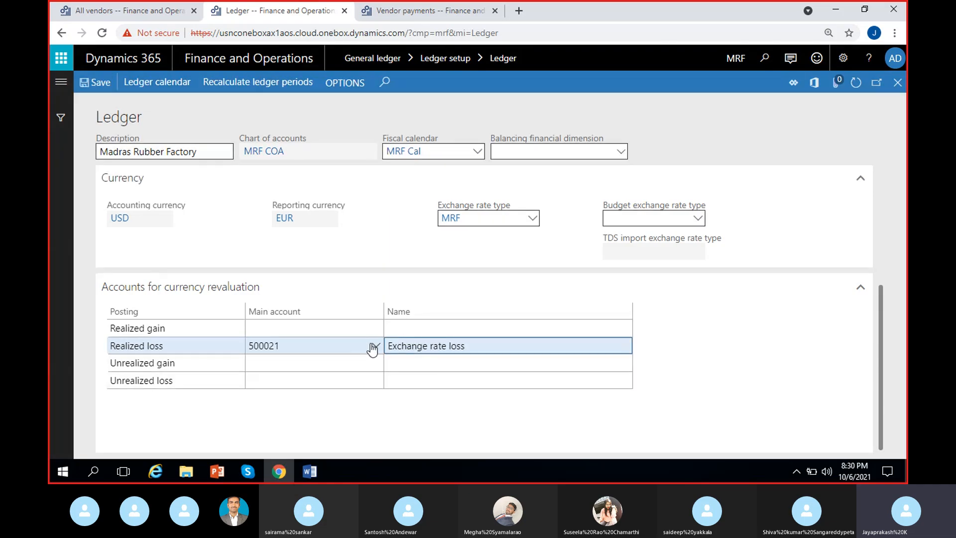
pyautogui.click(375, 347)
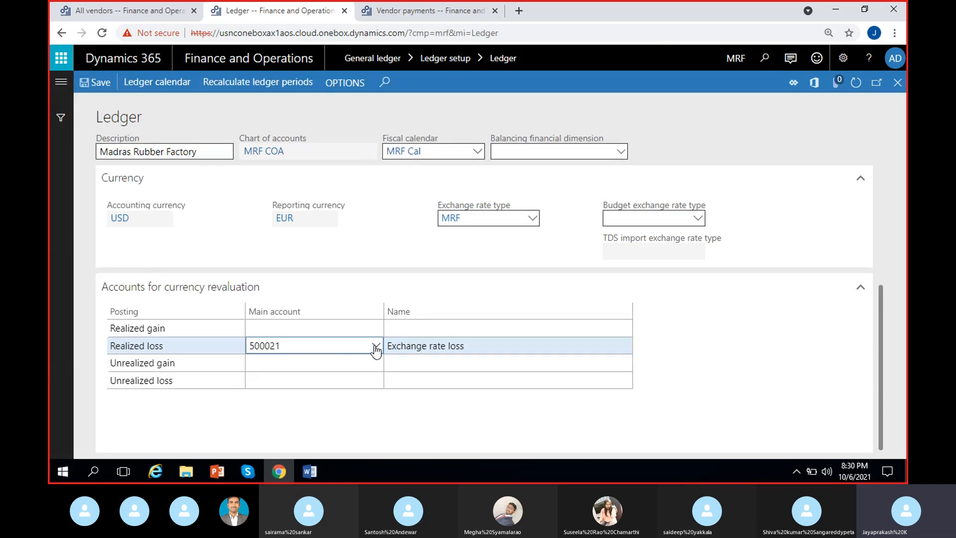
pyautogui.click(337, 327)
pyautogui.rightClick(376, 327)
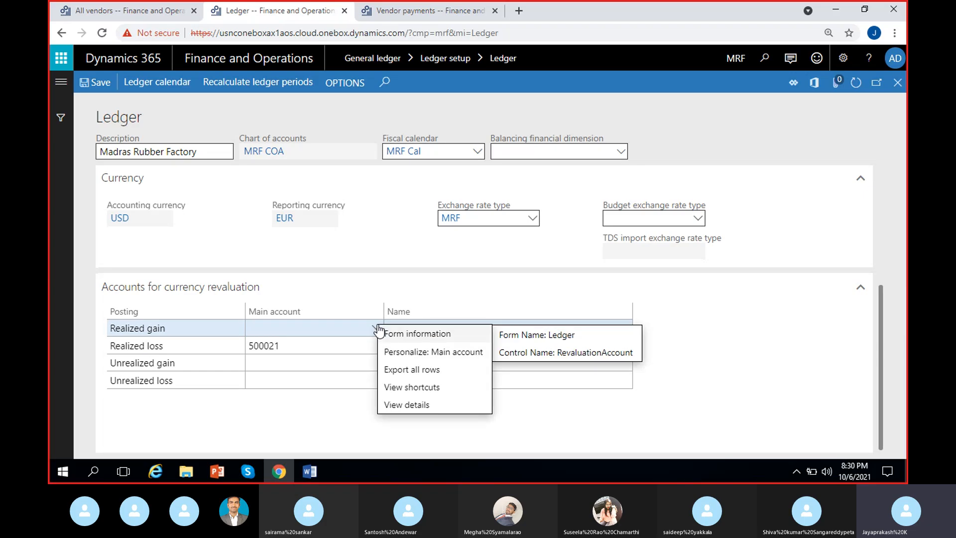
pyautogui.click(403, 419)
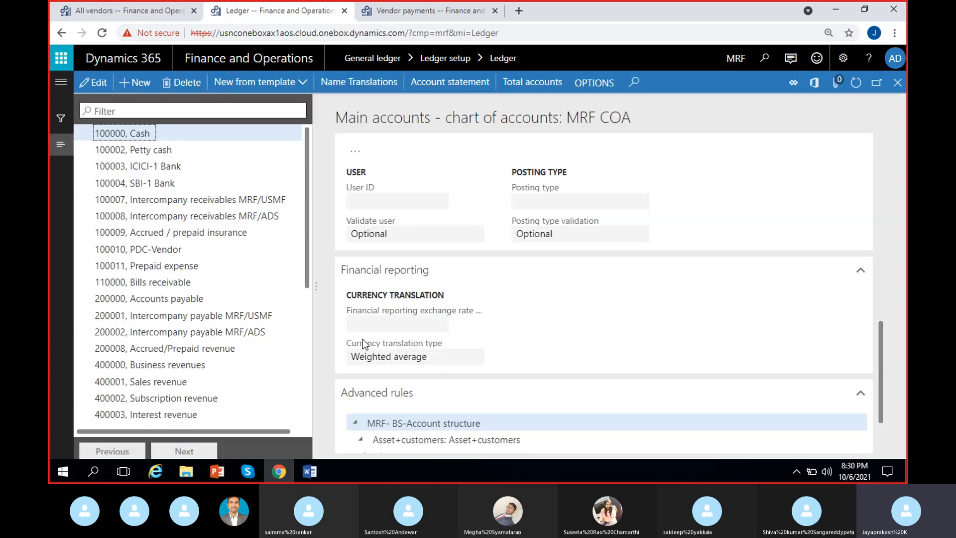
# - Create the main account 400021 named Exchange rate gain with the main account type Revenue
pyautogui.hotkey('alt', 'n')
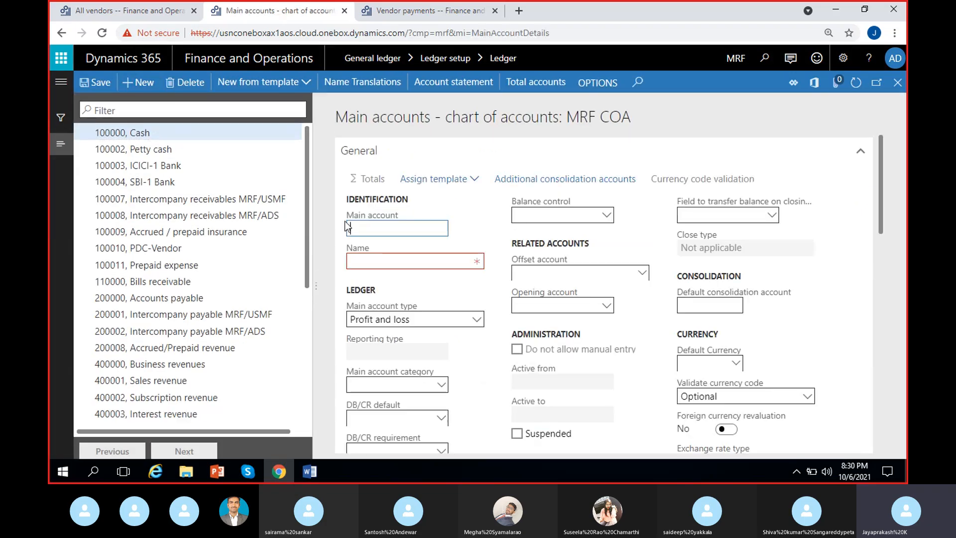
pyautogui.write('400021')
pyautogui.click(399, 255)
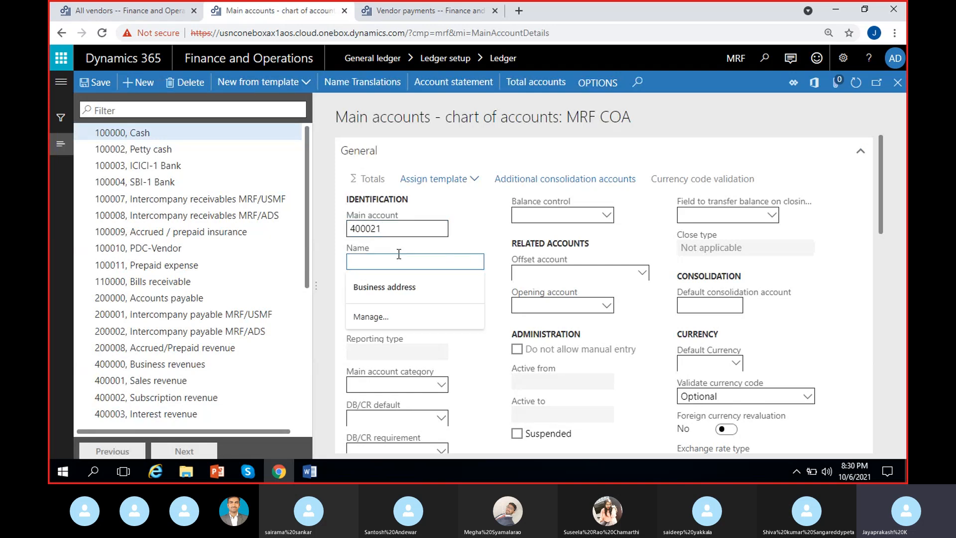
pyautogui.write('Exchange r')
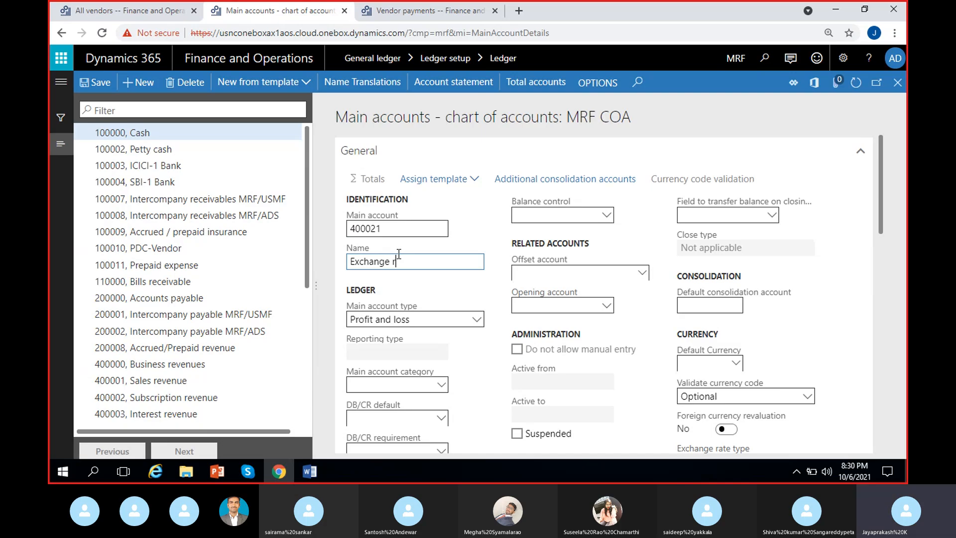
pyautogui.write('at e gain')
pyautogui.click(436, 319)
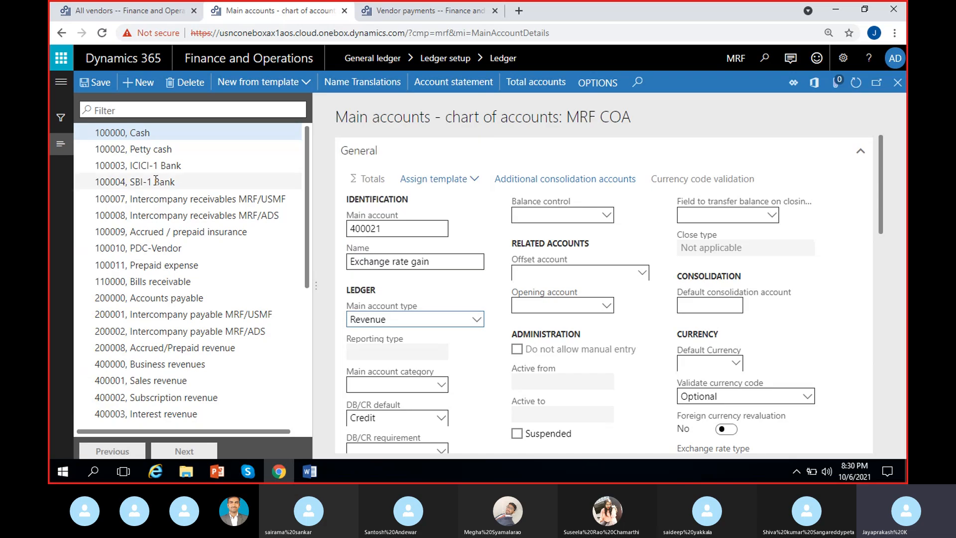
pyautogui.click(392, 174)
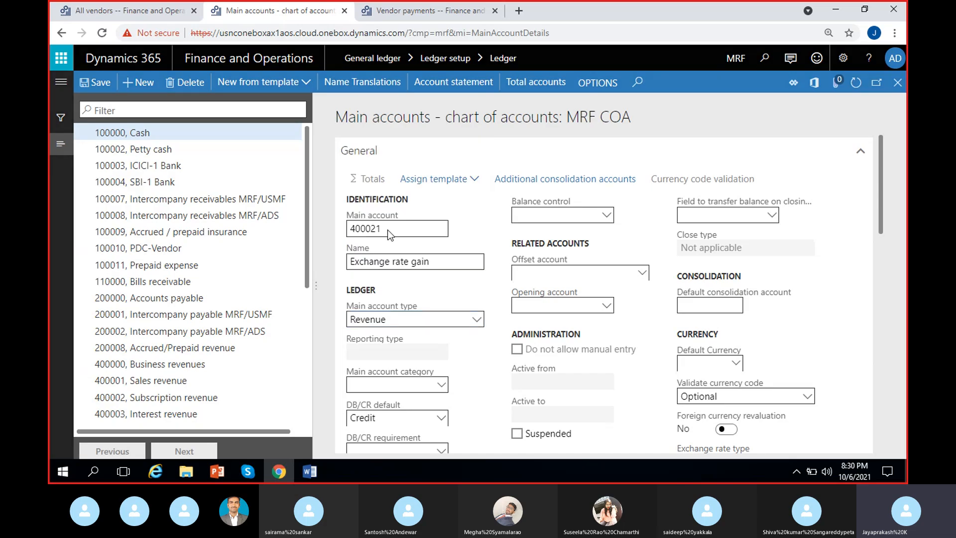
# - Copy the new main account number and assign it to the Realized gain row of the ledger's currency revaluation accounts
pyautogui.moveTo(400, 206); pyautogui.dragTo(327, 217)
pyautogui.hotkey('ctrl', 'c')
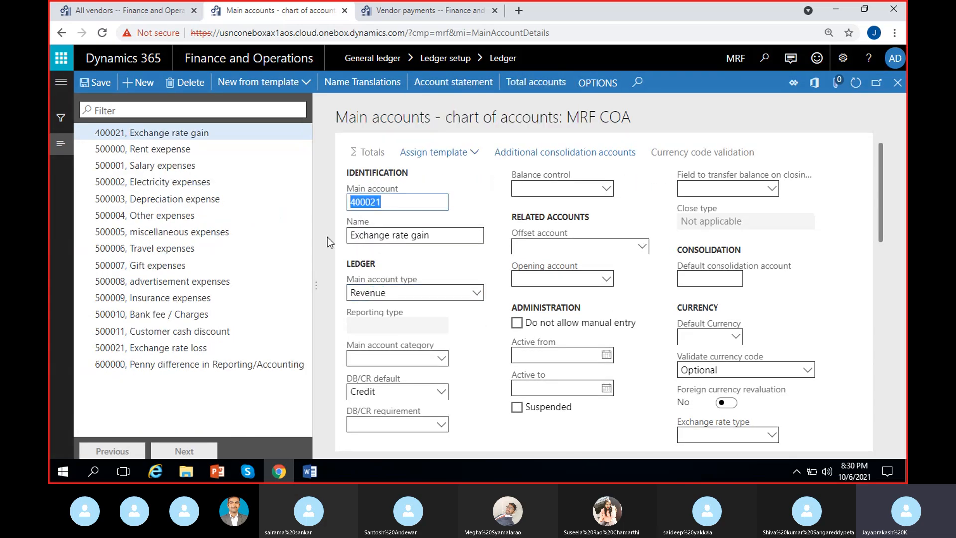
pyautogui.click(401, 178)
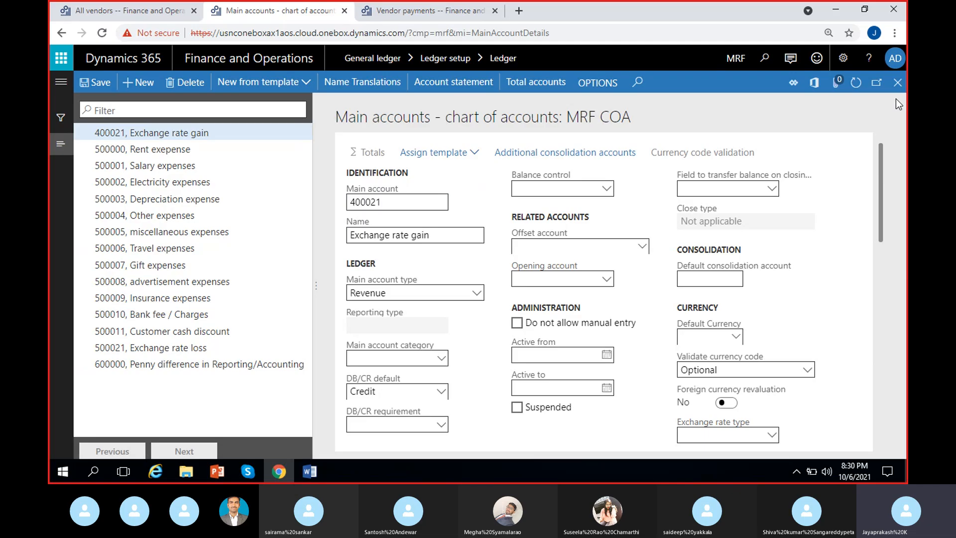
pyautogui.click(897, 83)
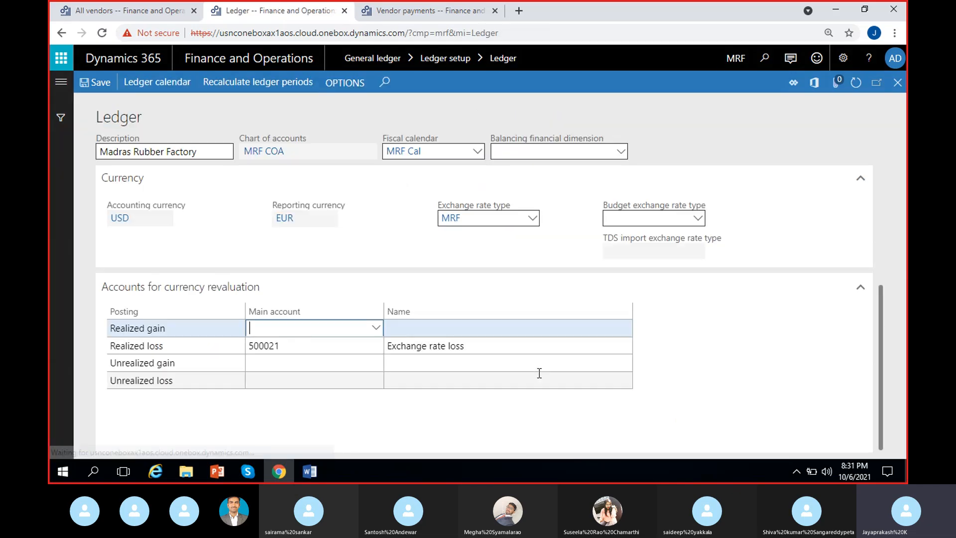
pyautogui.hotkey('ctrl', 'v')
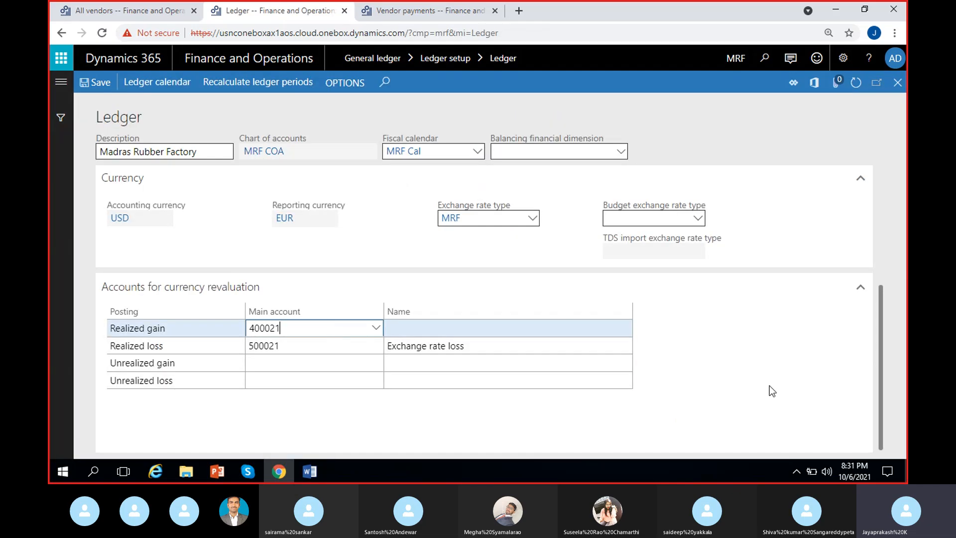
pyautogui.click(771, 385)
pyautogui.click(775, 377)
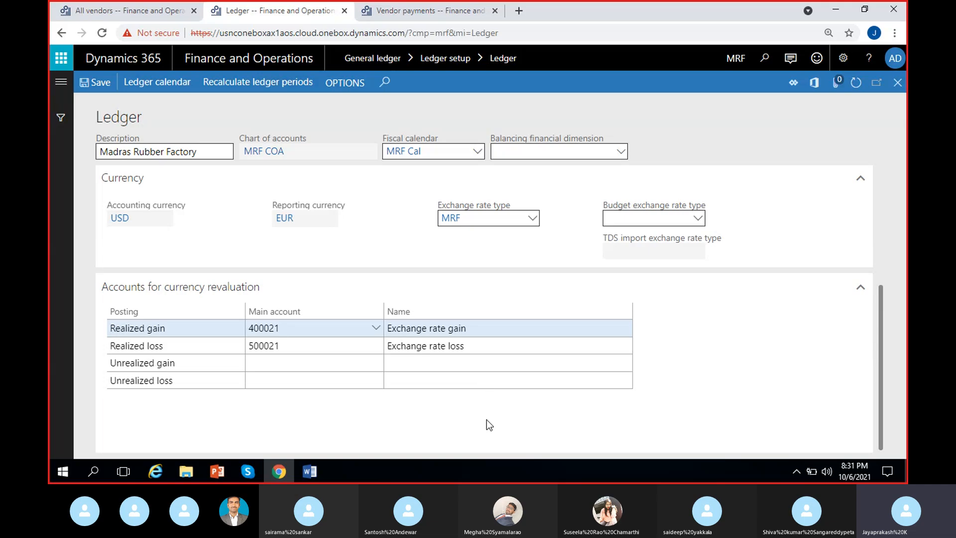
# - Return to the vendor payment journal, try to post it again and read the details of the posting results
pyautogui.click(447, 10)
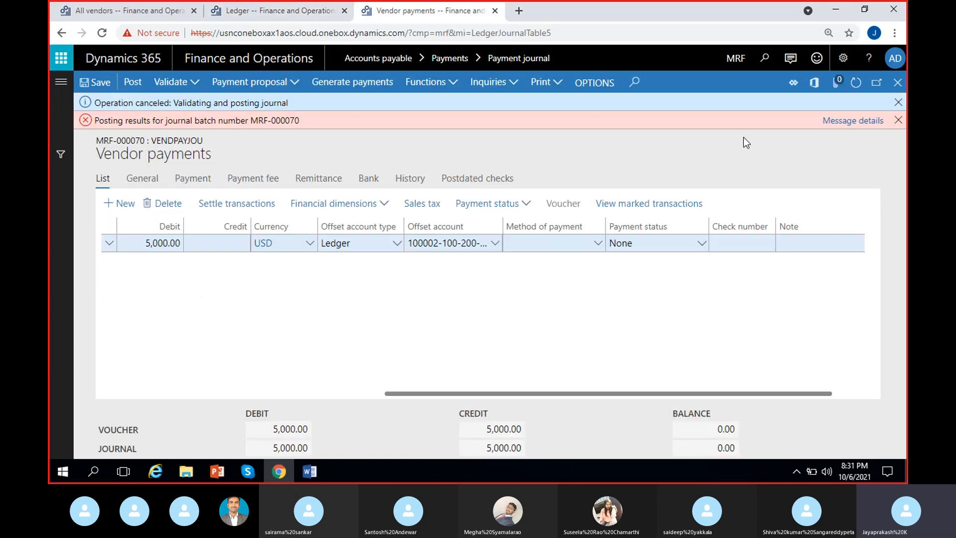
pyautogui.click(853, 121)
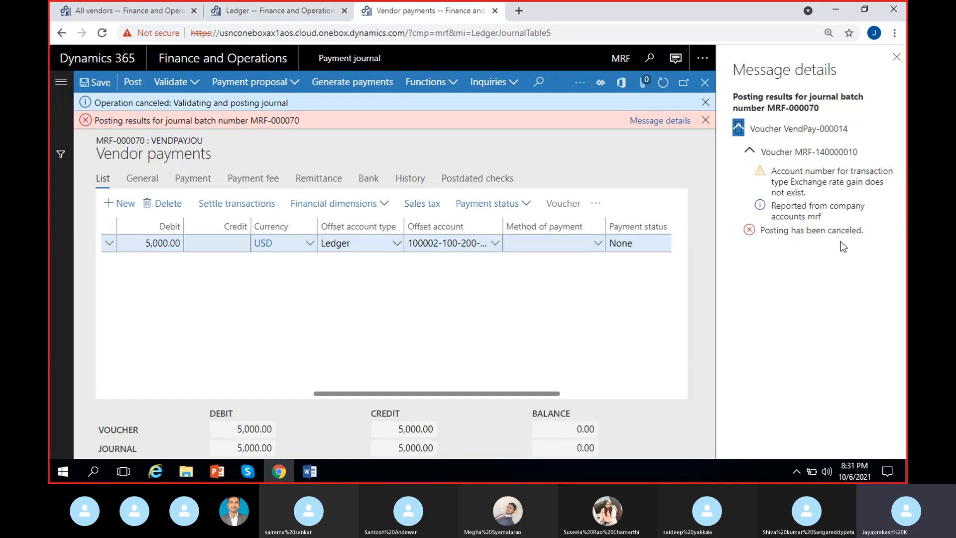
pyautogui.click(896, 57)
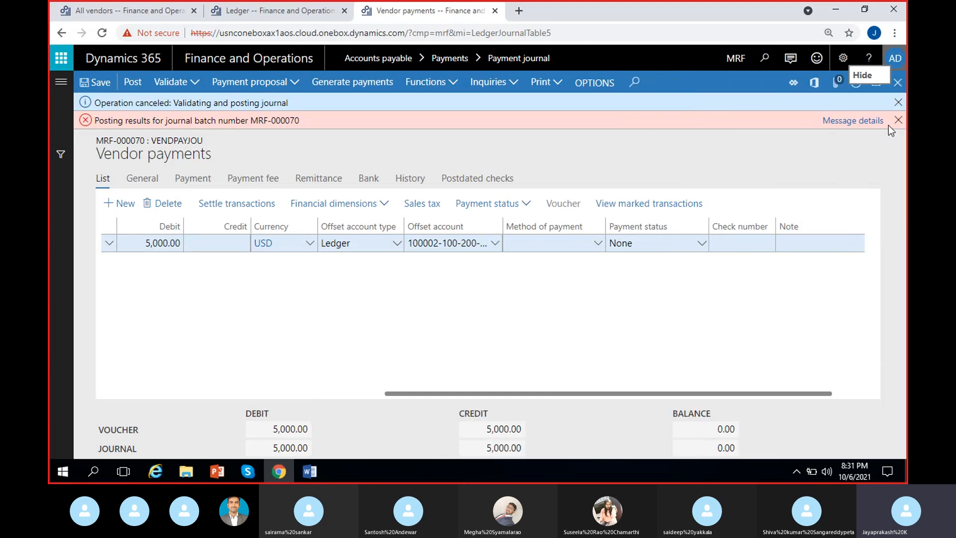
pyautogui.click(897, 120)
pyautogui.click(898, 103)
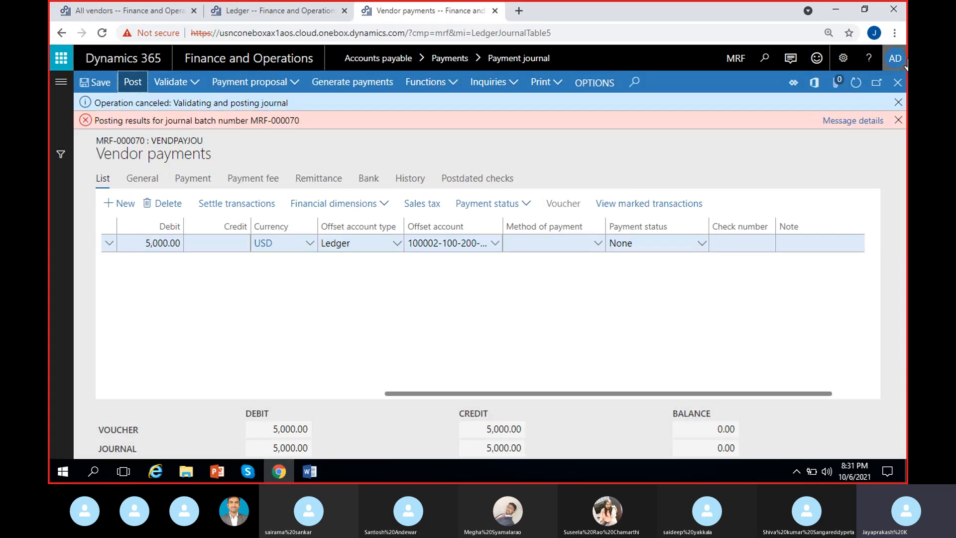
pyautogui.click(868, 120)
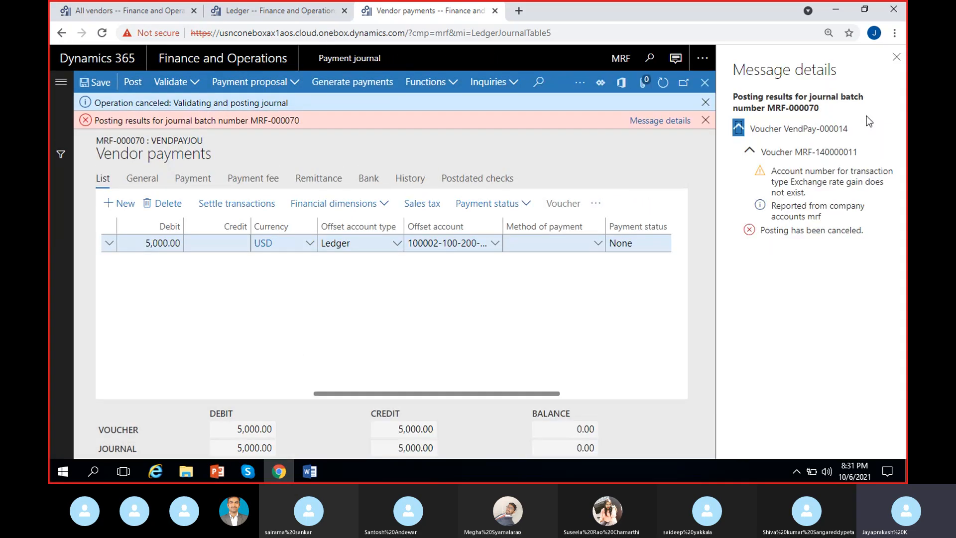
pyautogui.click(896, 58)
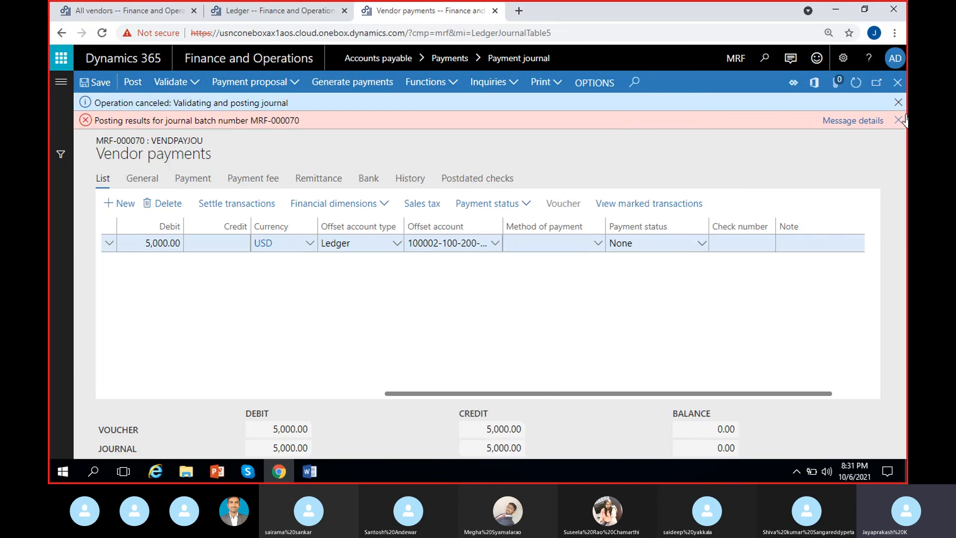
# - Save the Ledger setup and open the Accounts for automatic transactions page of the General ledger posting setup
pyautogui.click(234, 10)
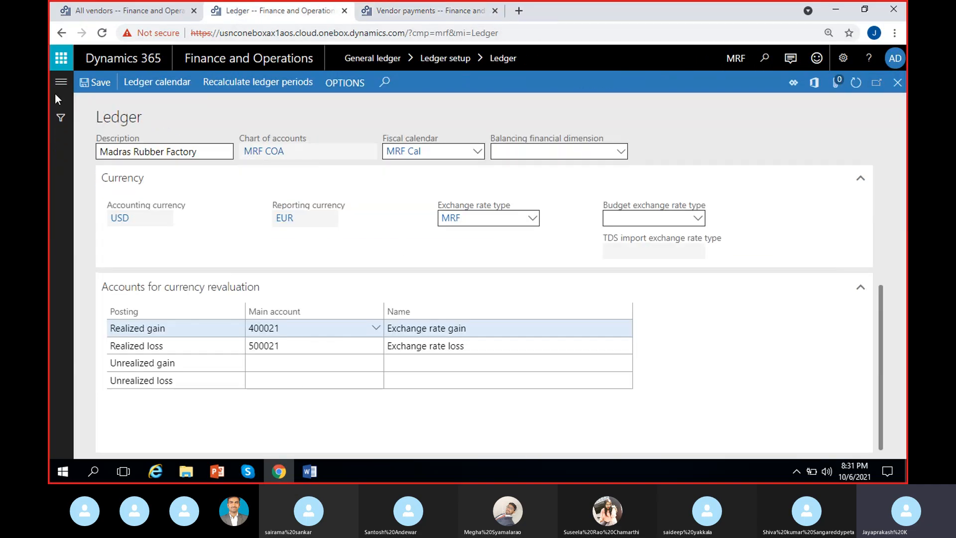
pyautogui.click(83, 86)
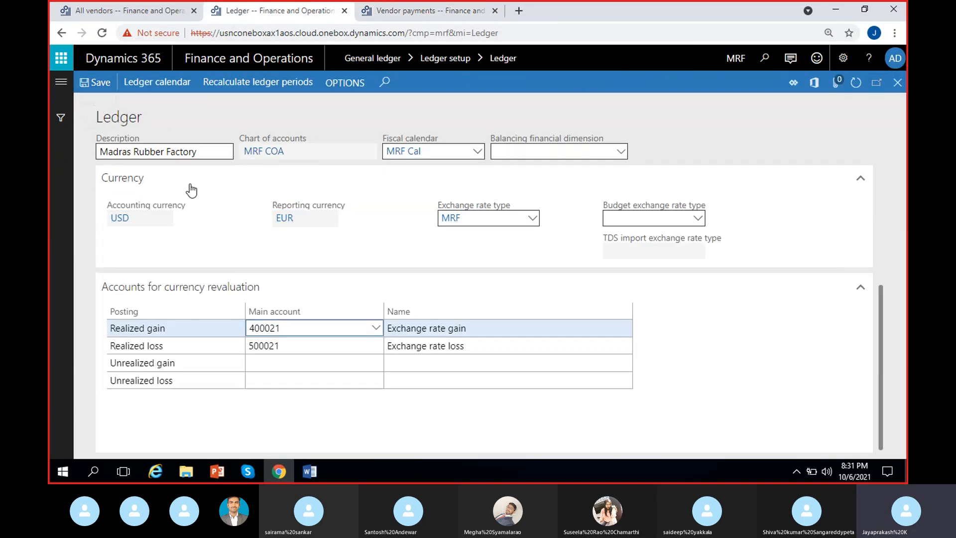
pyautogui.click(60, 83)
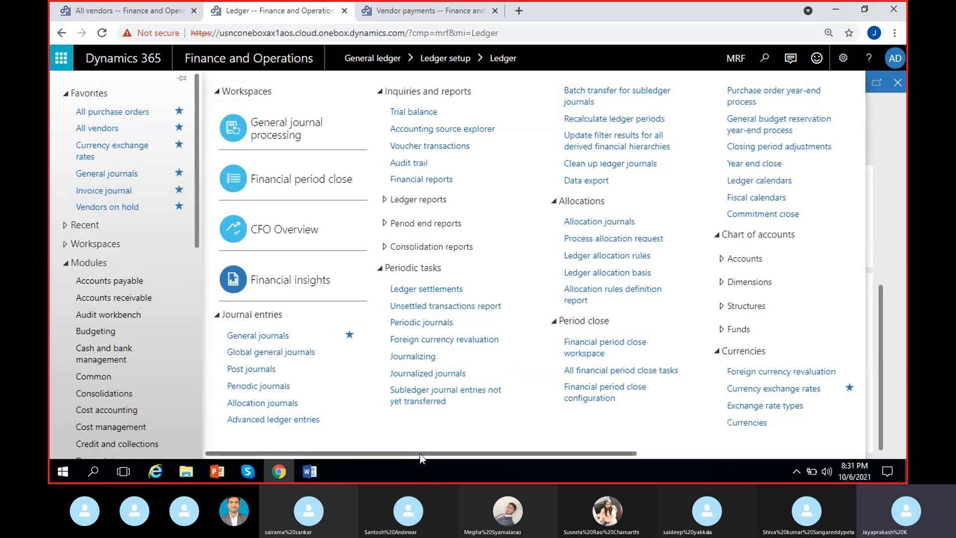
pyautogui.moveTo(420, 453); pyautogui.dragTo(644, 453)
pyautogui.click(788, 223)
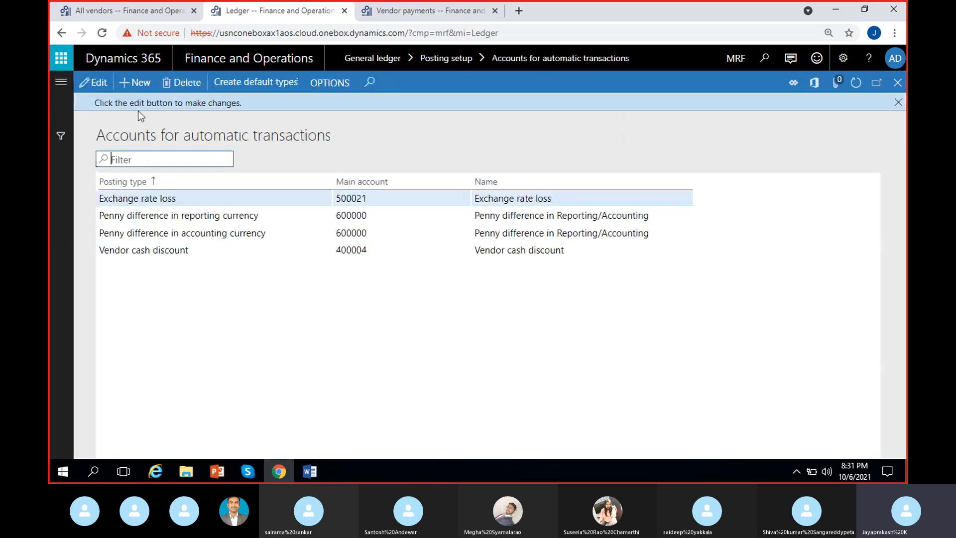
# - Add an automatic transaction line for posting type Exchange rate gain with main account 400021 and save it
pyautogui.click(138, 83)
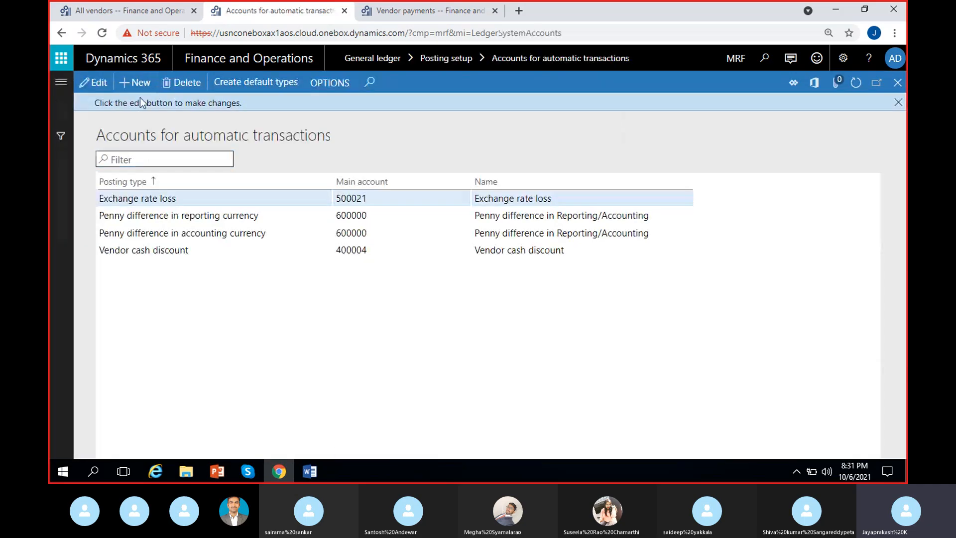
pyautogui.click(325, 180)
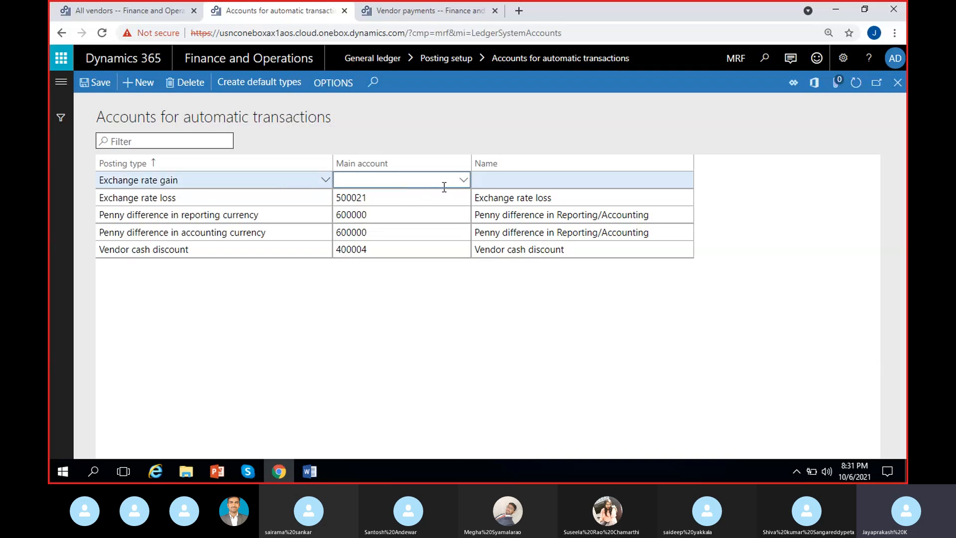
pyautogui.write('400021')
pyautogui.click(101, 84)
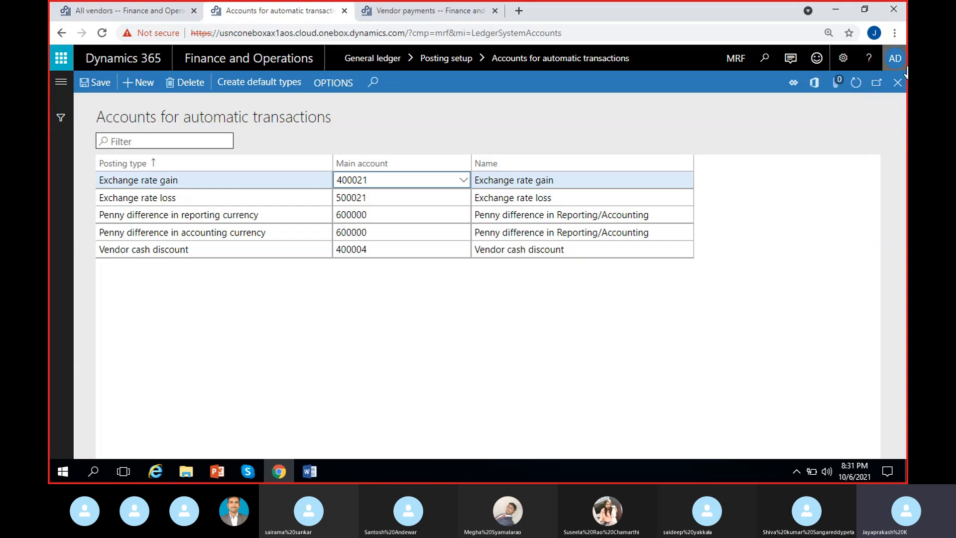
# - Post the vendor payment journal MRF-000070 and dismiss the resulting notification
pyautogui.click(421, 12)
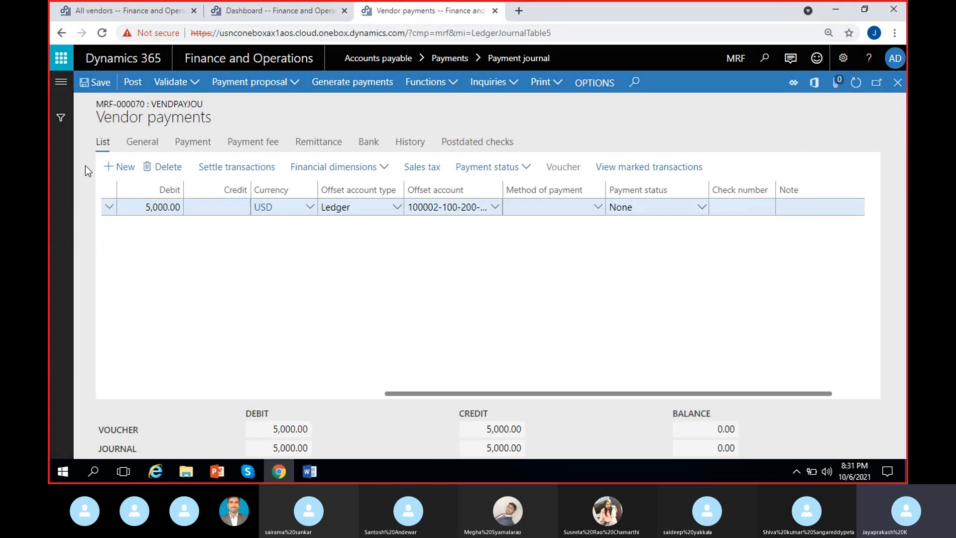
pyautogui.click(130, 87)
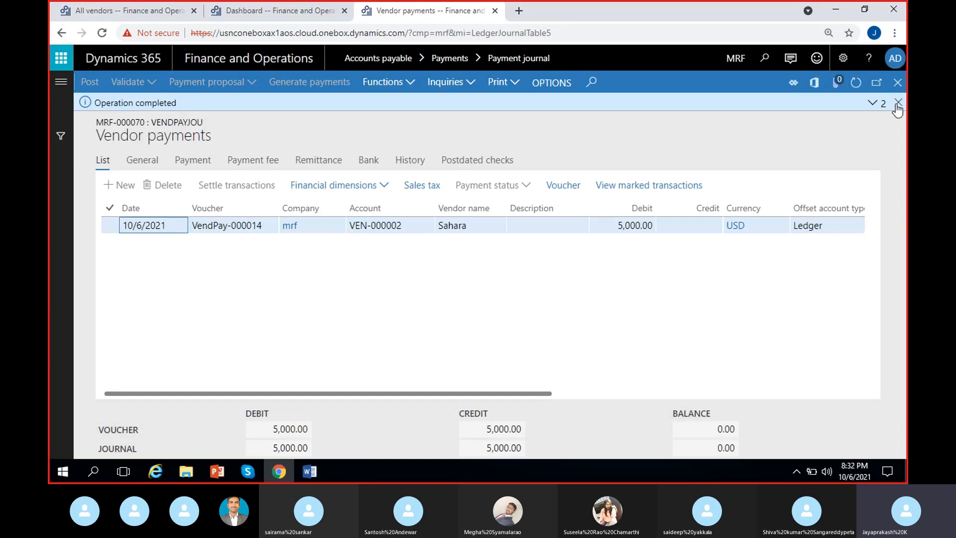
pyautogui.click(898, 102)
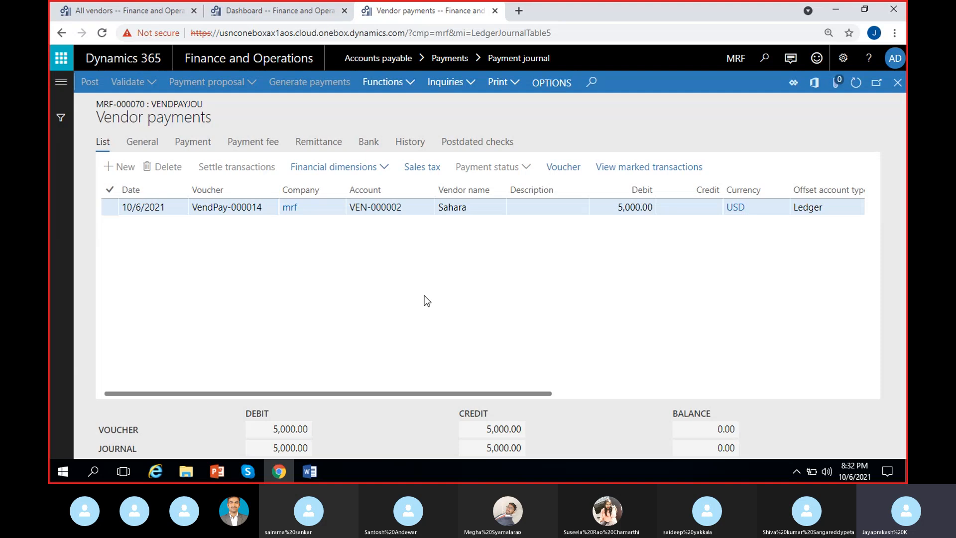
pyautogui.click(613, 210)
pyautogui.click(593, 293)
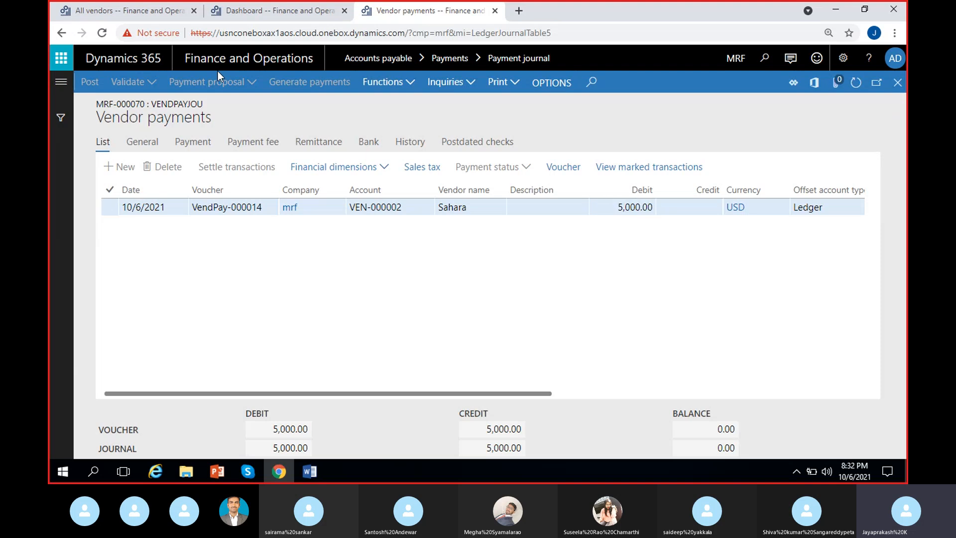
# - Open the vendor transactions of Sahara and limit the list to open transactions
pyautogui.click(148, 15)
pyautogui.click(371, 271)
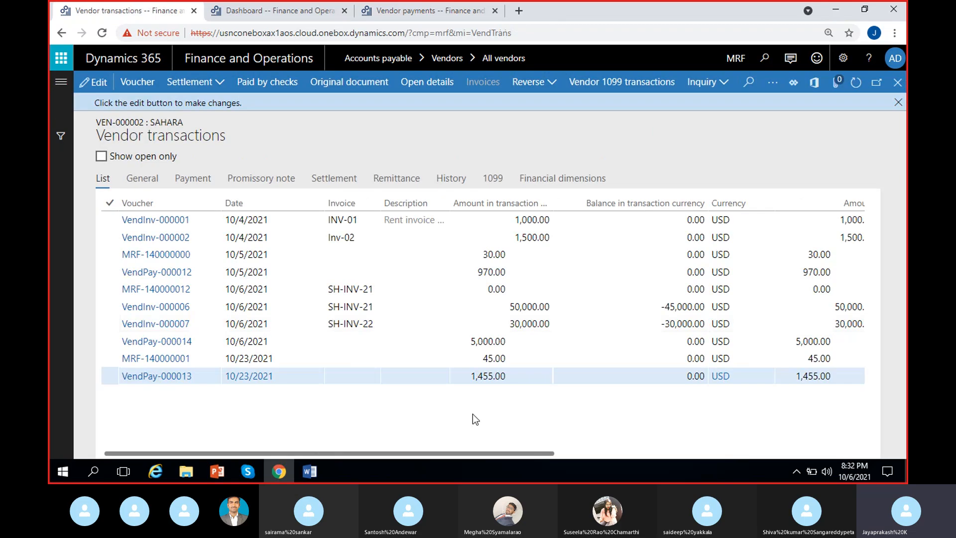
pyautogui.click(101, 156)
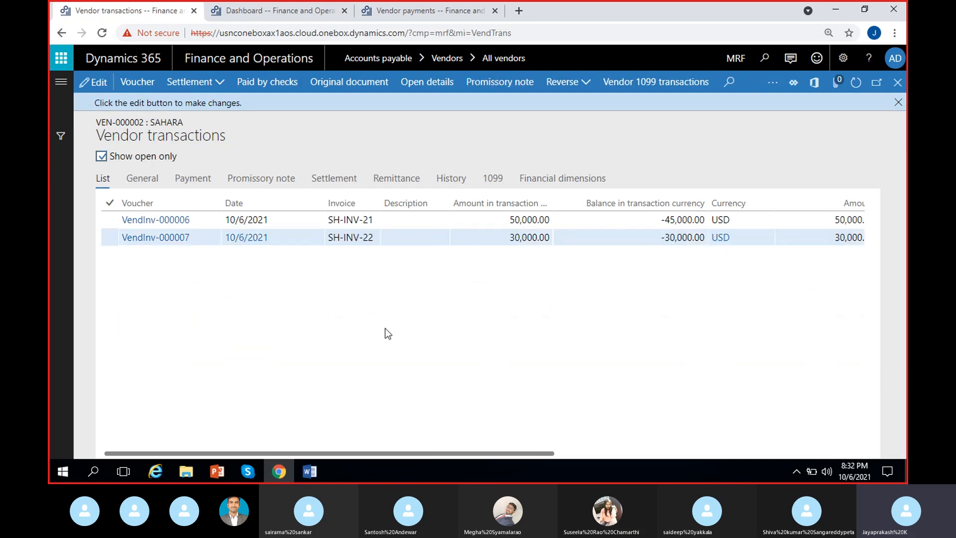
# - Examine the transaction amount and the remaining balance of invoice SH-INV-21, and dismiss the edit hint
pyautogui.click(517, 220)
pyautogui.click(518, 220)
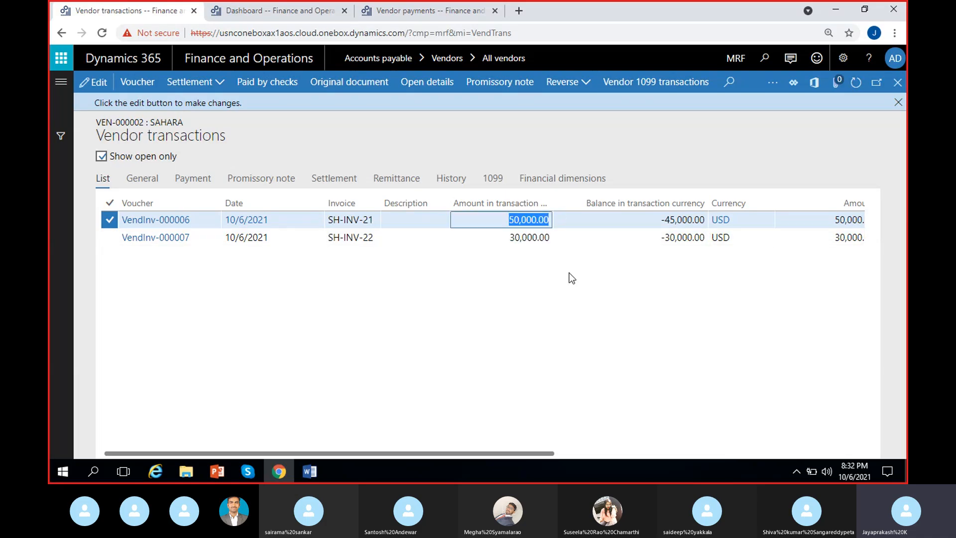
pyautogui.click(660, 219)
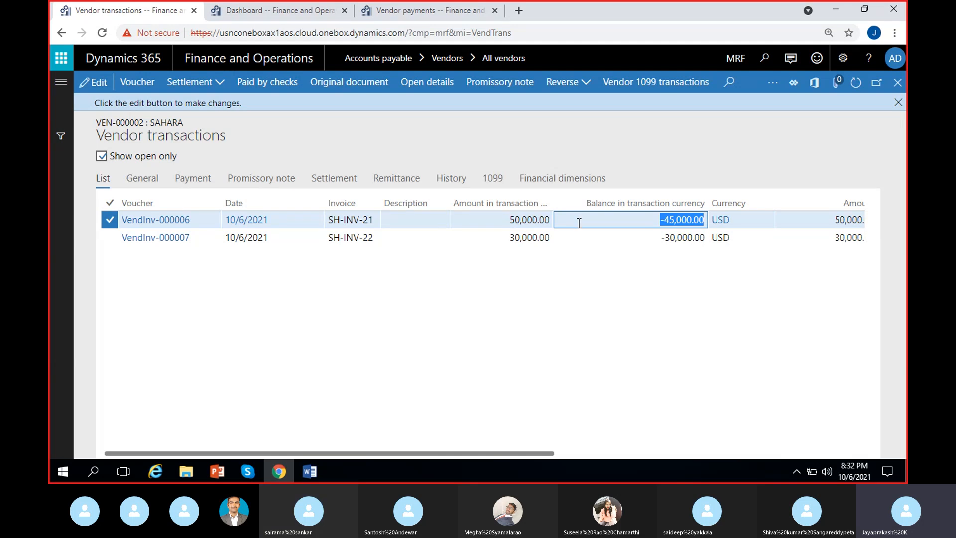
pyautogui.click(676, 259)
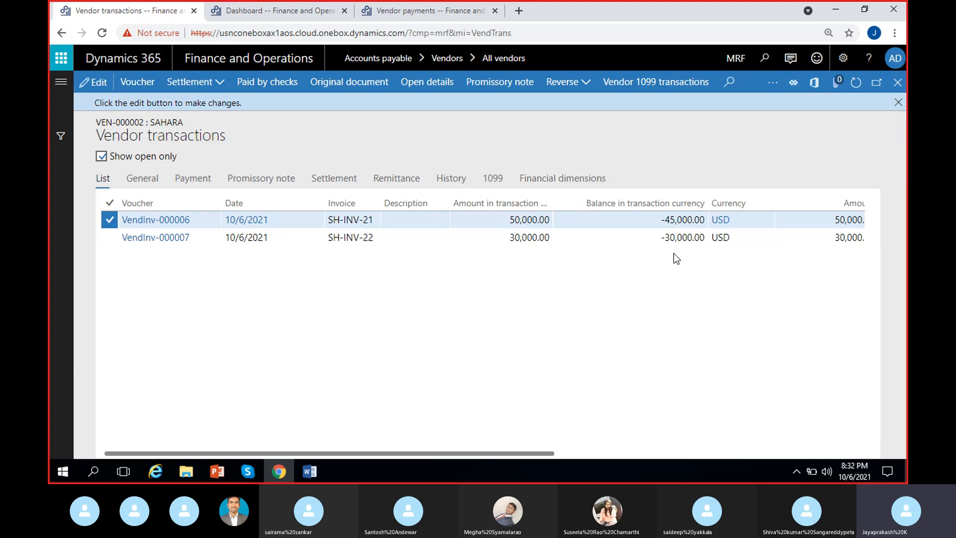
pyautogui.click(898, 102)
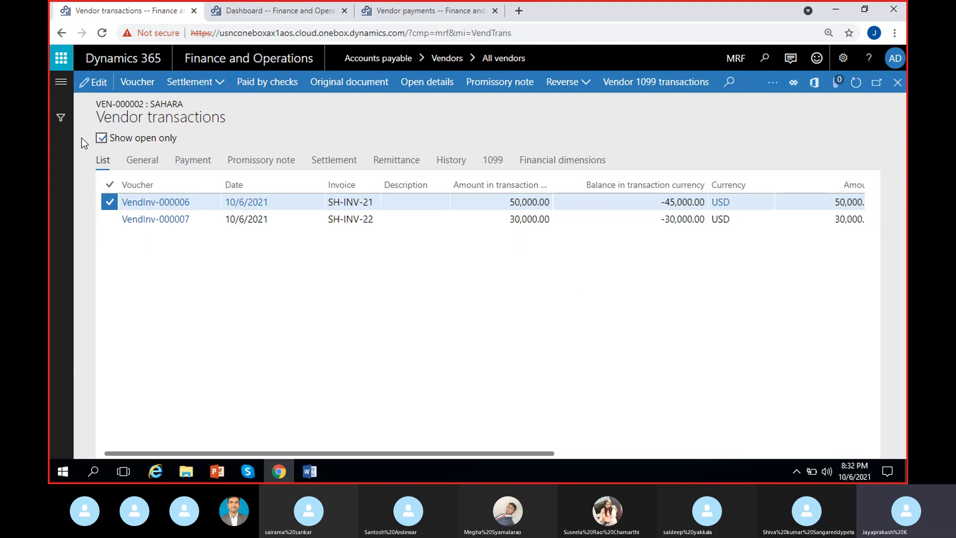
# - Show closed transactions in the vendor's list as well and check the amount of payment voucher VendPay-000014
pyautogui.click(101, 139)
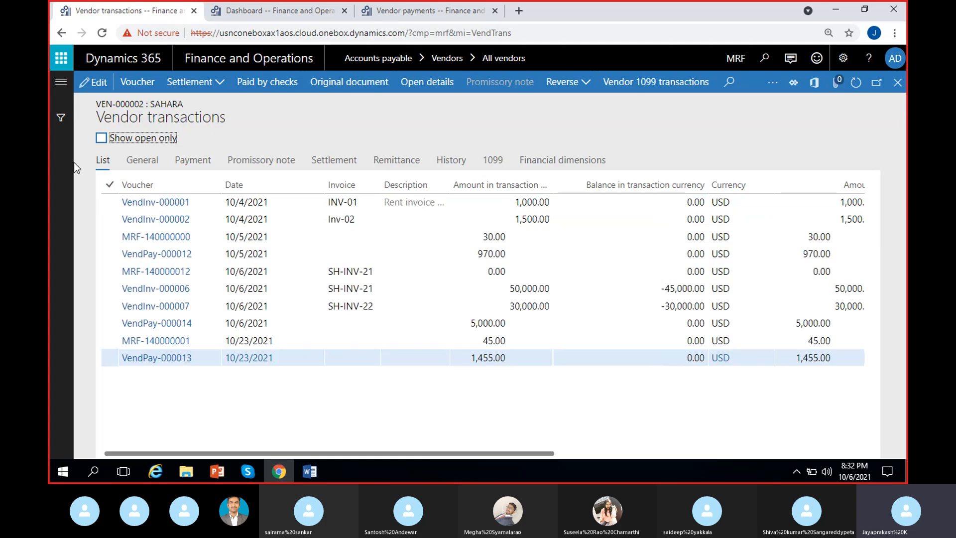
pyautogui.click(485, 323)
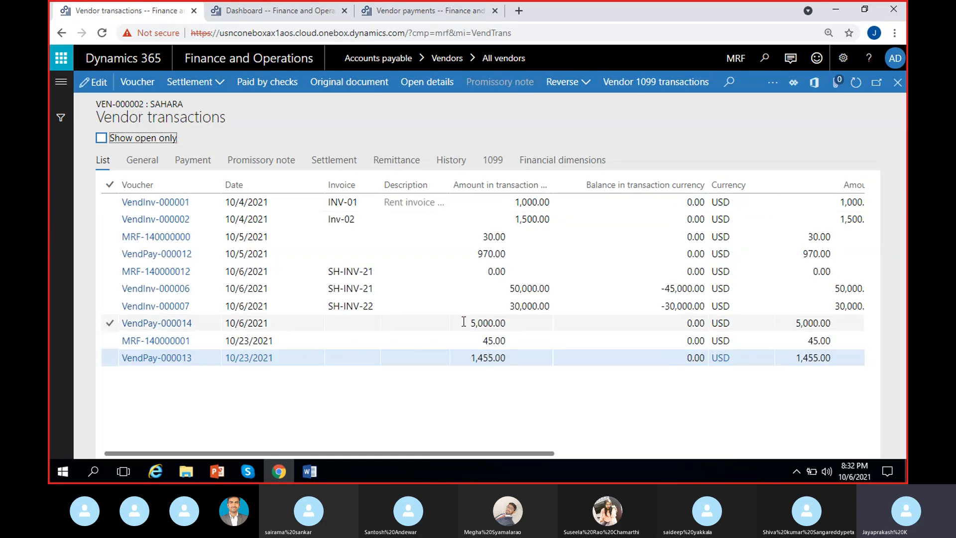
# - Compare the VendPay-000014 payment amount with invoice SH-INV-21's balance, limiting the vendor transactions to open ones
pyautogui.click(541, 324)
pyautogui.click(497, 323)
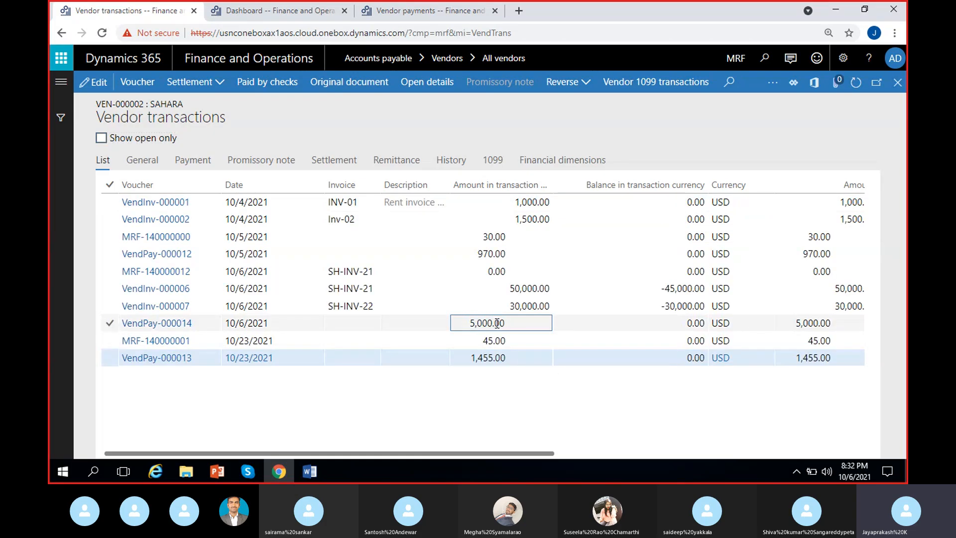
pyautogui.click(652, 291)
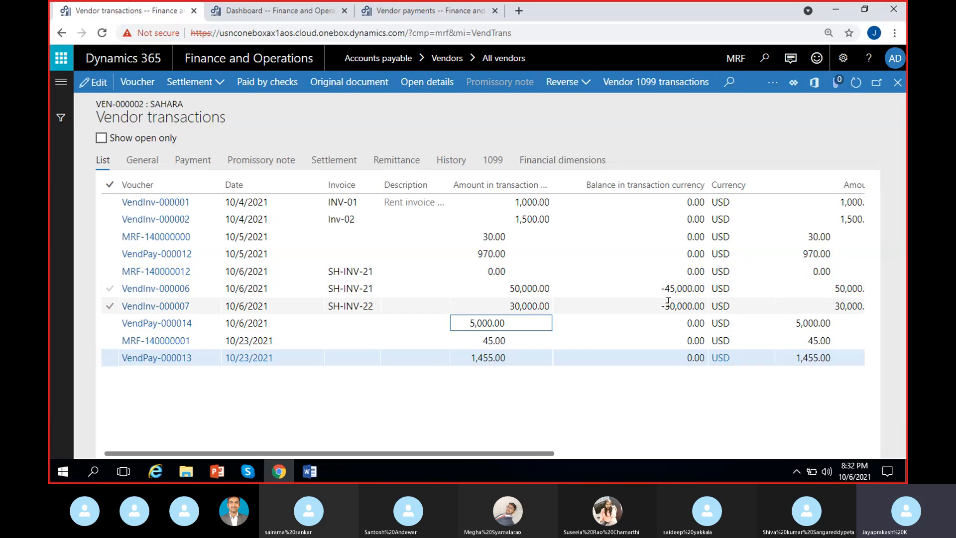
pyautogui.click(101, 138)
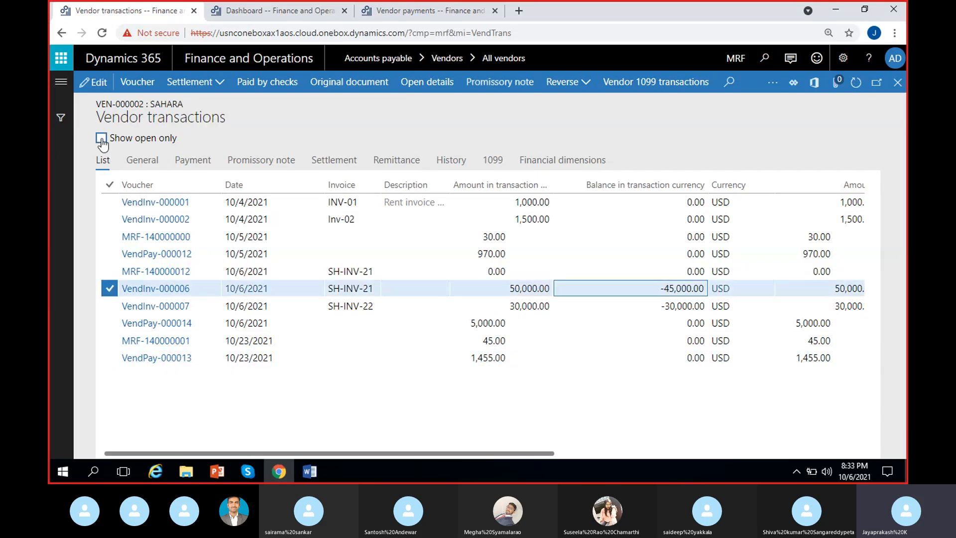
pyautogui.click(556, 199)
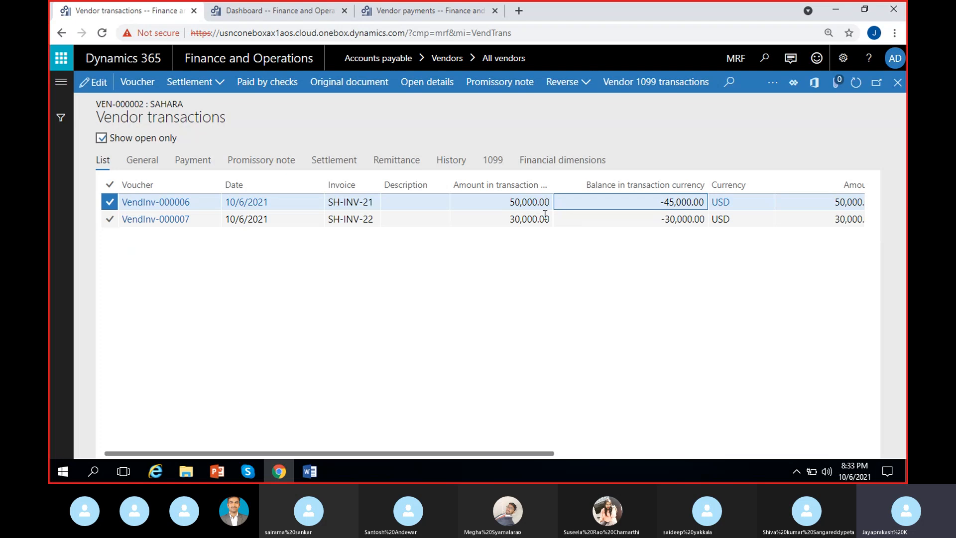
pyautogui.moveTo(632, 198); pyautogui.dragTo(646, 198)
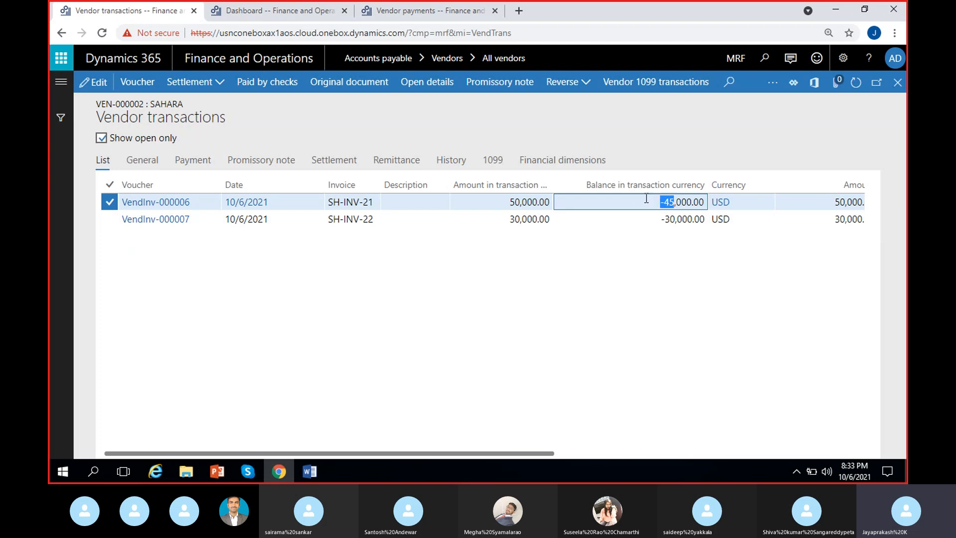
pyautogui.click(460, 205)
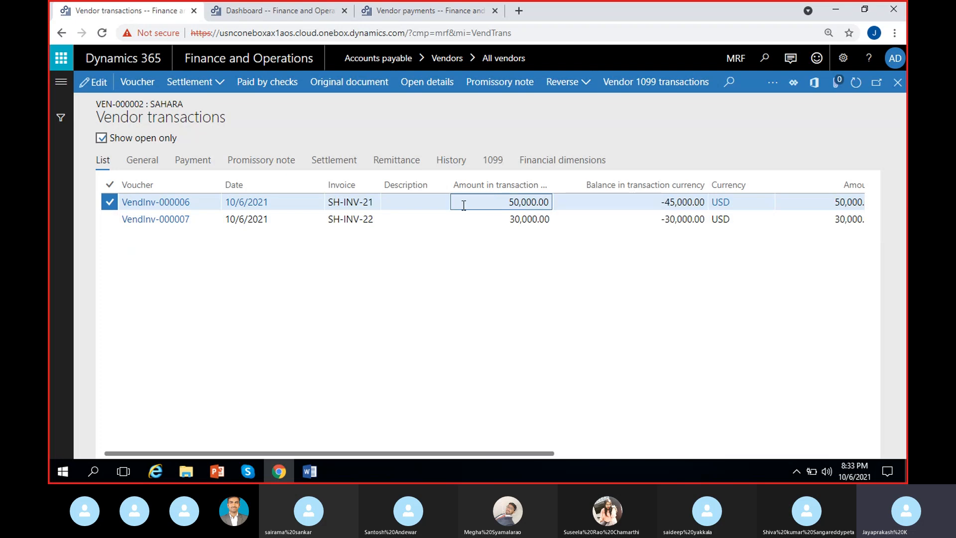
# - Open the settlement history of invoice SH-INV-21 and check which offset voucher settled it
pyautogui.click(213, 83)
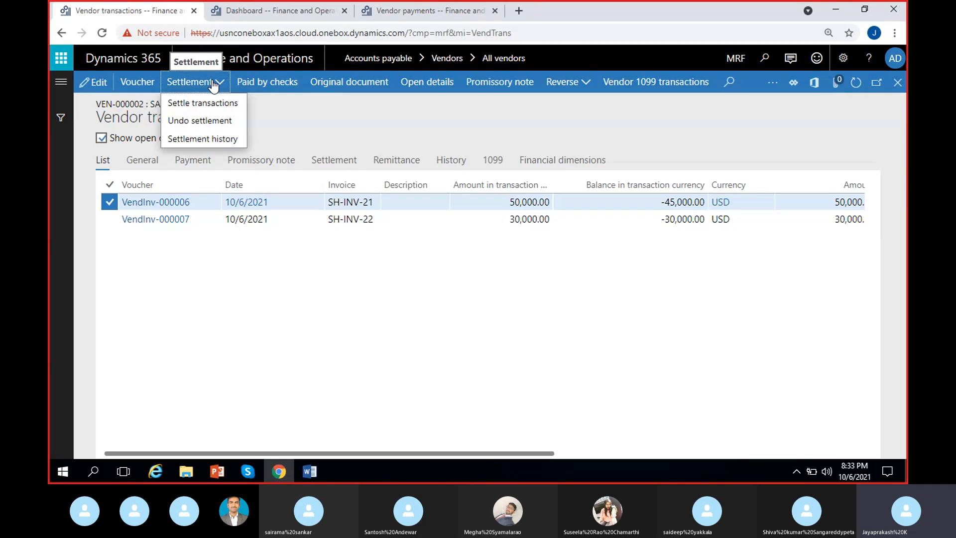
pyautogui.click(209, 144)
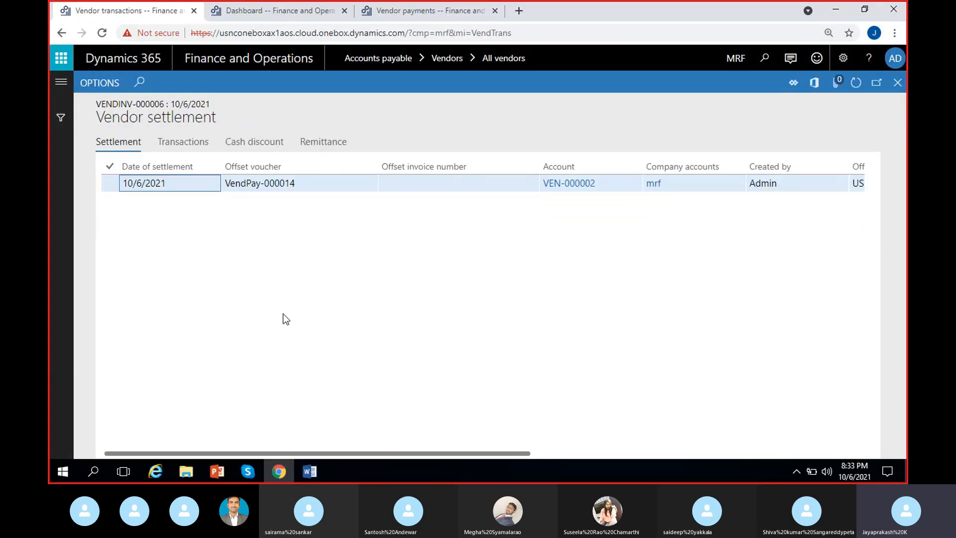
pyautogui.moveTo(307, 186); pyautogui.dragTo(203, 196)
pyautogui.click(295, 202)
pyautogui.moveTo(302, 184); pyautogui.dragTo(224, 202)
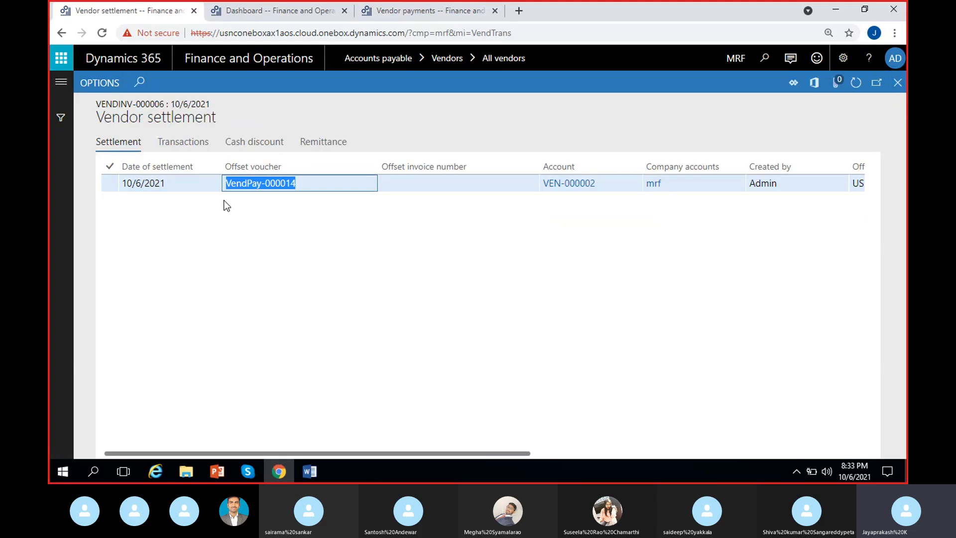
# - Examine the offset and settled amounts of the SH-INV-21 settlement, and return to the list of all vendors
pyautogui.click(350, 230)
pyautogui.hscroll(5, 350, 230)
pyautogui.hscroll(3, 350, 232)
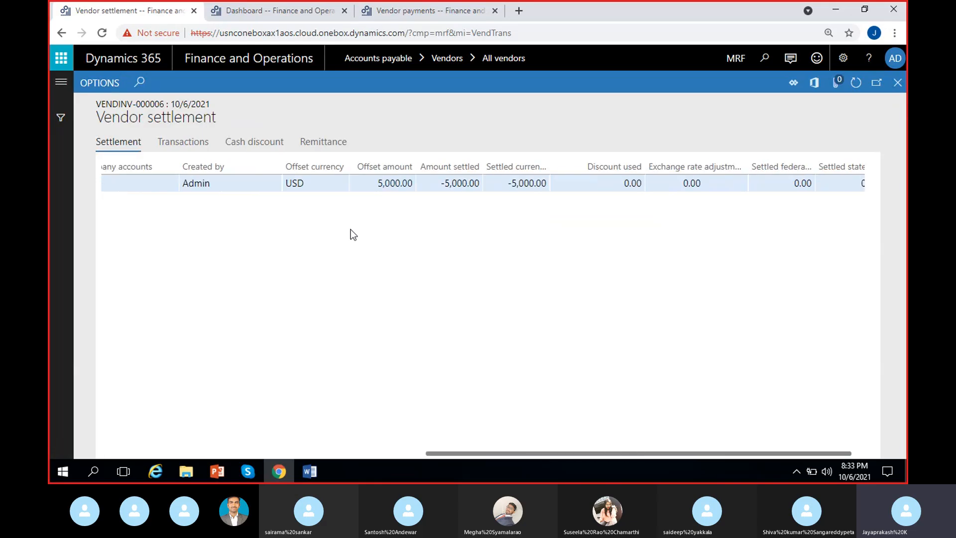
pyautogui.click(388, 183)
pyautogui.hscroll(1, 437, 252)
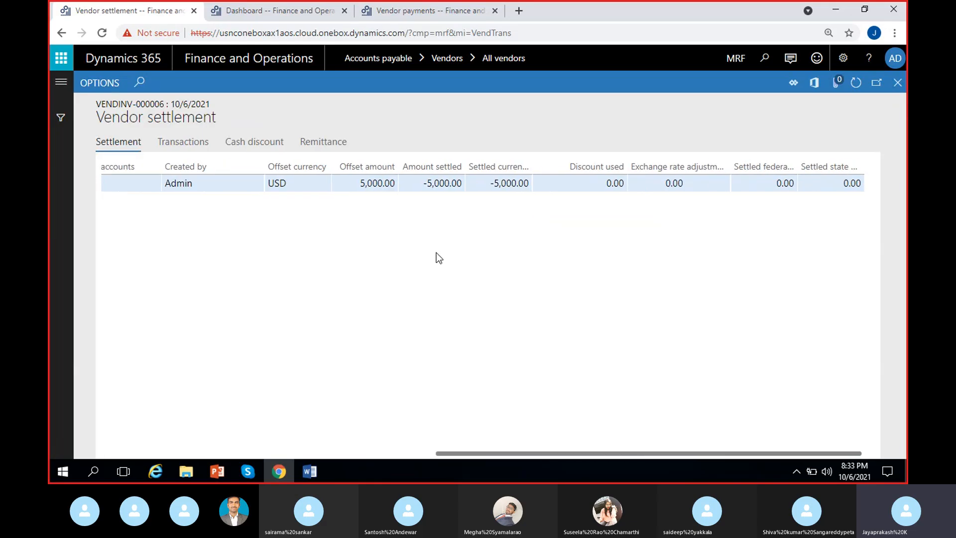
pyautogui.hscroll(-8, 436, 253)
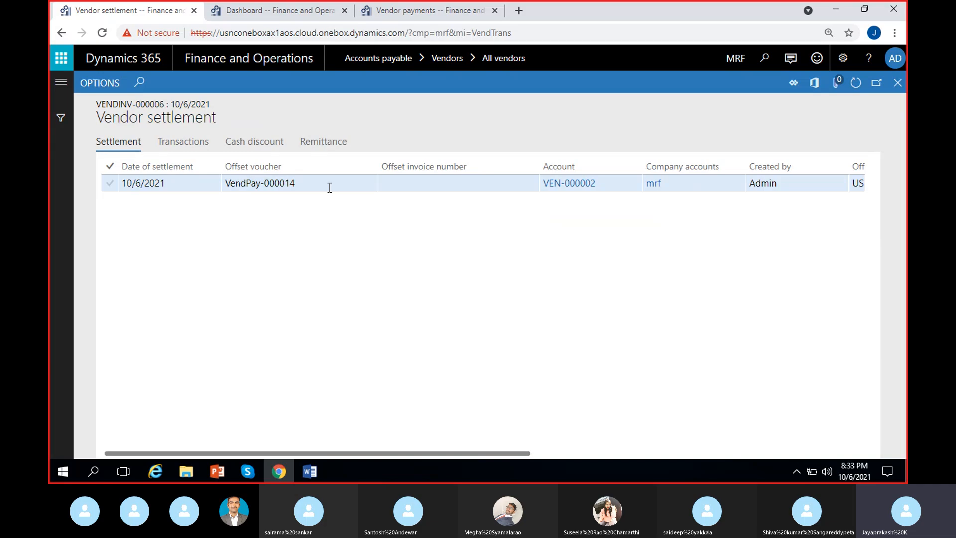
pyautogui.click(329, 188)
pyautogui.click(381, 315)
pyautogui.click(898, 82)
pyautogui.click(897, 83)
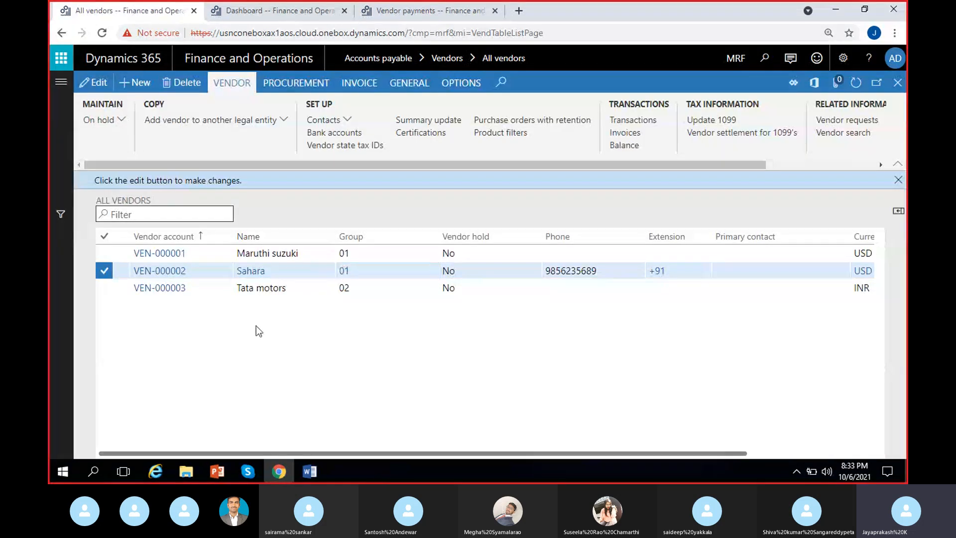
pyautogui.click(367, 278)
# - Leave the posted journal's lines and create a new payment journal with the name VendPayJou
pyautogui.click(387, 11)
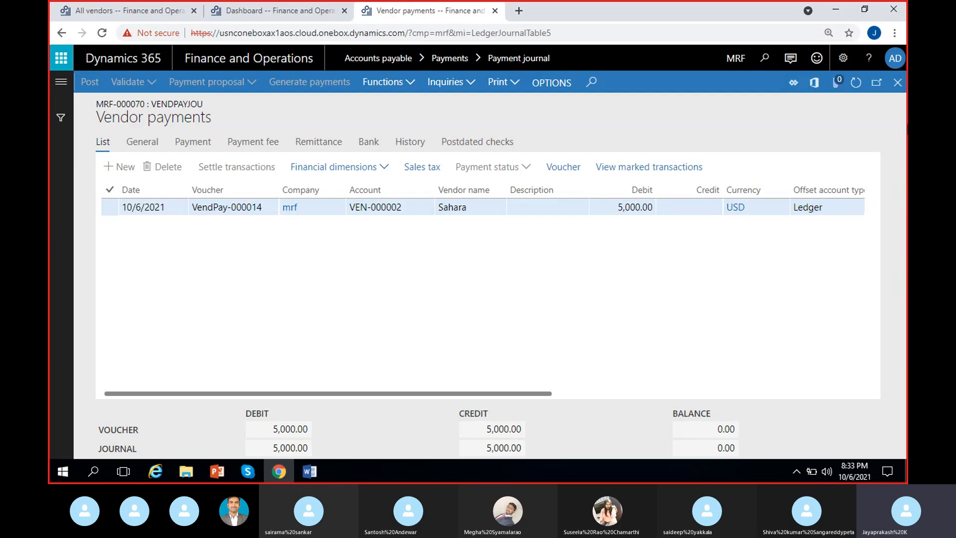
pyautogui.click(897, 84)
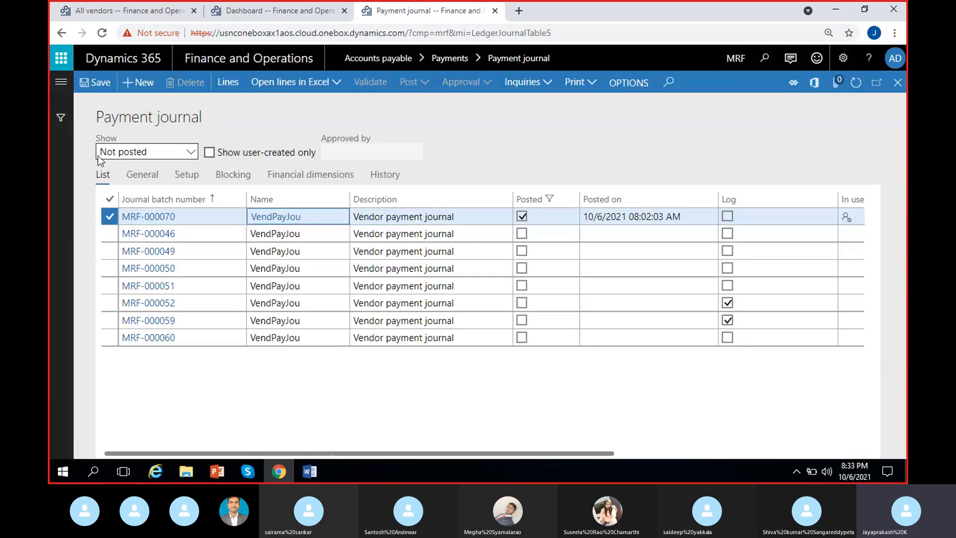
pyautogui.click(138, 82)
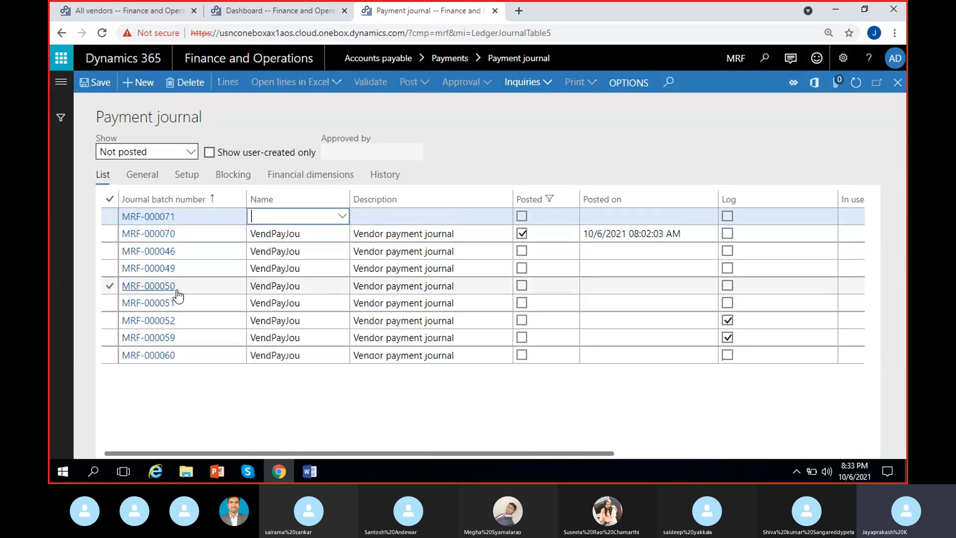
pyautogui.click(342, 216)
pyautogui.click(304, 252)
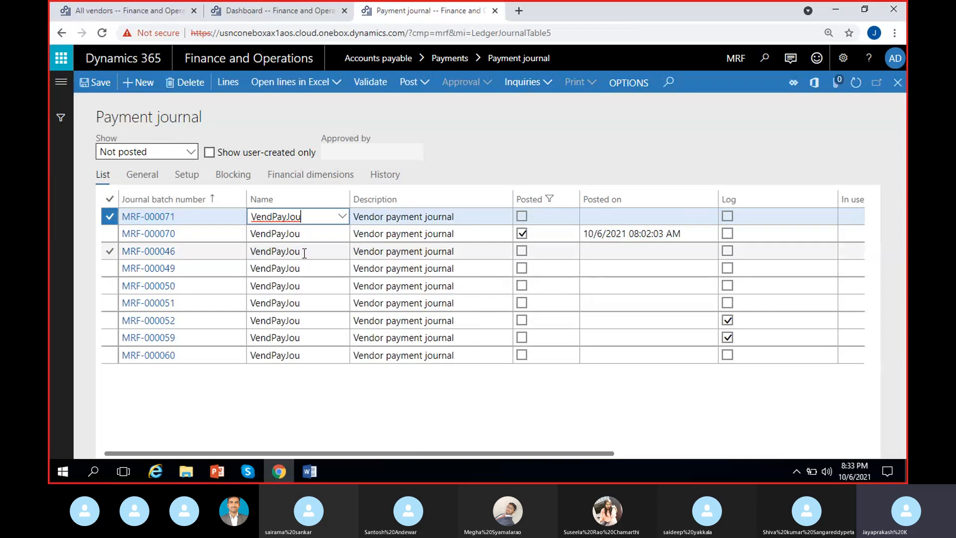
# - Limit Sahara's vendor transactions to open ones, dismiss the edit hint and check the amount of invoice SH-INV-22
pyautogui.click(265, 11)
pyautogui.click(129, 6)
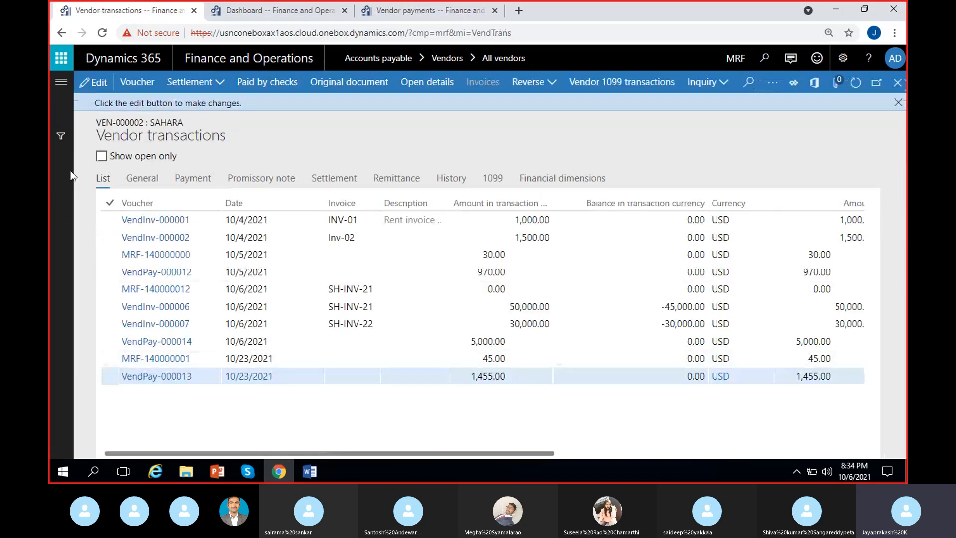
pyautogui.click(101, 156)
pyautogui.click(535, 237)
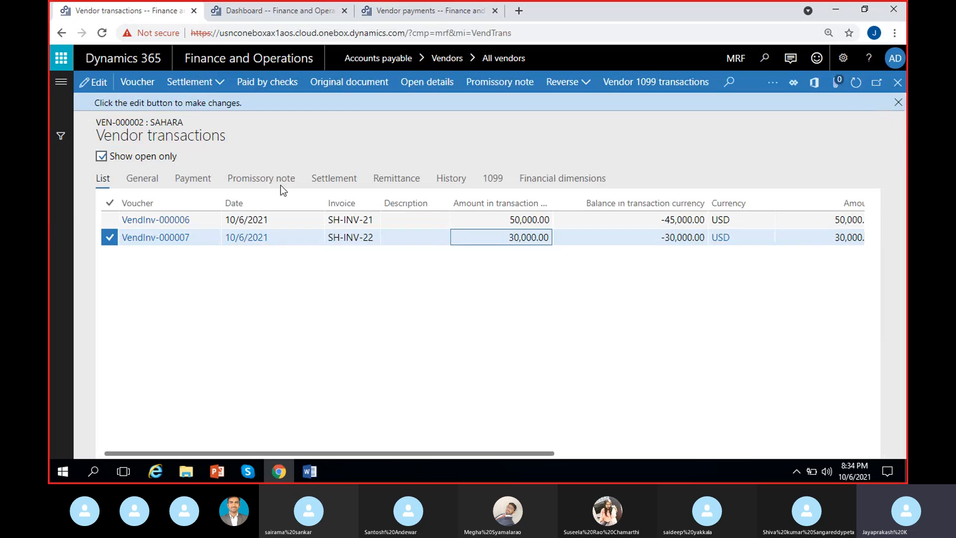
pyautogui.click(897, 102)
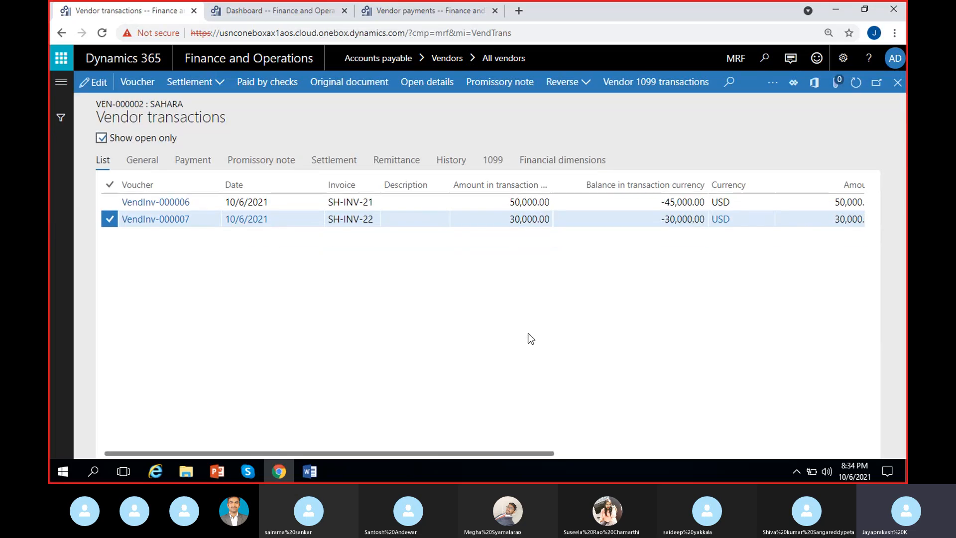
pyautogui.click(513, 219)
pyautogui.moveTo(513, 219); pyautogui.dragTo(568, 221)
pyautogui.click(474, 371)
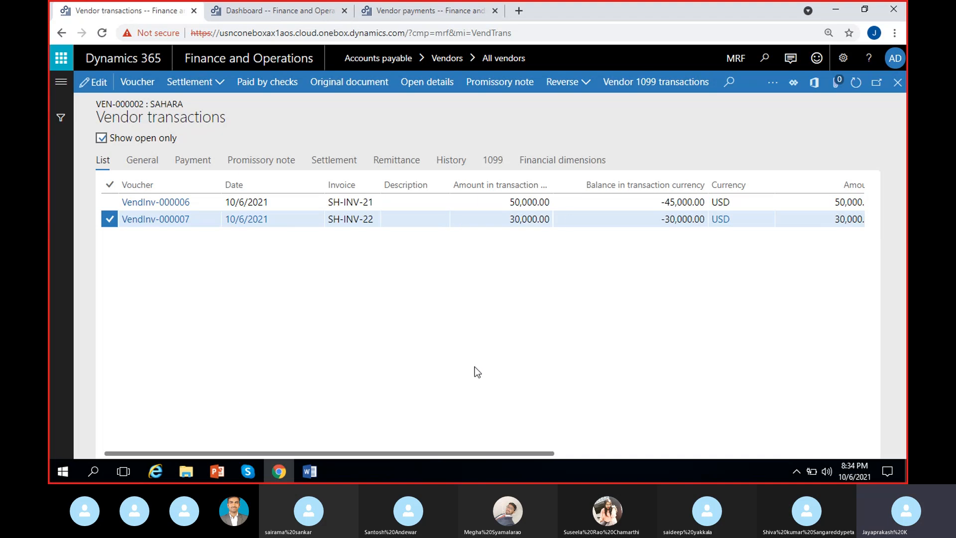
# - Select vendor Sahara as the account on the new payment line of journal MRF-000071
pyautogui.click(433, 12)
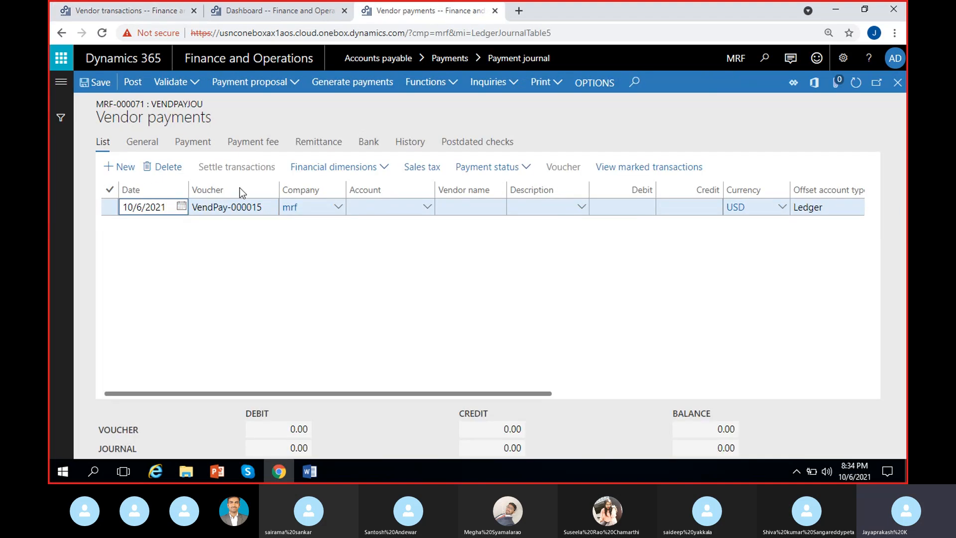
pyautogui.click(427, 208)
pyautogui.click(427, 208)
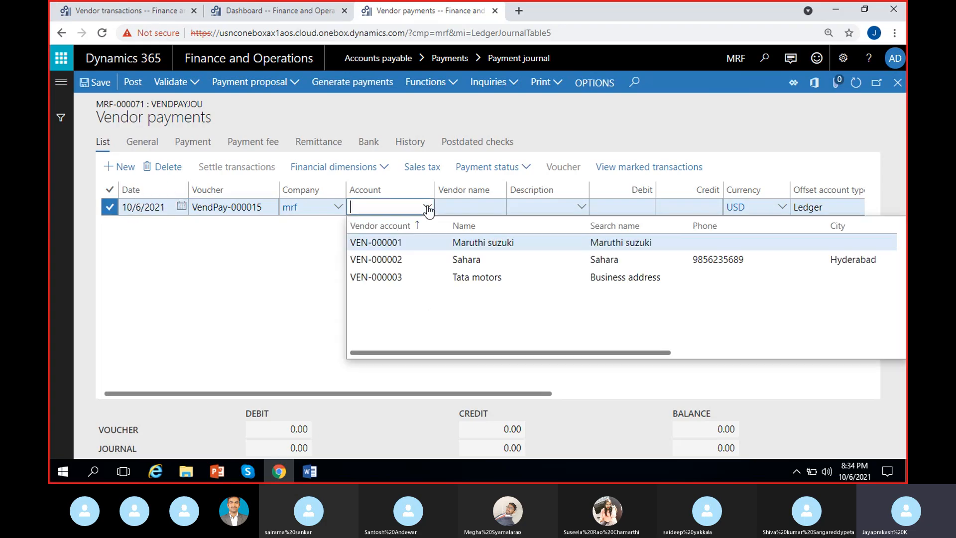
pyautogui.click(472, 258)
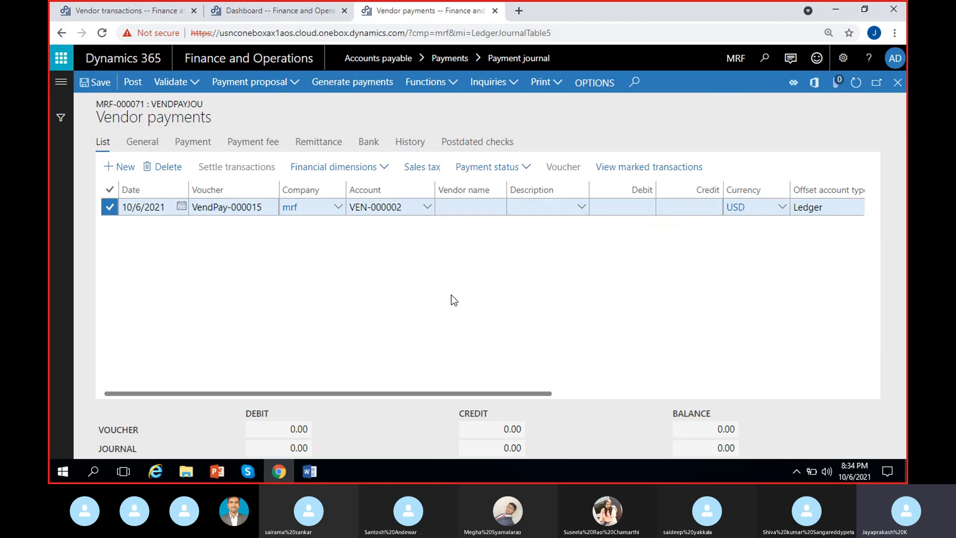
# - Open the settlement of Sahara's transactions, mark invoice SH-INV-22 for payment and check the settlement totals
pyautogui.click(247, 167)
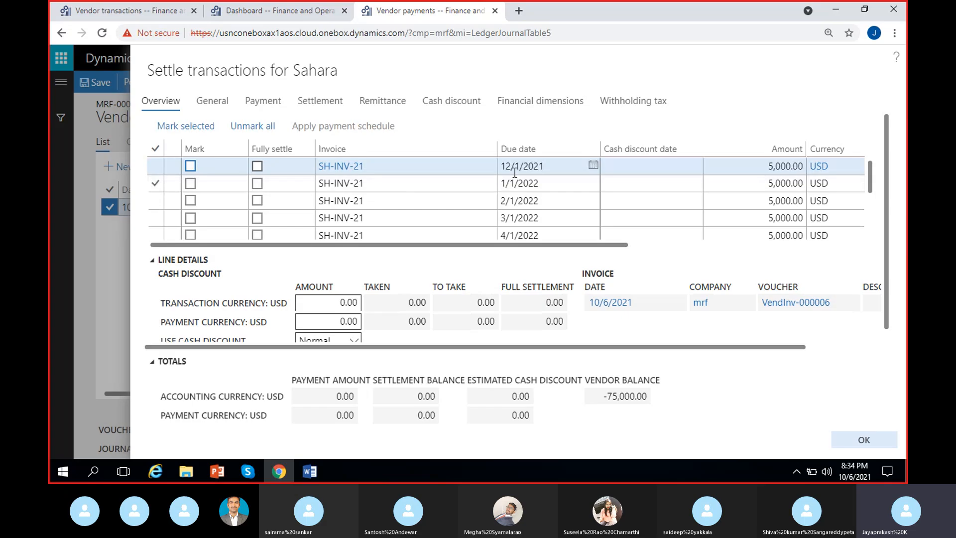
pyautogui.scroll(-3, 435, 175)
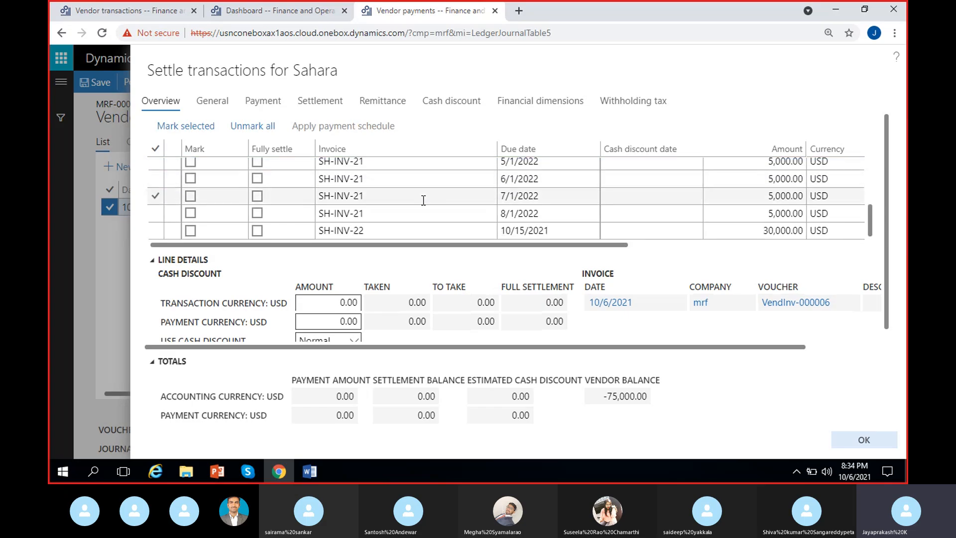
pyautogui.click(433, 230)
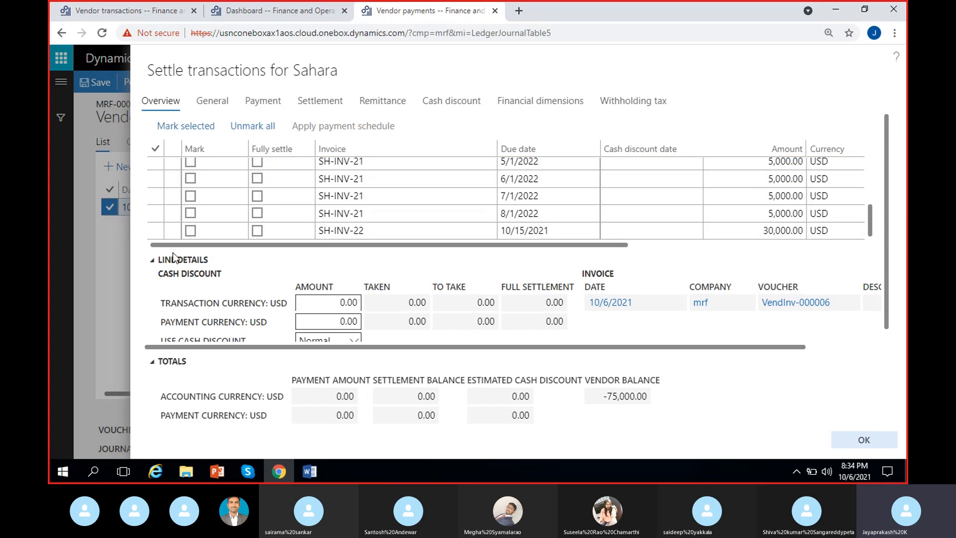
pyautogui.click(190, 230)
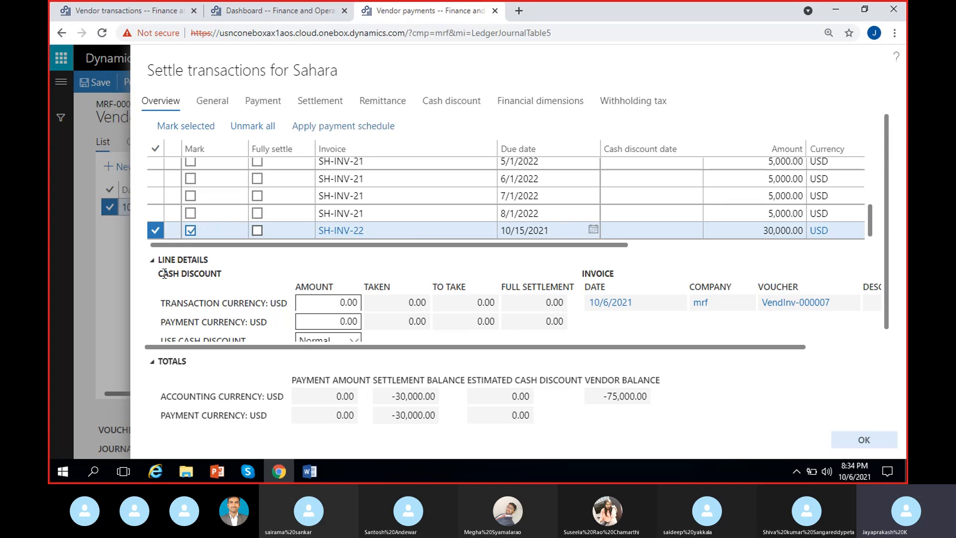
pyautogui.scroll(-1, 410, 305)
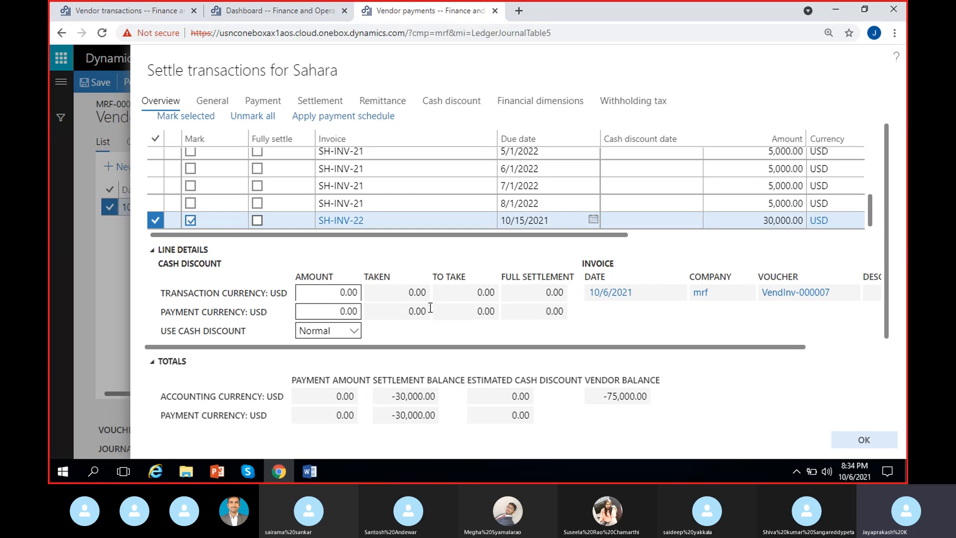
pyautogui.click(397, 396)
pyautogui.click(444, 330)
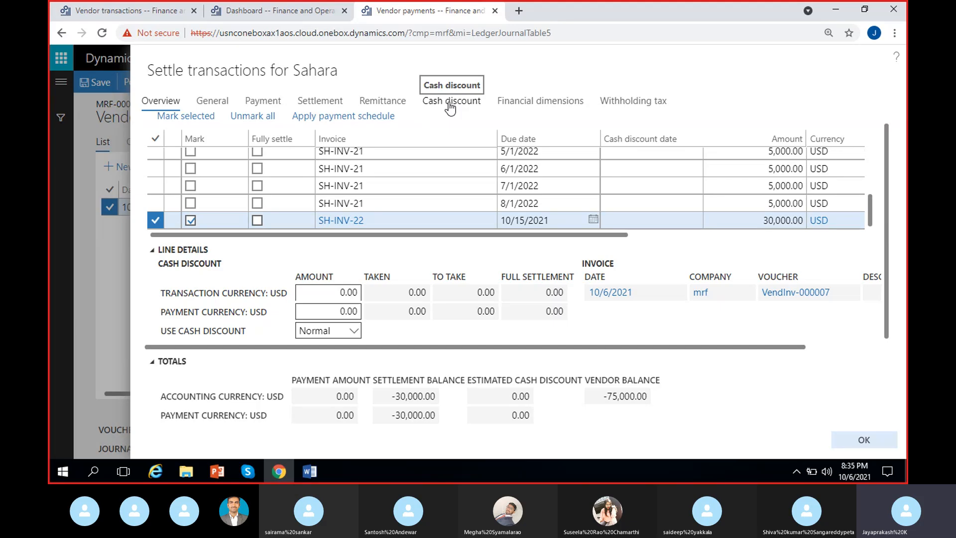
# - Set the cash discount date for invoice SH-INV-22 to 10/20/2021
pyautogui.click(450, 105)
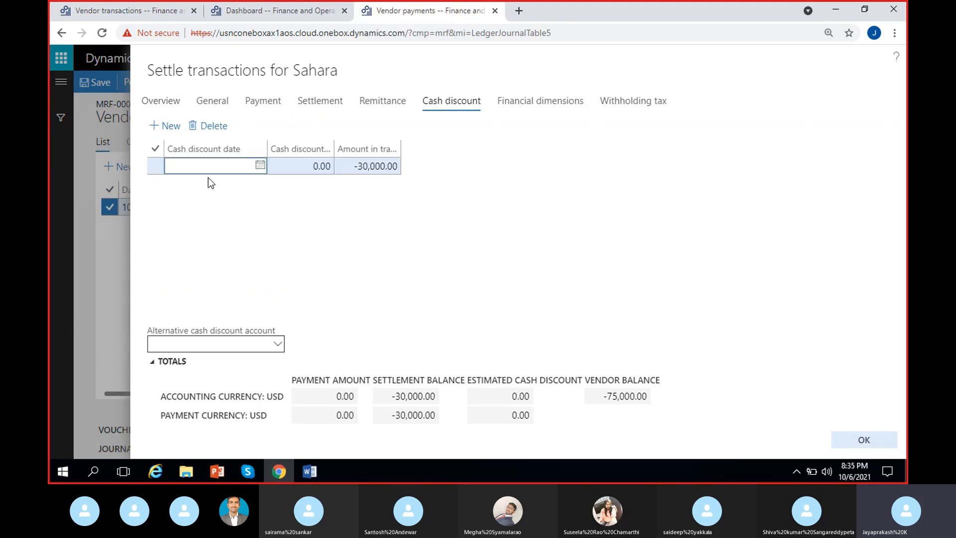
pyautogui.click(244, 172)
pyautogui.click(260, 166)
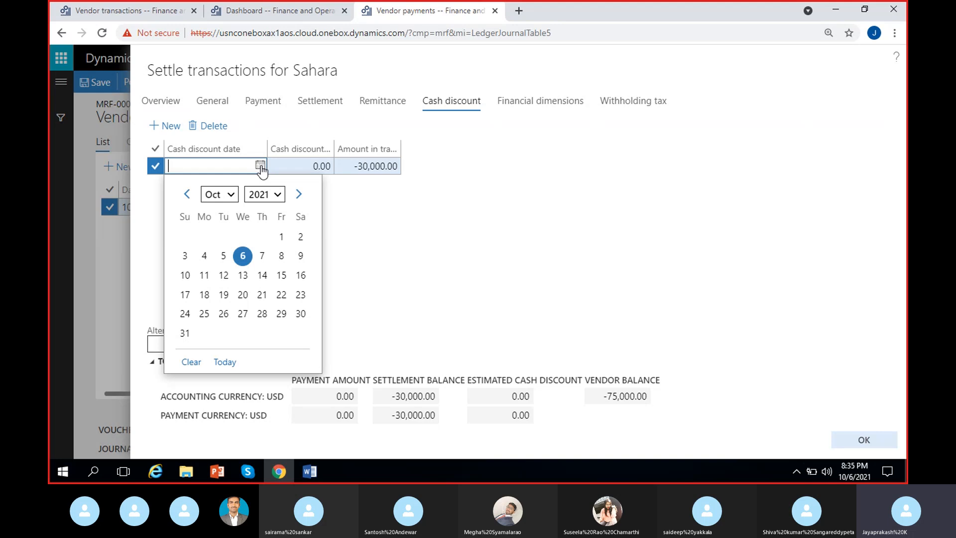
pyautogui.click(185, 274)
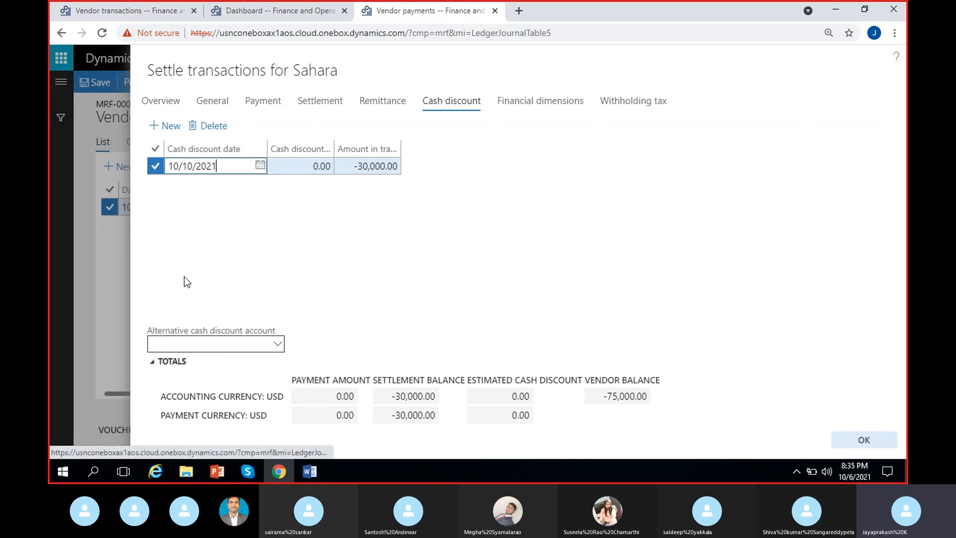
pyautogui.click(259, 166)
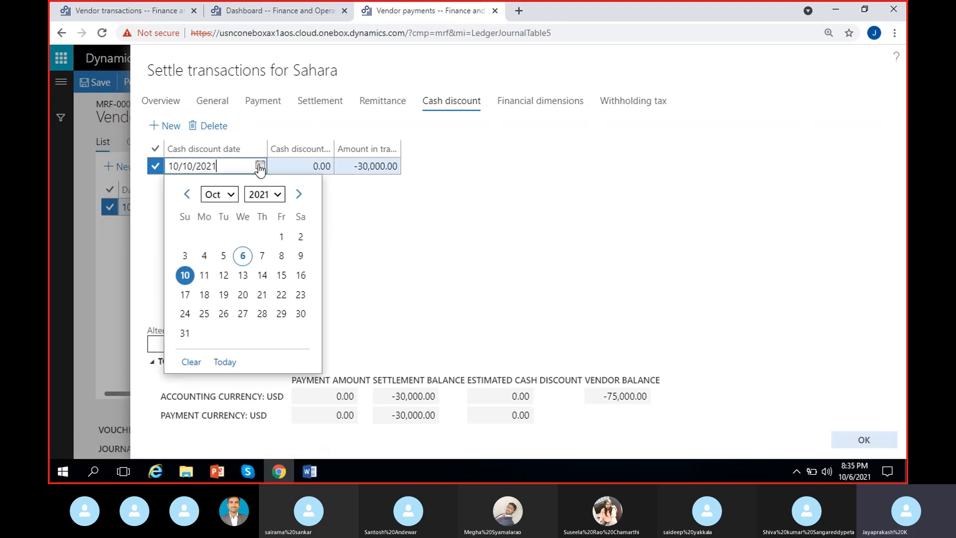
pyautogui.click(243, 295)
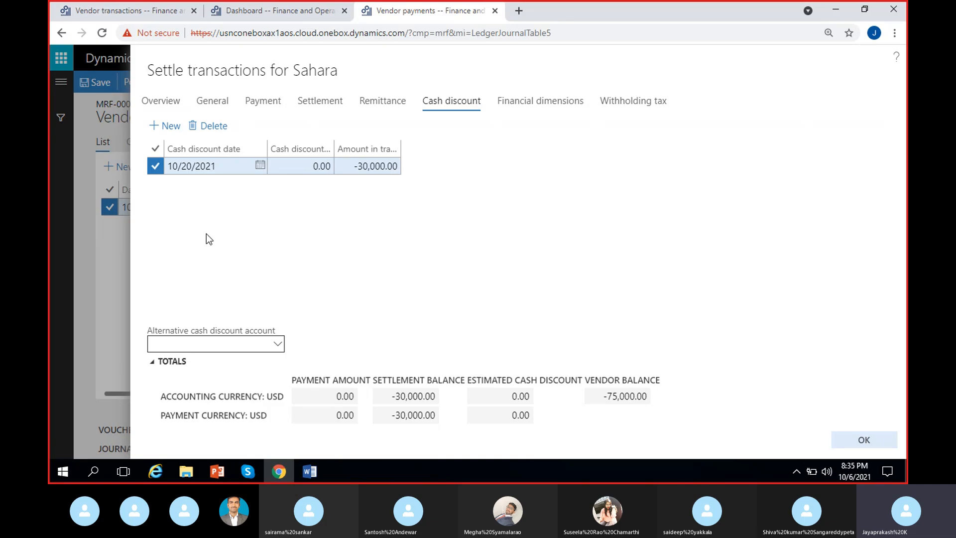
# - Set the cash discount amount for invoice SH-INV-22 to -1,000.00, after trying it as a positive amount
pyautogui.click(287, 170)
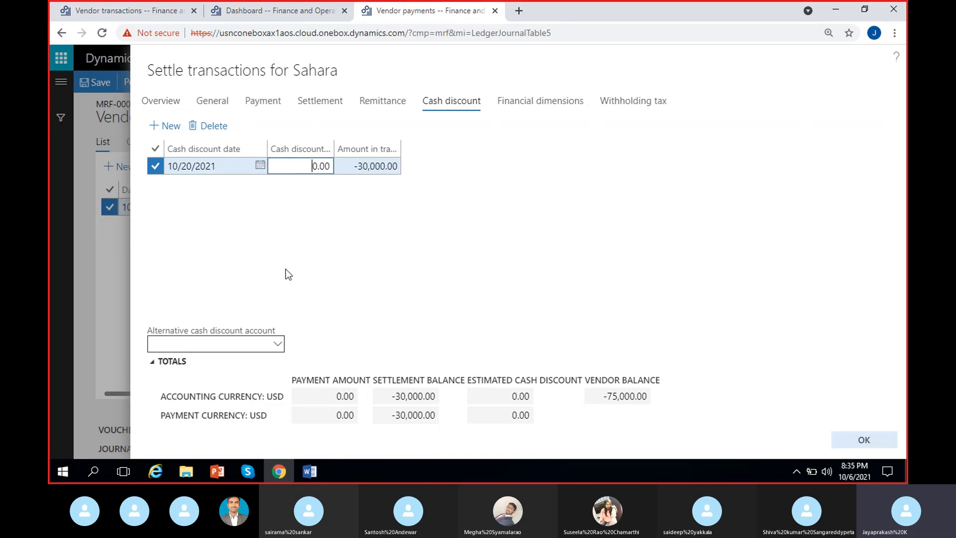
pyautogui.write('100')
pyautogui.click(225, 274)
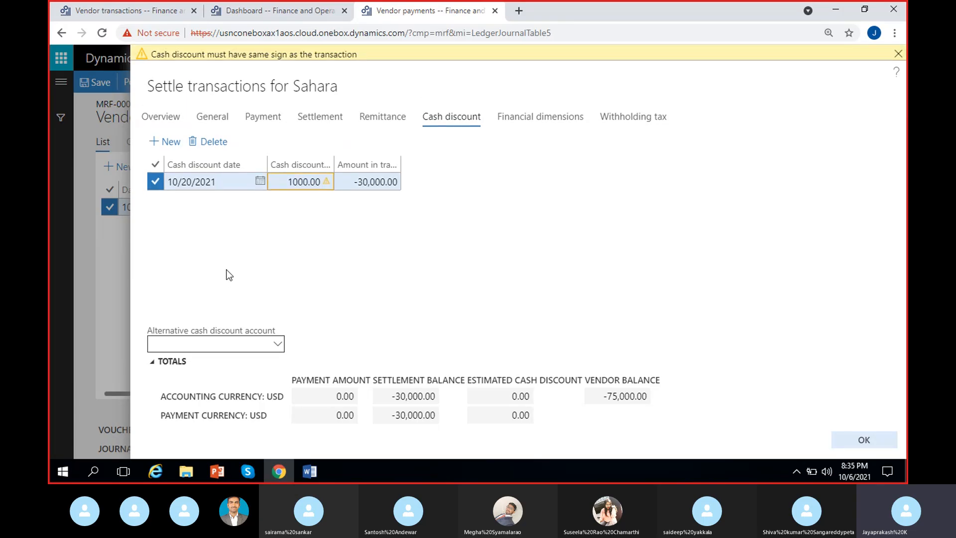
pyautogui.click(280, 187)
pyautogui.write('-1,')
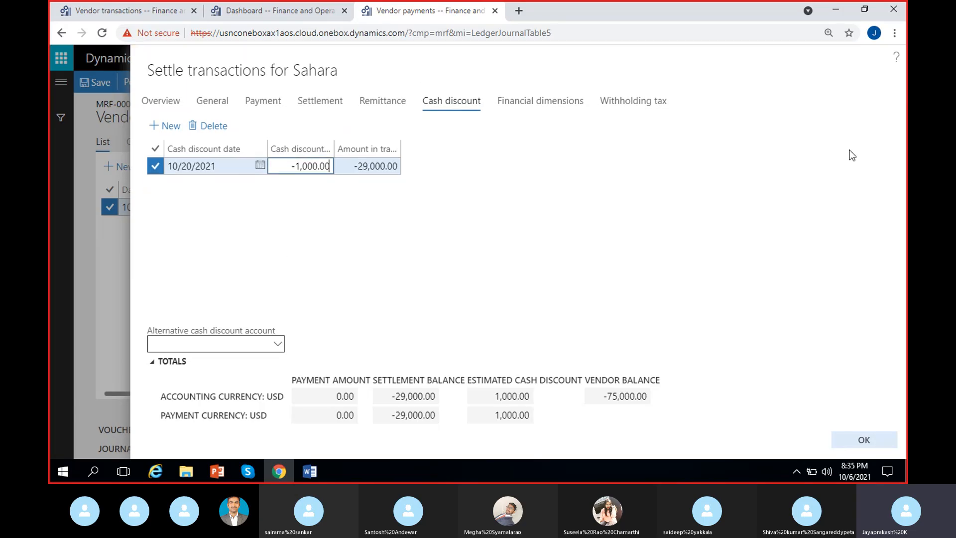
pyautogui.click(384, 240)
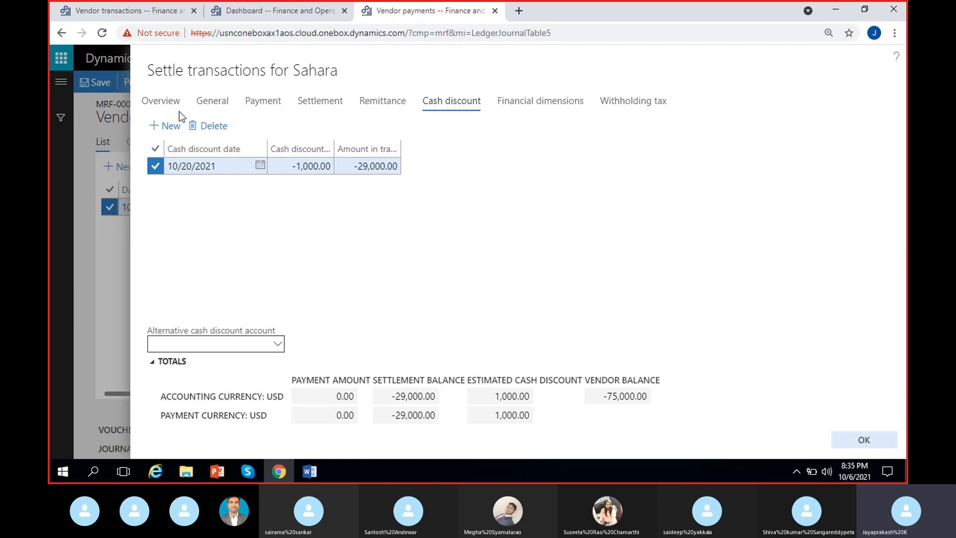
# - Look through the main accounts offered as the alternative cash discount account, leaving the field empty
pyautogui.click(279, 344)
pyautogui.click(838, 162)
pyautogui.click(277, 345)
pyautogui.click(539, 179)
pyautogui.click(277, 343)
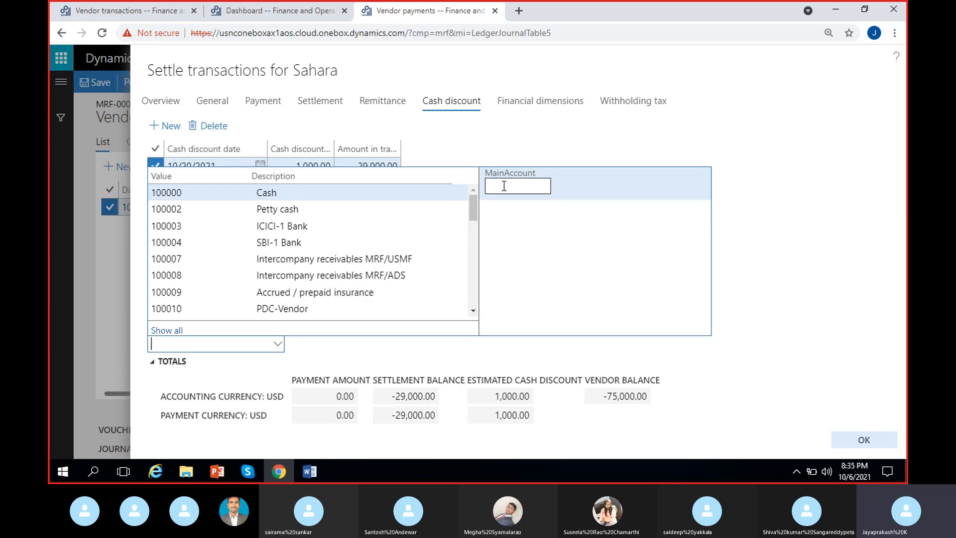
pyautogui.click(542, 138)
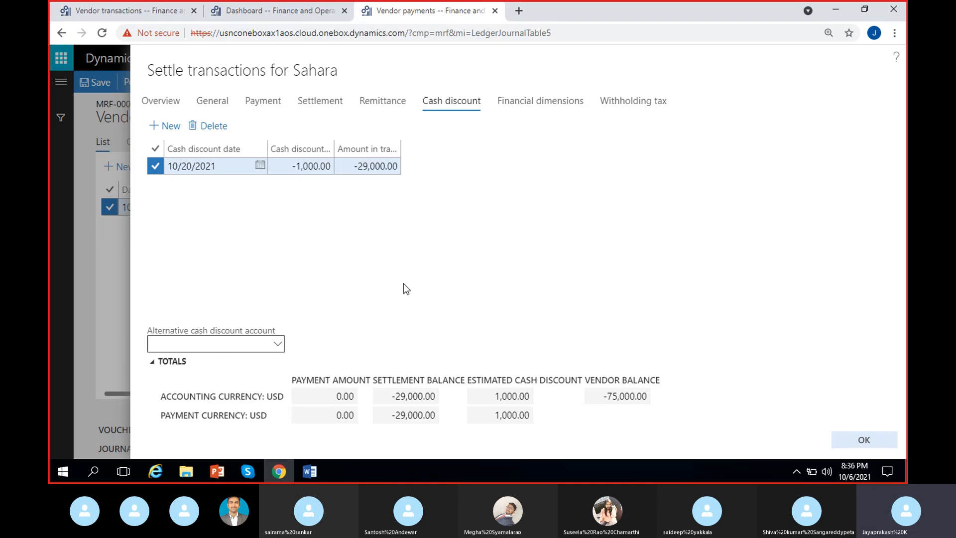
# - Open the general ledger's accounts for automatic transactions and check the main account of the Vendor cash discount posting type
pyautogui.click(259, 12)
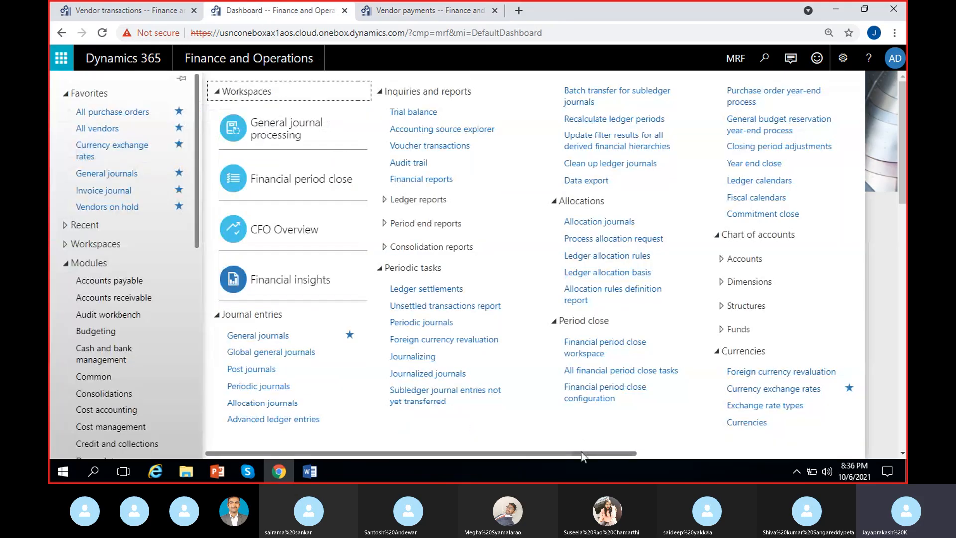
pyautogui.moveTo(581, 452); pyautogui.dragTo(820, 455)
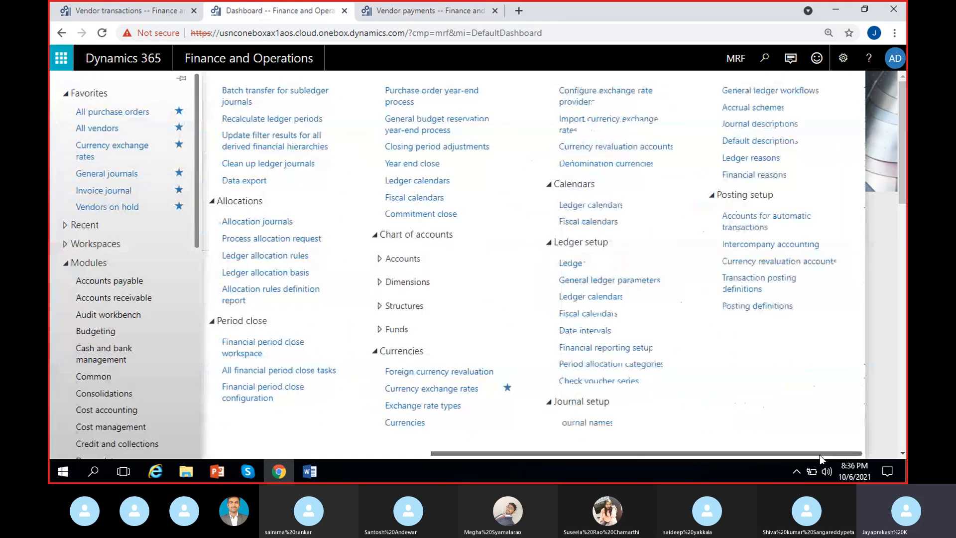
pyautogui.click(765, 227)
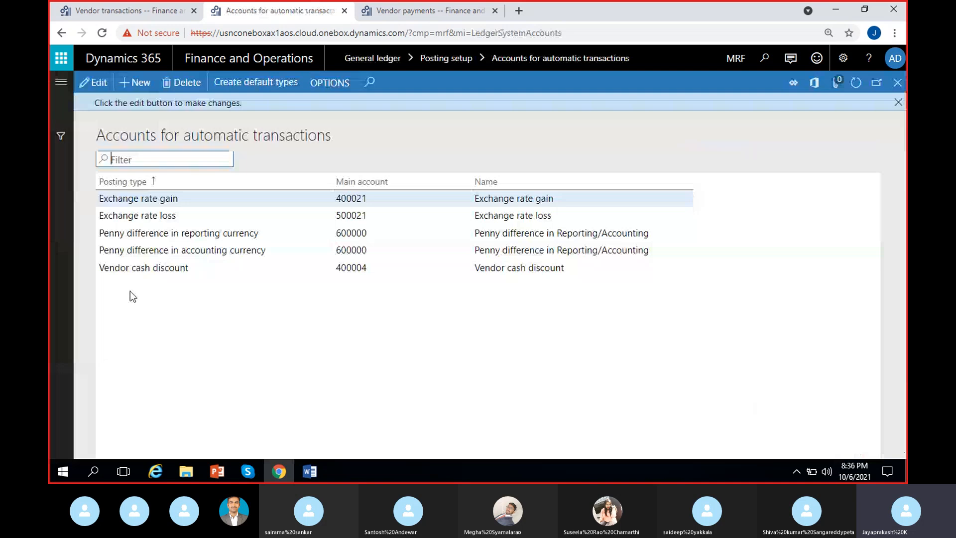
pyautogui.click(177, 270)
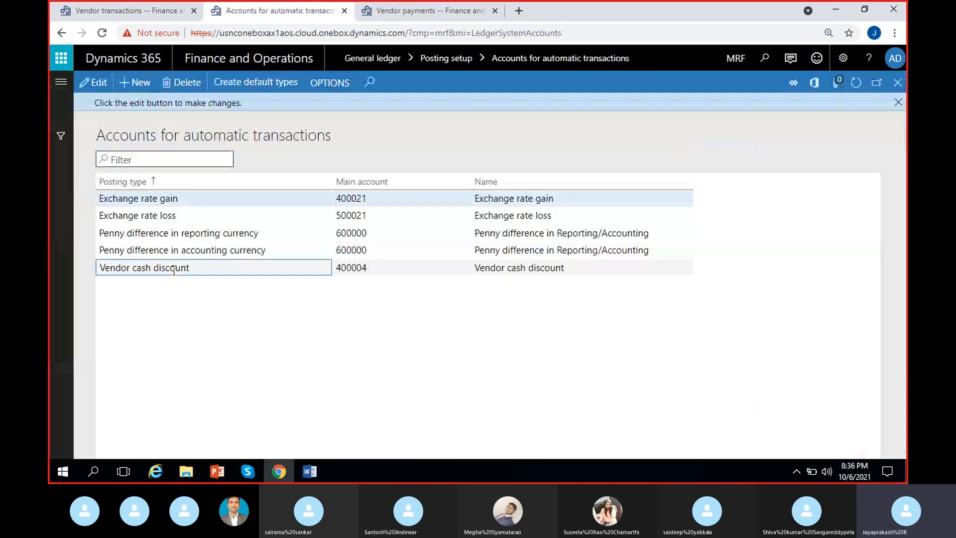
pyautogui.click(378, 268)
pyautogui.click(364, 290)
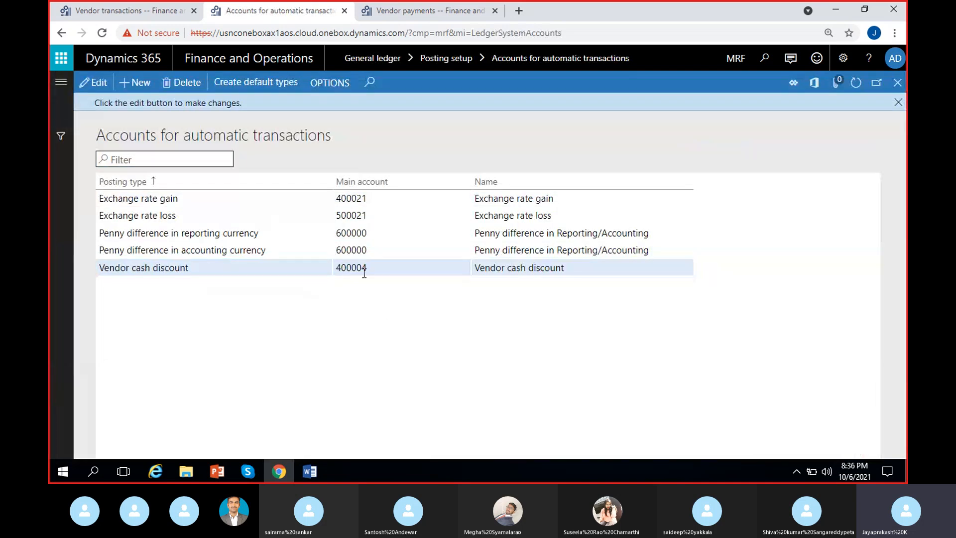
# - Edit the accounts for automatic transactions and clear the main account of the Vendor cash discount posting type
pyautogui.click(100, 84)
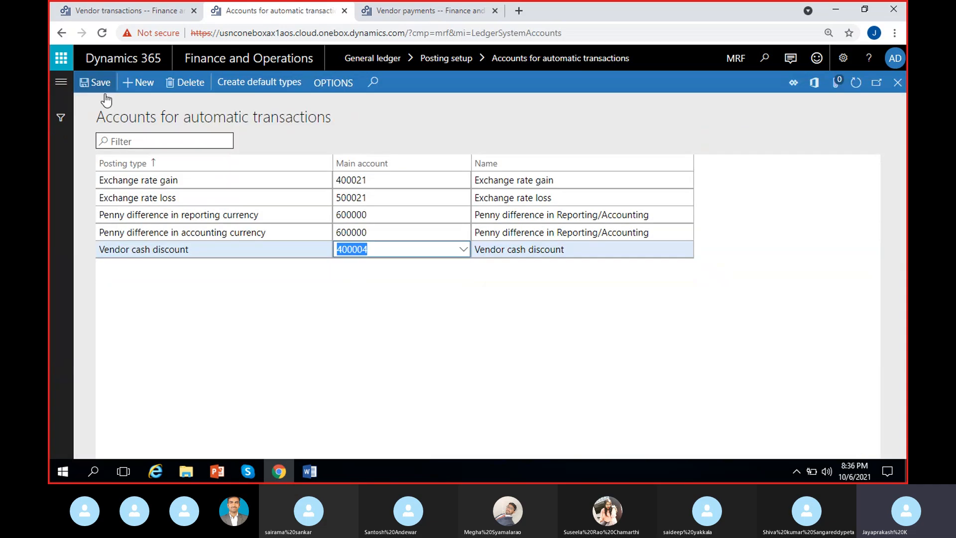
pyautogui.click(389, 253)
pyautogui.press('BackSpace')
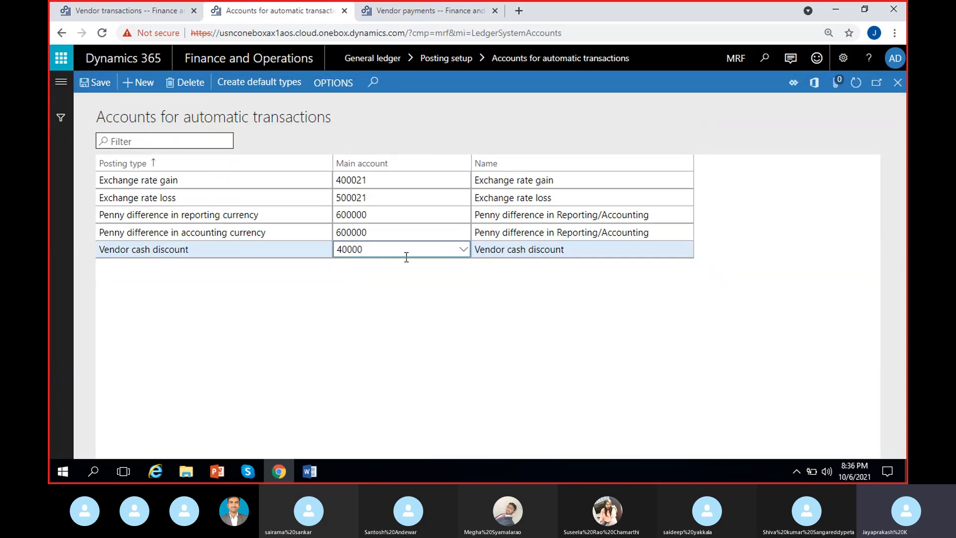
pyautogui.press('BackSpace')
pyautogui.press('BackSpace')
pyautogui.press('BackSpace')
pyautogui.press('BackSpace')
pyautogui.press('BackSpace')
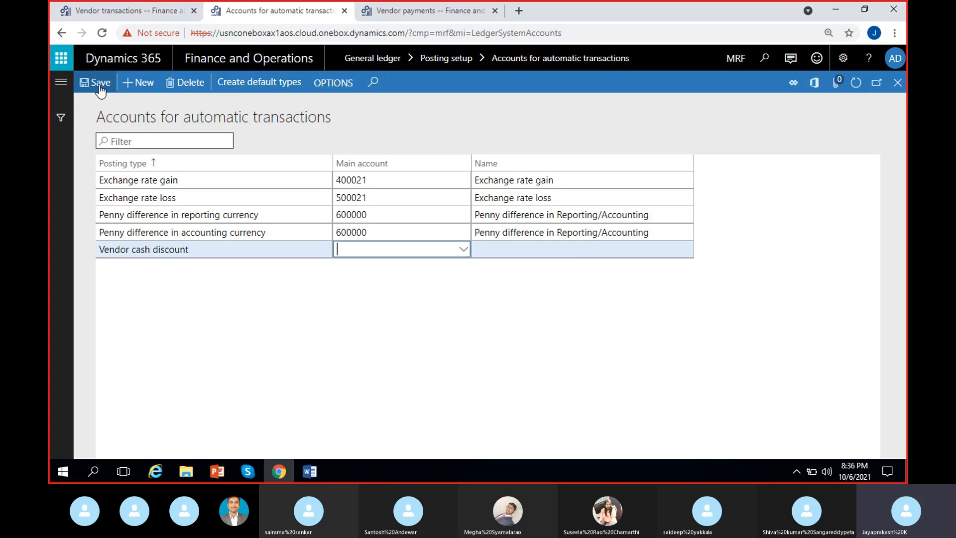
# - Return to Sahara's settlement, check the cash discount and totals for invoice SH-INV-22 in the overview, and confirm the settlement
pyautogui.click(386, 13)
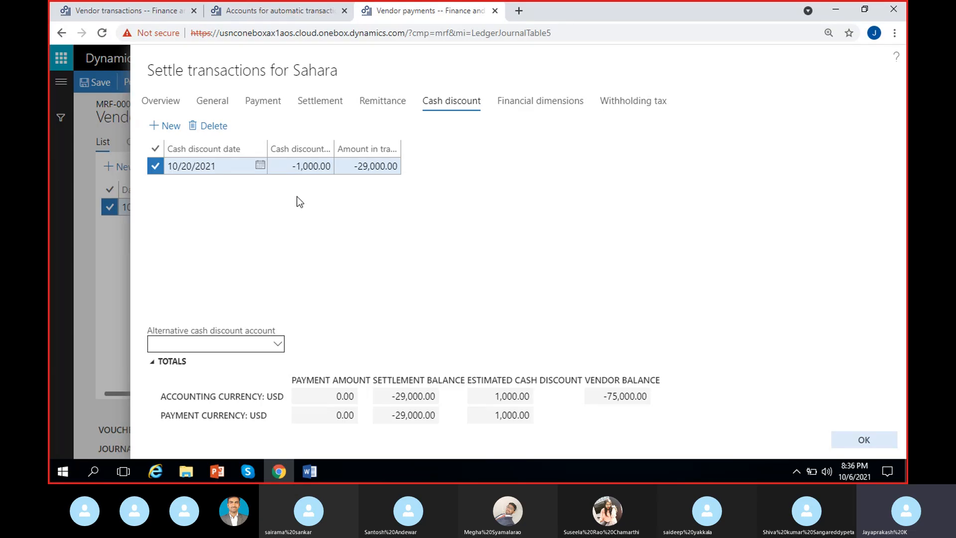
pyautogui.click(168, 112)
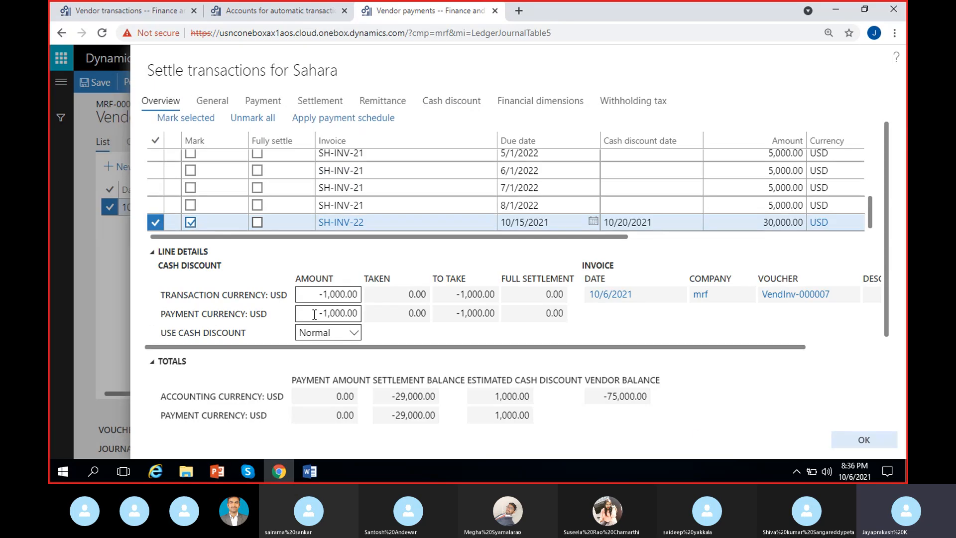
pyautogui.moveTo(317, 315); pyautogui.dragTo(412, 316)
pyautogui.click(390, 326)
pyautogui.click(390, 396)
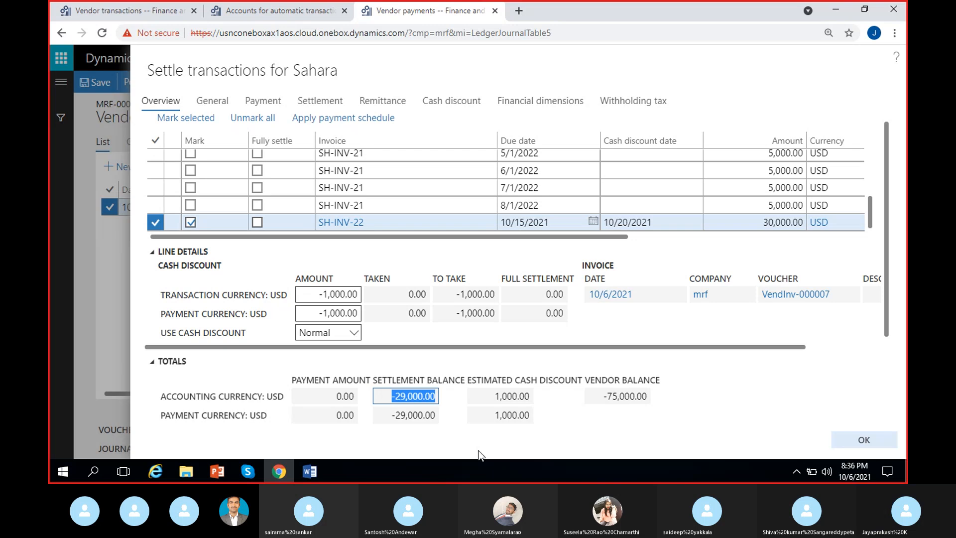
pyautogui.click(468, 431)
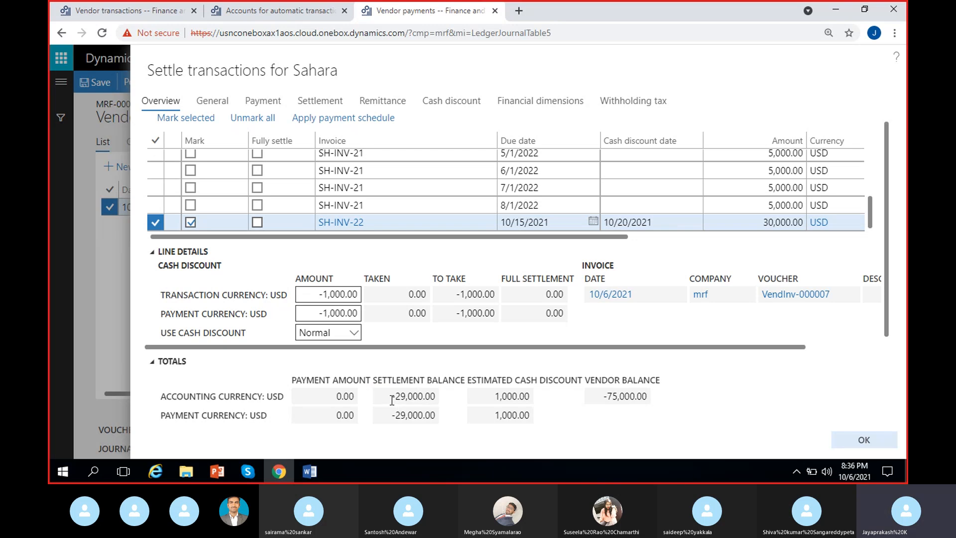
pyautogui.click(392, 397)
pyautogui.click(465, 421)
pyautogui.click(518, 396)
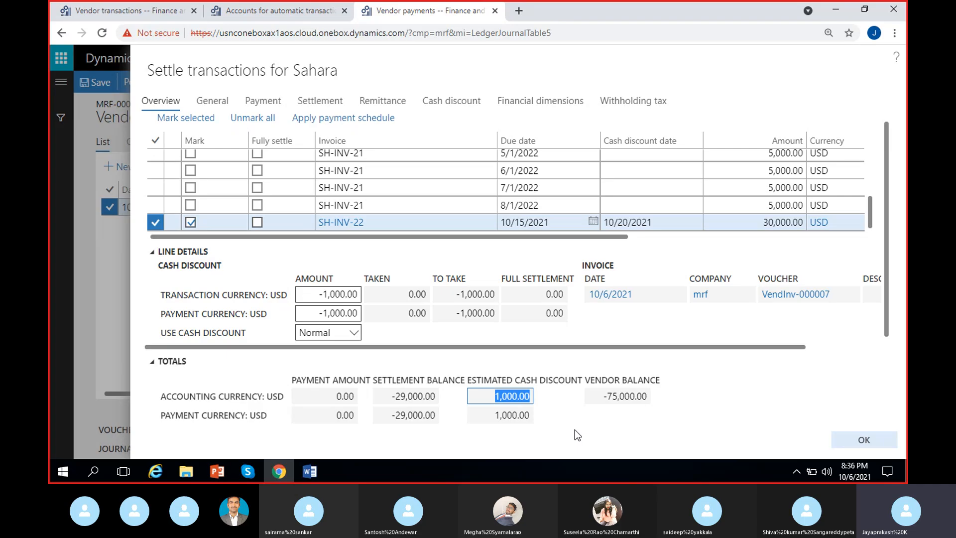
pyautogui.click(866, 440)
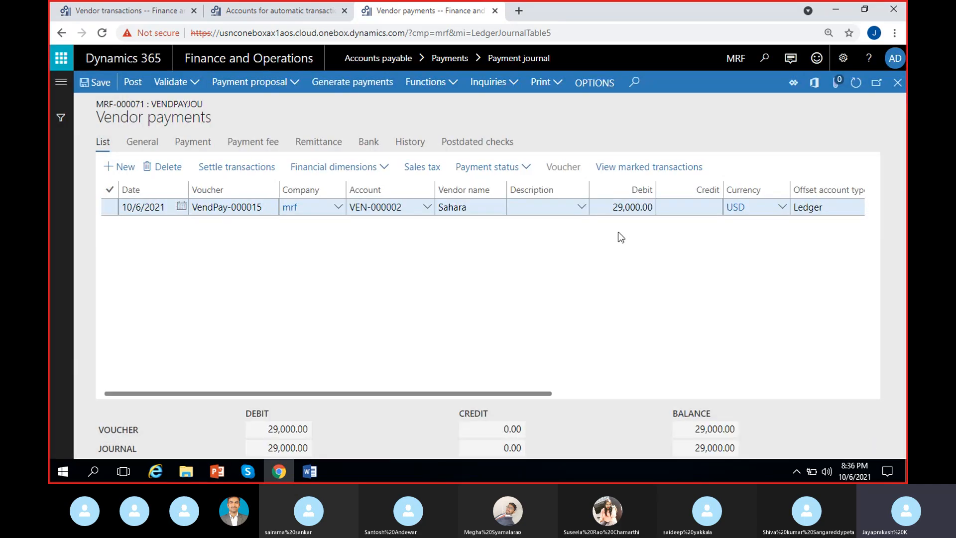
# - Set the payment line's offset account to petty cash 100002 with location 100 Hyderabad, department 203, customer 900 and cost center CC/1
pyautogui.hscroll(3, 627, 263)
pyautogui.click(778, 209)
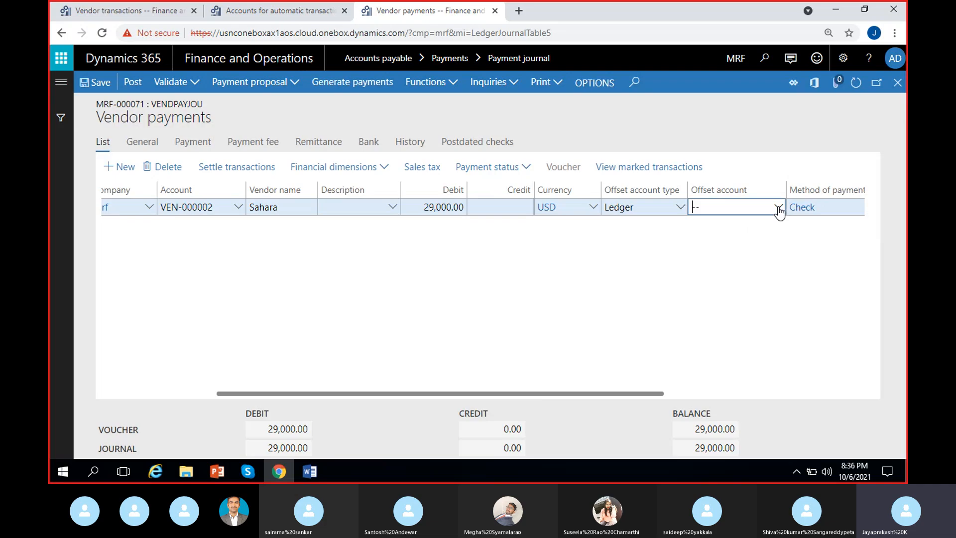
pyautogui.click(778, 209)
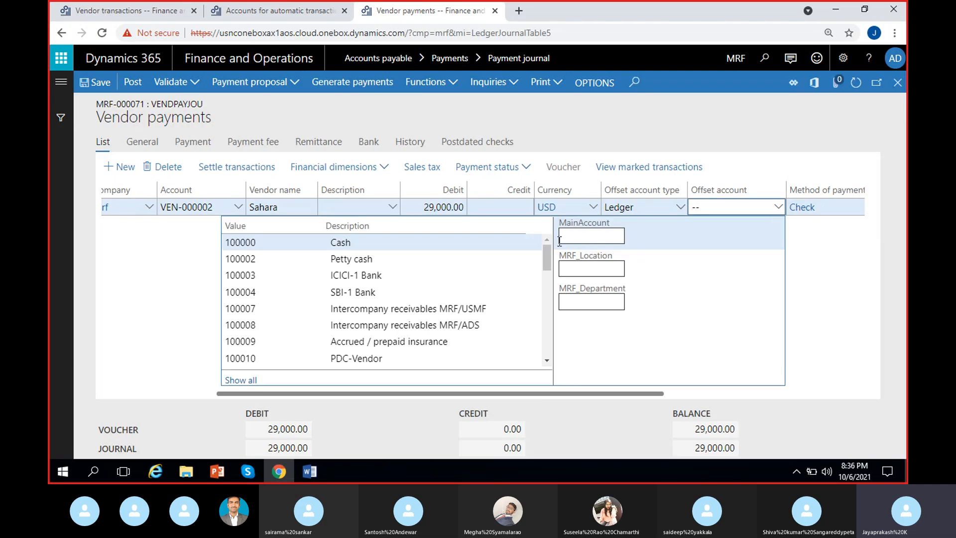
pyautogui.click(401, 261)
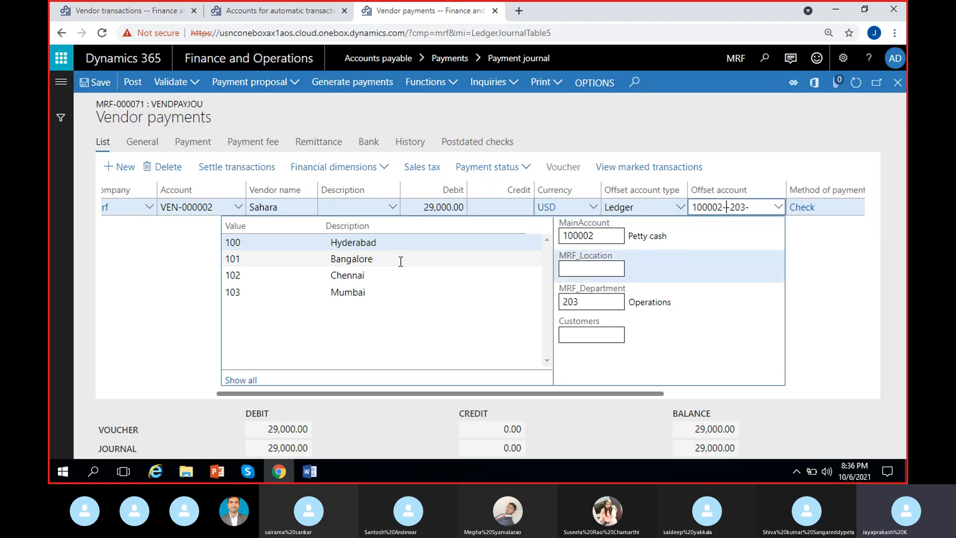
pyautogui.click(419, 242)
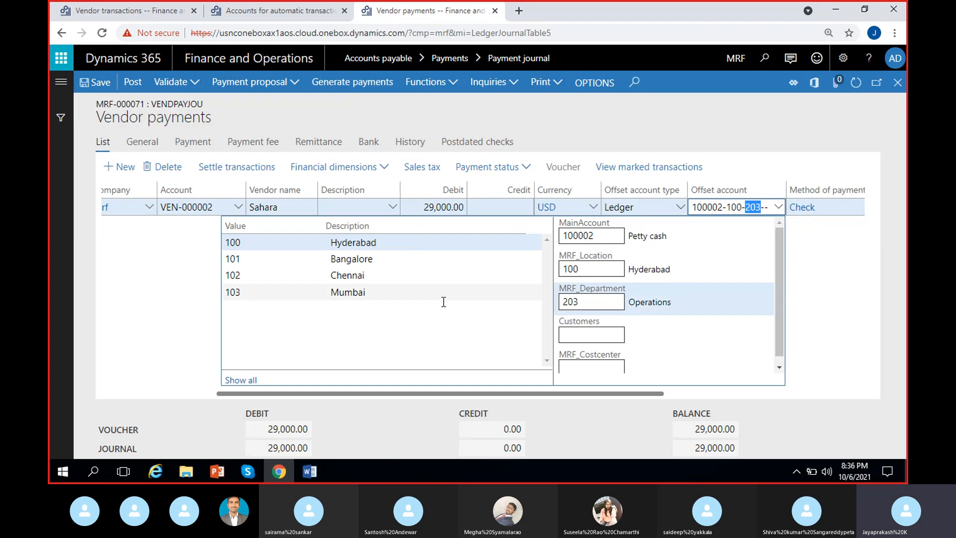
pyautogui.click(575, 336)
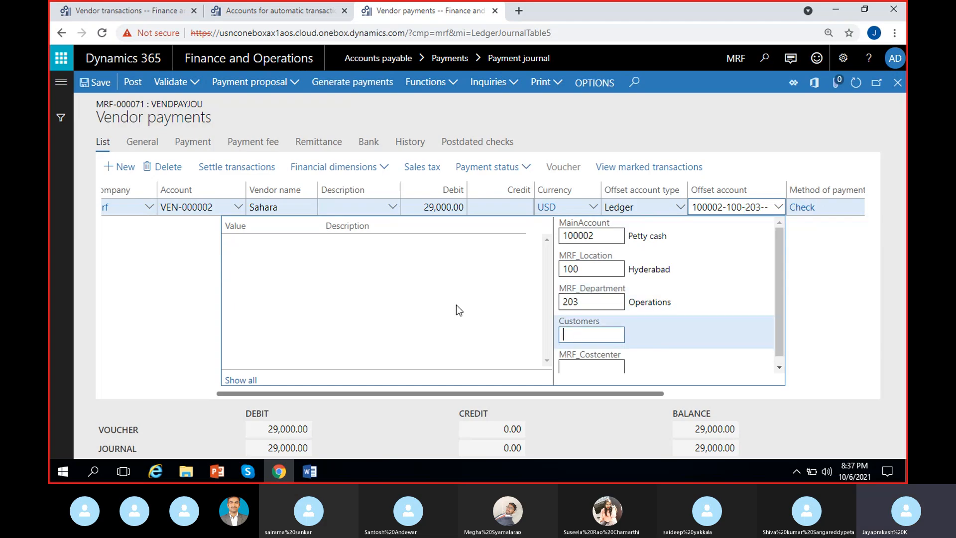
pyautogui.click(375, 242)
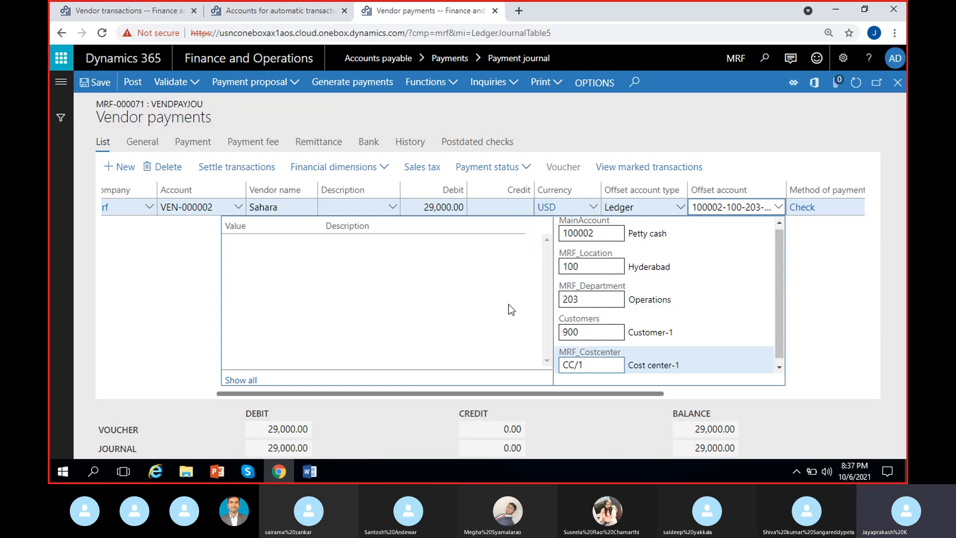
pyautogui.click(814, 321)
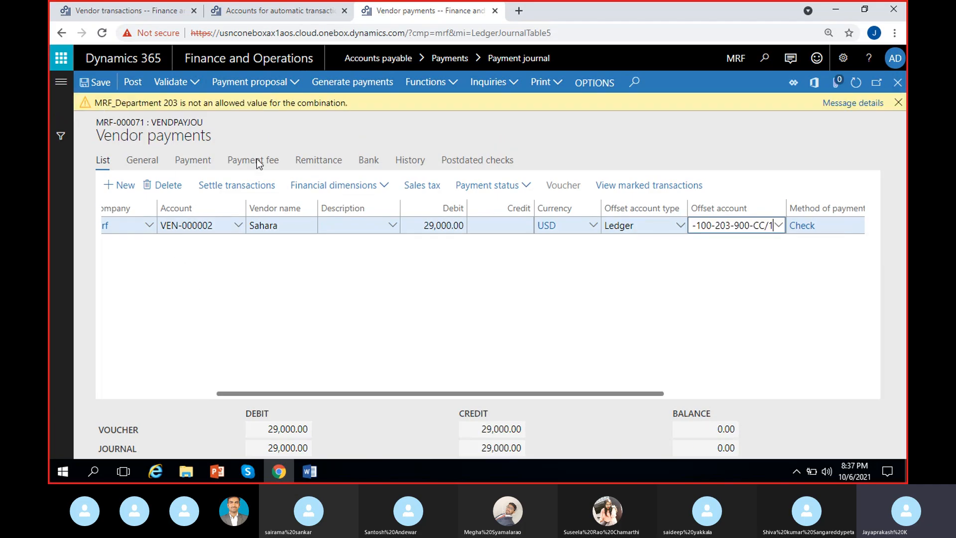
# - Change the offset account's department to 200 Finance and dismiss the department warning
pyautogui.doubleClick(778, 227)
pyautogui.click(778, 227)
pyautogui.click(601, 323)
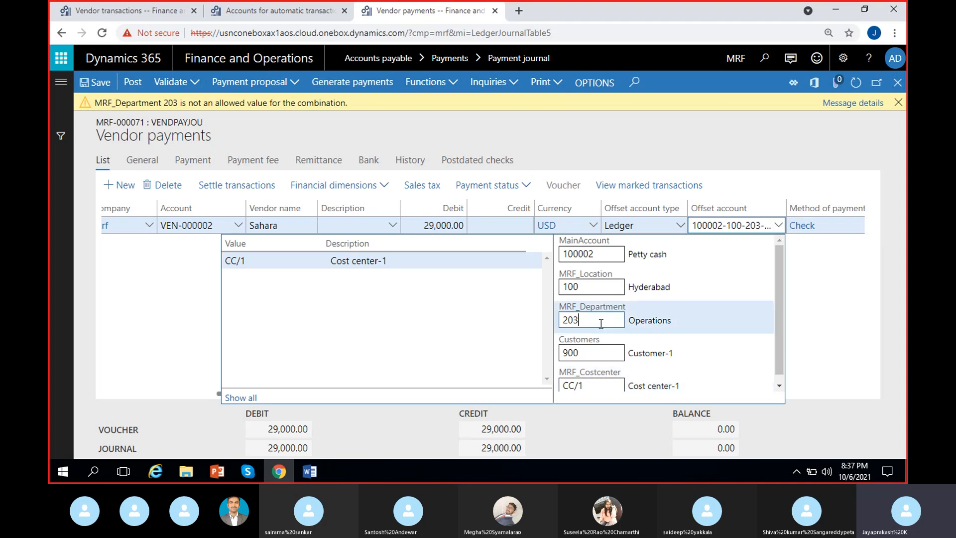
pyautogui.press('BackSpace')
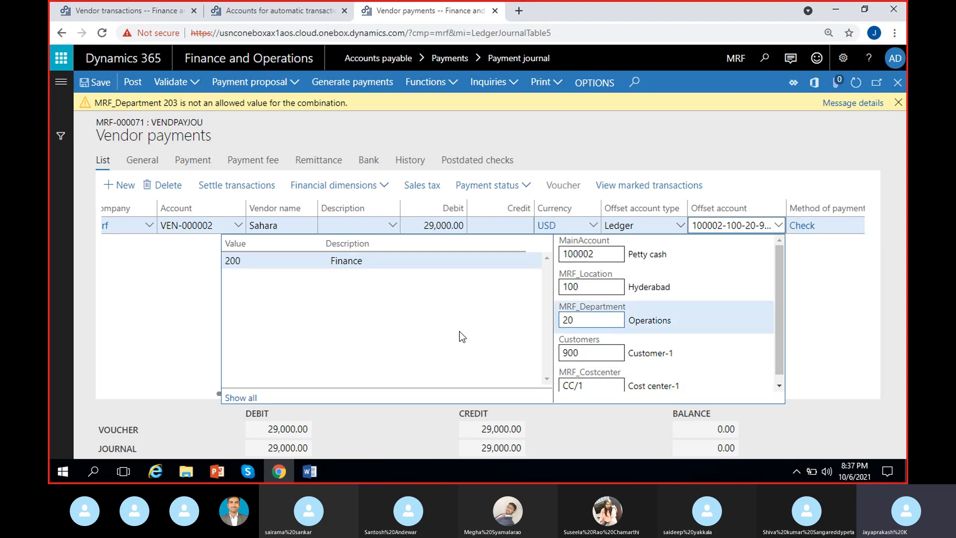
pyautogui.click(381, 268)
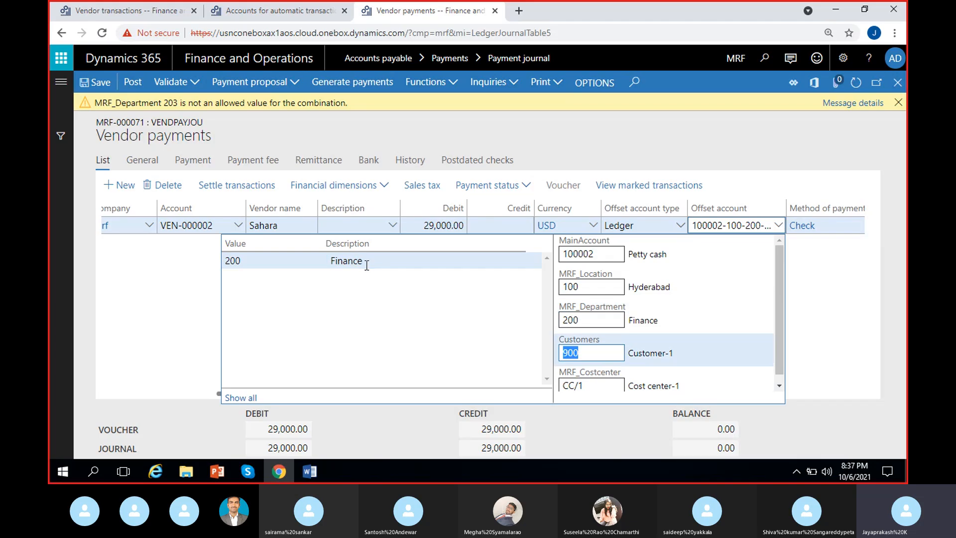
pyautogui.click(194, 312)
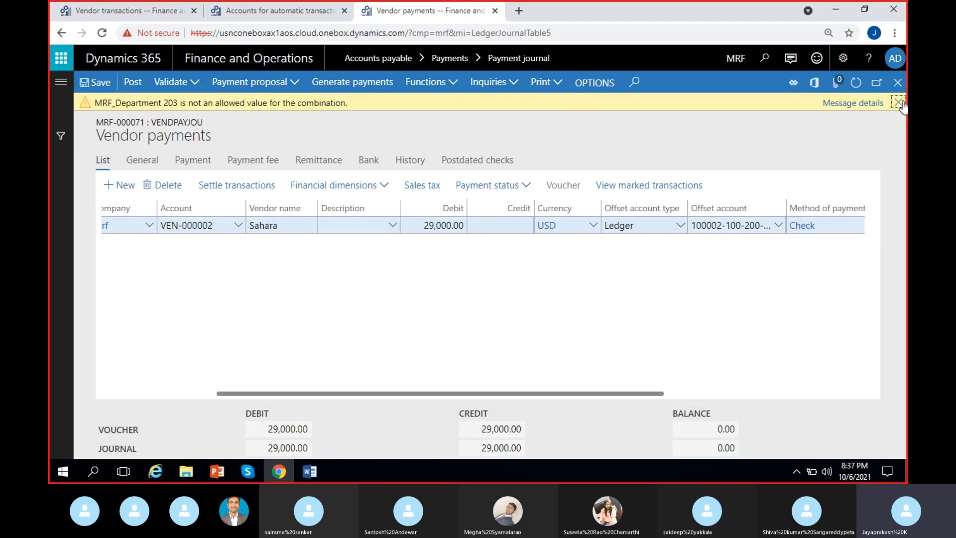
pyautogui.click(898, 102)
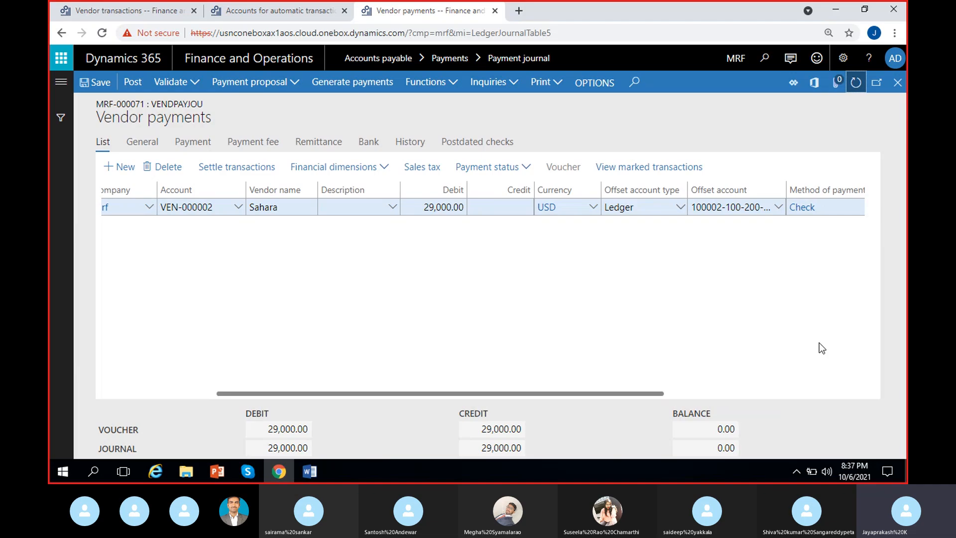
# - Validate payment journal MRF-000071 and open the message details for voucher VendPay-000015
pyautogui.click(184, 83)
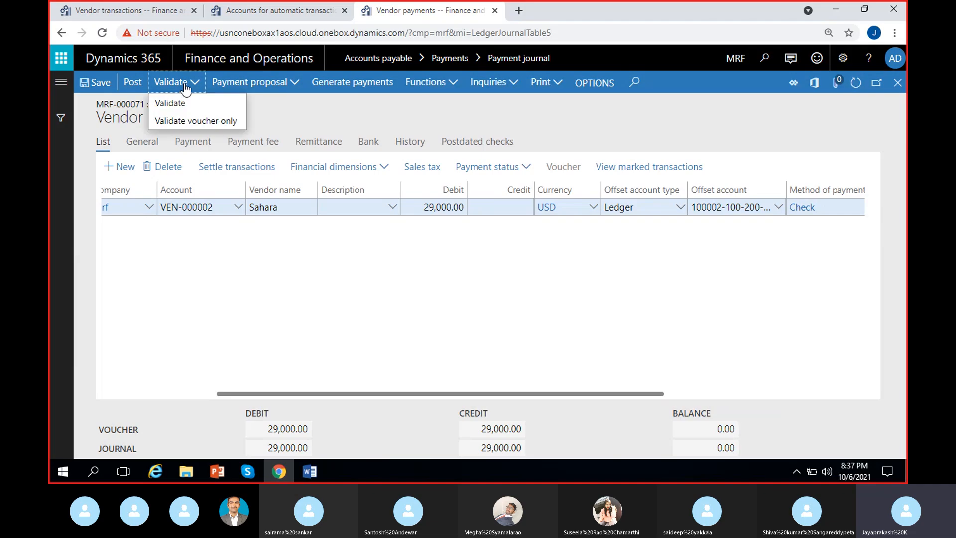
pyautogui.click(185, 99)
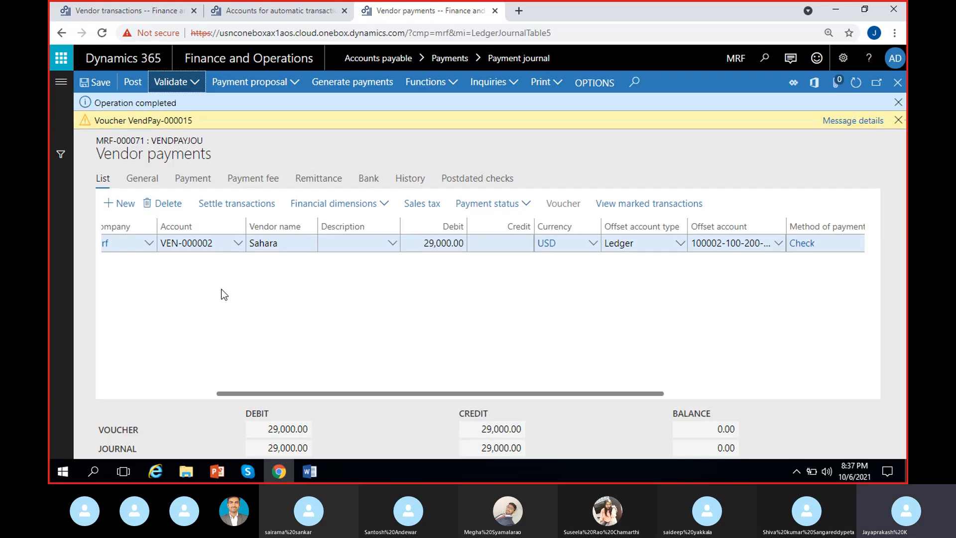
pyautogui.click(852, 120)
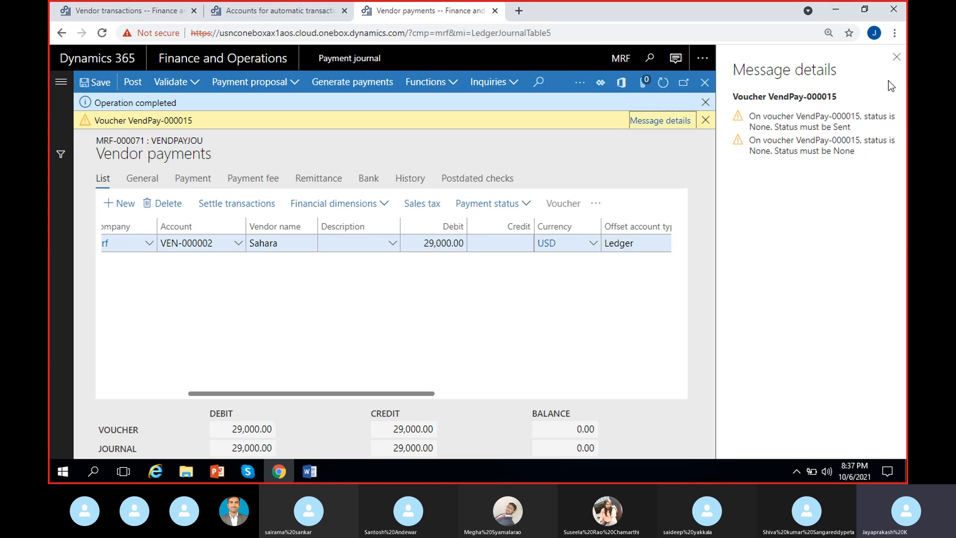
# - Close the message details, clear the payment line's method of payment, and dismiss the voucher and completion messages
pyautogui.click(896, 57)
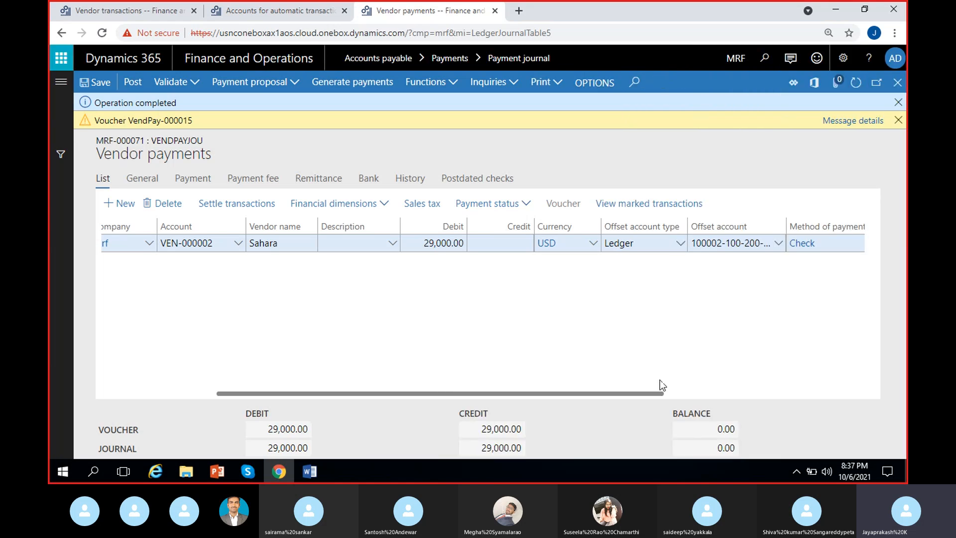
pyautogui.moveTo(662, 386); pyautogui.dragTo(737, 388)
pyautogui.click(754, 244)
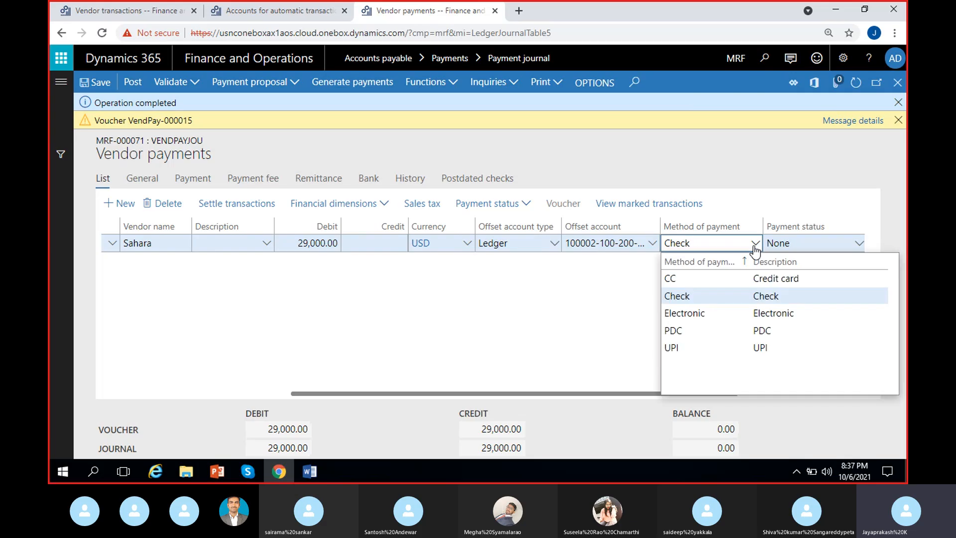
pyautogui.press('BackSpace')
pyautogui.press('BackSpace')
pyautogui.press('BackSpace')
pyautogui.press('BackSpace')
pyautogui.press('BackSpace')
pyautogui.click(625, 301)
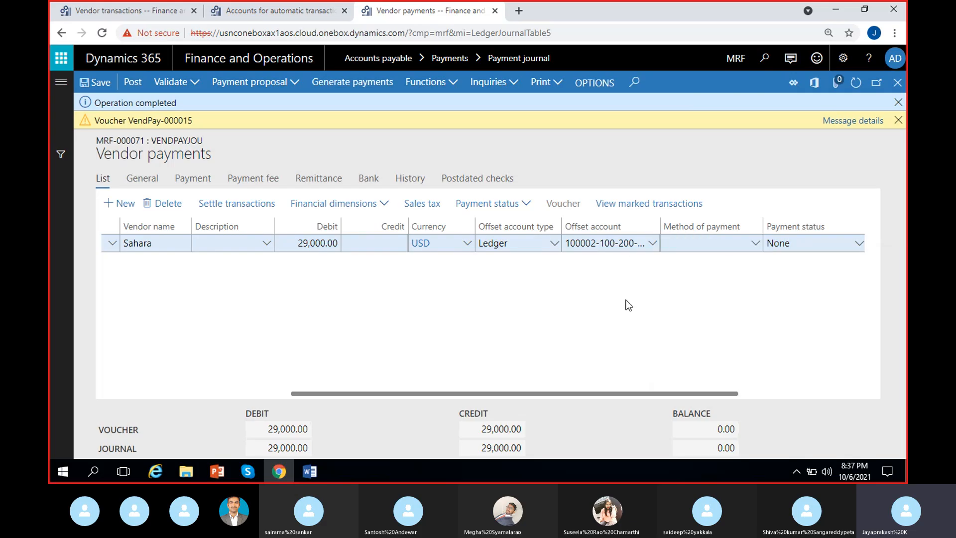
pyautogui.click(901, 120)
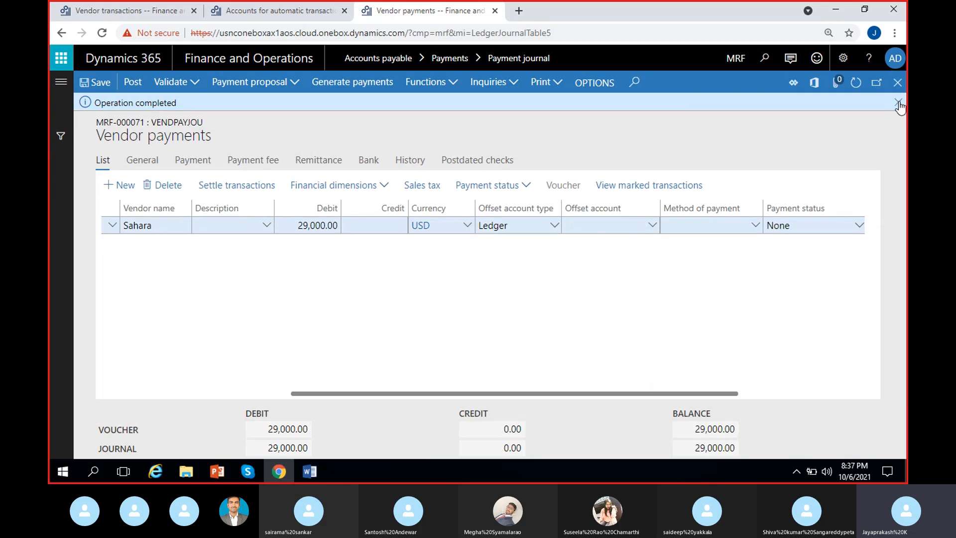
pyautogui.click(898, 102)
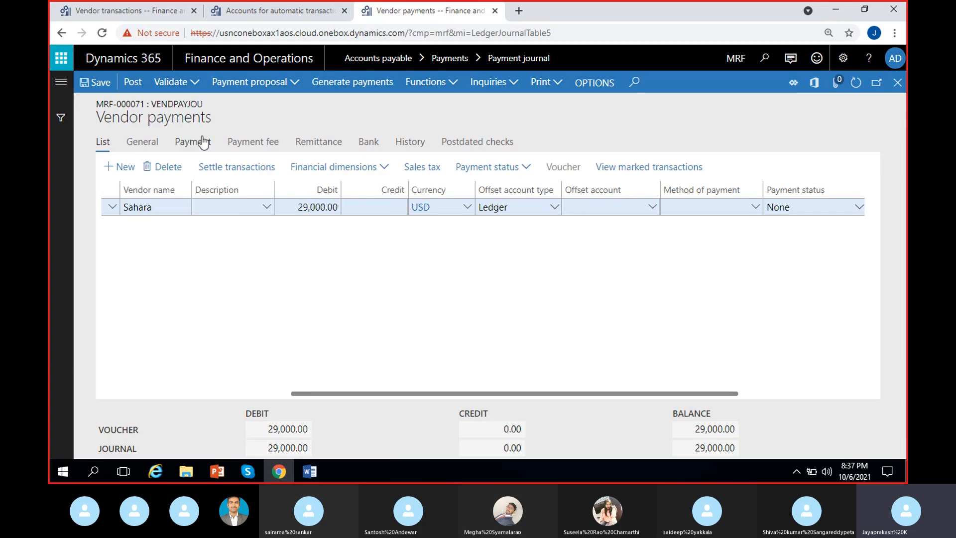
# - Validate the journal again, read the message details for voucher VendPay-000015, check the voucher totals, and dismiss the messages
pyautogui.click(177, 82)
pyautogui.click(178, 108)
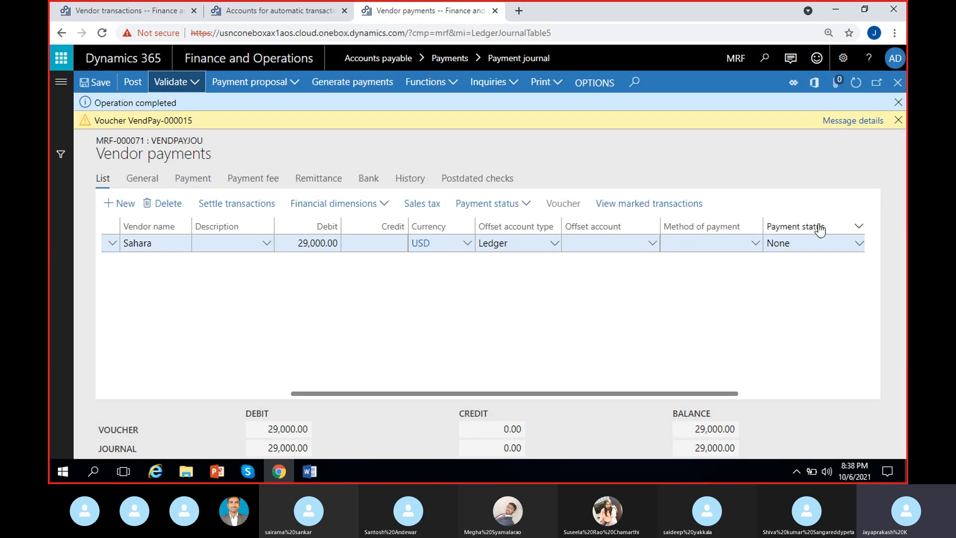
pyautogui.click(847, 121)
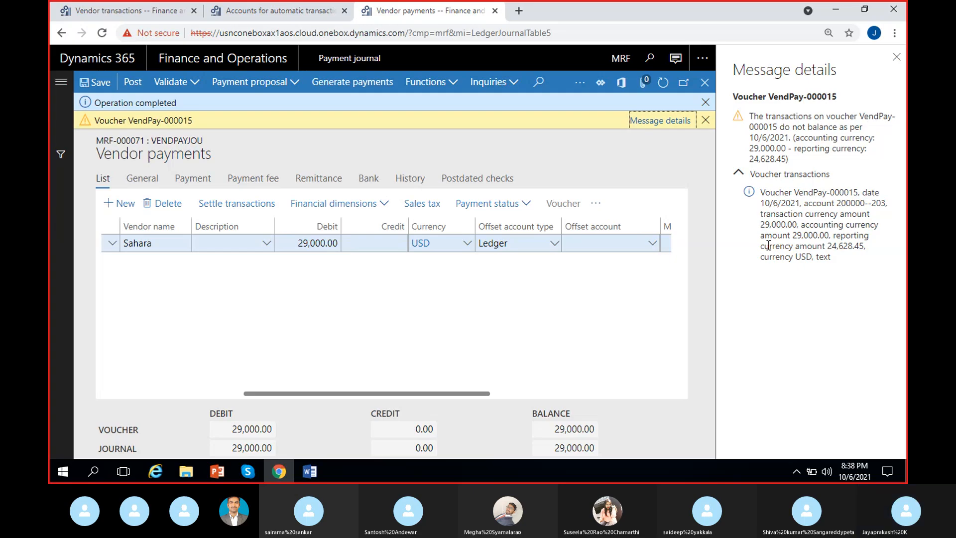
pyautogui.hscroll(3, 588, 288)
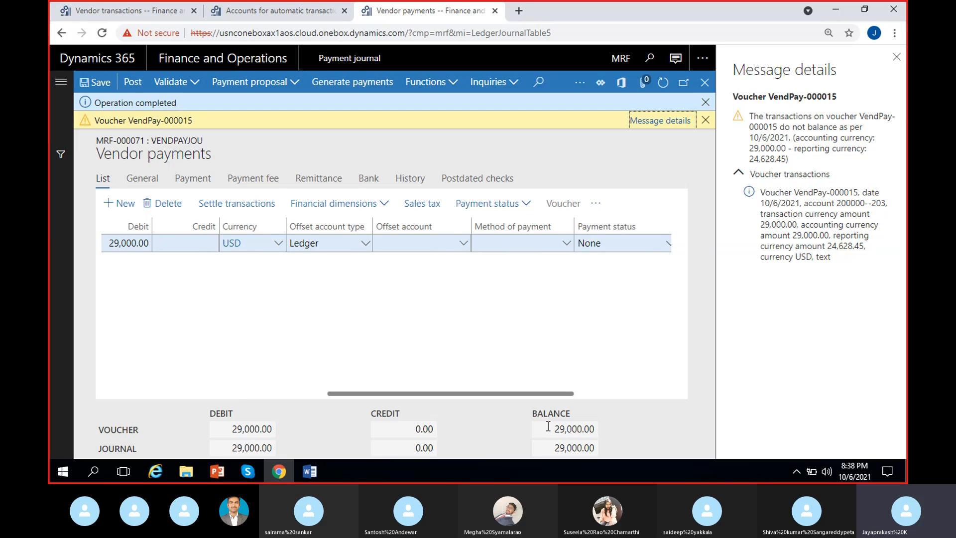
pyautogui.click(611, 432)
pyautogui.click(410, 428)
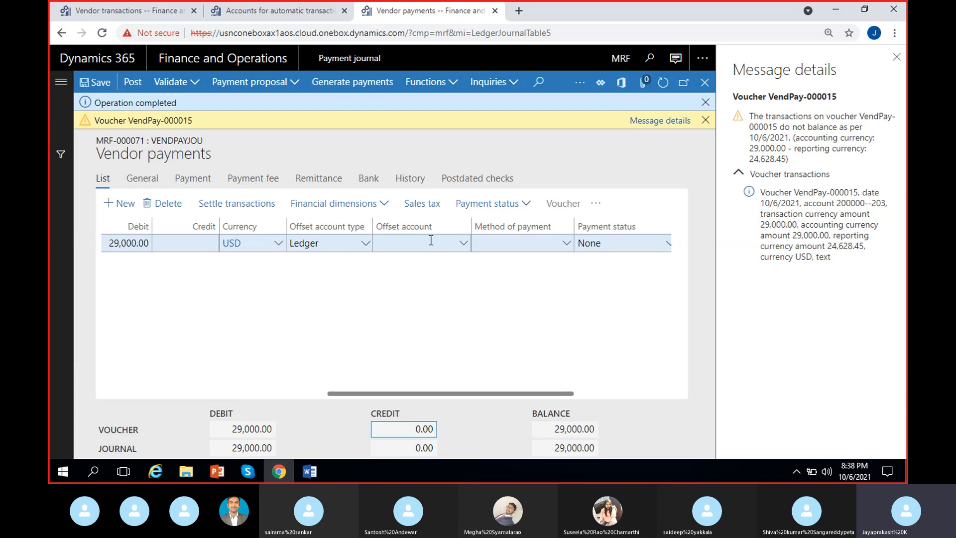
pyautogui.click(895, 58)
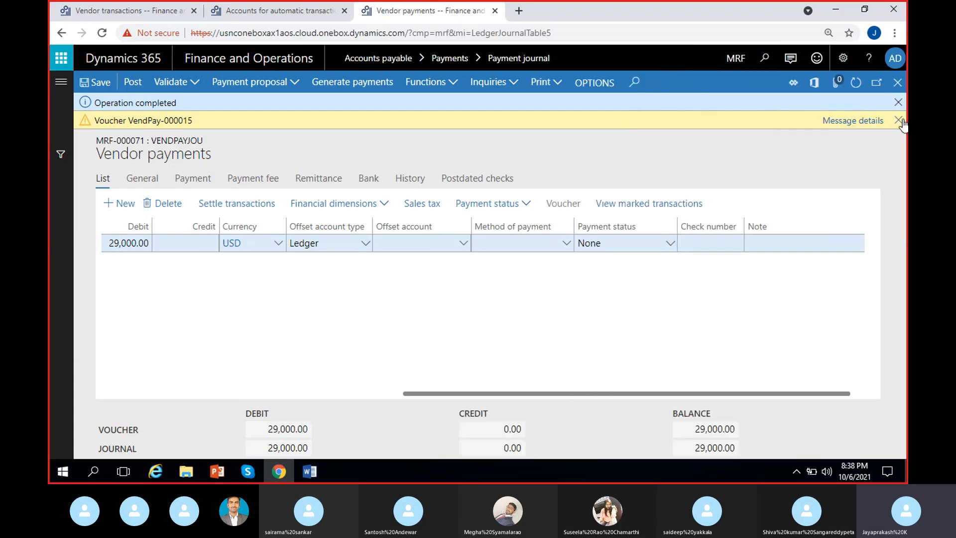
pyautogui.click(898, 120)
pyautogui.click(898, 102)
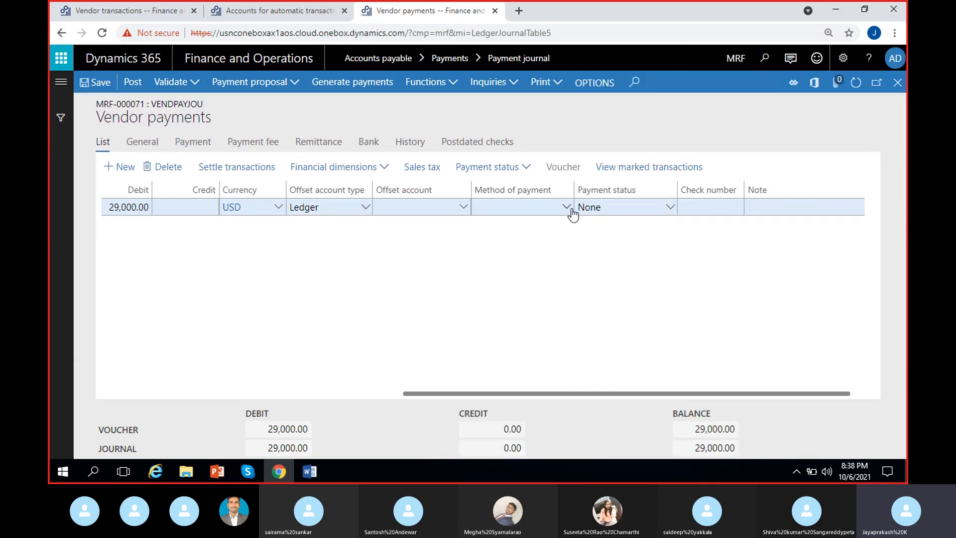
# - Set the payment line's offset account to petty cash 100002 with location 100, department 200 Finance, customer 900 and cost center CC/1
pyautogui.click(462, 209)
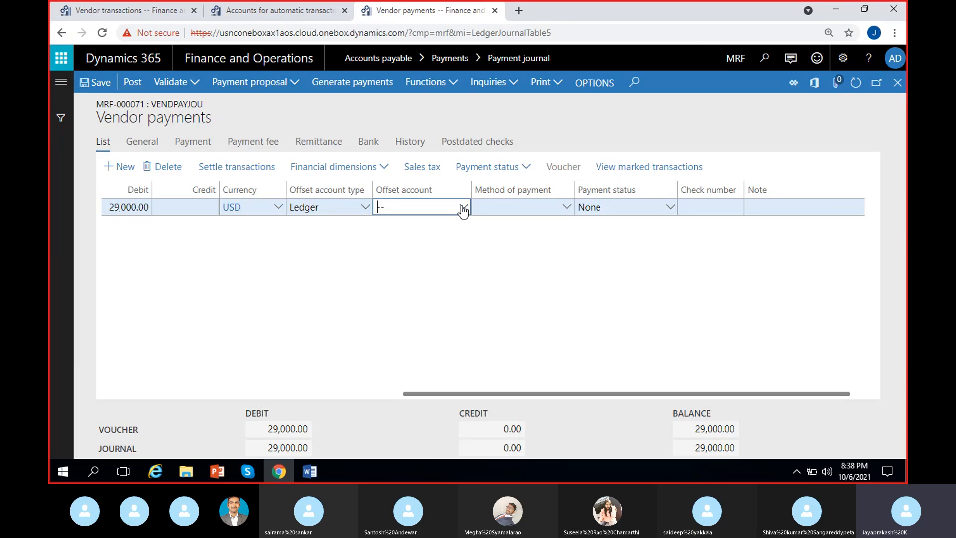
pyautogui.click(463, 208)
pyautogui.click(548, 259)
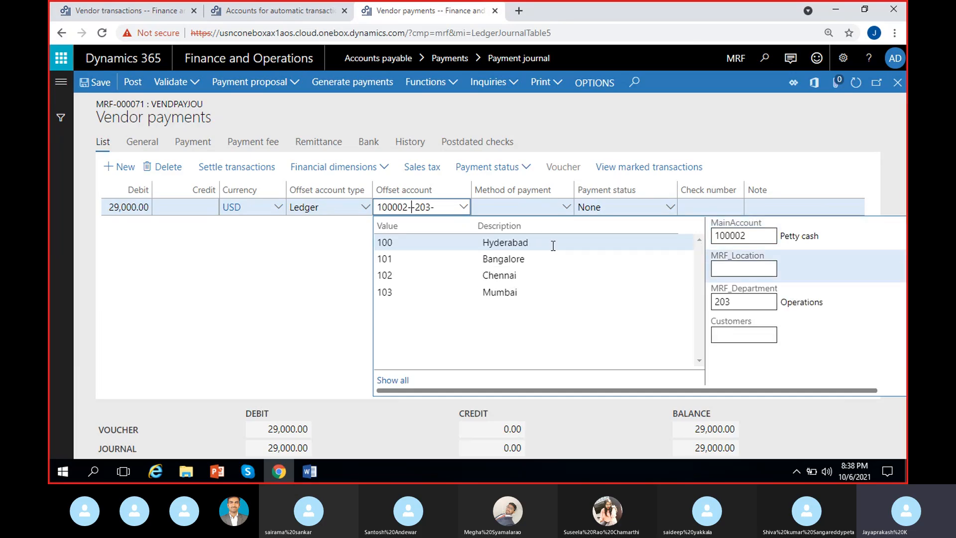
pyautogui.click(553, 244)
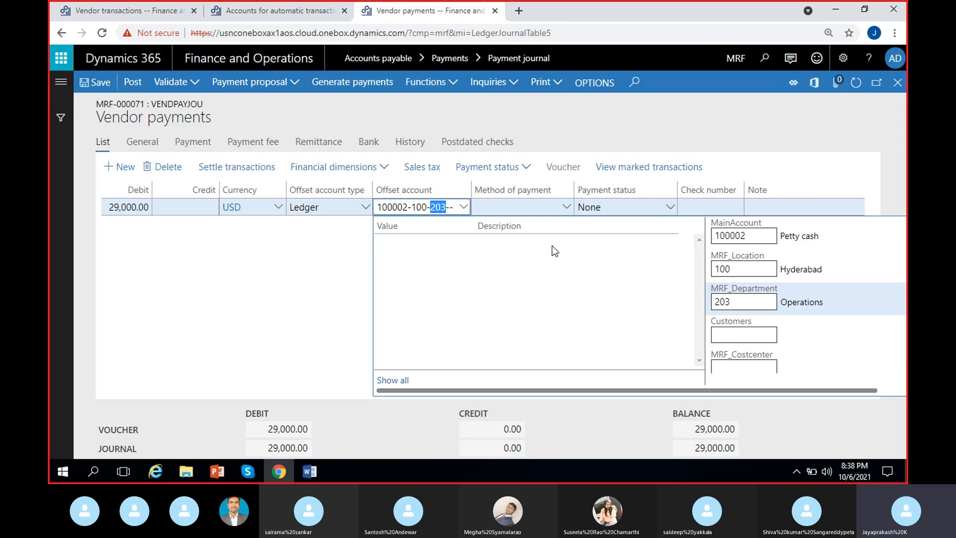
pyautogui.click(745, 302)
pyautogui.press('BackSpace')
pyautogui.click(506, 242)
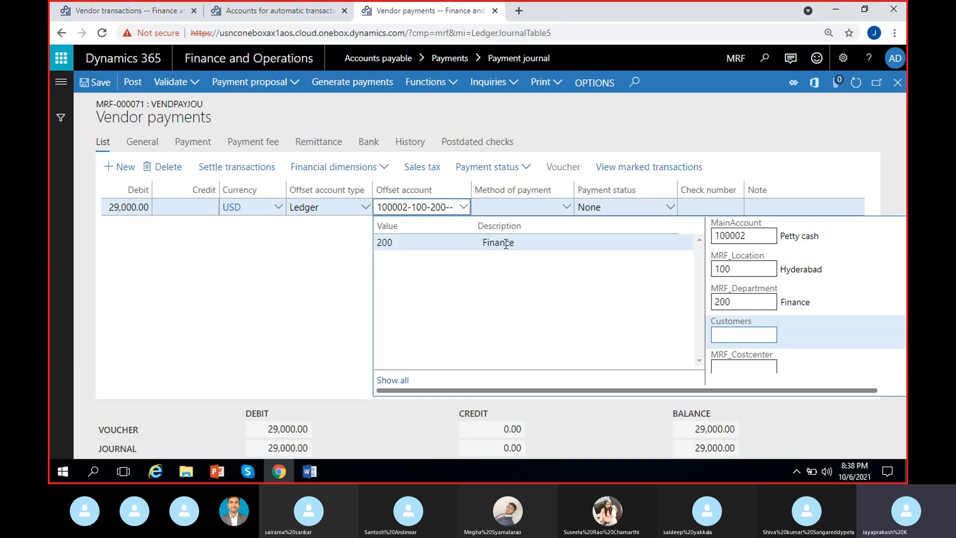
pyautogui.click(546, 243)
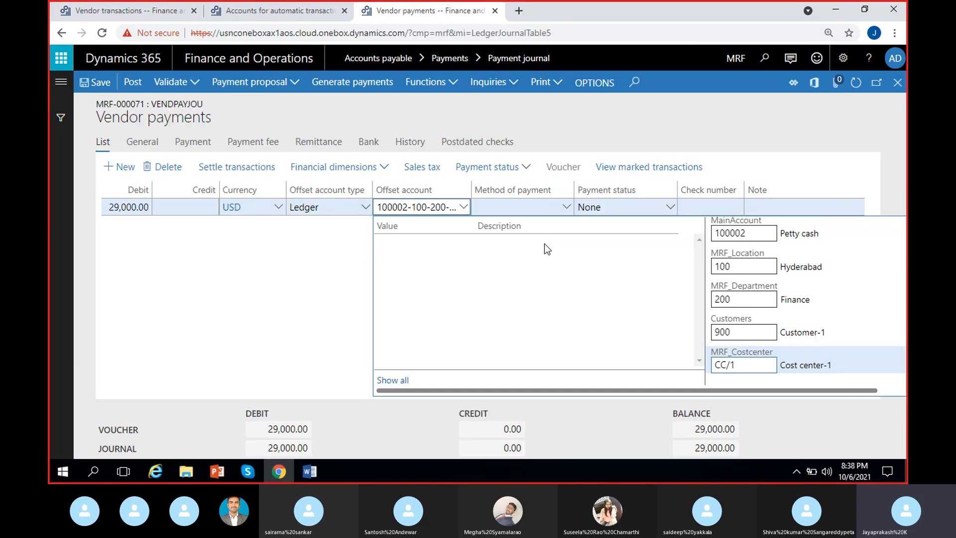
pyautogui.click(305, 312)
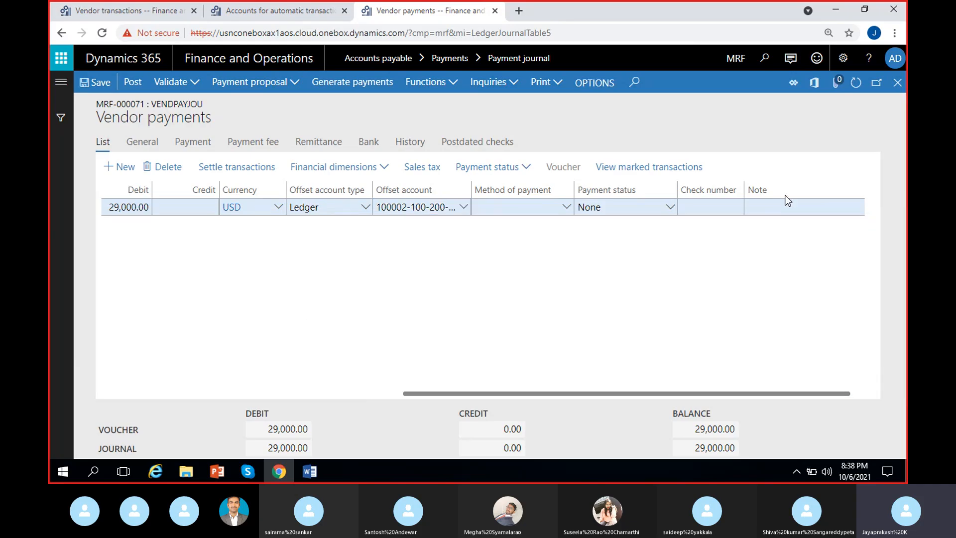
# - Validate payment journal MRF-000071, dismiss the messages and review the whole payment line for Sahara
pyautogui.click(175, 83)
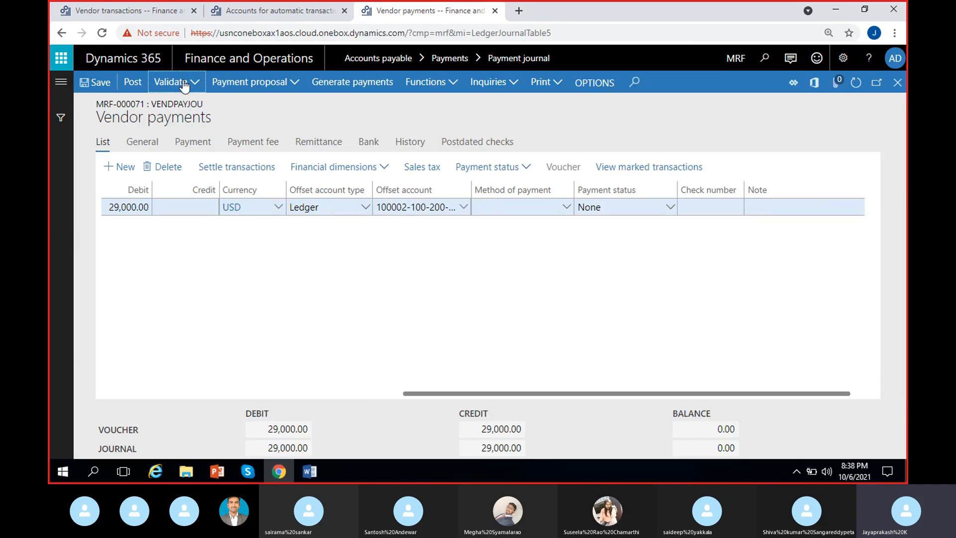
pyautogui.click(169, 103)
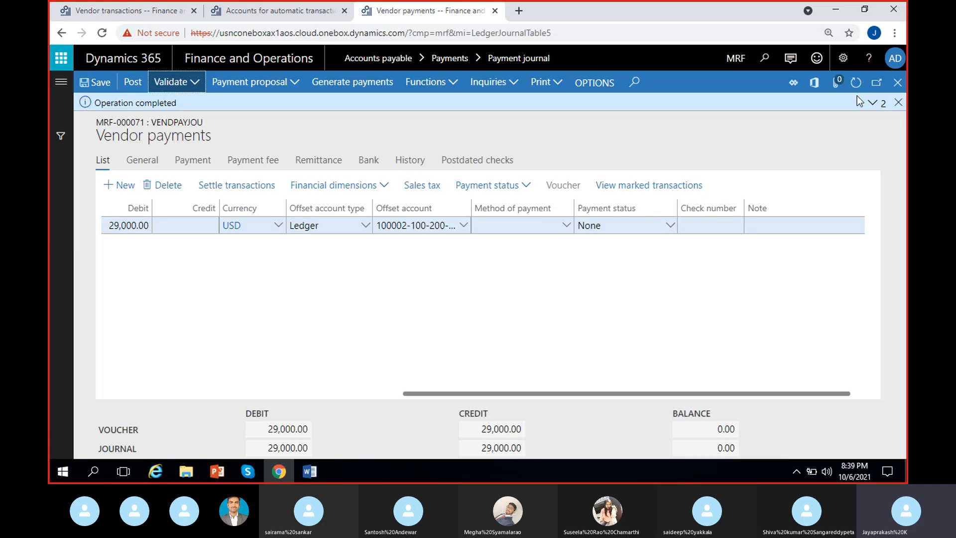
pyautogui.click(872, 102)
pyautogui.click(898, 102)
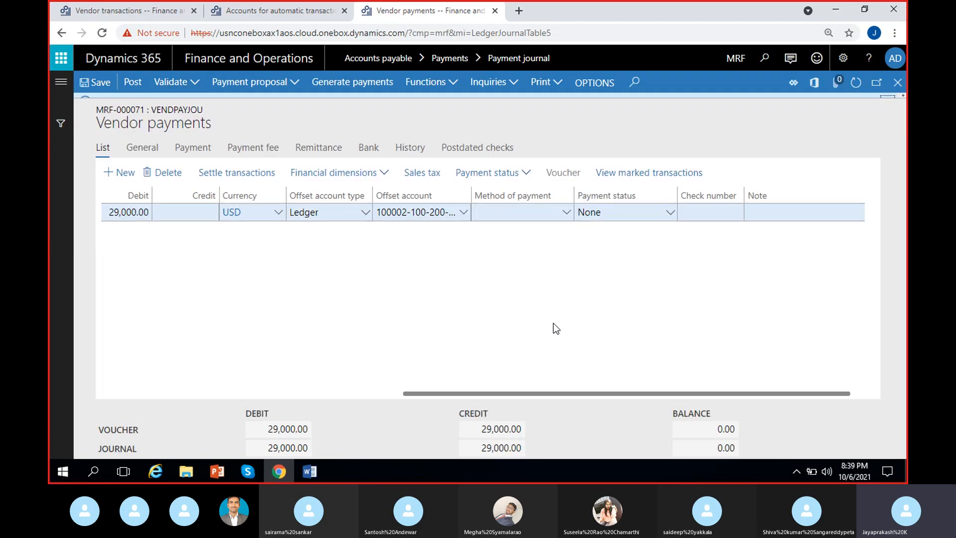
pyautogui.hscroll(-9, 505, 327)
pyautogui.hscroll(9, 505, 327)
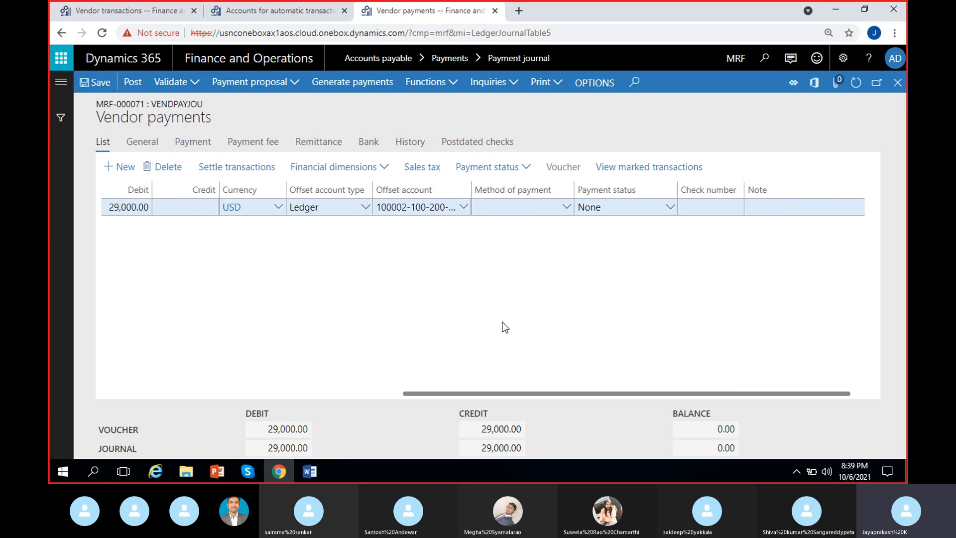
pyautogui.hscroll(-5, 506, 327)
pyautogui.hscroll(-5, 505, 327)
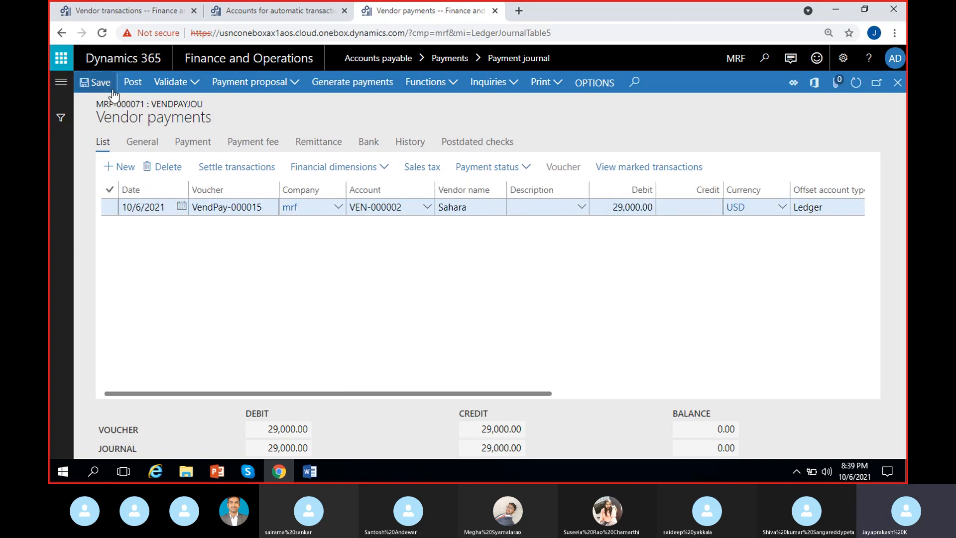
# - Post payment journal MRF-000071, glance at the automatic transaction accounts during processing, and dismiss the resulting messages
pyautogui.click(128, 83)
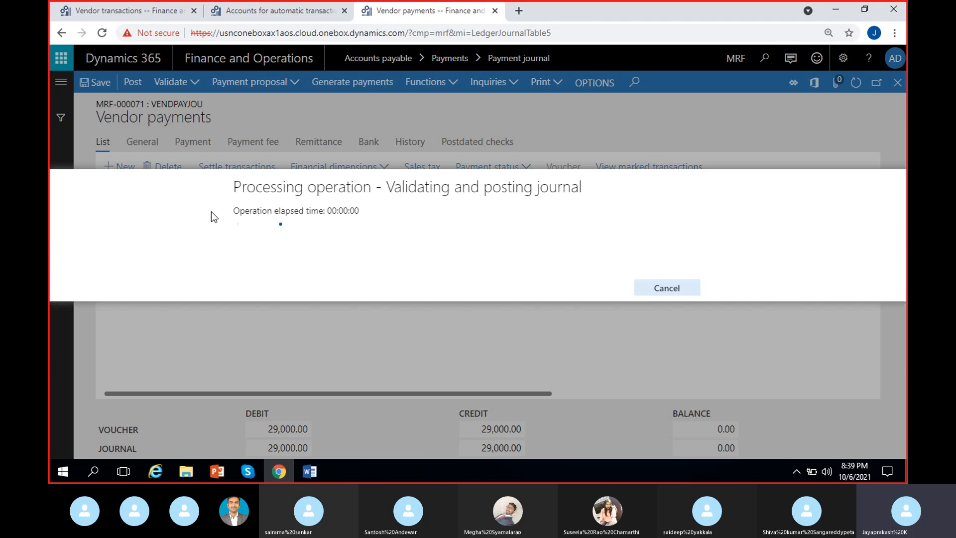
pyautogui.click(237, 10)
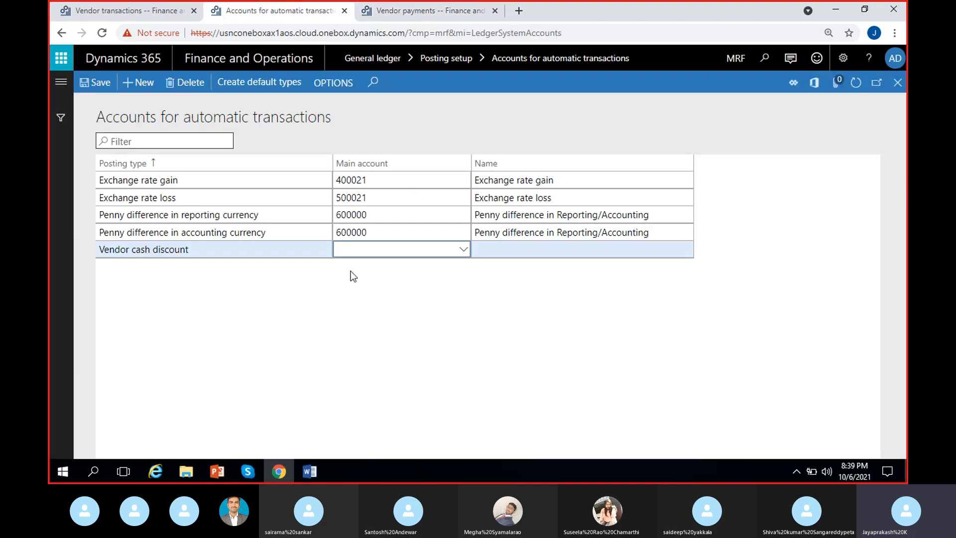
pyautogui.click(396, 16)
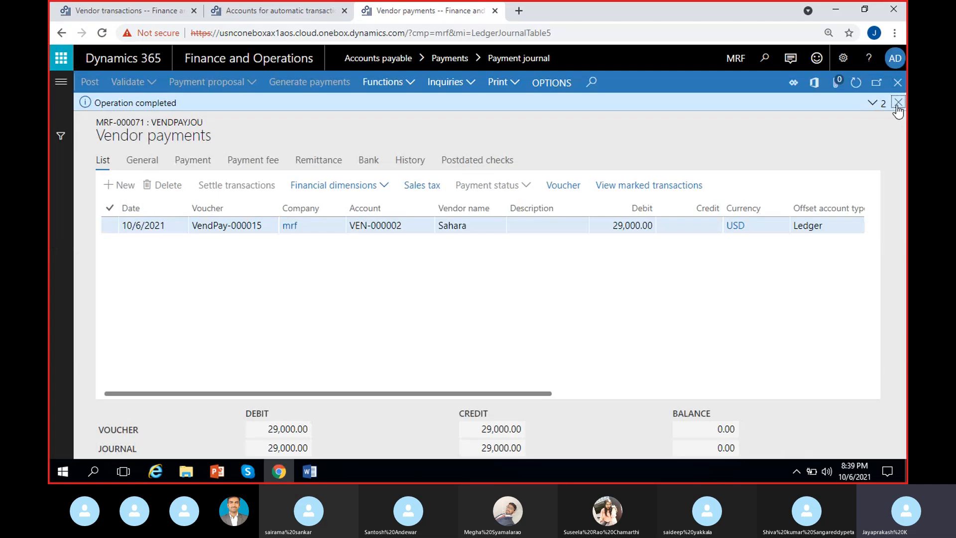
pyautogui.click(898, 102)
# - Open the voucher transactions for VendPay-000015, include the related voucher's lines, and examine the ledger accounts and amounts
pyautogui.moveTo(655, 209); pyautogui.dragTo(552, 234)
pyautogui.click(552, 300)
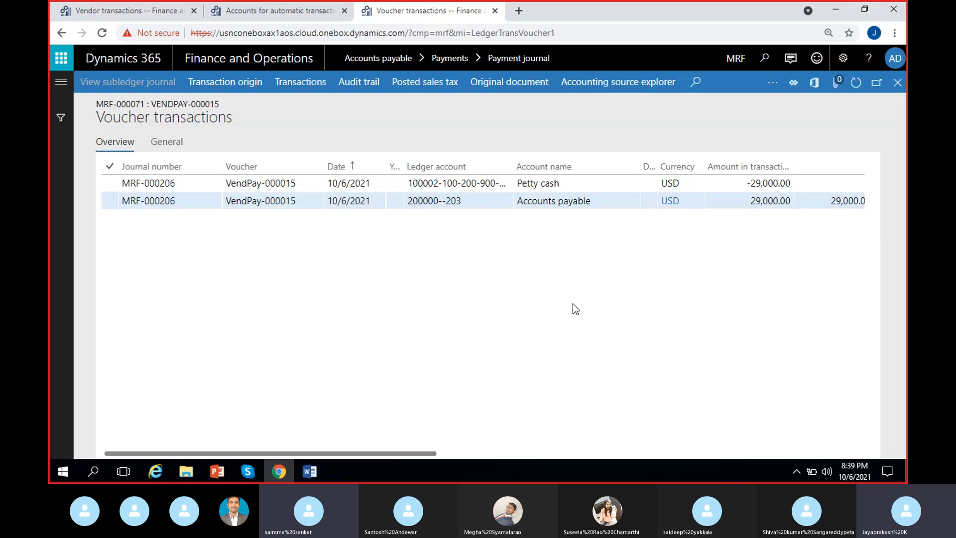
pyautogui.click(768, 84)
pyautogui.click(787, 121)
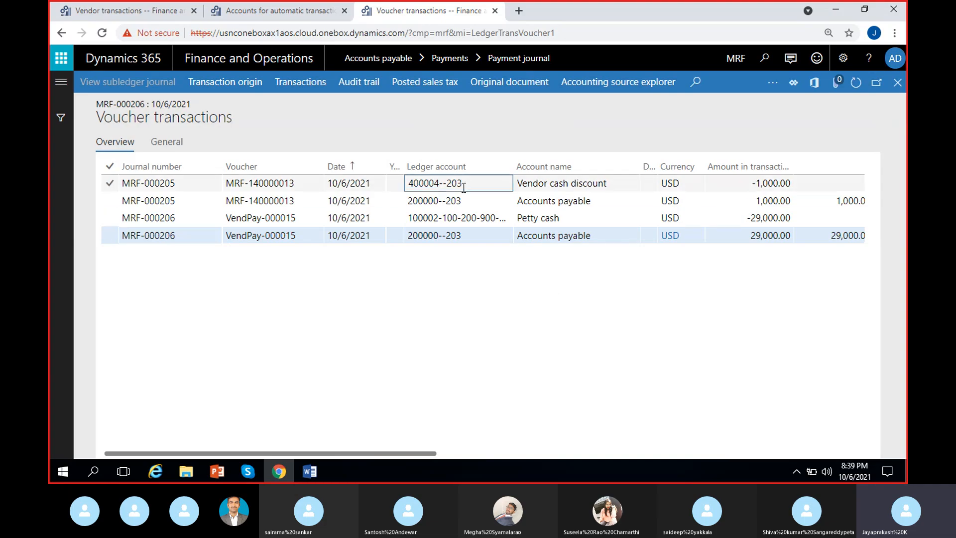
pyautogui.hscroll(3, 504, 287)
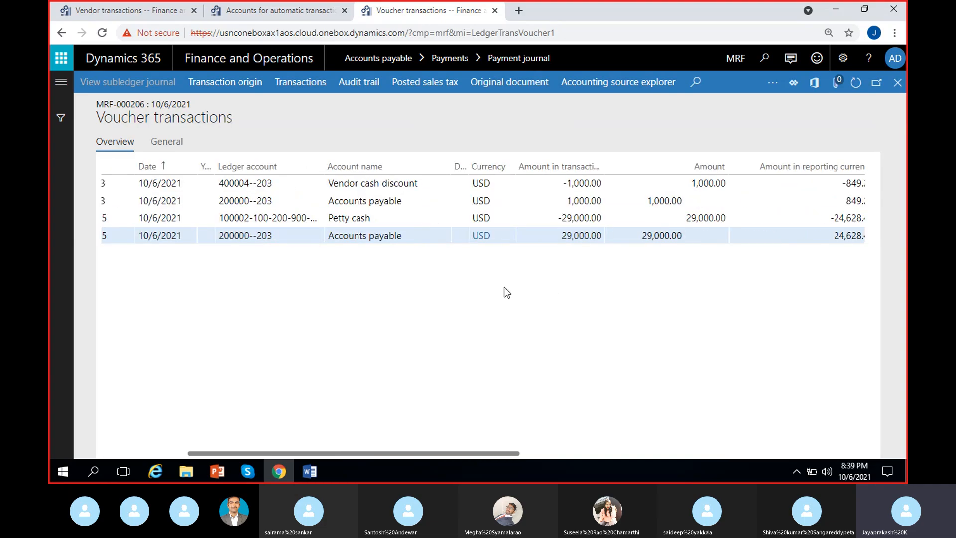
# - Compare the posted cash discount lines with Sahara's transactions and the vendor cash discount setup, and save the accounts for automatic transactions
pyautogui.click(83, 10)
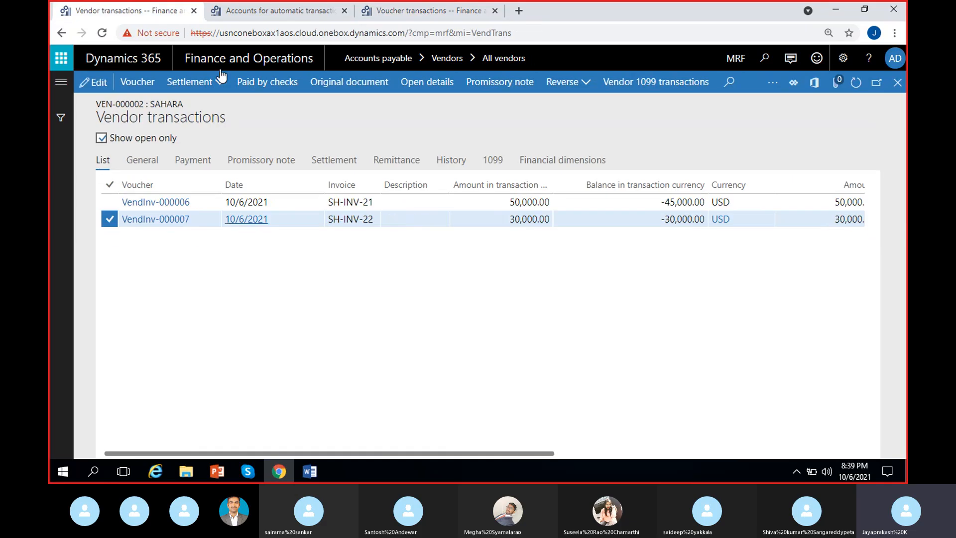
pyautogui.click(245, 7)
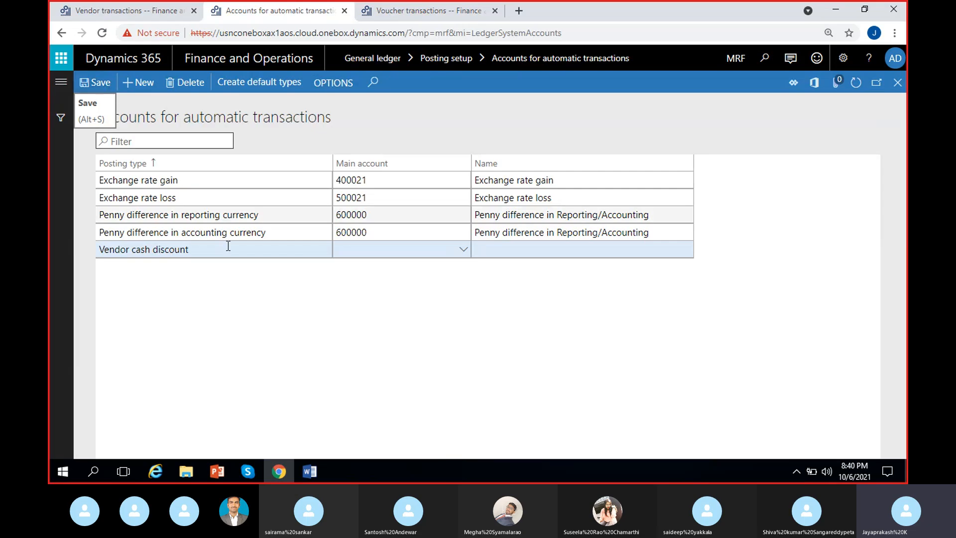
pyautogui.click(408, 9)
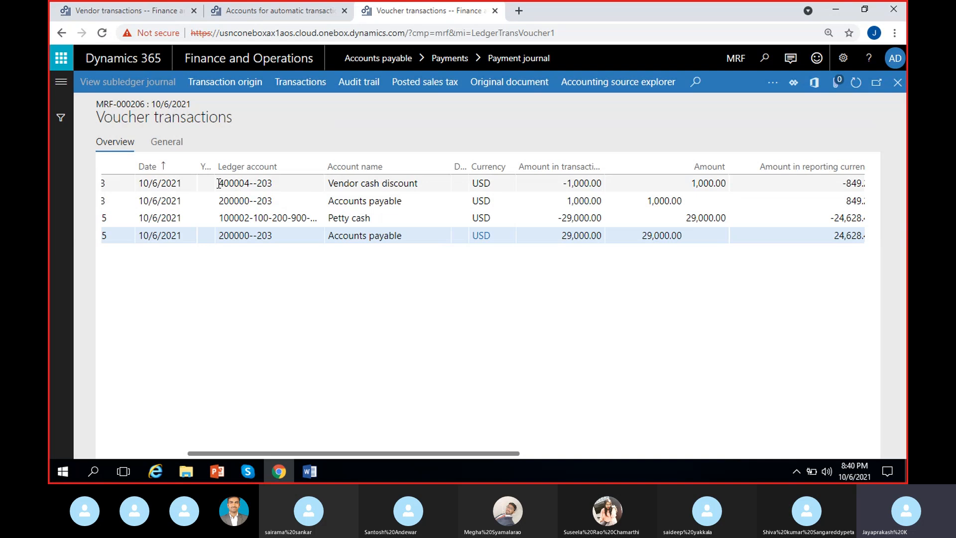
pyautogui.hscroll(-5, 118, 314)
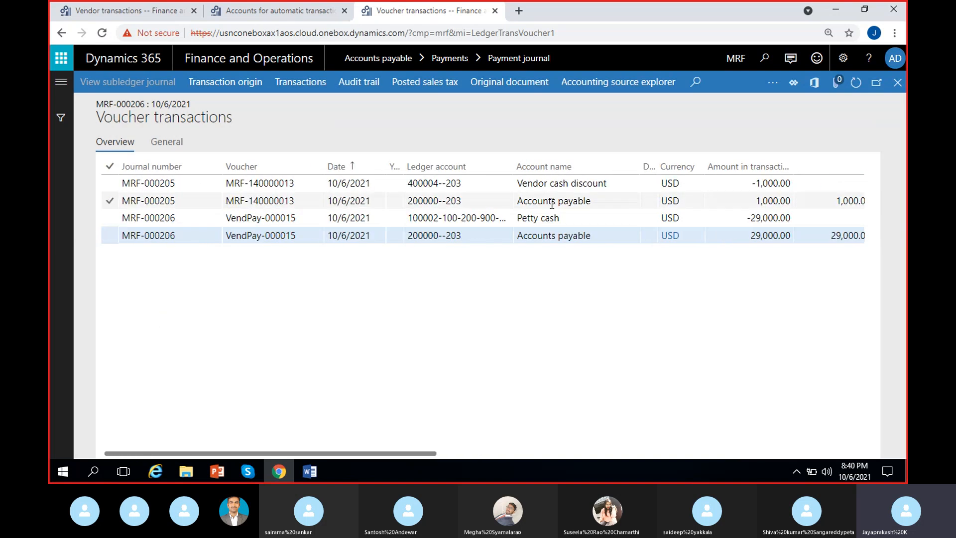
pyautogui.hscroll(4, 556, 210)
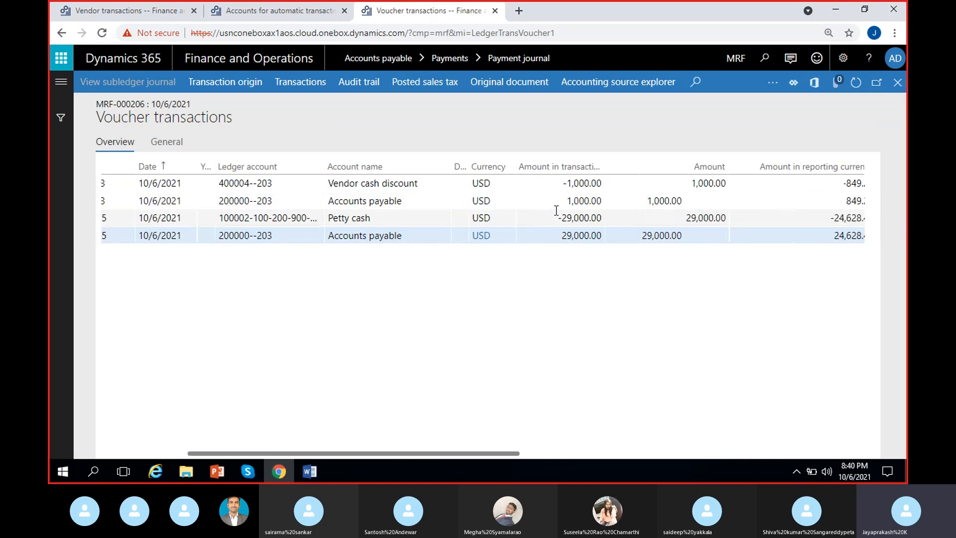
pyautogui.click(269, 13)
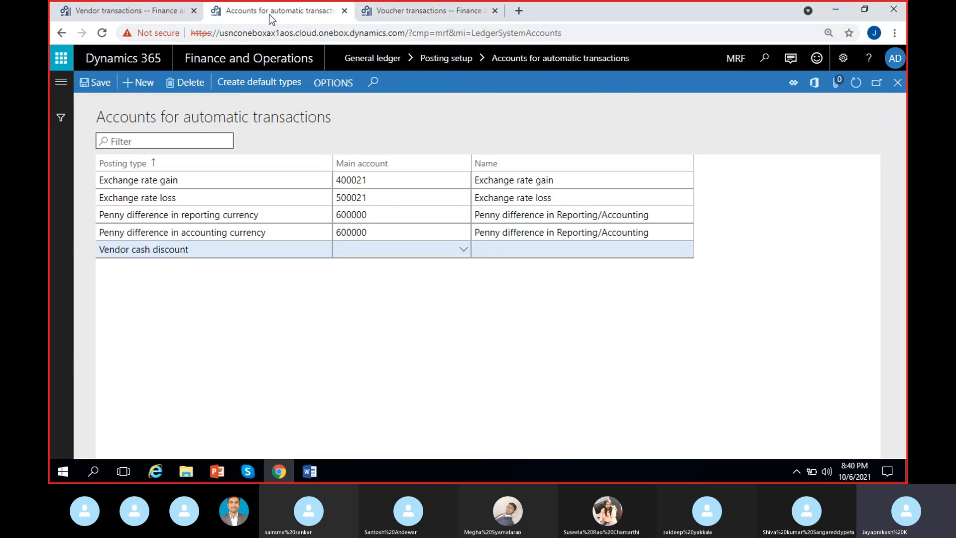
pyautogui.click(96, 90)
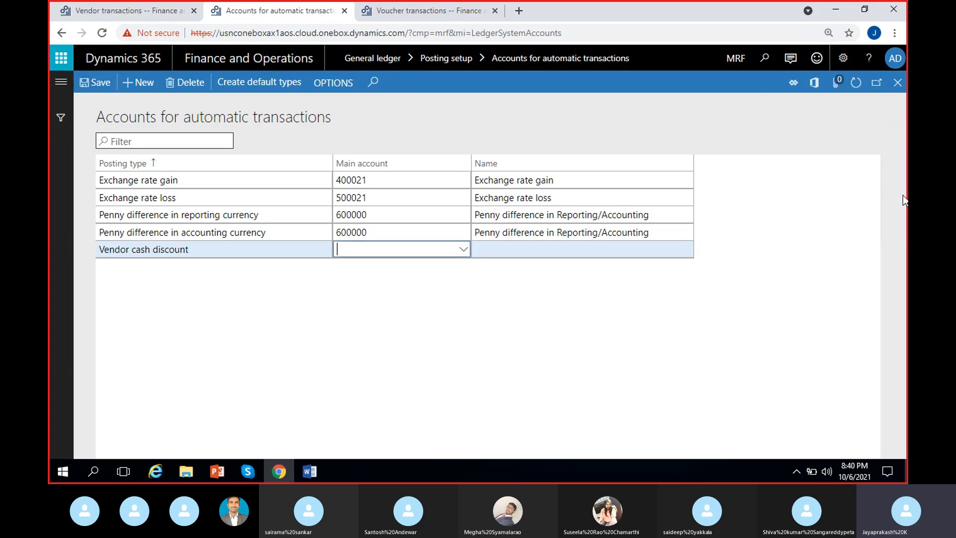
# - Delete the Vendor cash discount posting type record from the accounts for automatic transactions and confirm the deletion
pyautogui.click(252, 252)
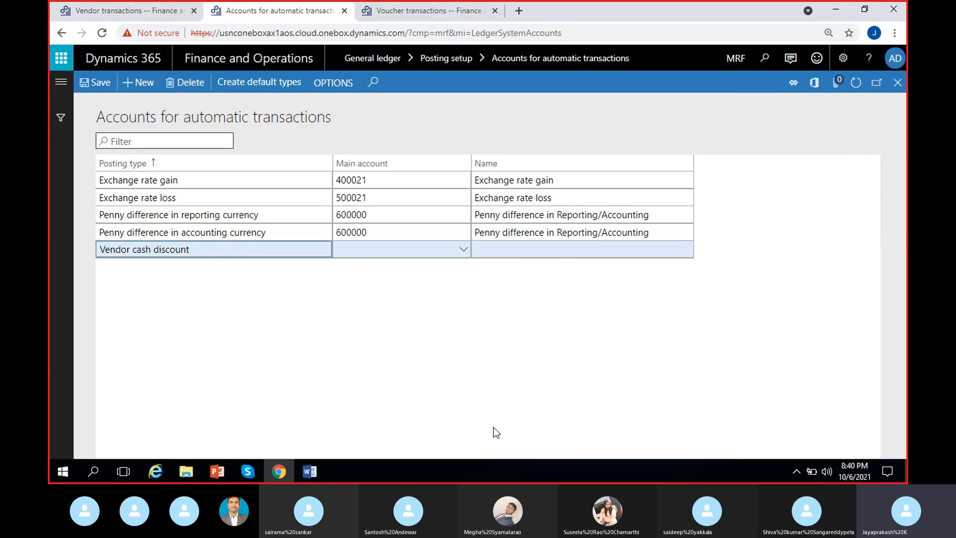
pyautogui.click(186, 83)
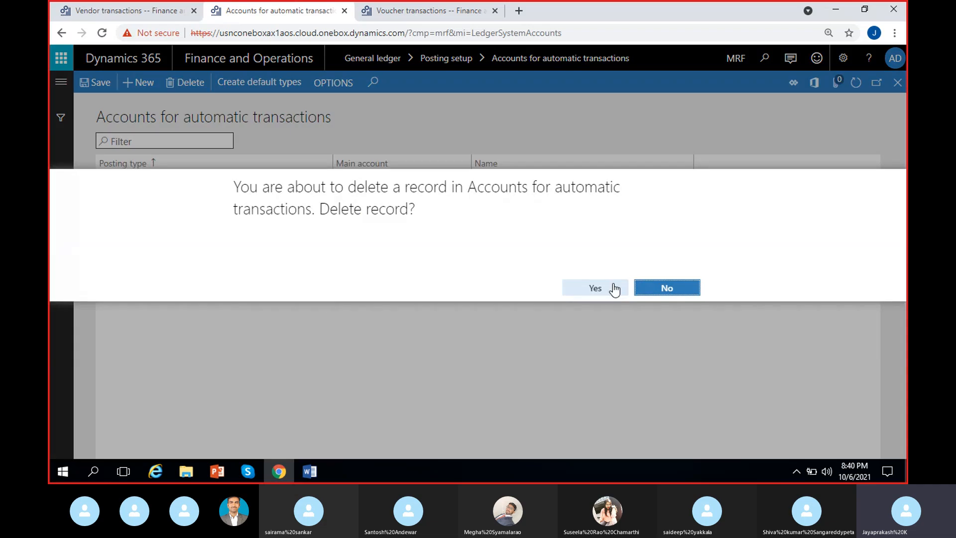
pyautogui.click(613, 289)
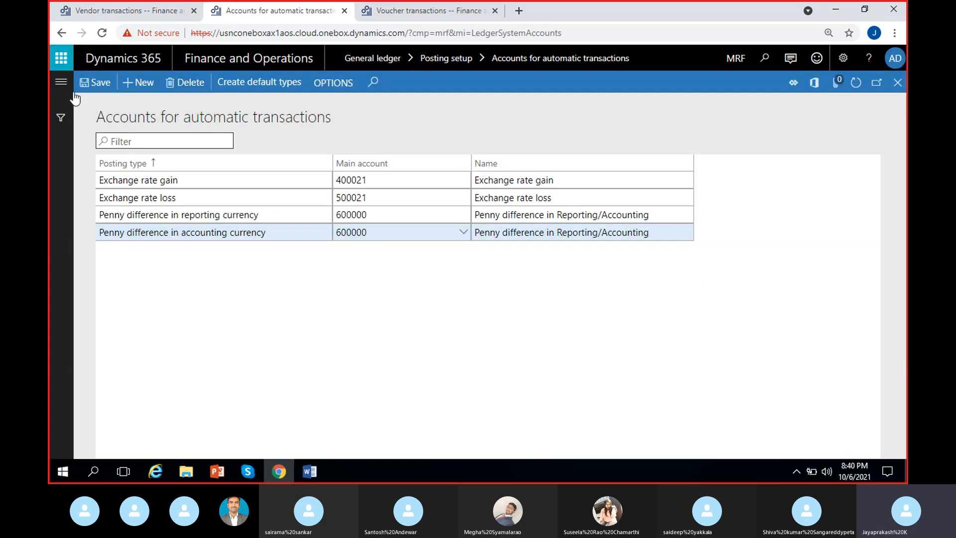
# - Leave the VendPay-000015 voucher transactions and payment lines, and create a new payment journal with the name VendPayJou
pyautogui.click(418, 7)
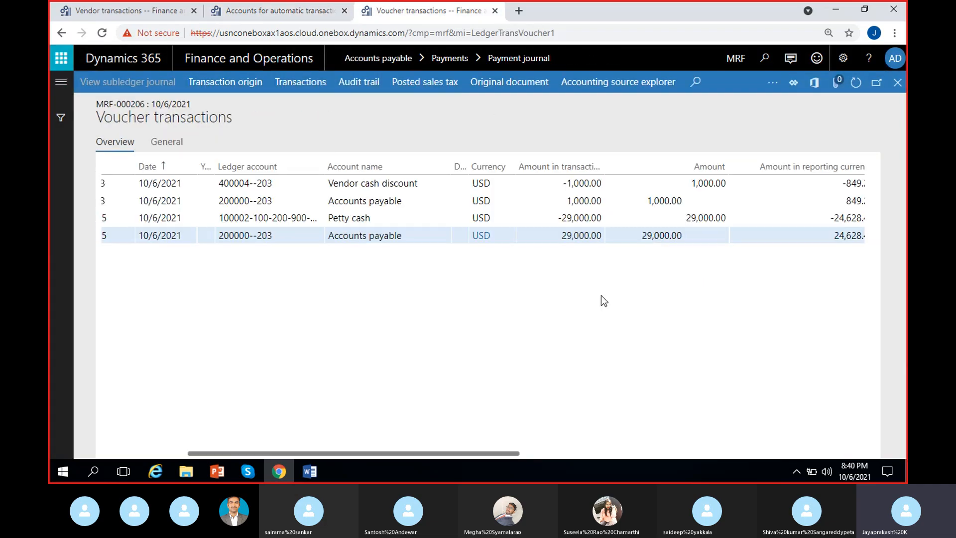
pyautogui.click(900, 85)
pyautogui.click(898, 83)
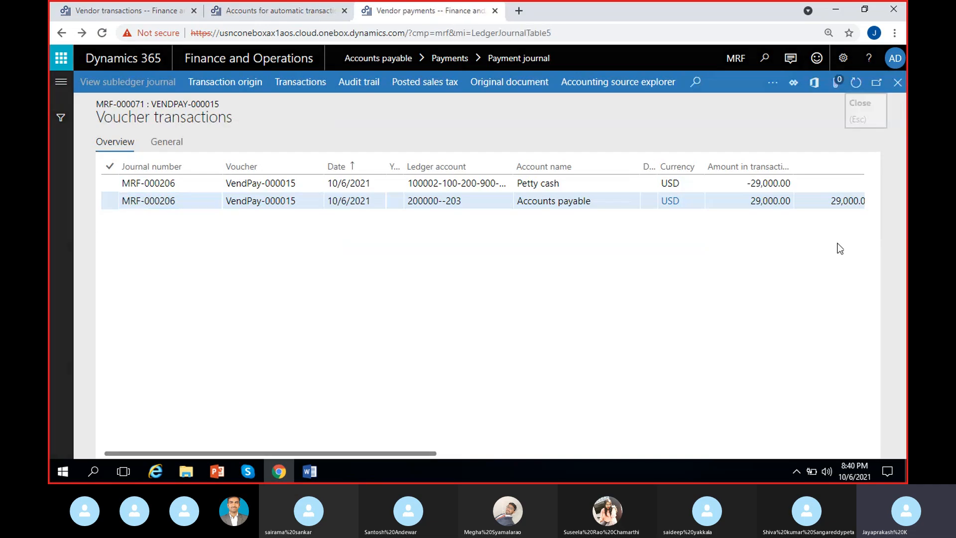
pyautogui.click(897, 85)
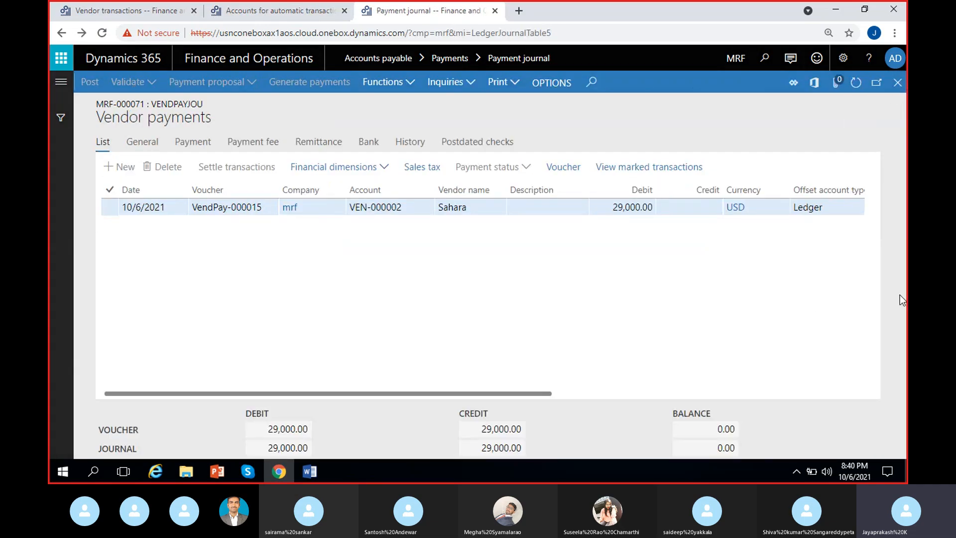
pyautogui.click(138, 83)
pyautogui.click(342, 218)
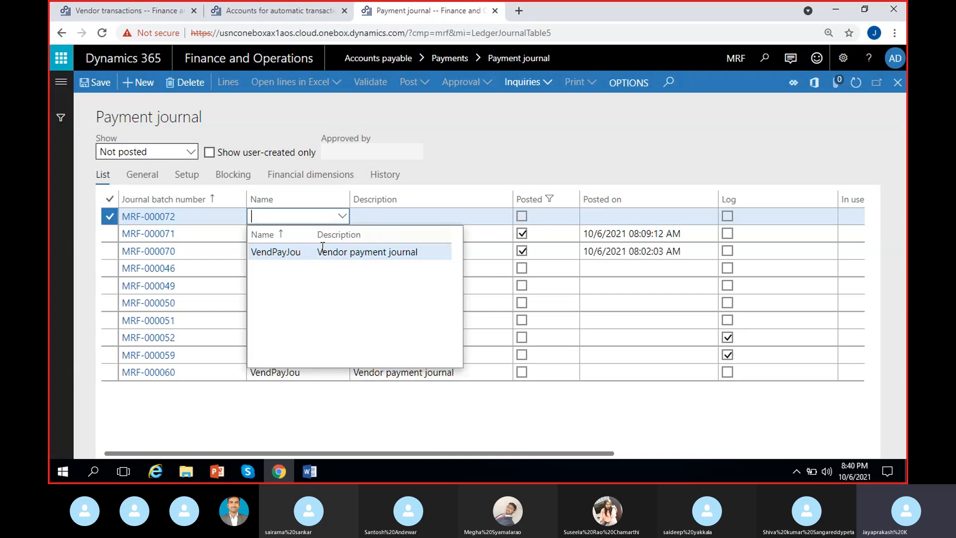
pyautogui.click(318, 250)
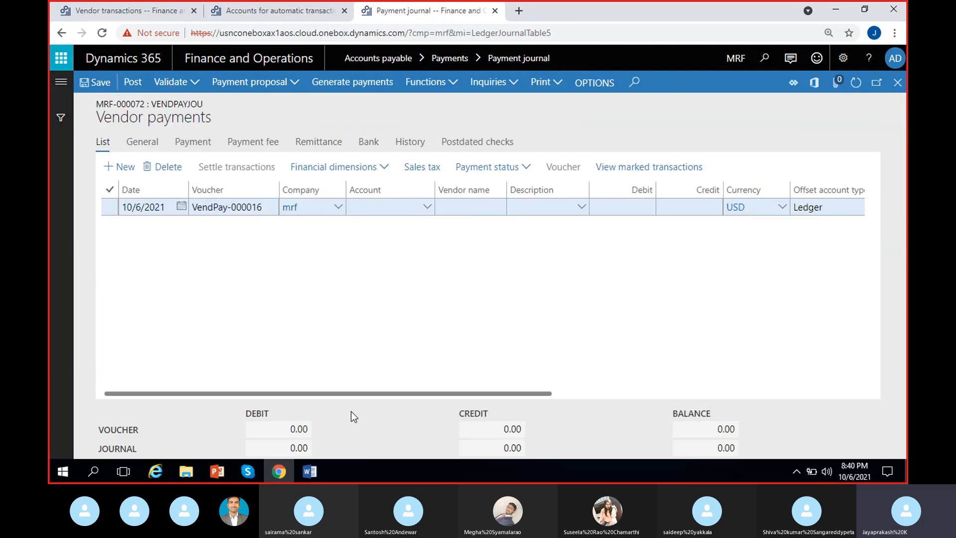
# - Choose vendor VEN-000002 (Sahara) on the new payment line and mark the SH-INV-21 instalment due 12/1/2021 for settlement
pyautogui.click(426, 210)
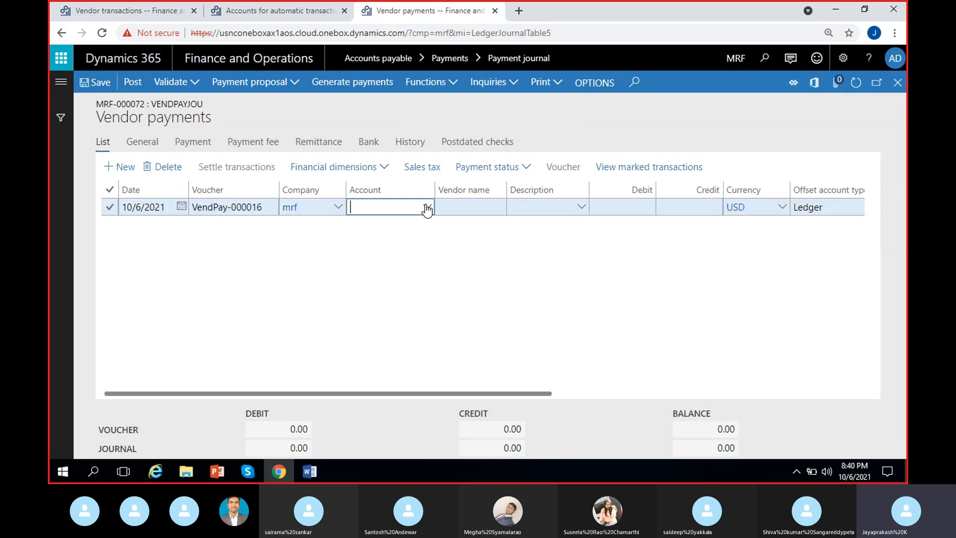
pyautogui.click(426, 209)
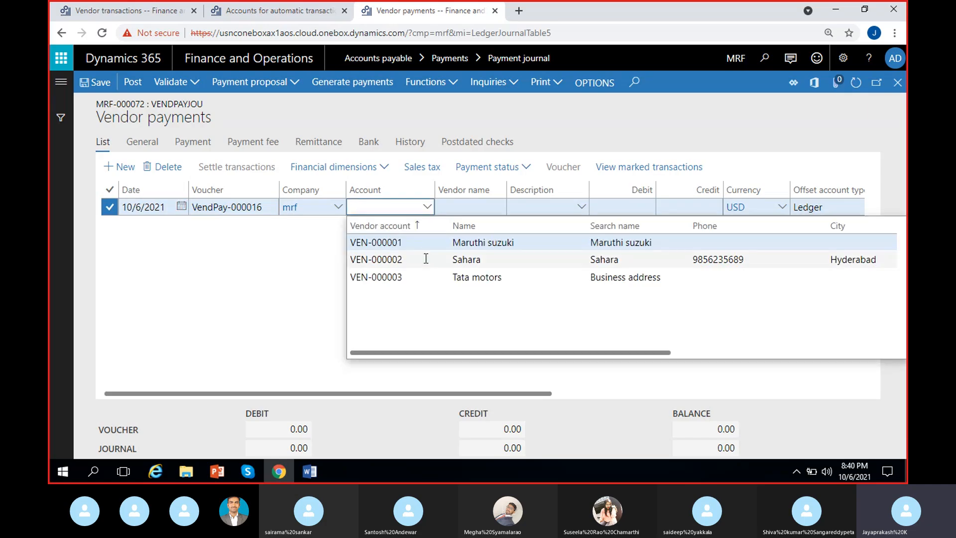
pyautogui.click(426, 255)
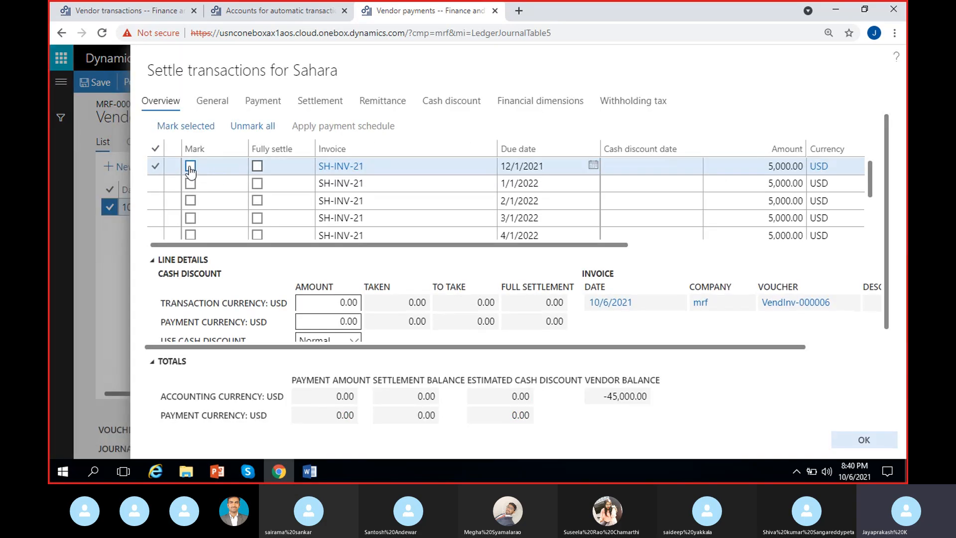
pyautogui.click(190, 167)
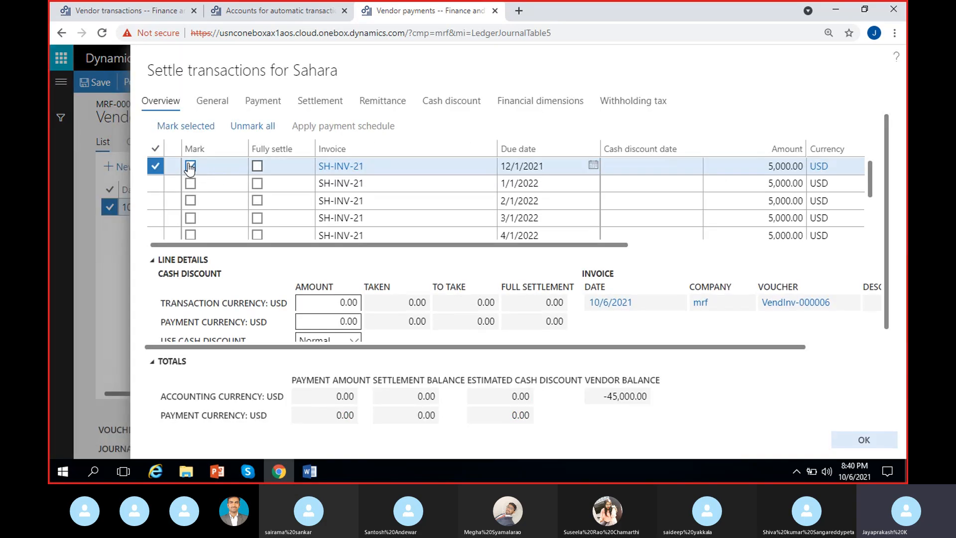
# - Give the marked SH-INV-21 instalment a cash discount of 50.00 with the cash discount date 10/10/2021
pyautogui.click(444, 105)
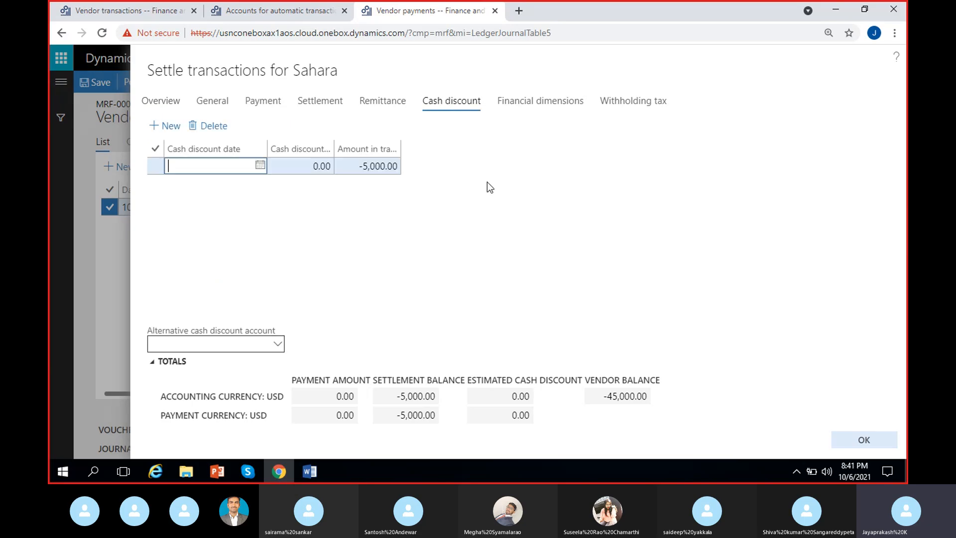
pyautogui.click(260, 166)
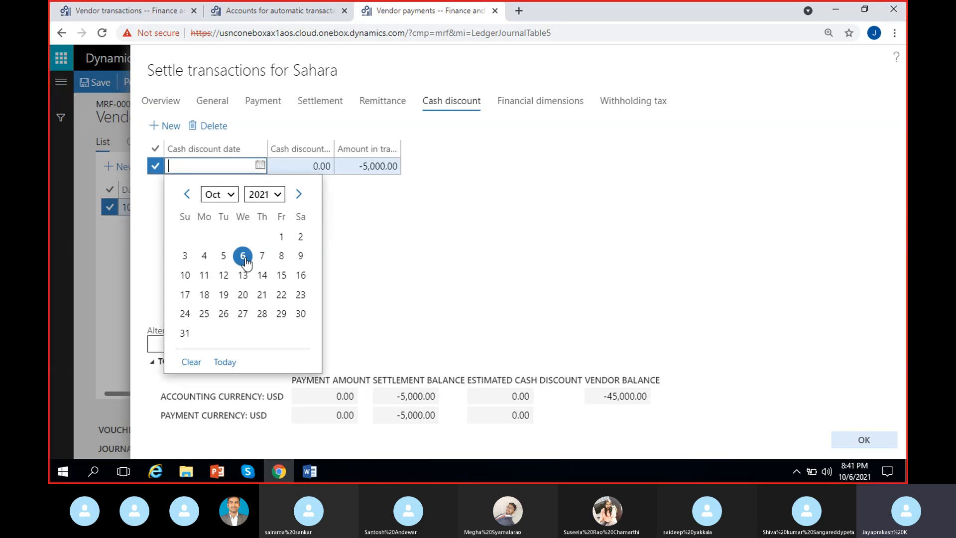
pyautogui.click(184, 274)
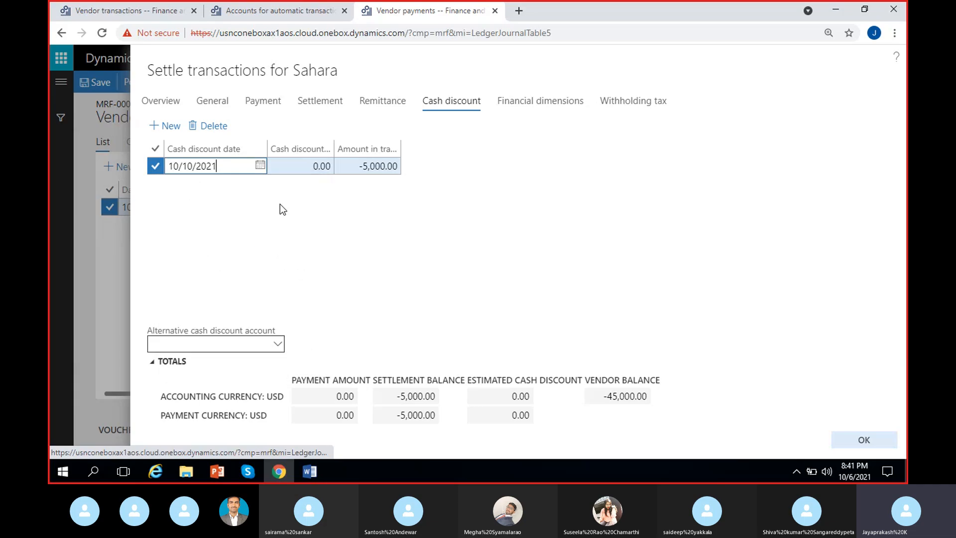
pyautogui.click(297, 166)
pyautogui.write('5')
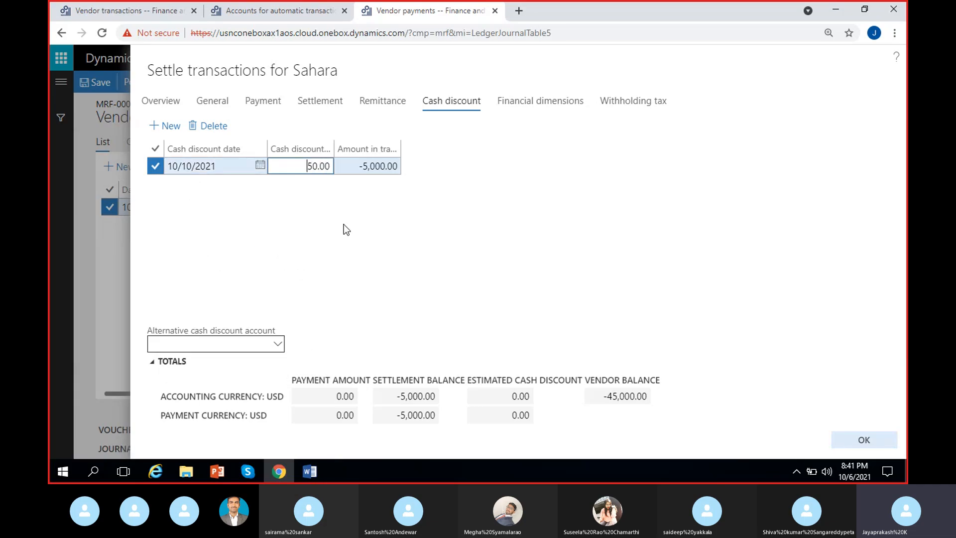
pyautogui.click(344, 225)
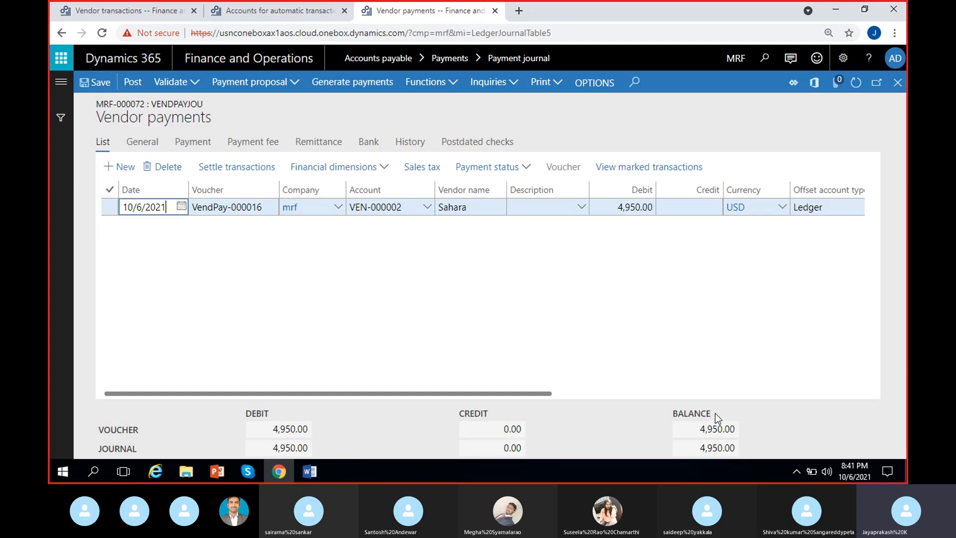
# - Set the payment line's offset account to 100002 Petty cash, clear the method of payment, and dismiss the message
pyautogui.hscroll(6, 578, 312)
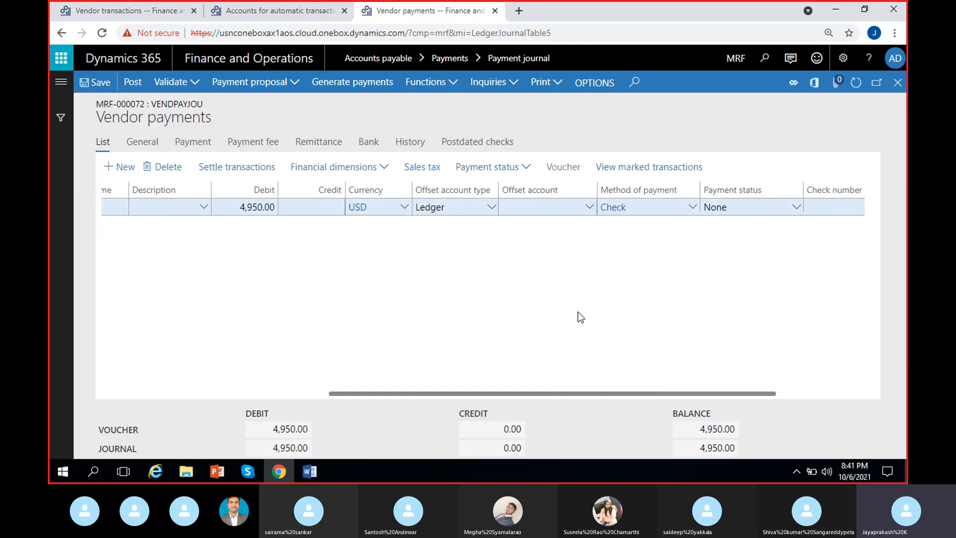
pyautogui.click(590, 212)
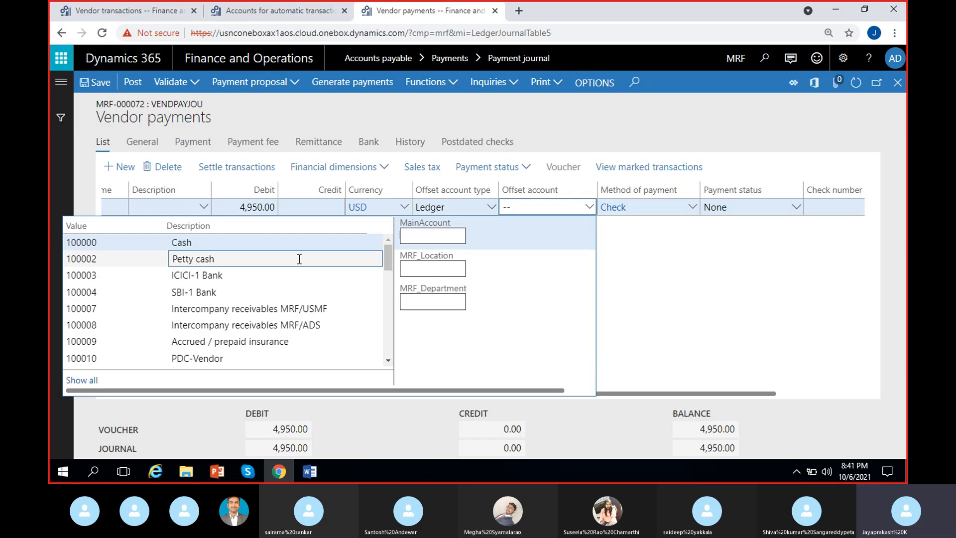
pyautogui.click(299, 259)
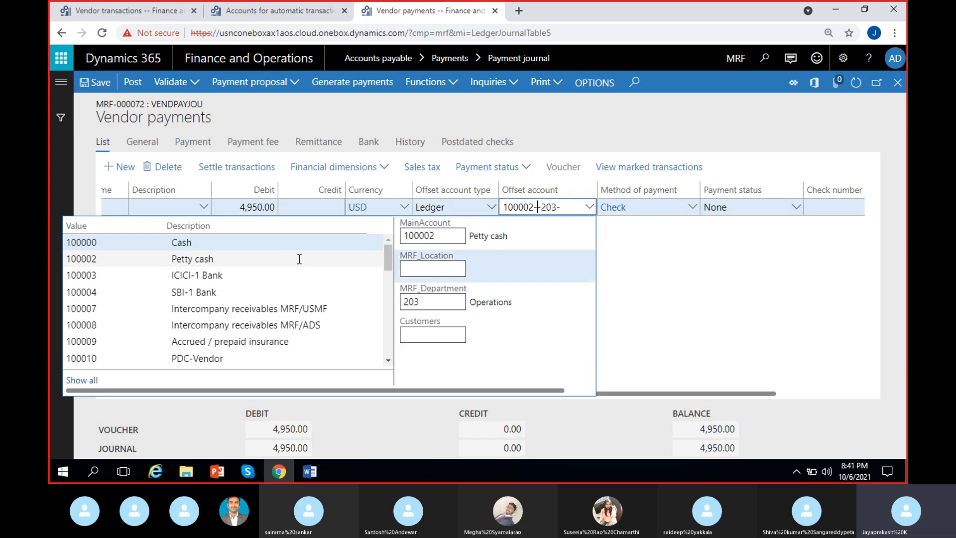
pyautogui.click(632, 215)
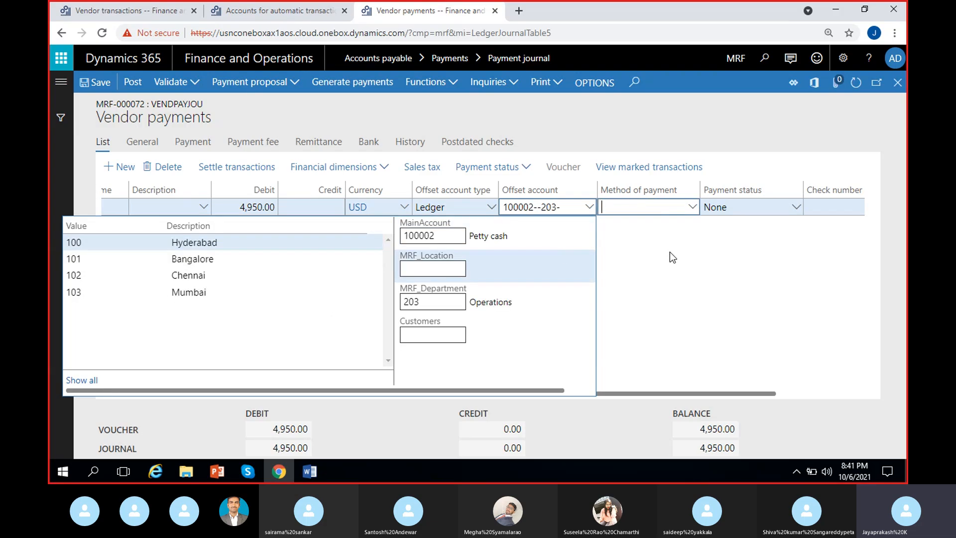
pyautogui.click(670, 252)
pyautogui.click(590, 207)
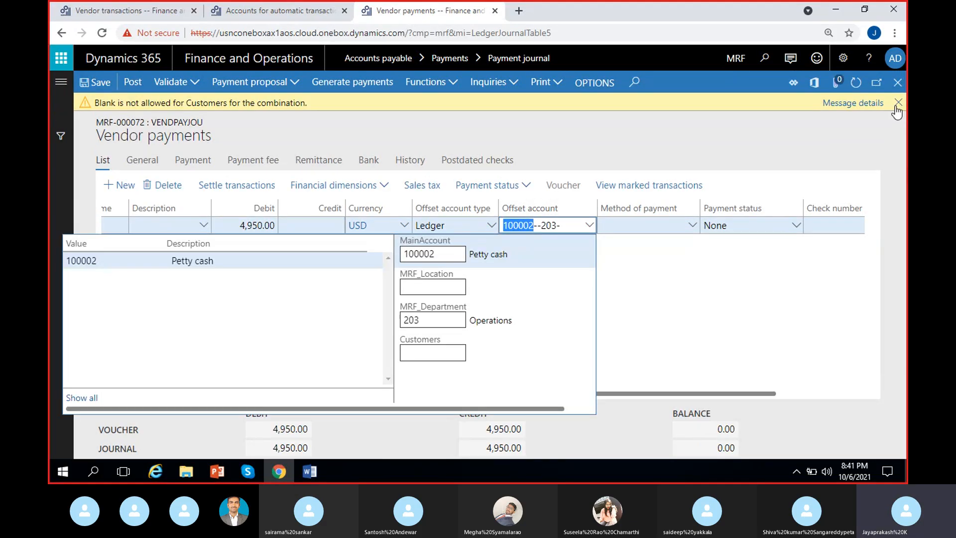
pyautogui.click(898, 103)
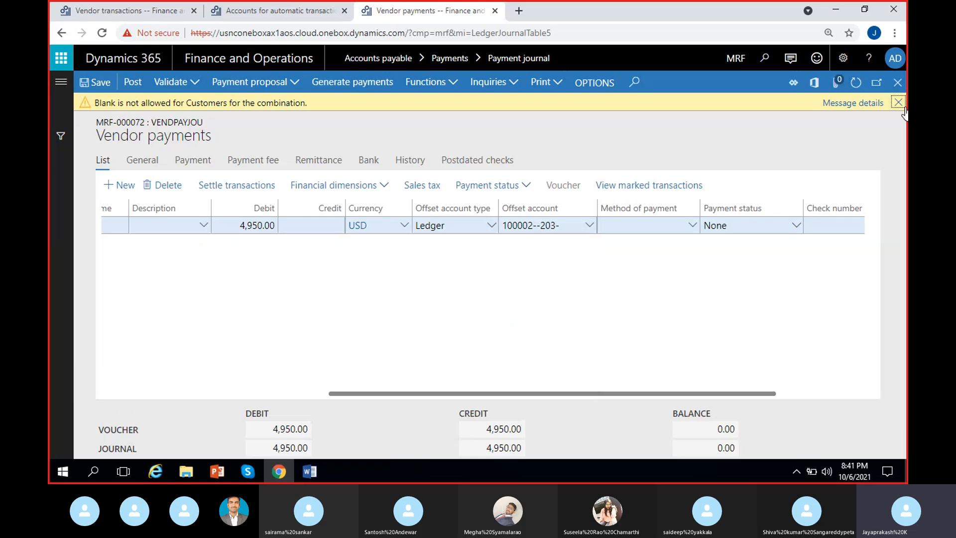
# - Complete the offset account with location 100 Hyderabad, department 200 Finance and customer 900, and widen the offset account column
pyautogui.click(590, 208)
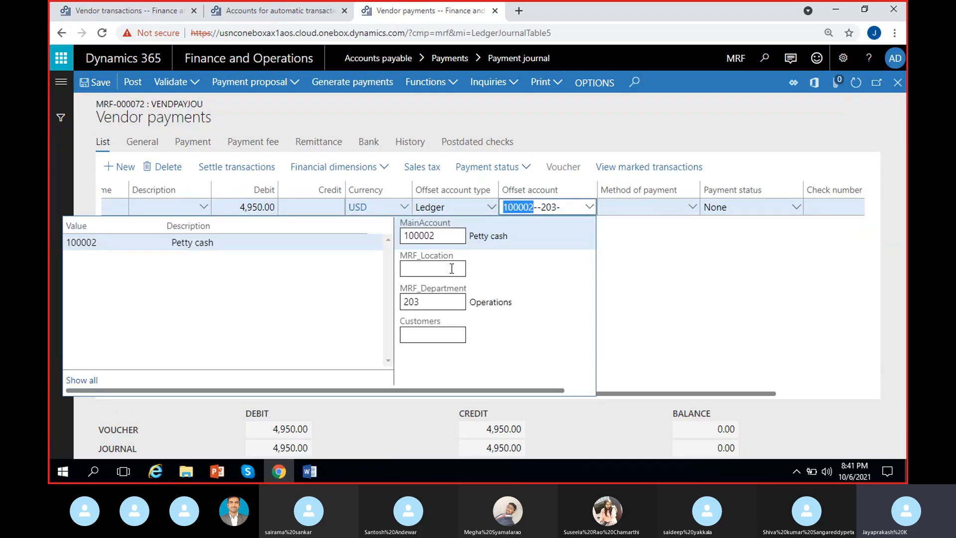
pyautogui.click(588, 276)
pyautogui.click(188, 245)
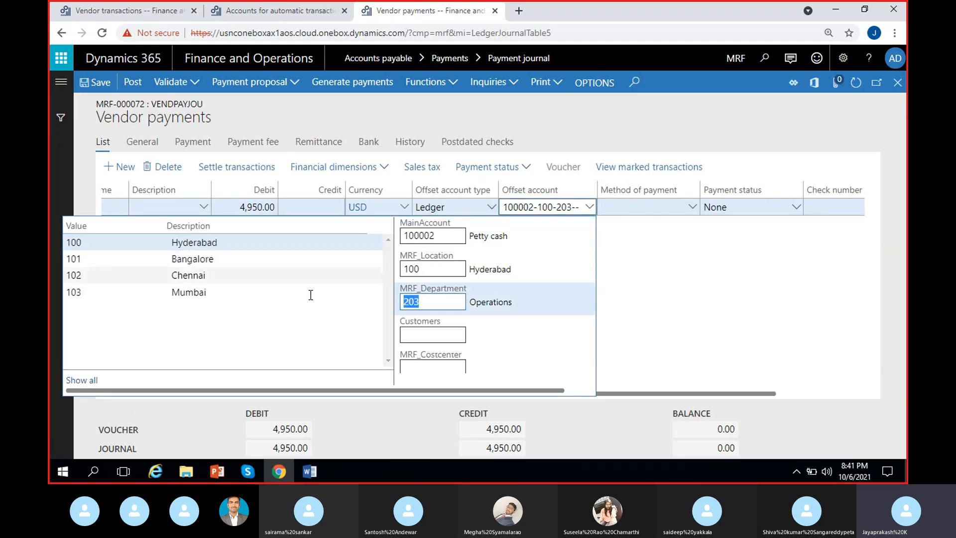
pyautogui.click(428, 302)
pyautogui.press('BackSpace')
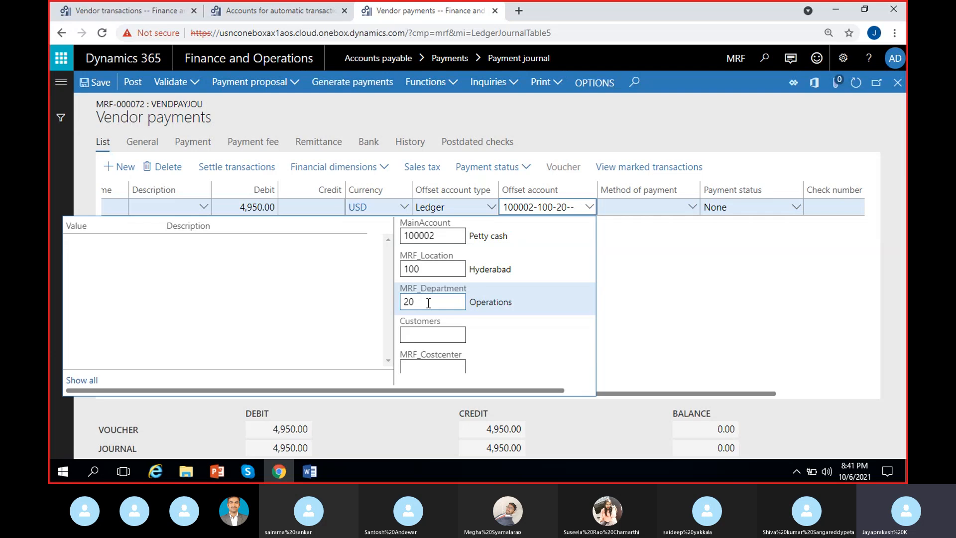
pyautogui.write('0')
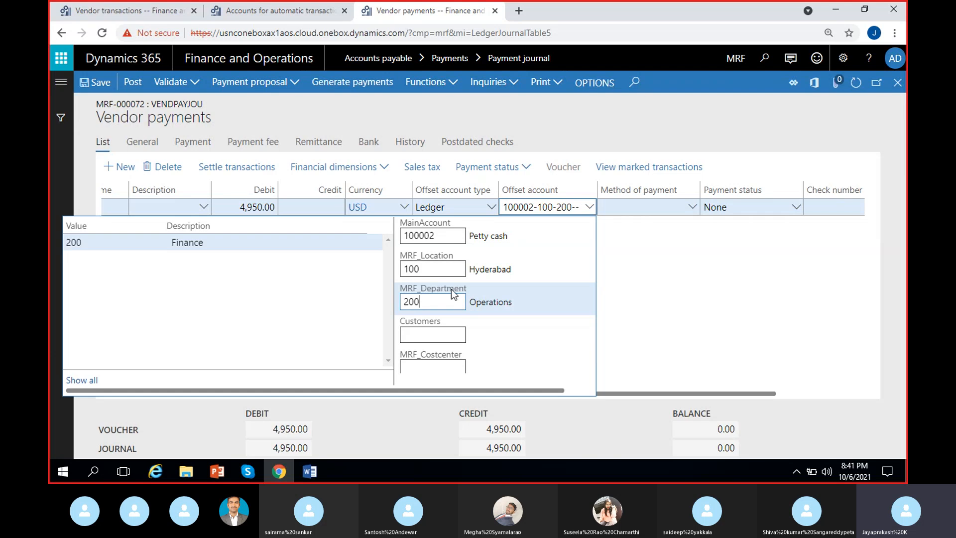
pyautogui.click(217, 241)
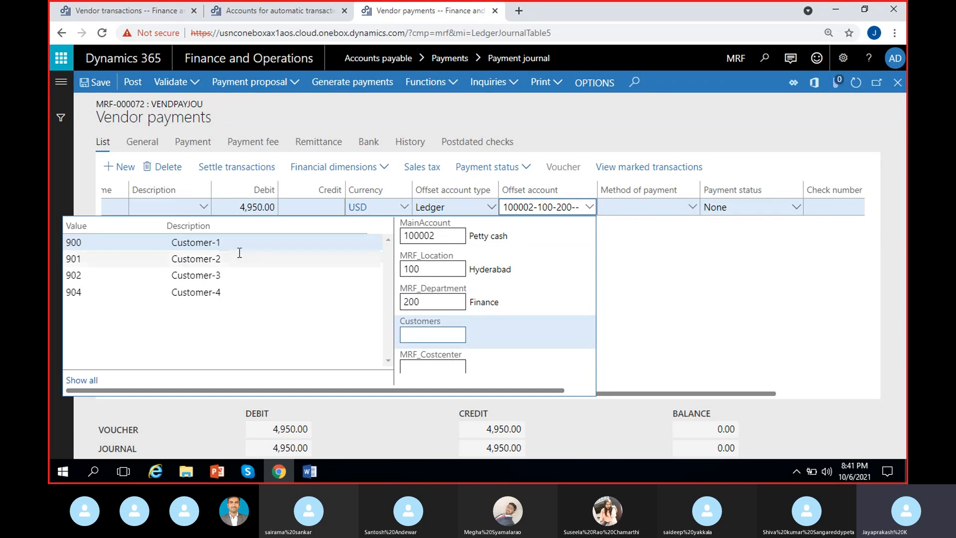
pyautogui.click(233, 247)
pyautogui.click(702, 275)
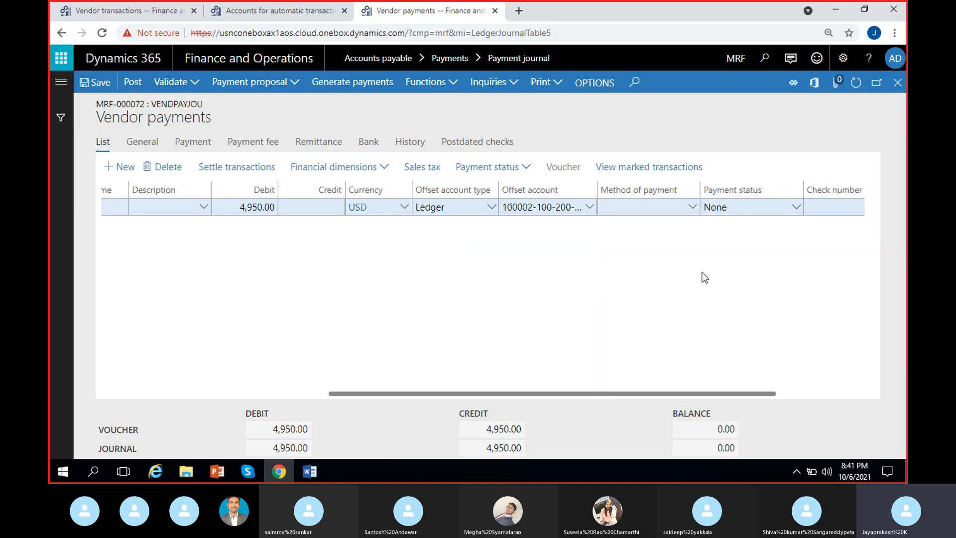
pyautogui.moveTo(599, 191); pyautogui.dragTo(625, 190)
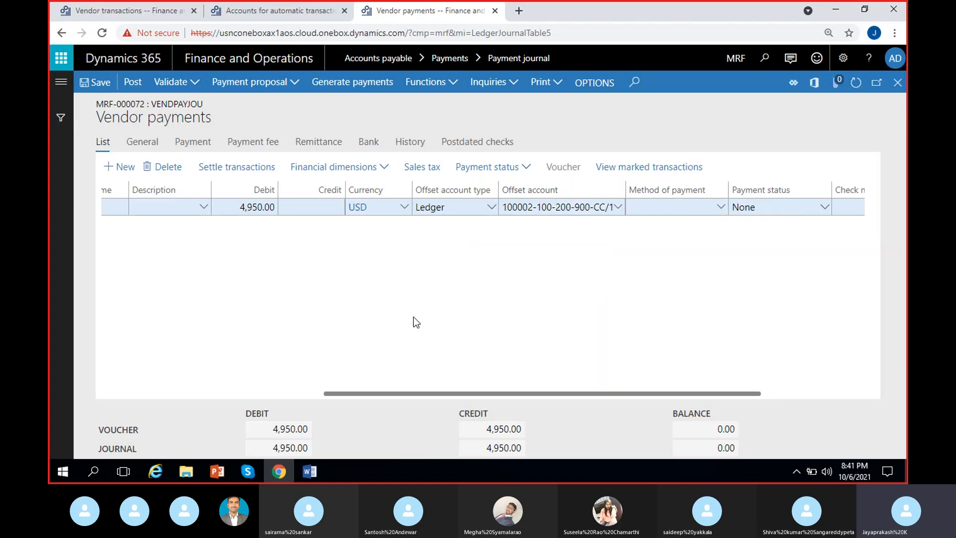
# - Validate and post payment journal MRF-000072, dismissing the messages after each operation
pyautogui.click(187, 82)
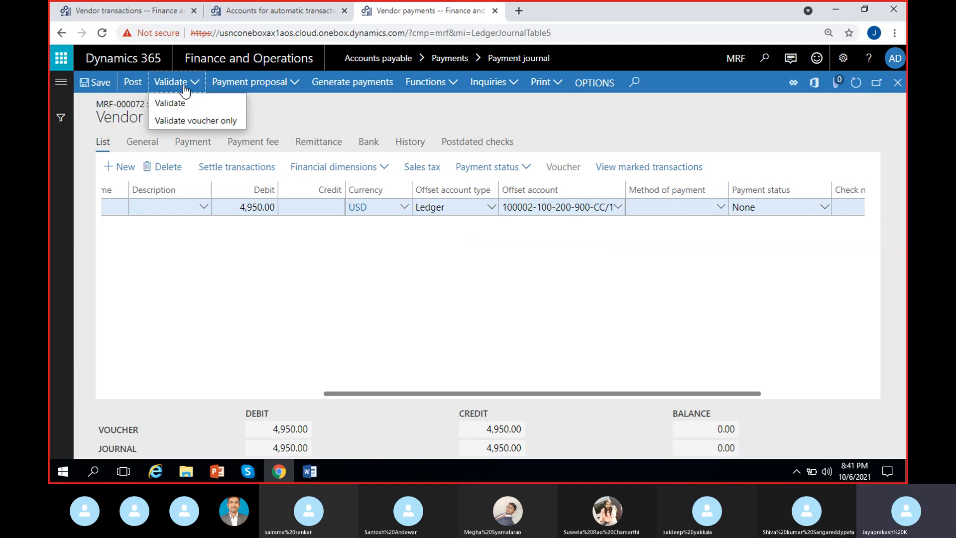
pyautogui.click(182, 103)
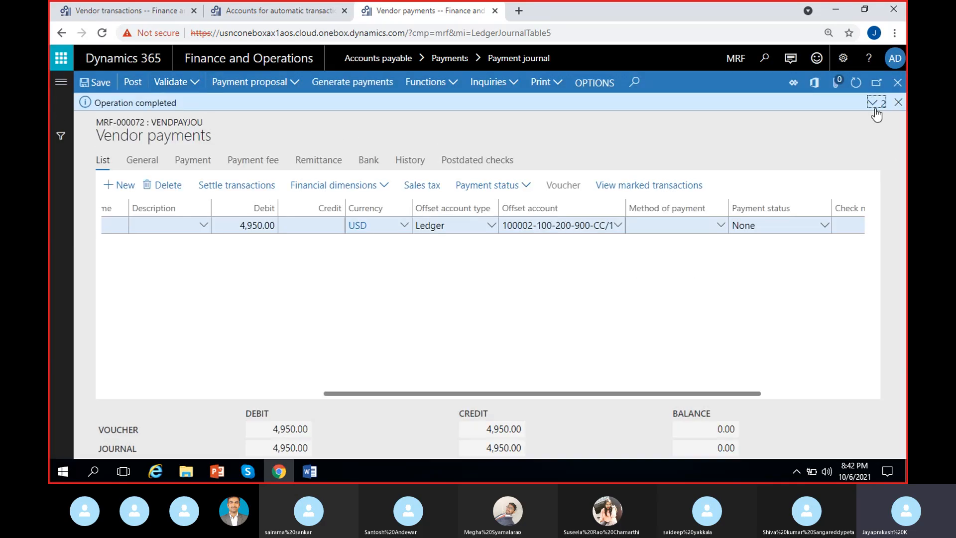
pyautogui.click(875, 109)
pyautogui.click(896, 104)
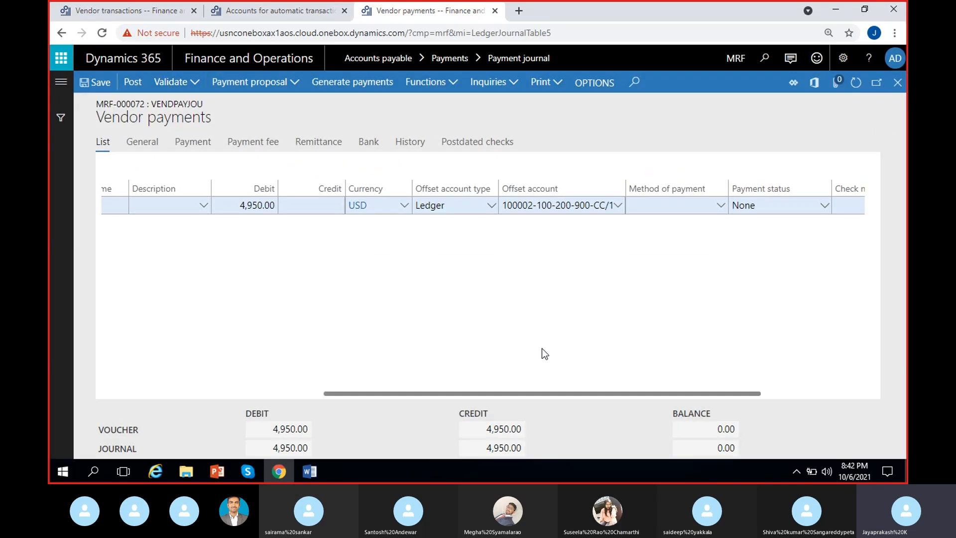
pyautogui.click(136, 88)
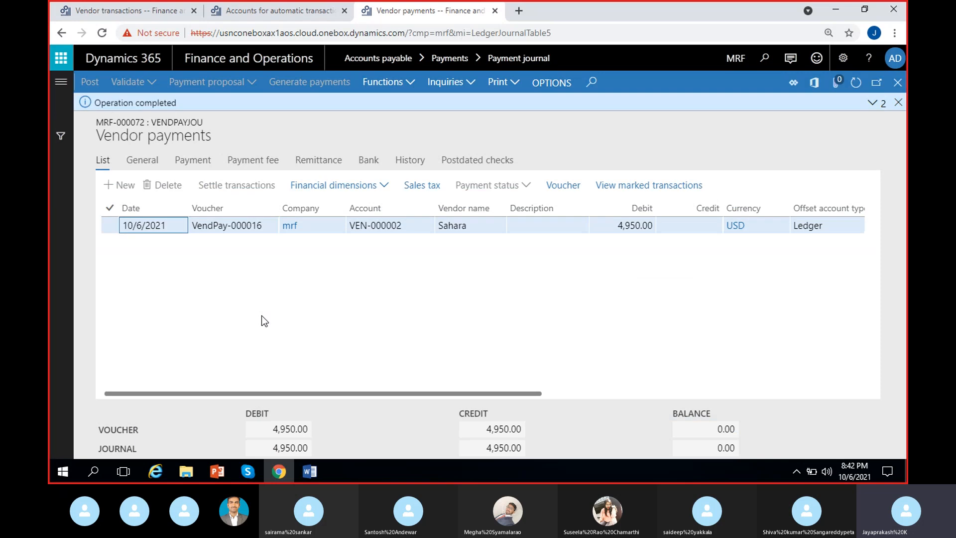
pyautogui.click(900, 101)
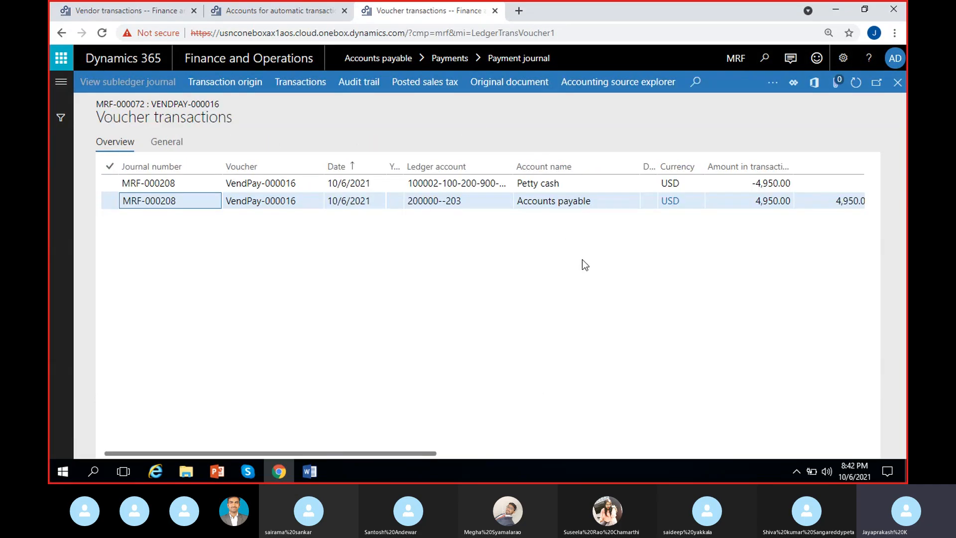
# - List all vouchers related to payment VendPay-000016 and examine the ledger account, amounts and posting type of the vendor cash discount line
pyautogui.click(767, 83)
pyautogui.click(784, 117)
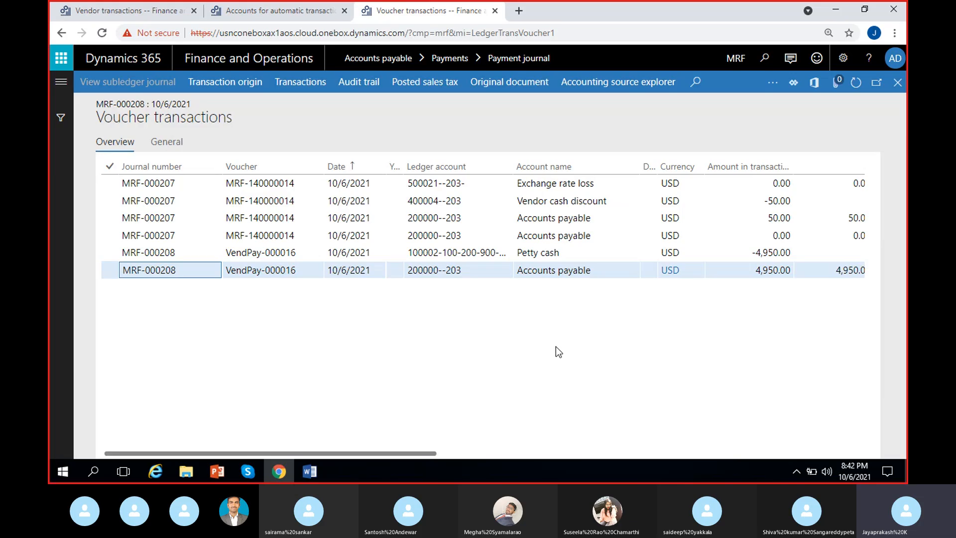
pyautogui.hscroll(2, 556, 345)
pyautogui.moveTo(313, 199); pyautogui.dragTo(331, 199)
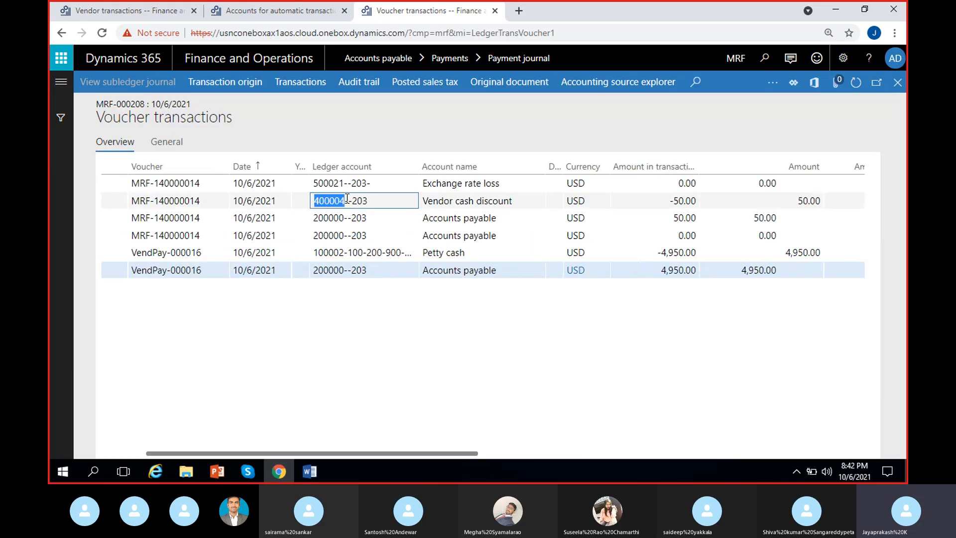
pyautogui.click(370, 325)
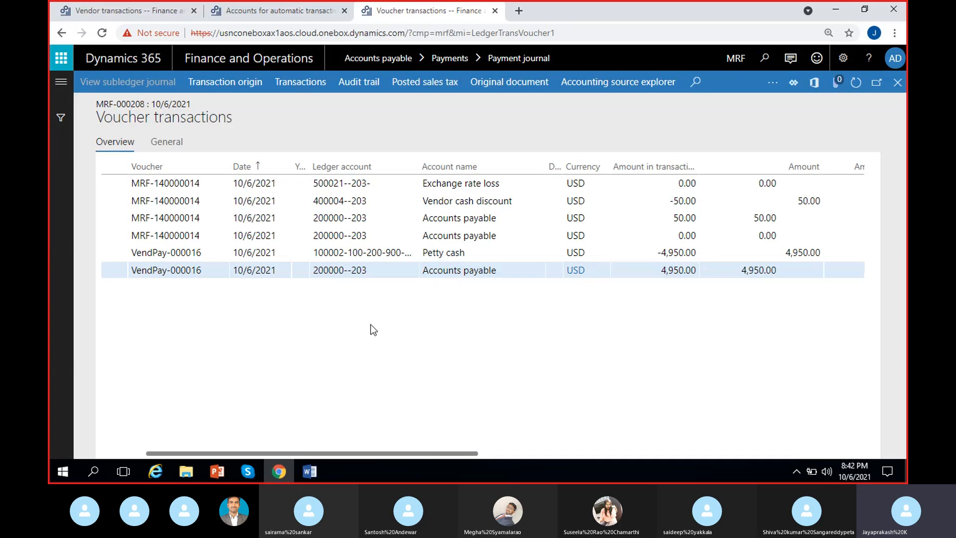
pyautogui.hscroll(5, 371, 324)
pyautogui.hscroll(2, 370, 330)
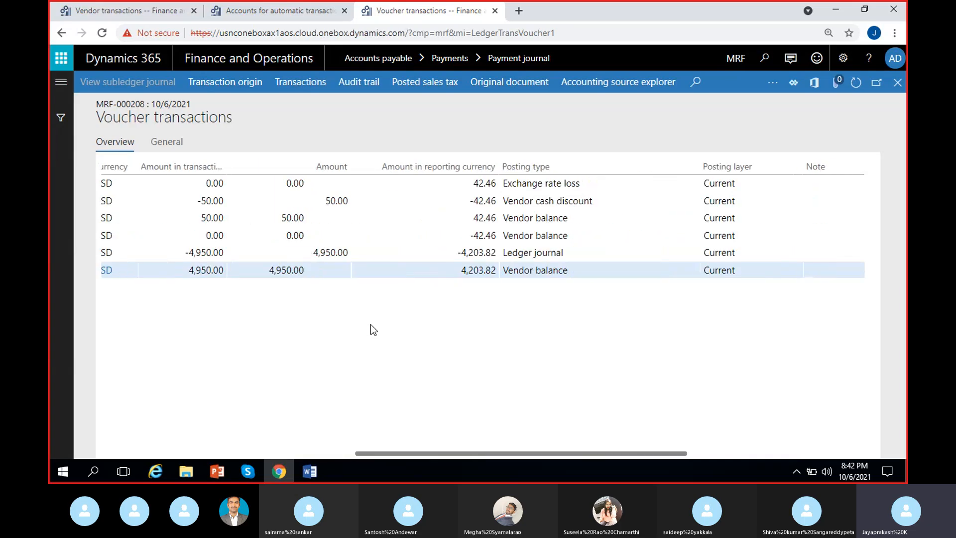
pyautogui.hscroll(-7, 370, 324)
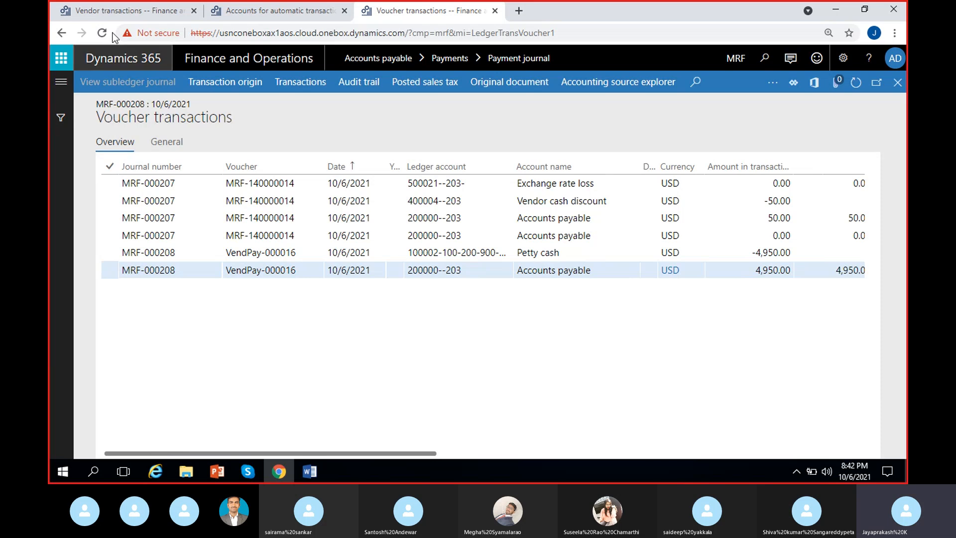
# - Leave the vendor transactions, open the Sahara vendor record for editing, clear its default cash discount and save the record
pyautogui.click(128, 10)
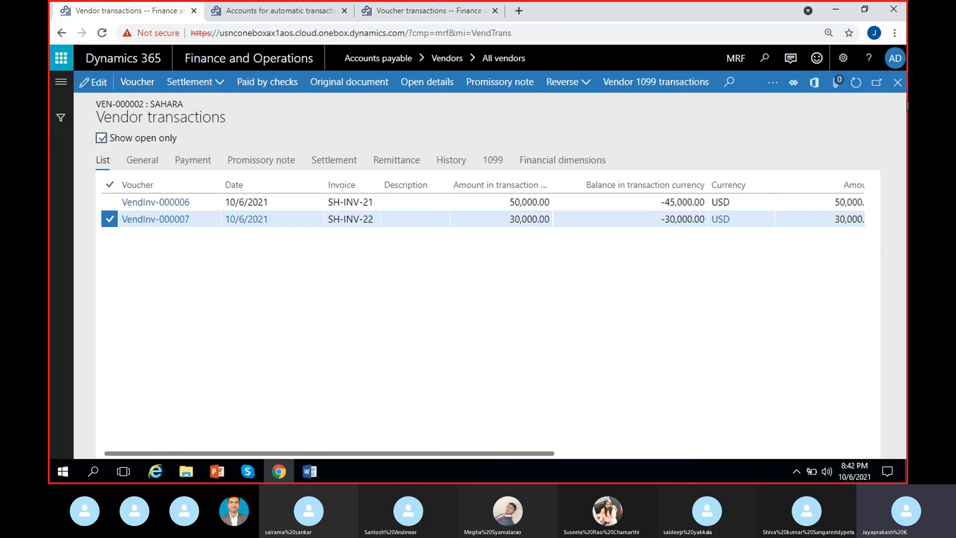
pyautogui.click(897, 82)
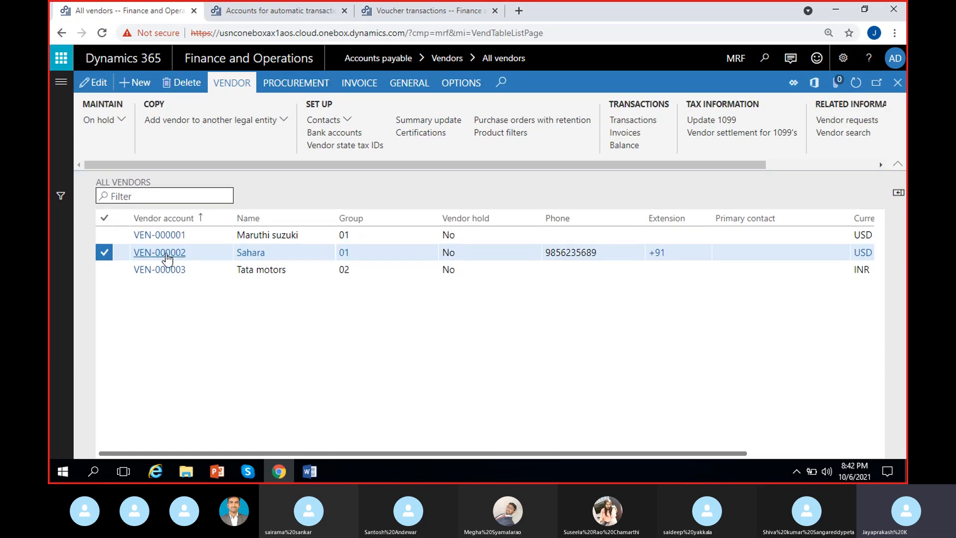
pyautogui.click(165, 254)
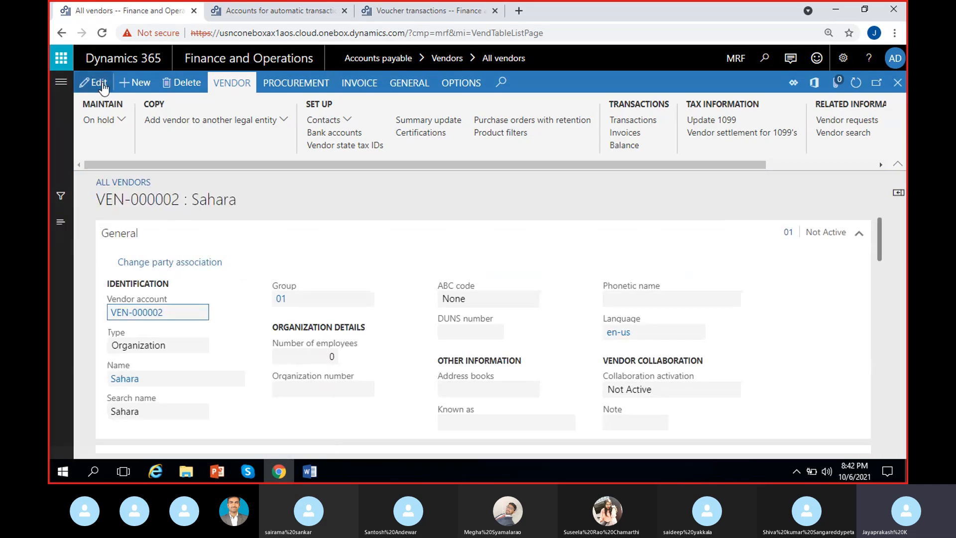
pyautogui.click(102, 83)
pyautogui.scroll(-15, 492, 344)
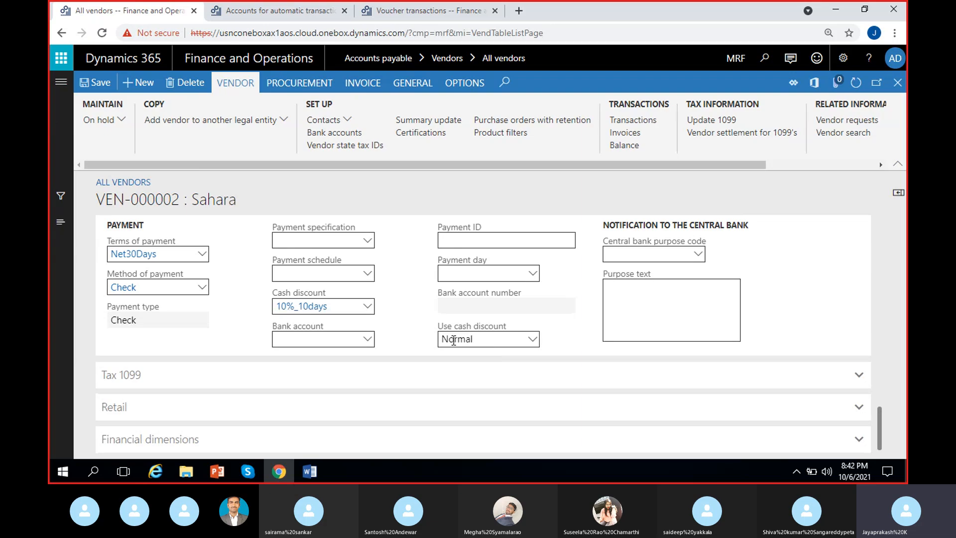
pyautogui.click(354, 307)
pyautogui.press('BackSpace')
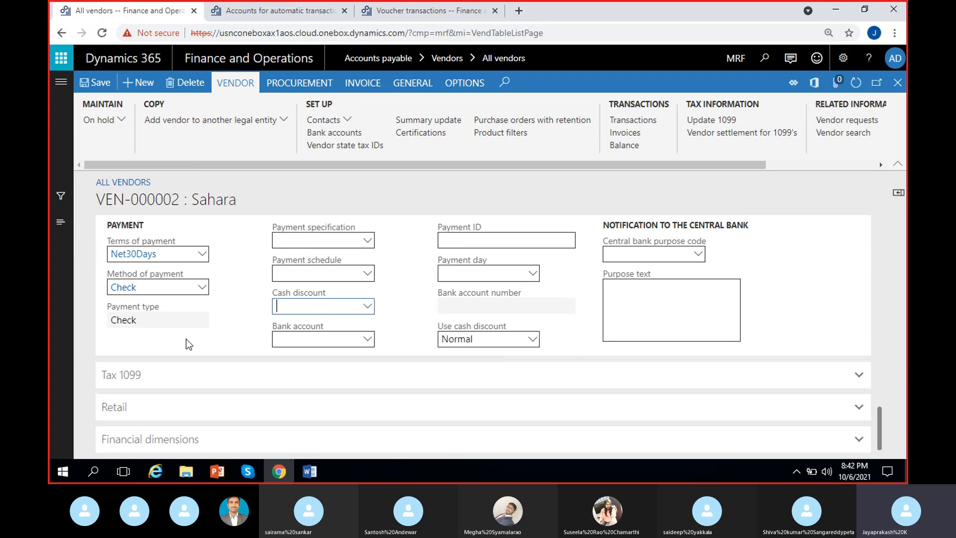
pyautogui.click(97, 86)
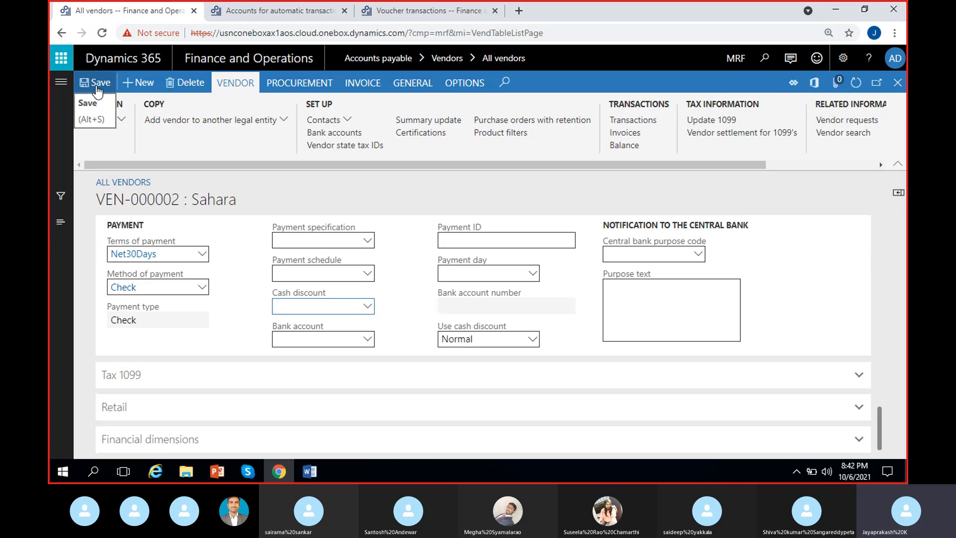
# - Return to the related voucher transactions and examine the reporting currency amounts of the accounts payable lines in voucher MRF-140000014
pyautogui.click(400, 17)
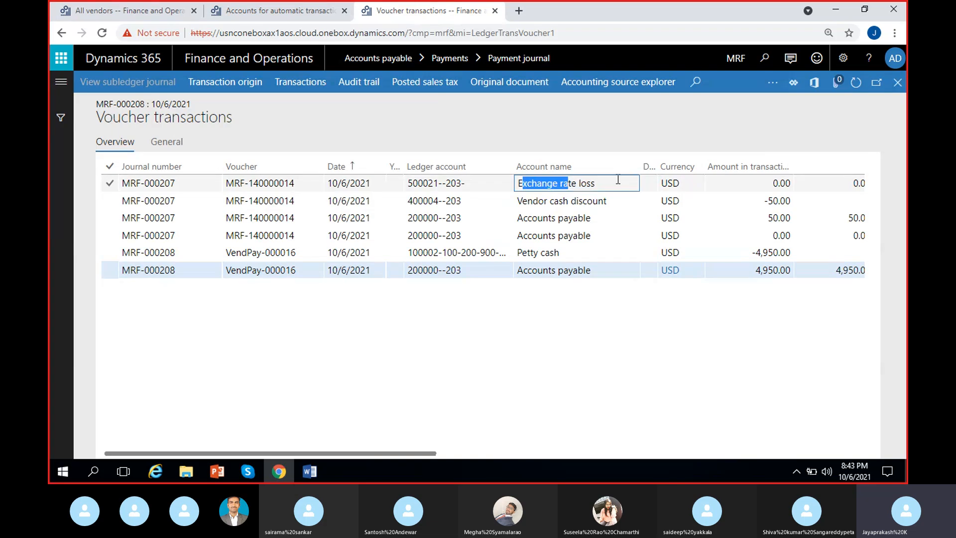
pyautogui.moveTo(427, 449); pyautogui.dragTo(653, 452)
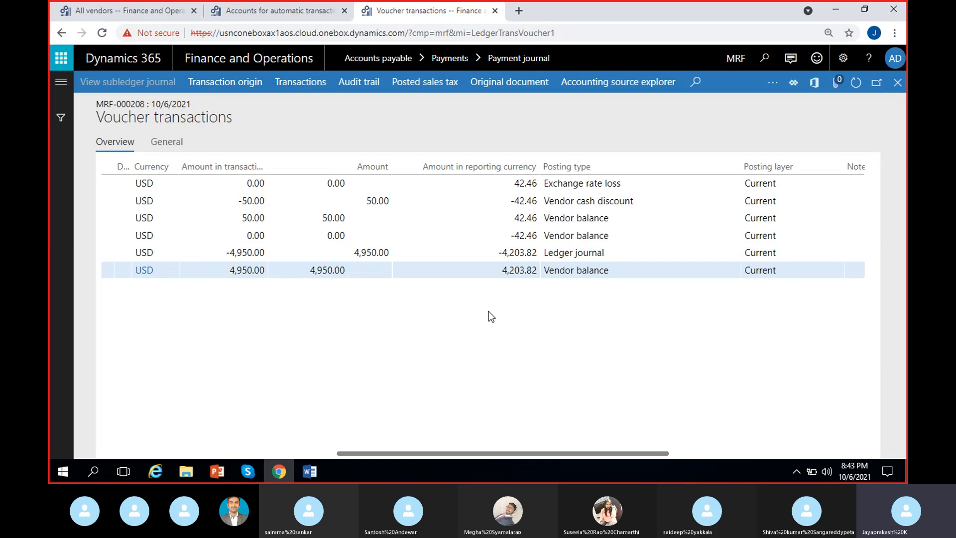
pyautogui.moveTo(581, 455); pyautogui.dragTo(552, 451)
pyautogui.moveTo(585, 218); pyautogui.dragTo(606, 218)
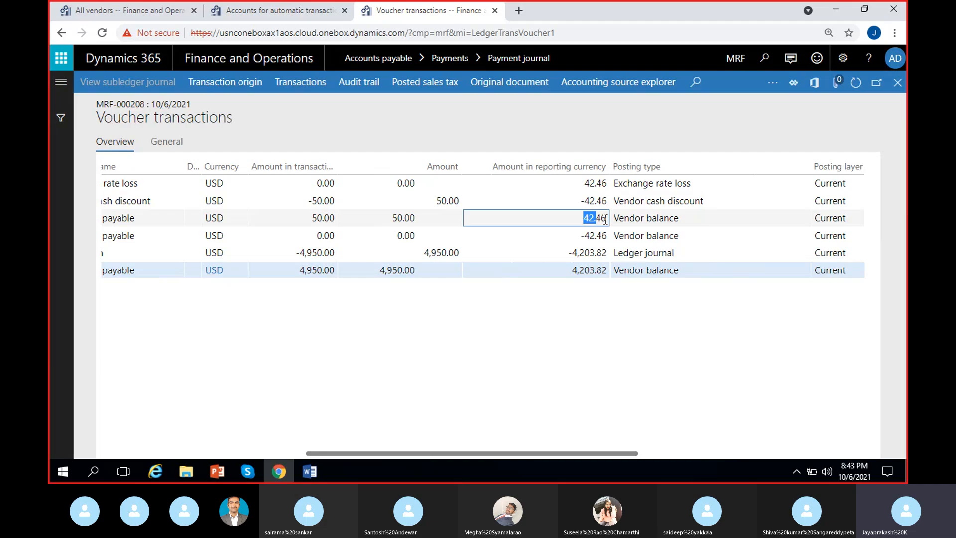
pyautogui.click(570, 348)
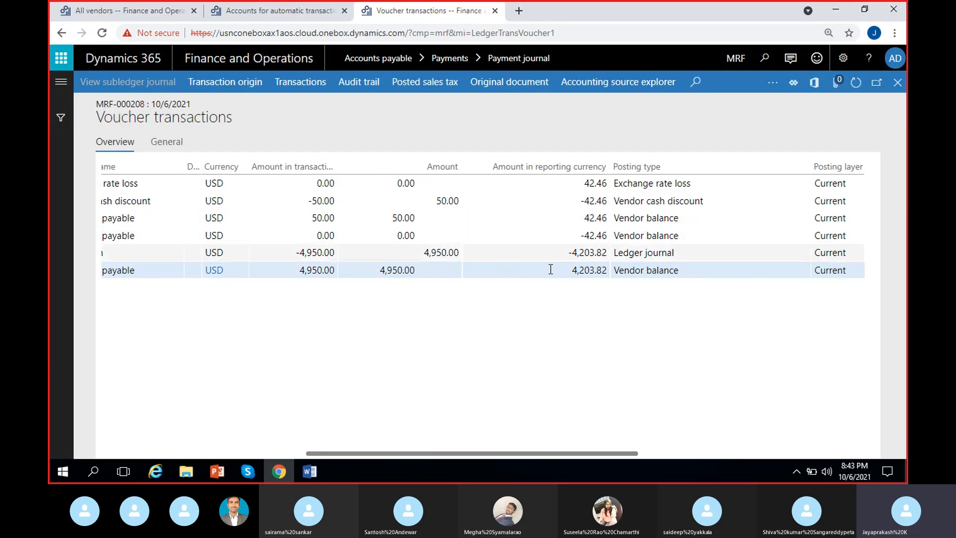
pyautogui.moveTo(584, 235); pyautogui.dragTo(606, 235)
pyautogui.click(584, 345)
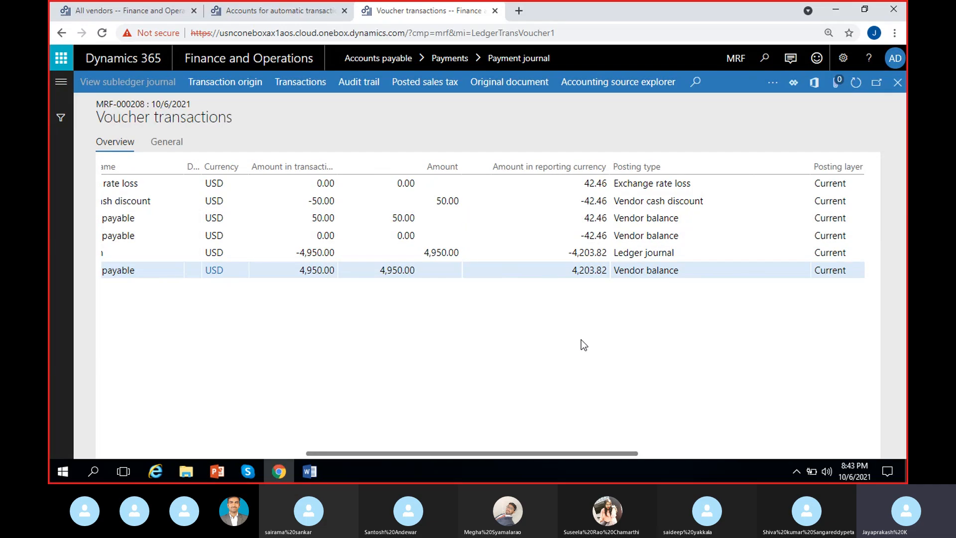
# - Examine the exchange rate loss line's reporting currency amount and the lines' posting details, and close the related voucher list
pyautogui.hscroll(-3, 581, 339)
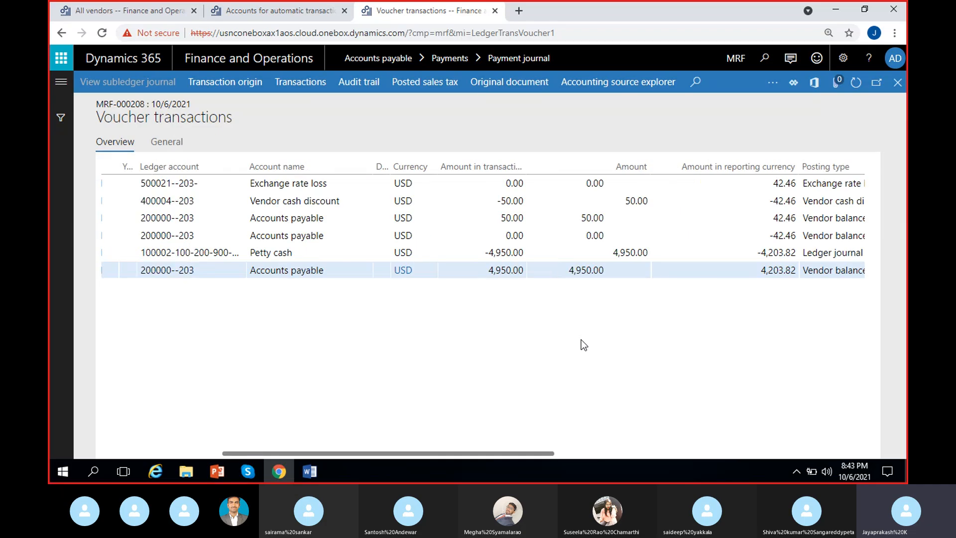
pyautogui.moveTo(768, 183); pyautogui.dragTo(797, 183)
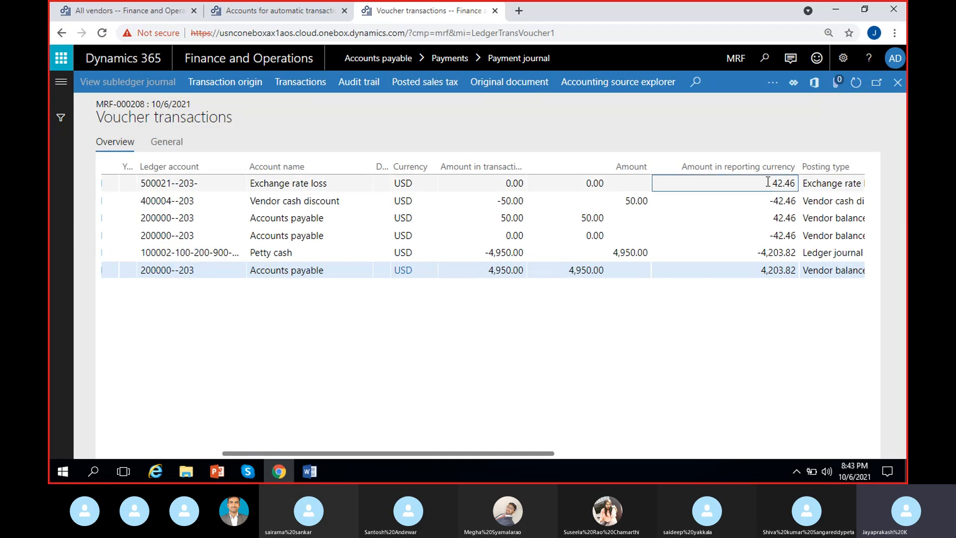
pyautogui.click(617, 363)
pyautogui.hscroll(5, 607, 364)
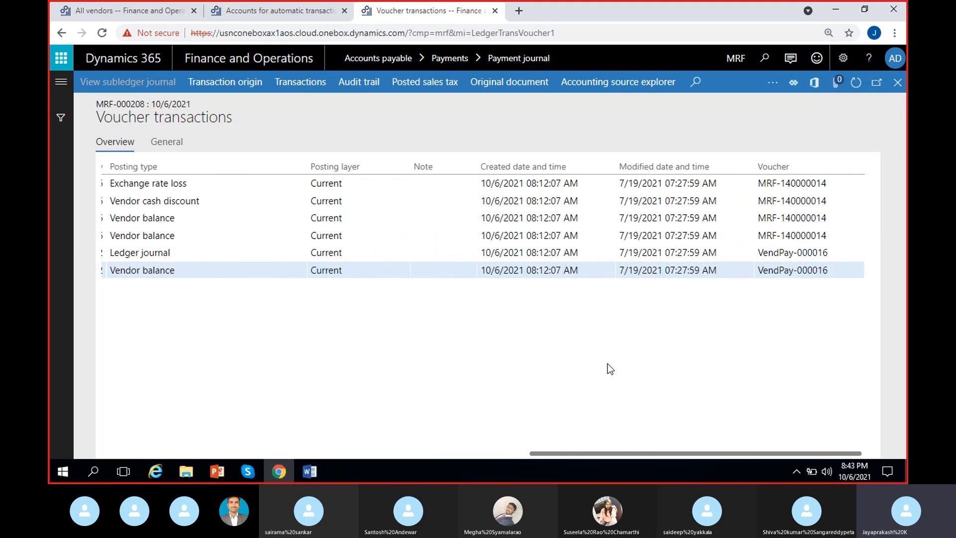
pyautogui.hscroll(-5, 608, 363)
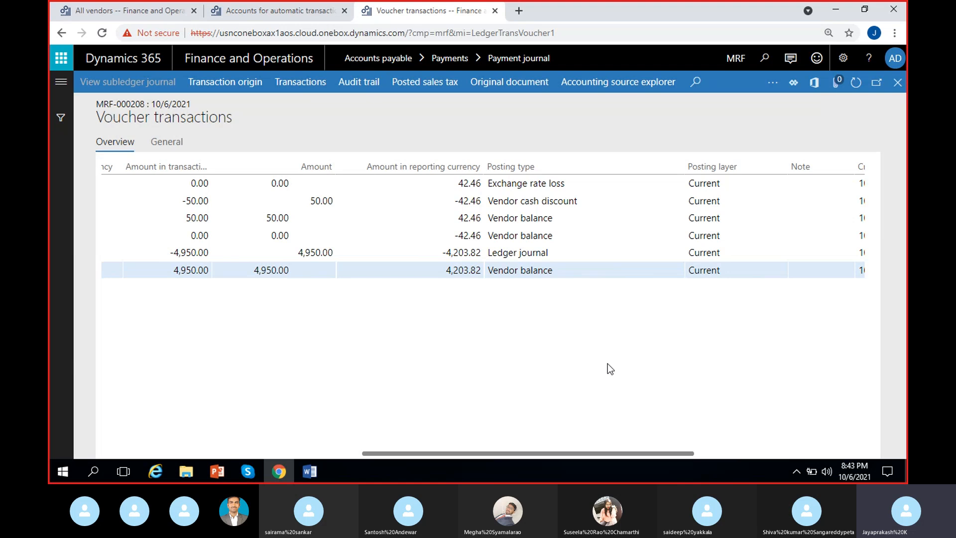
pyautogui.hscroll(-2, 610, 369)
pyautogui.hscroll(-2, 611, 369)
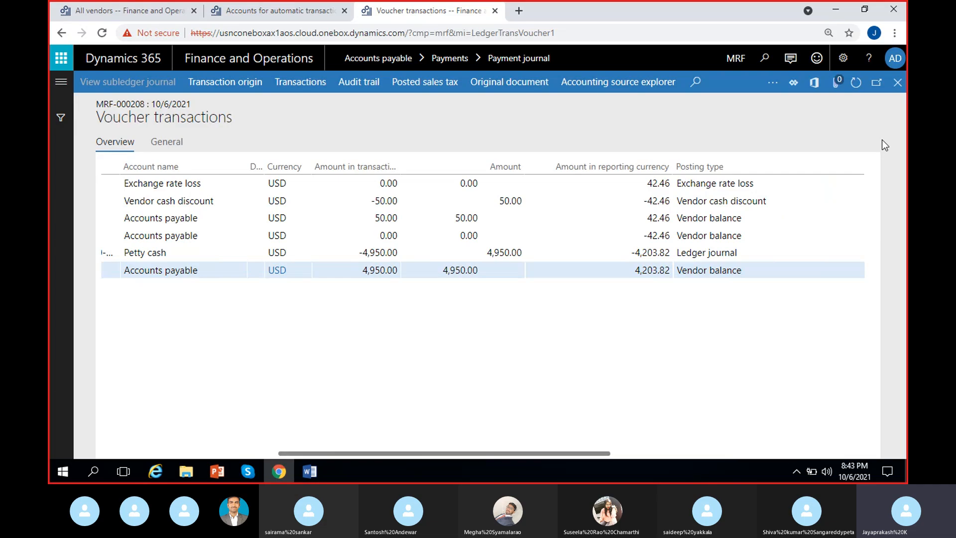
pyautogui.click(897, 82)
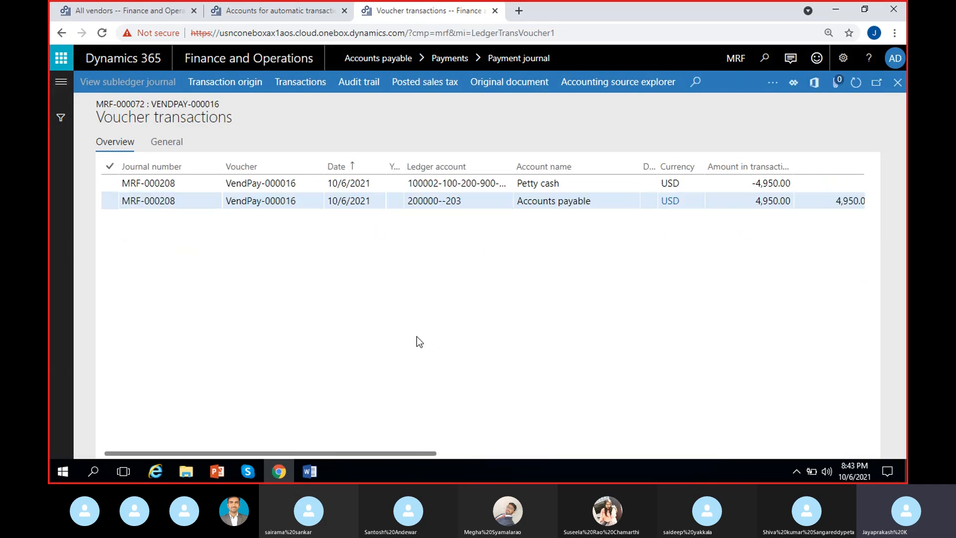
# - Leave the voucher transactions and create a new vendor payment journal named VendPayJou
pyautogui.click(898, 82)
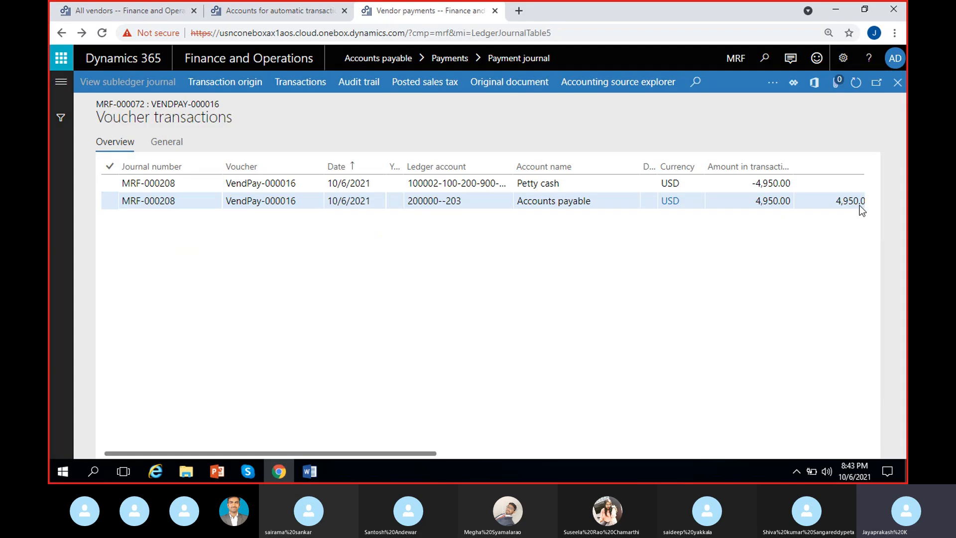
pyautogui.press('Escape')
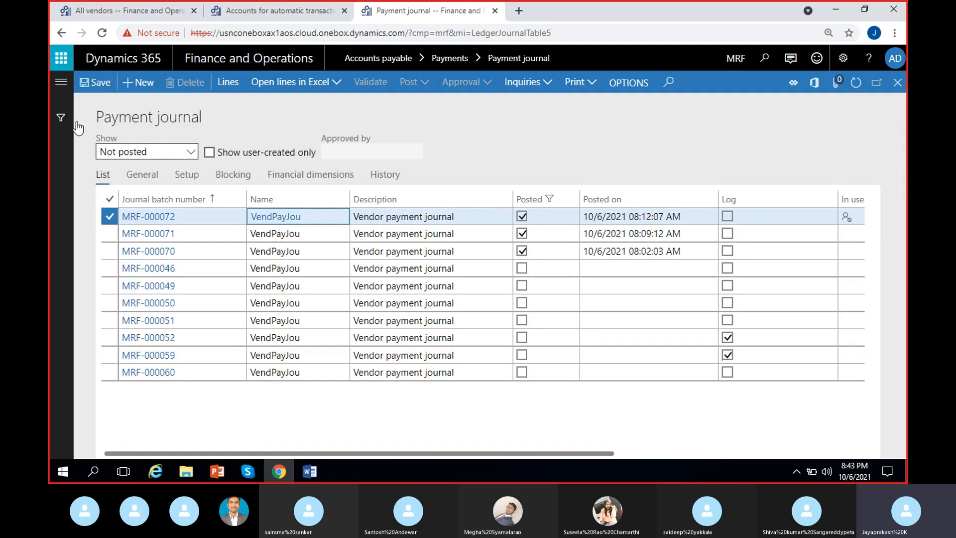
pyautogui.hotkey('alt', 'n')
pyautogui.click(342, 216)
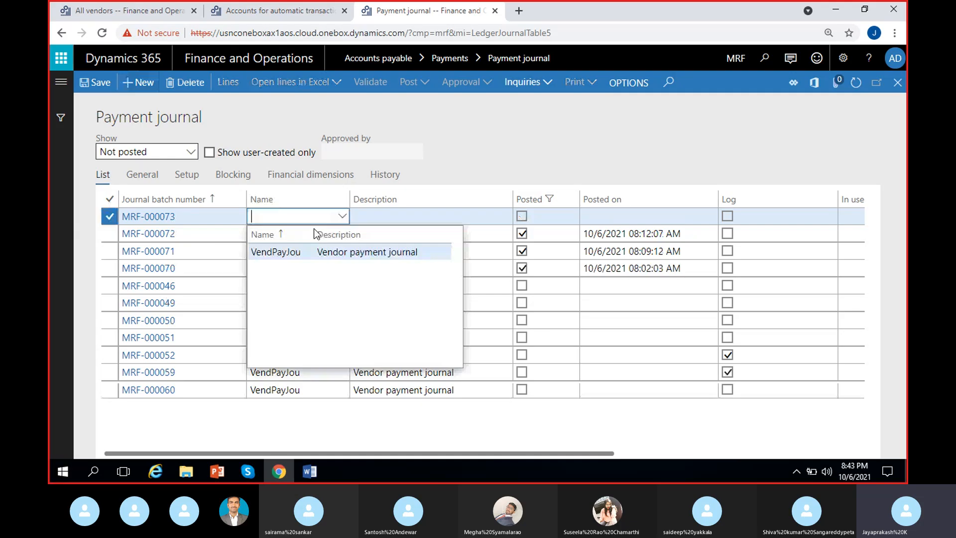
pyautogui.click(276, 252)
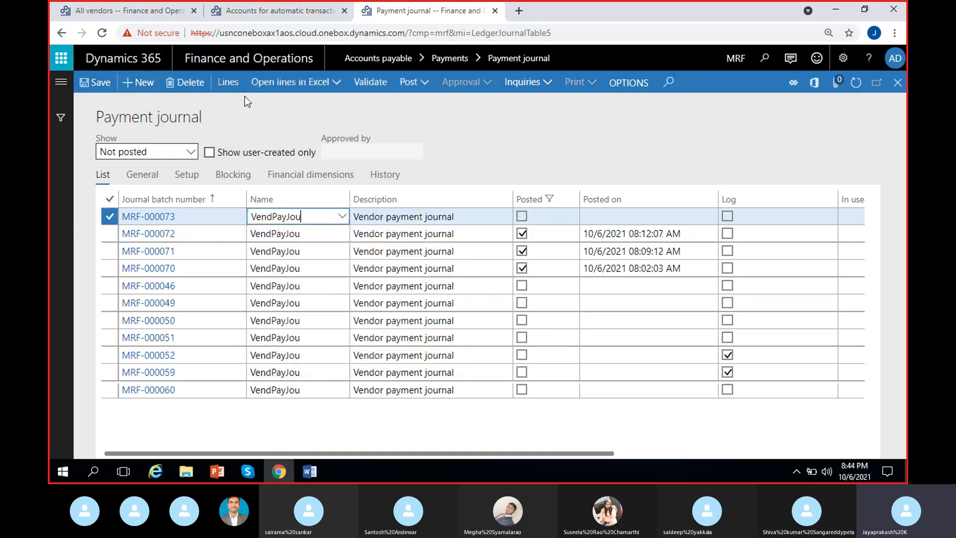
# - Open the new journal's lines and select vendor Sahara as the account of the payment line
pyautogui.click(225, 80)
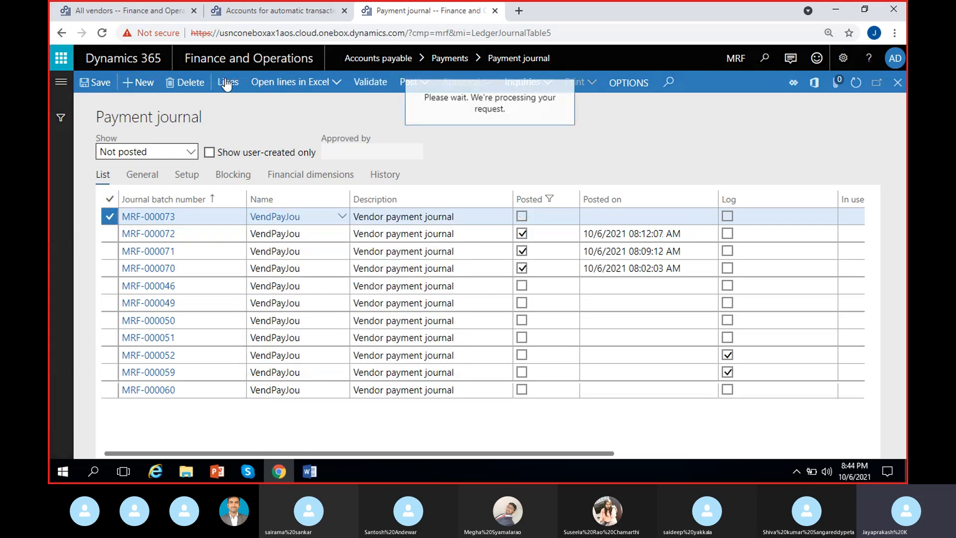
pyautogui.click(426, 211)
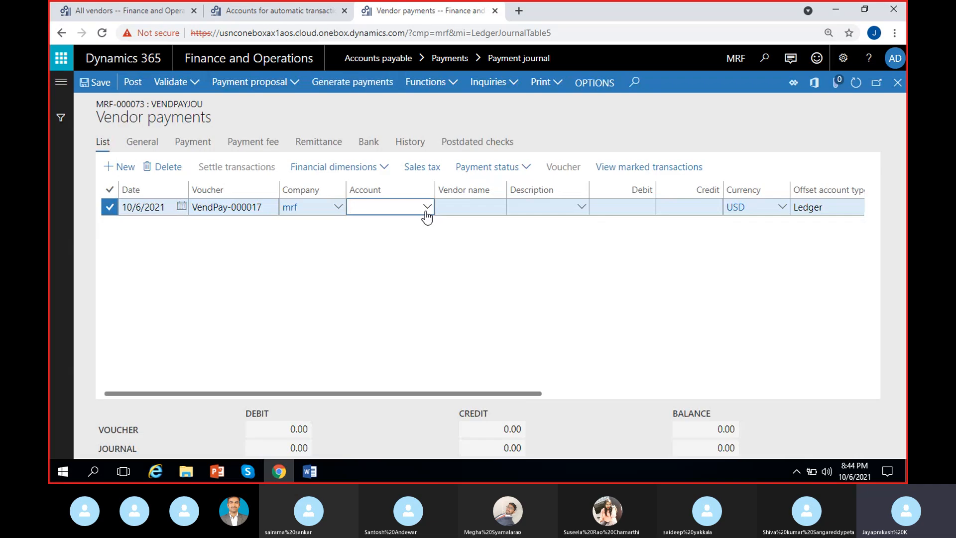
pyautogui.click(409, 260)
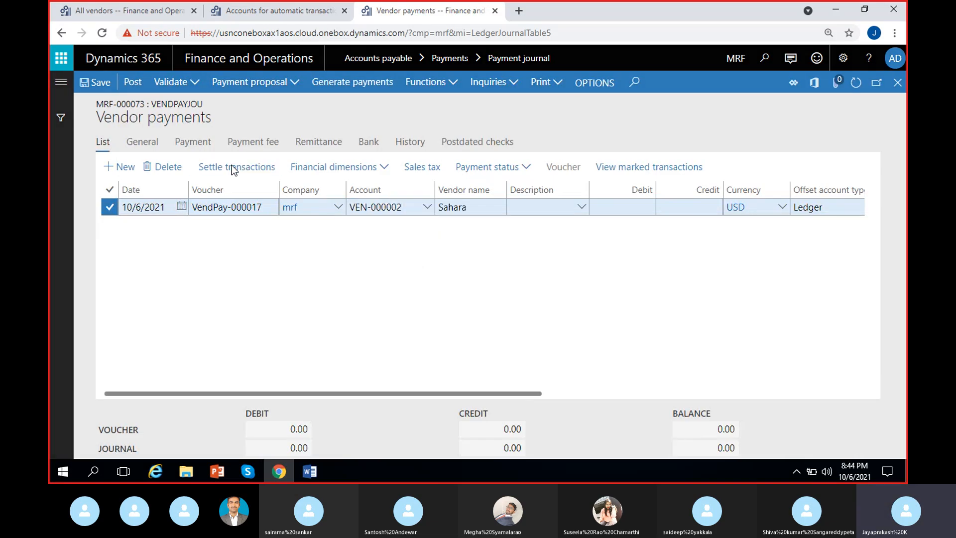
# - Mark Sahara's invoice SH-INV-21 due 1/1/2022 for settlement and give it a cash discount of -10.00 dated 10/8/2021
pyautogui.click(234, 170)
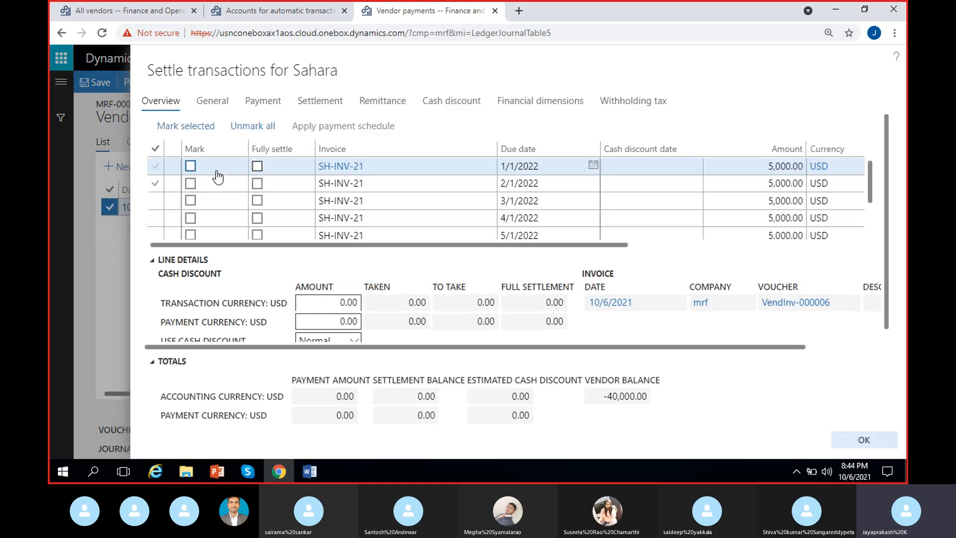
pyautogui.click(190, 165)
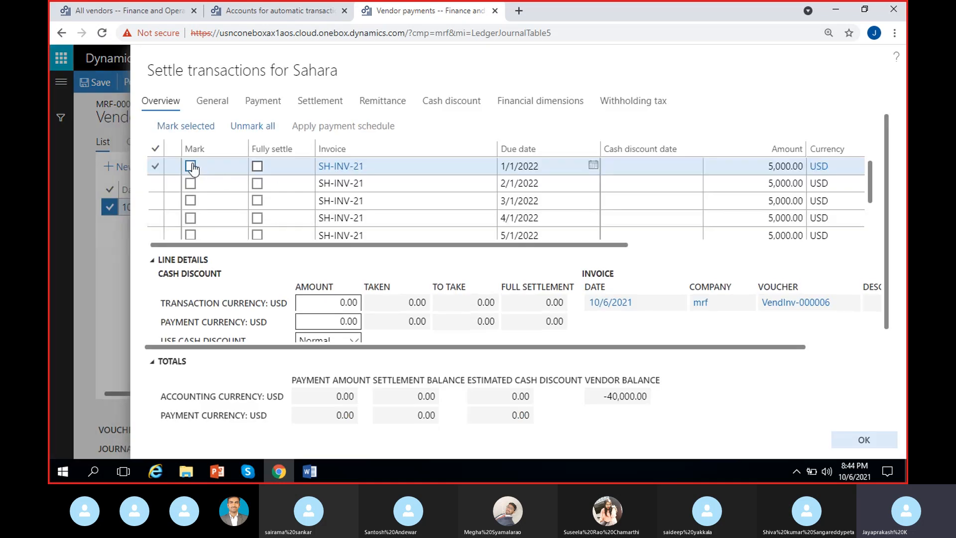
pyautogui.click(463, 101)
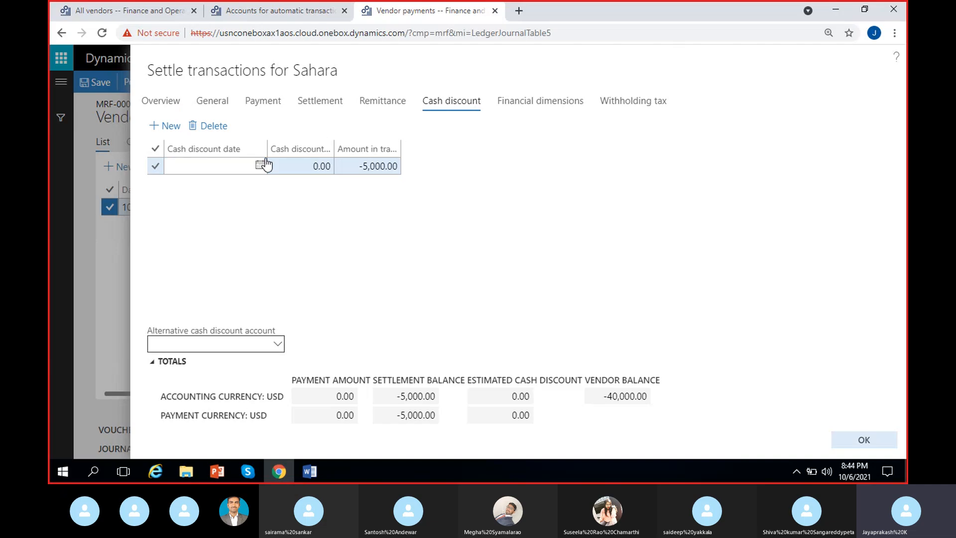
pyautogui.click(260, 165)
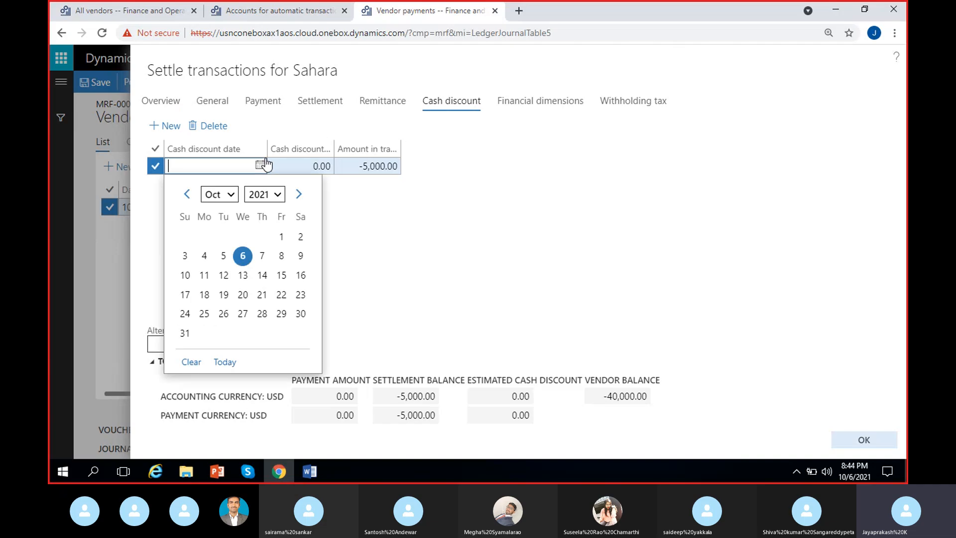
pyautogui.click(282, 256)
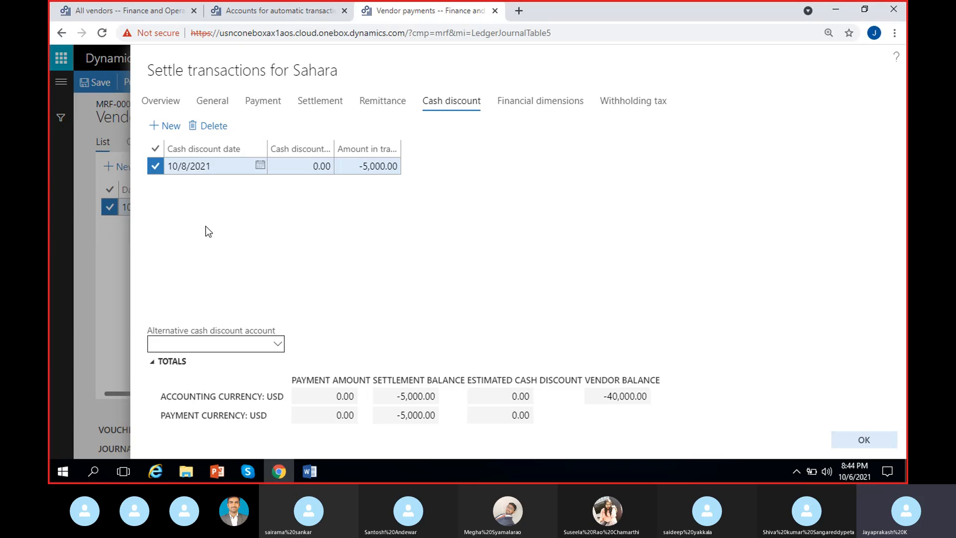
pyautogui.click(289, 166)
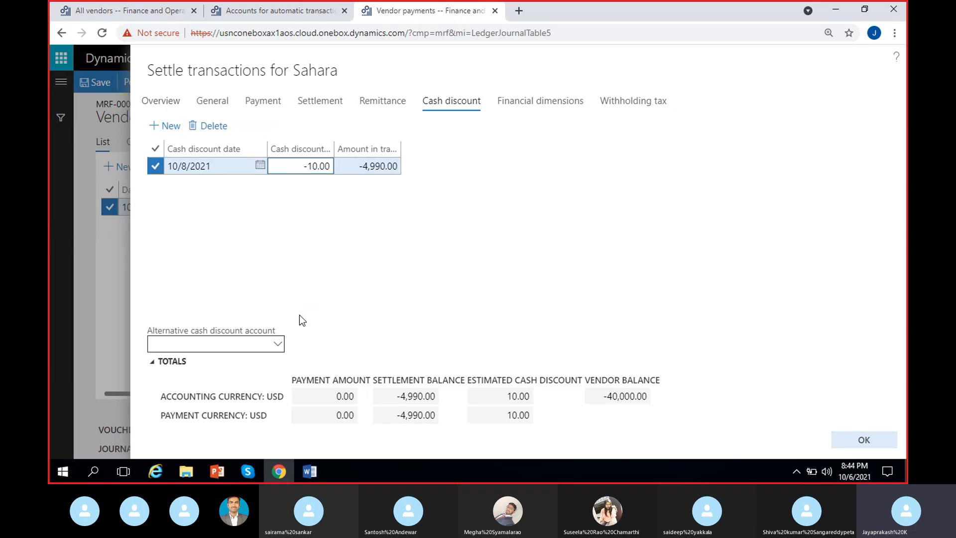
pyautogui.click(167, 106)
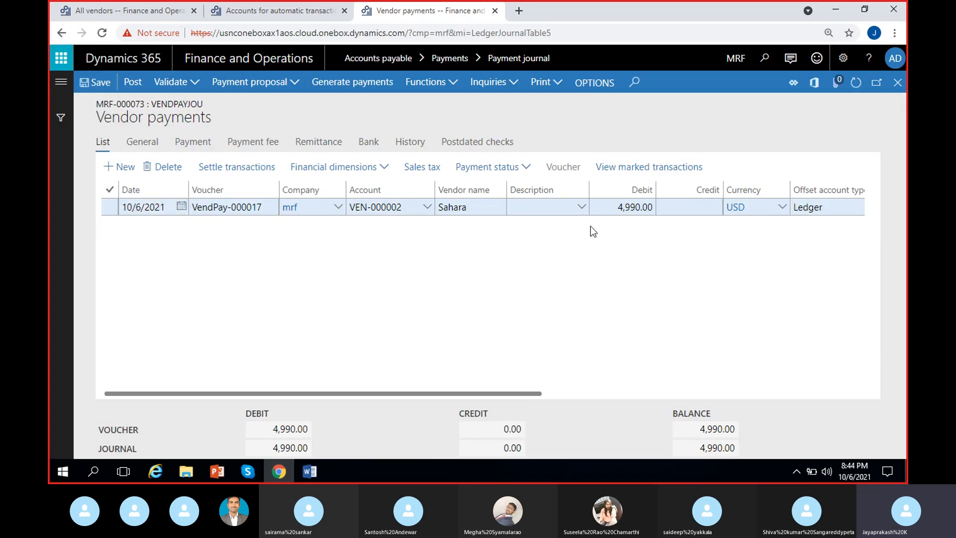
# - Clear the Check method of payment from the Sahara payment line
pyautogui.hscroll(5, 410, 321)
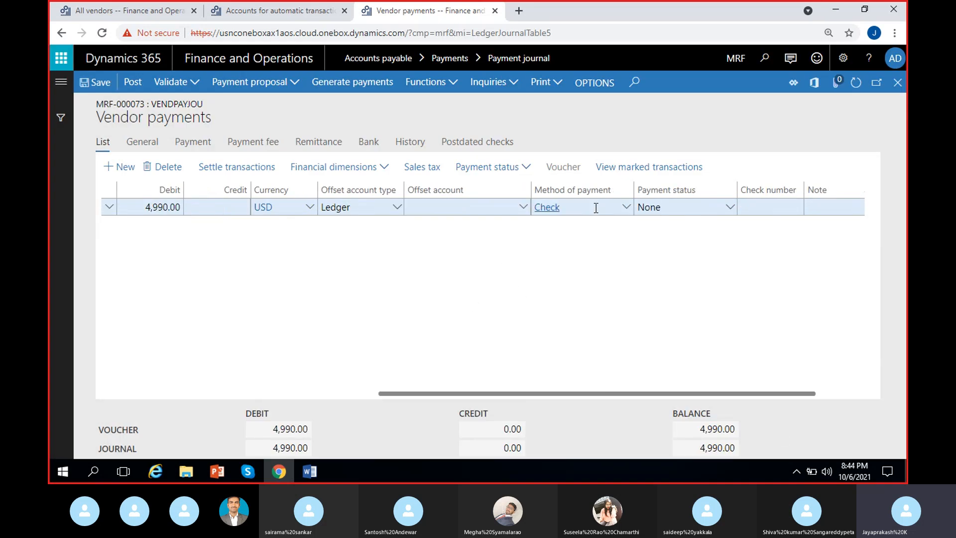
pyautogui.click(596, 207)
pyautogui.press('BackSpace')
# - Set the offset account to Petty cash 100002 with location 100, department 200, customer 900 and cost center CC/1, and try to post the journal
pyautogui.click(523, 209)
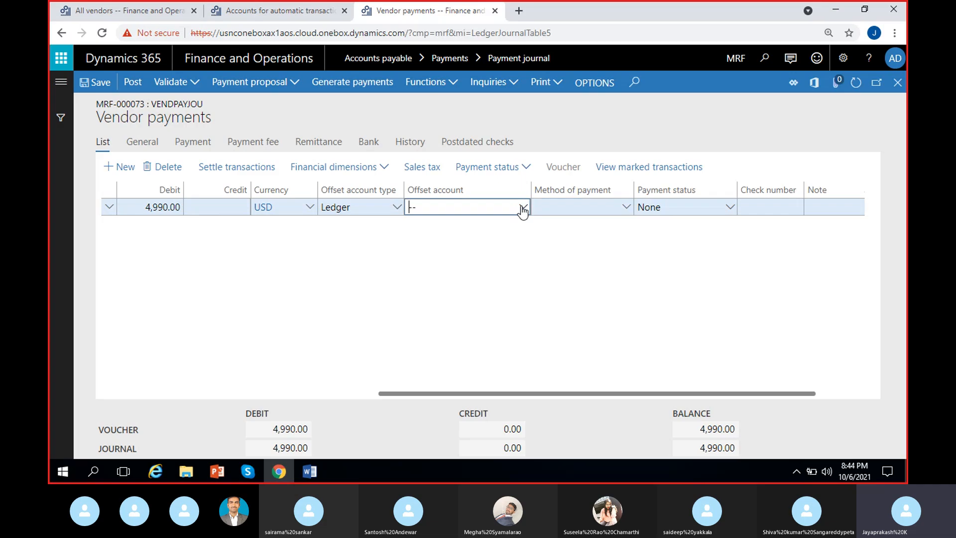
pyautogui.click(522, 207)
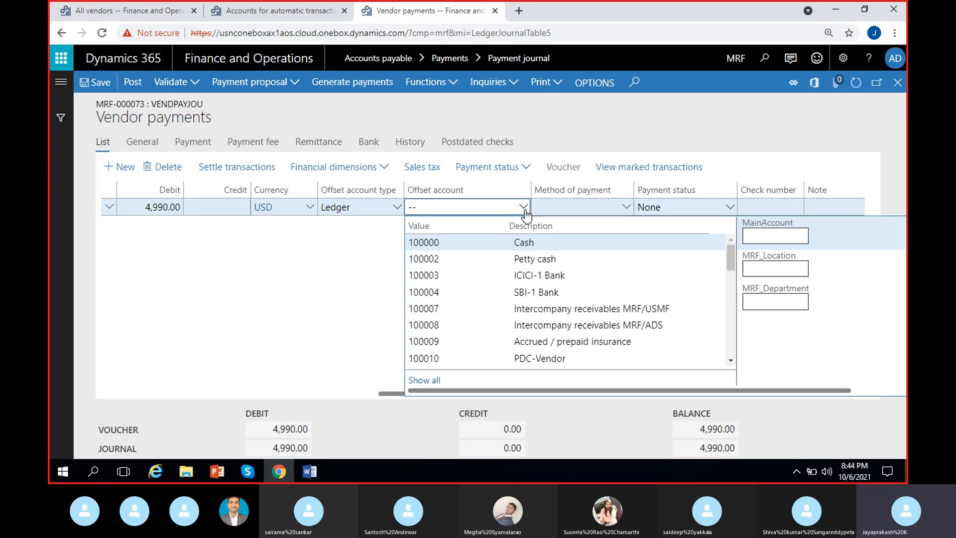
pyautogui.click(570, 259)
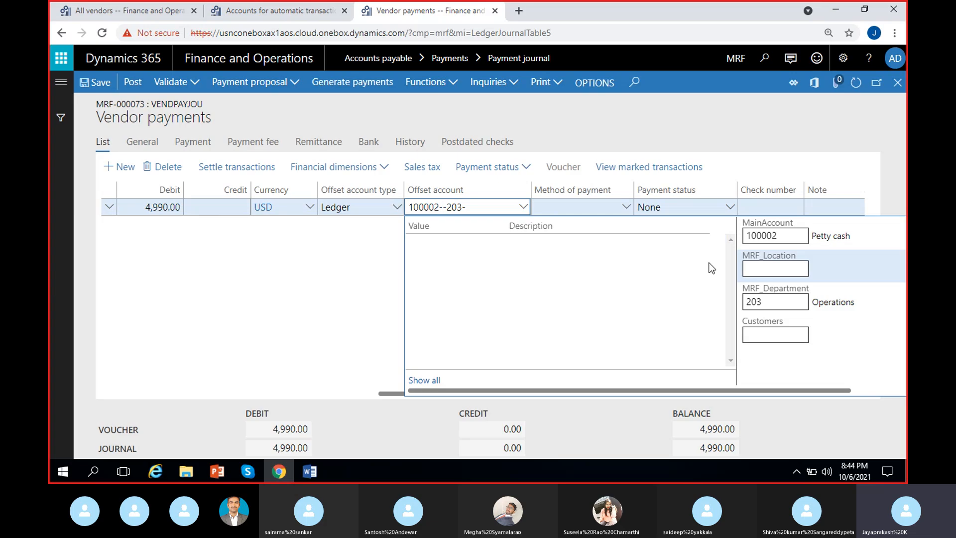
pyautogui.click(570, 244)
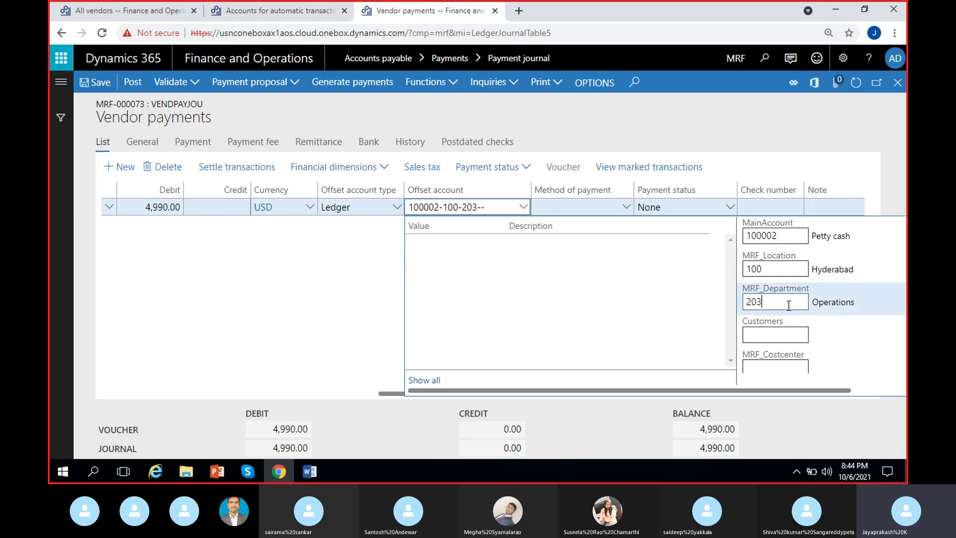
pyautogui.press('BackSpace')
pyautogui.write('0')
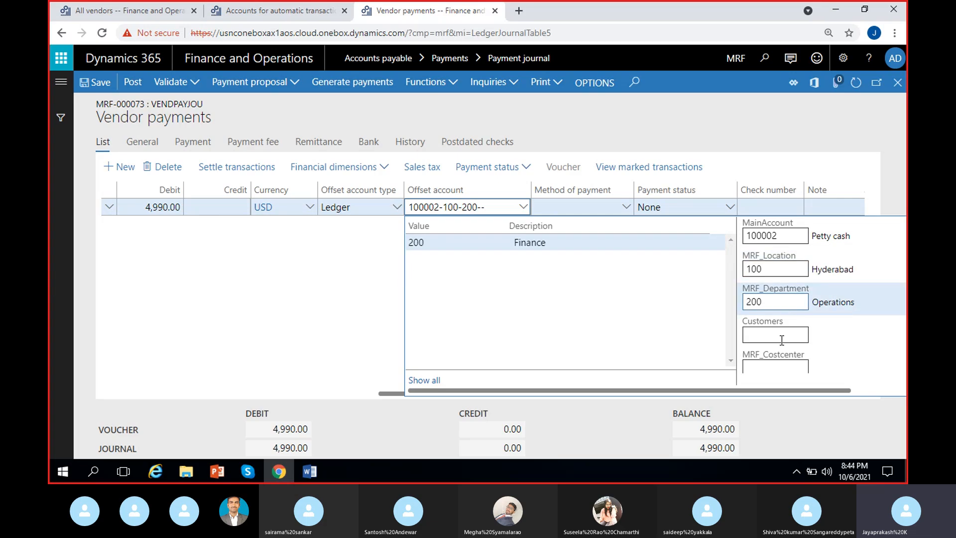
pyautogui.click(780, 334)
pyautogui.click(570, 244)
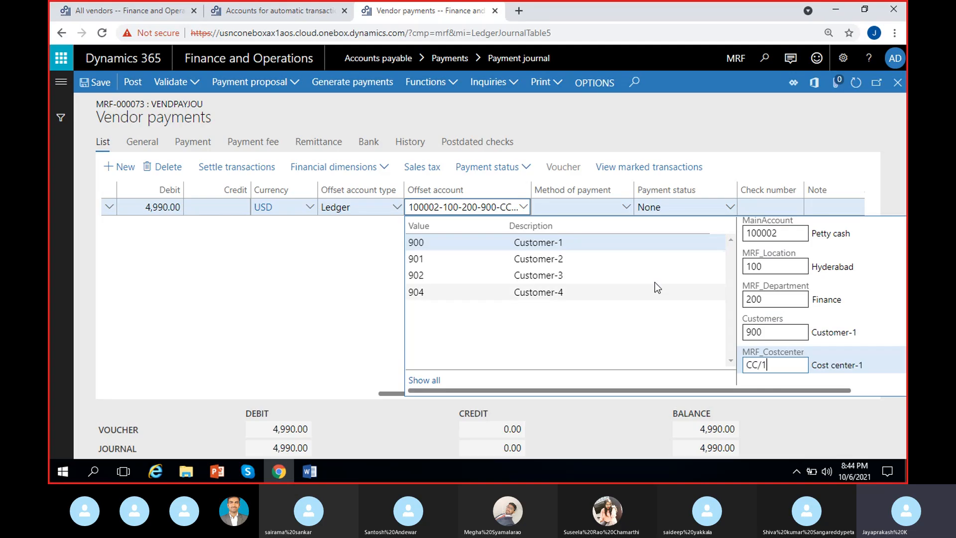
pyautogui.click(253, 301)
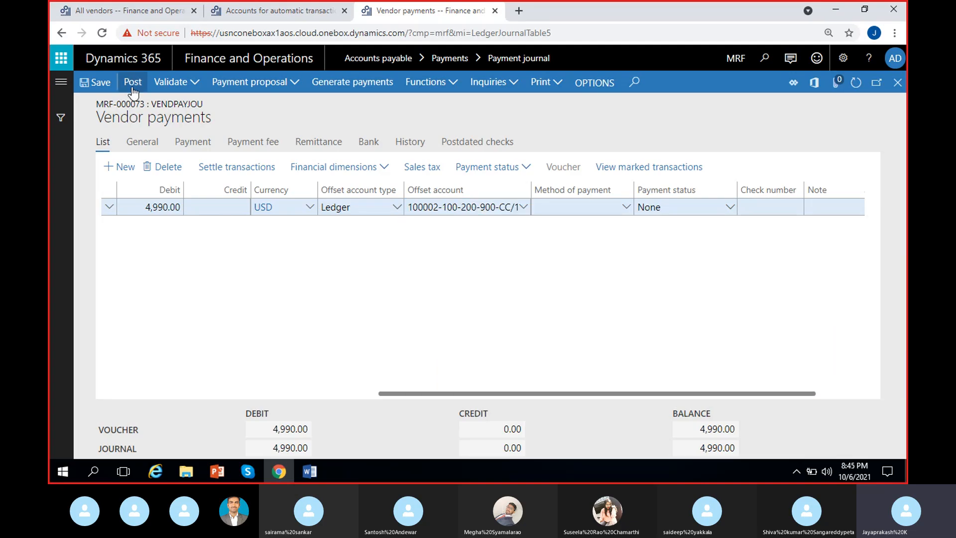
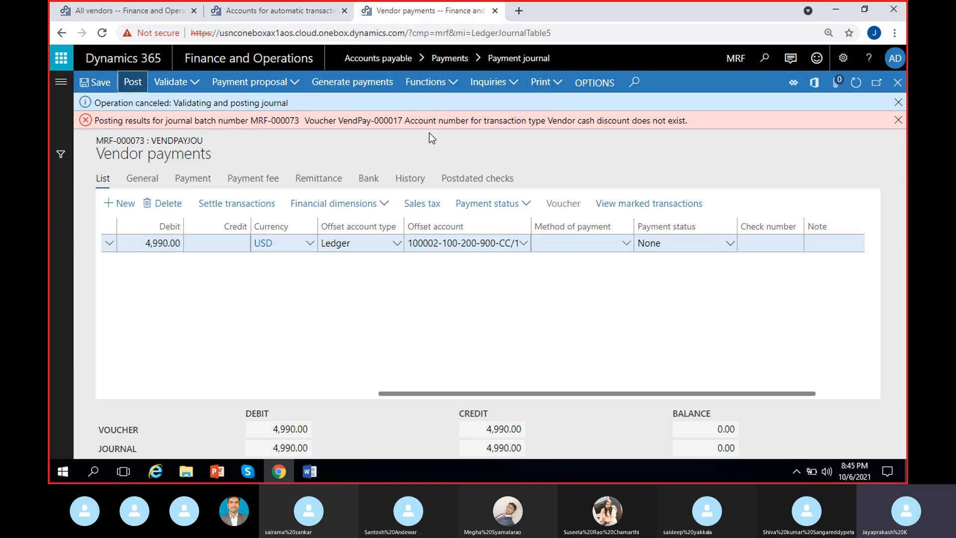
# - Examine the posting error message and compare it with the posting types defined in the accounts for automatic transactions
pyautogui.moveTo(484, 121); pyautogui.dragTo(682, 136)
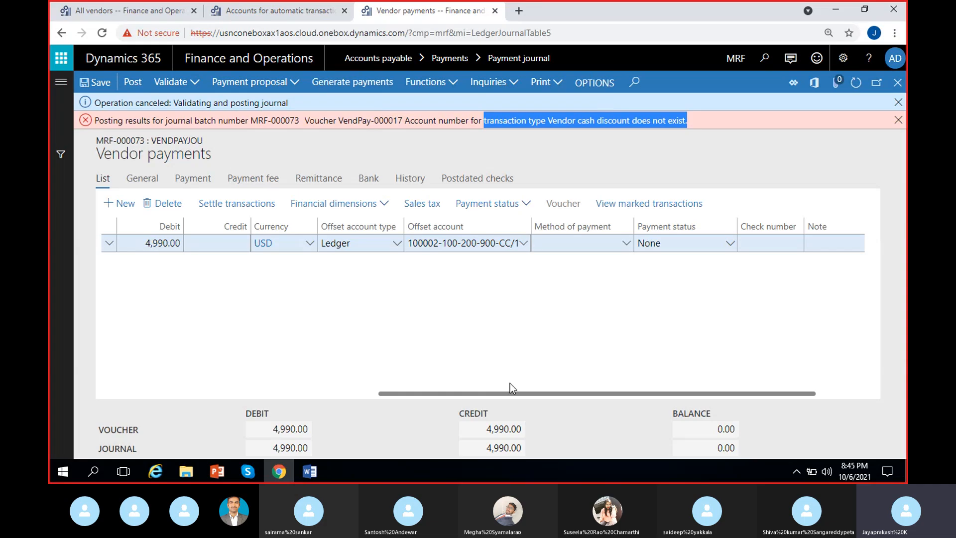
pyautogui.click(507, 356)
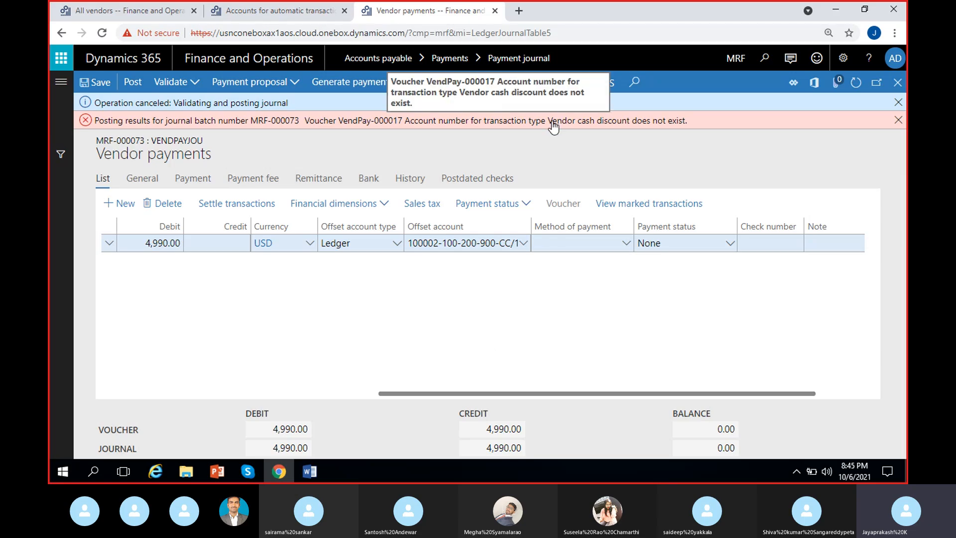
pyautogui.click(255, 7)
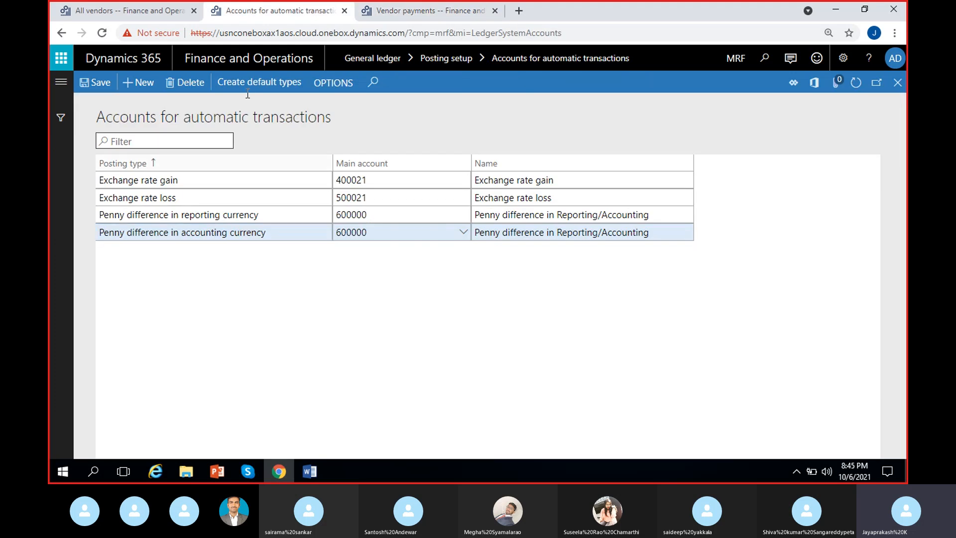
pyautogui.click(380, 12)
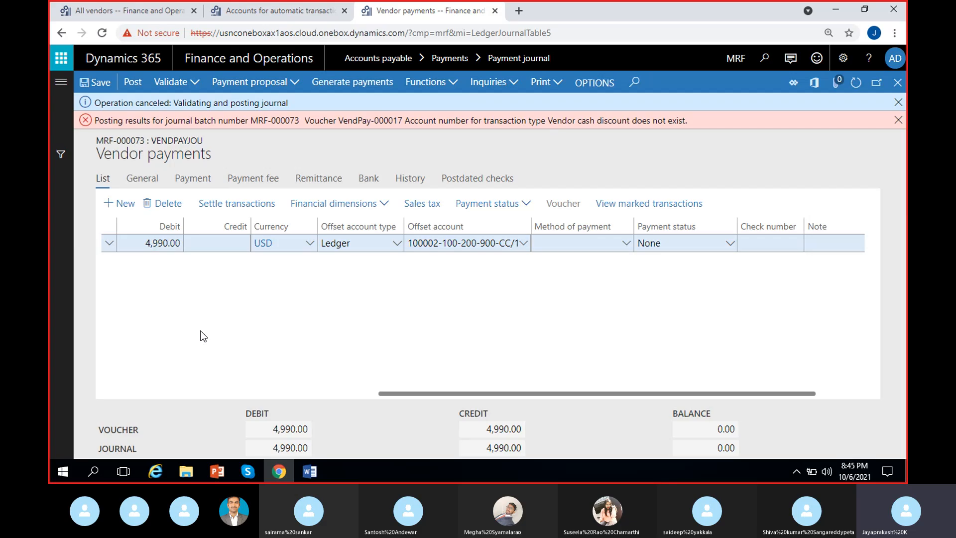
# - Add a record with posting type Vendor cash discount to the accounts for automatic transactions
pyautogui.click(245, 11)
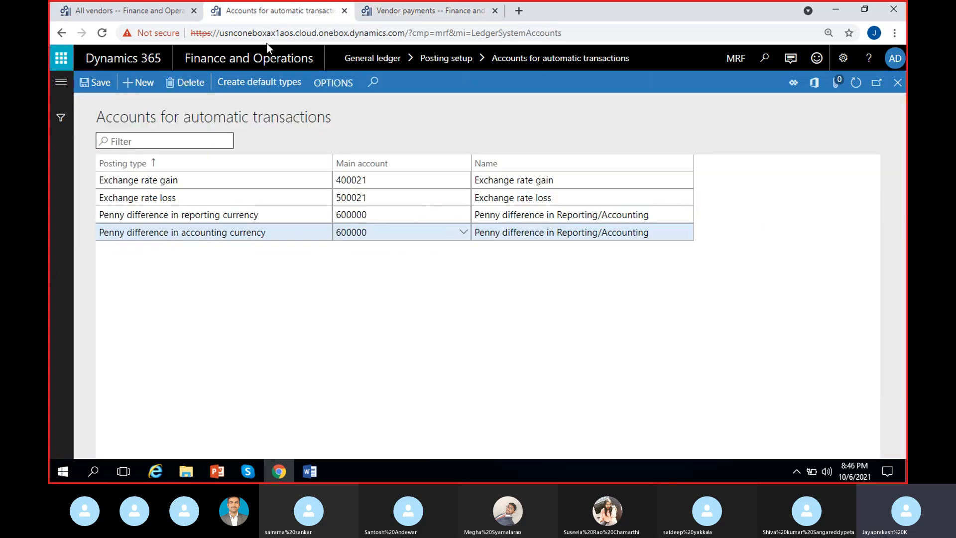
pyautogui.hotkey('alt', 'n')
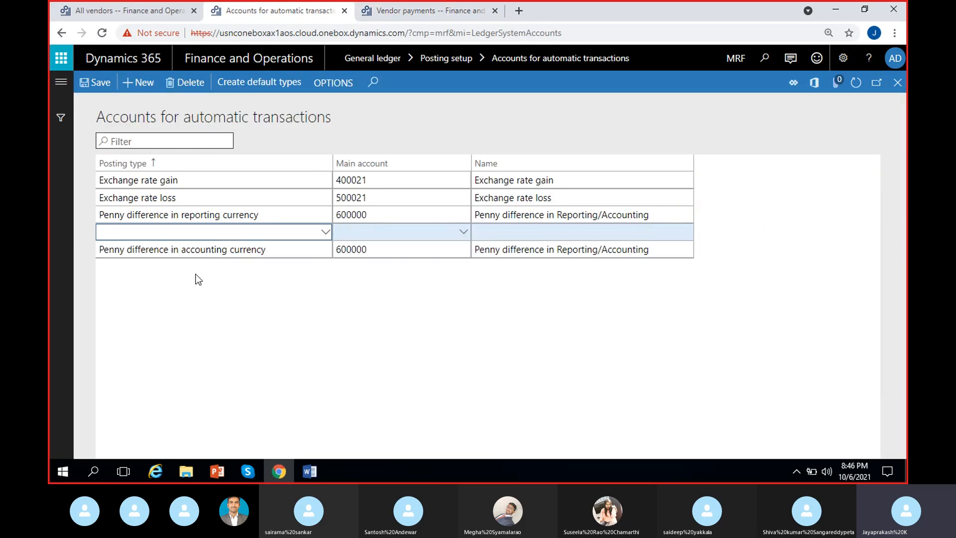
pyautogui.click(324, 234)
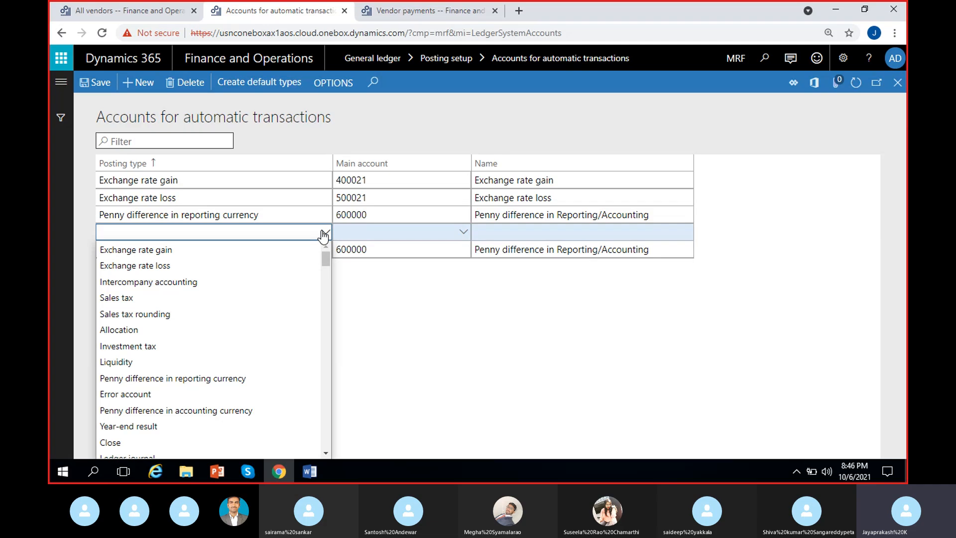
pyautogui.write('Vendor balancevvvv')
pyautogui.press('Return')
# - Save the Vendor cash discount posting type with main account 400004 and return to the vendor payment lines
pyautogui.click(467, 234)
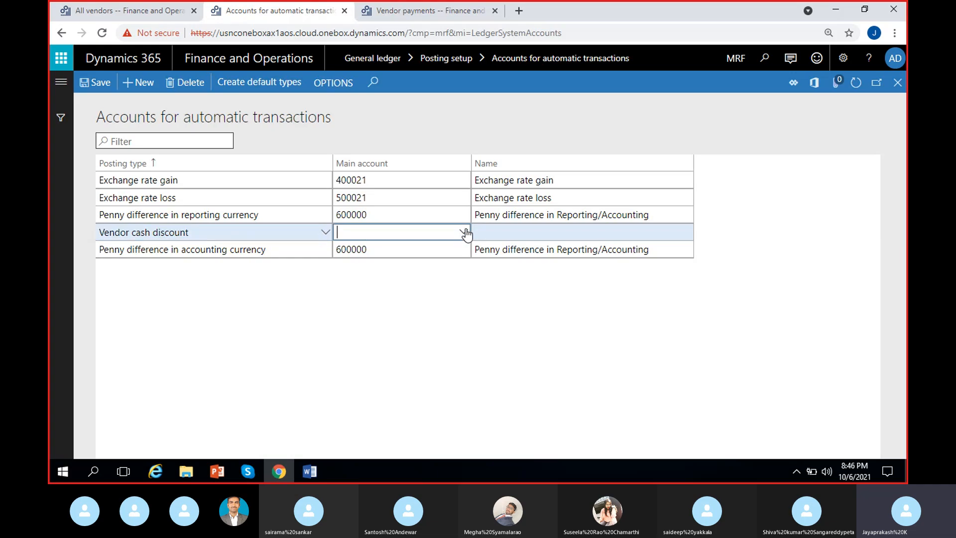
pyautogui.write('400')
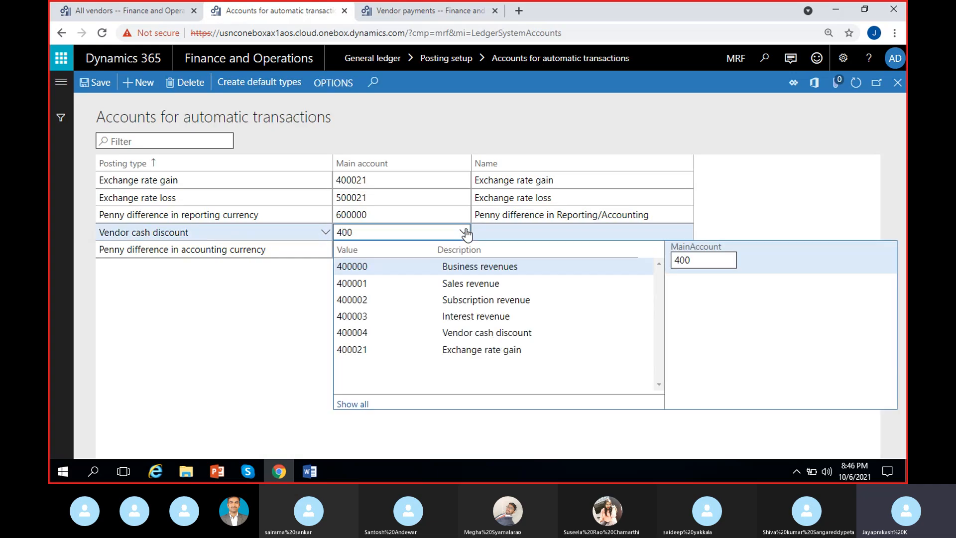
pyautogui.click(461, 333)
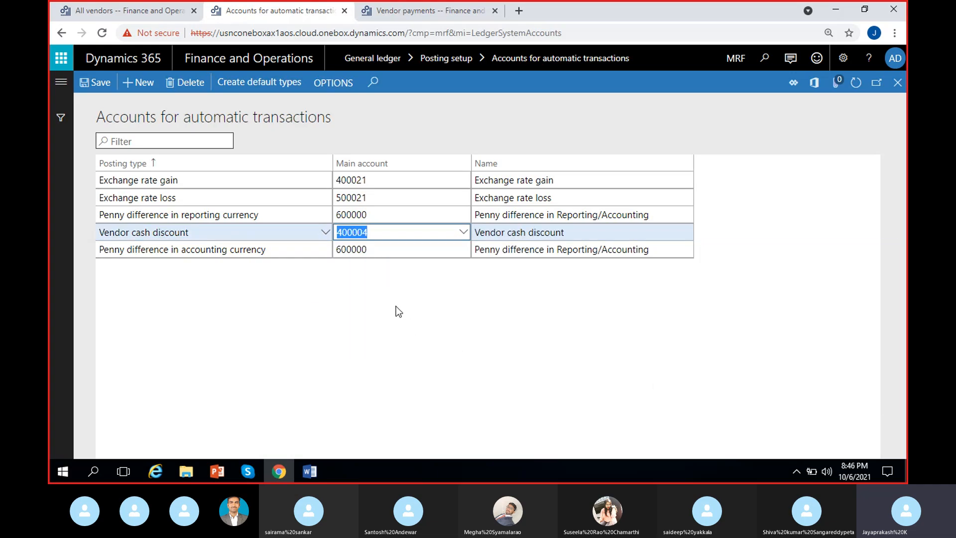
pyautogui.click(93, 84)
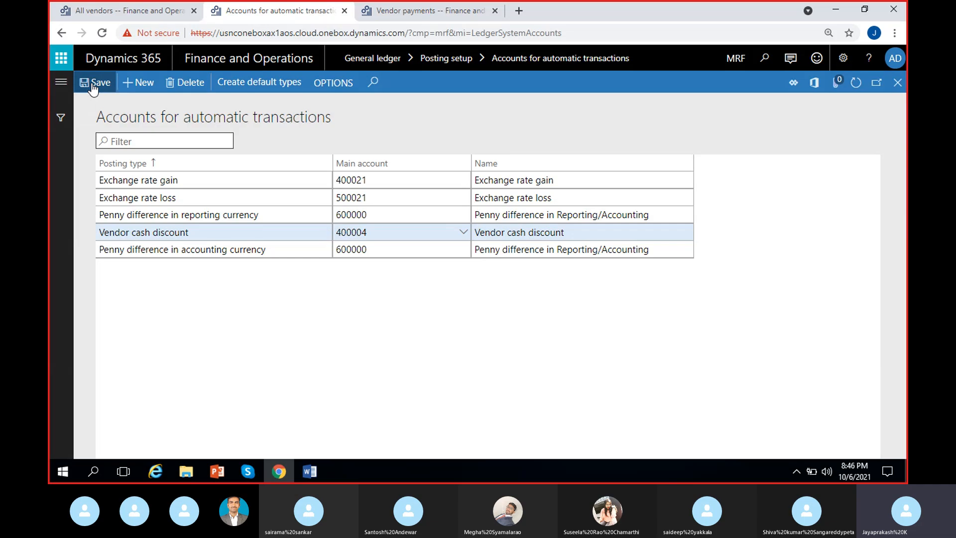
pyautogui.click(411, 9)
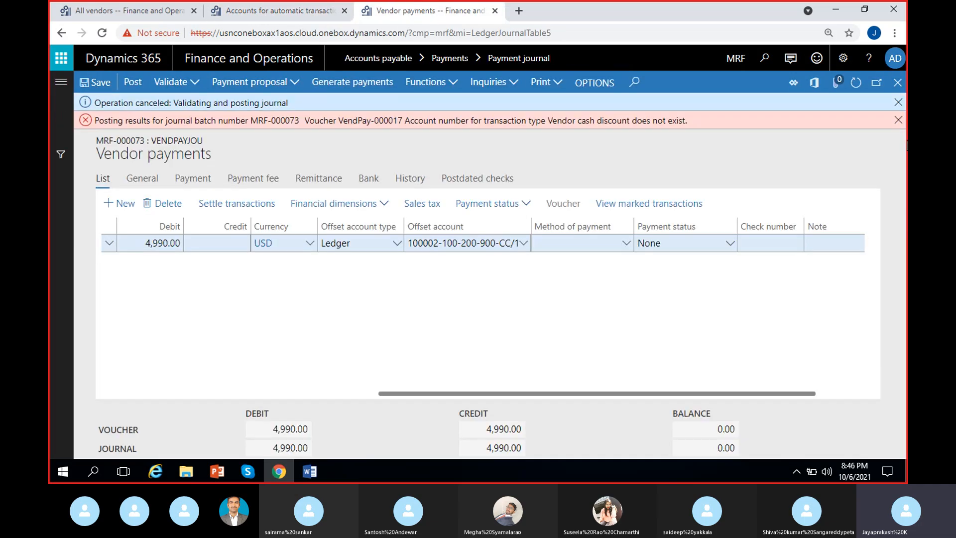
# - Dismiss the earlier posting messages, refresh the vendor payment lines and post the payment journal
pyautogui.click(899, 120)
pyautogui.click(899, 100)
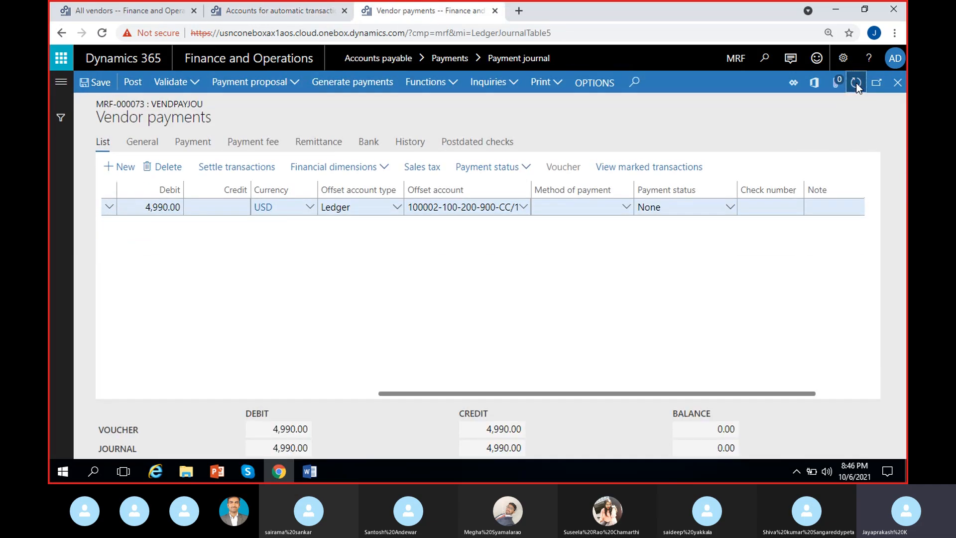
pyautogui.click(856, 84)
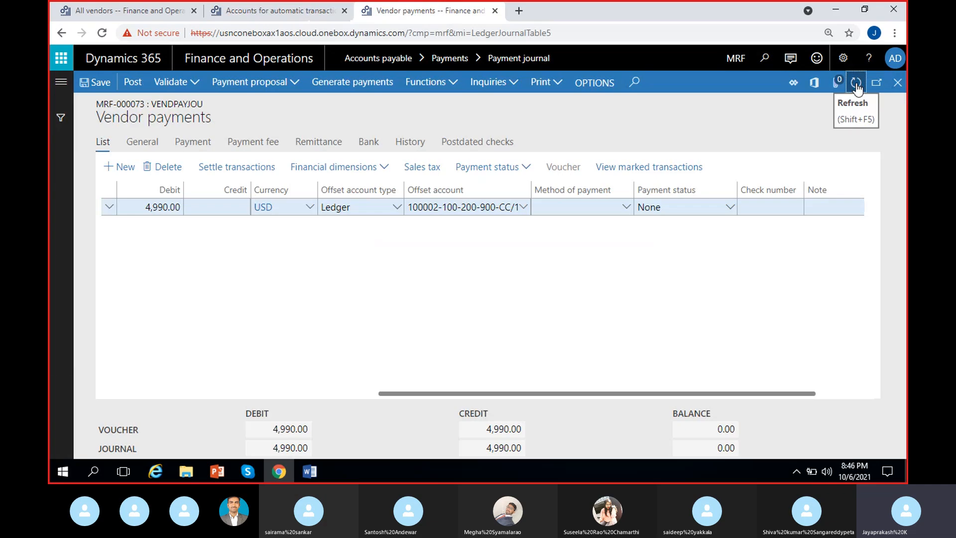
pyautogui.click(133, 83)
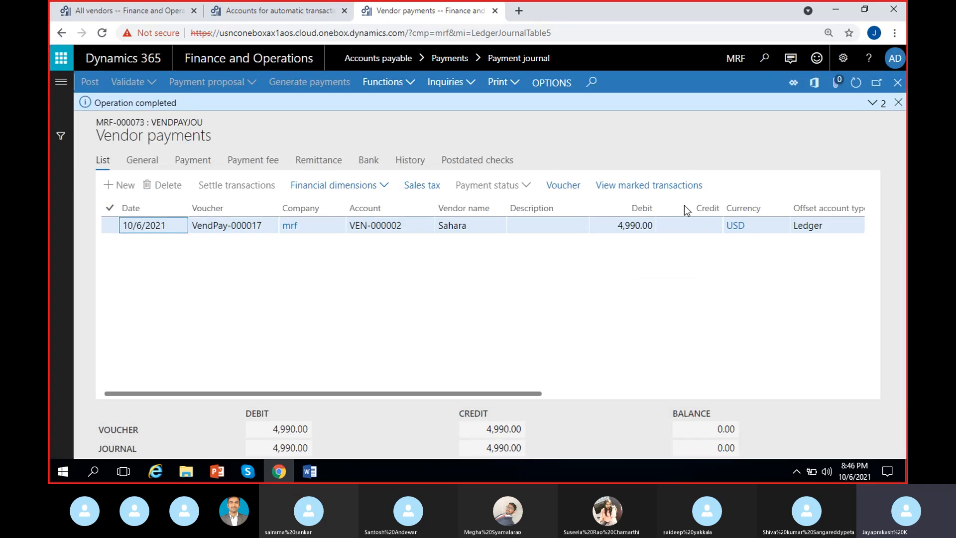
# - Recheck the accounts for automatic transactions, and open the posted payment's voucher transactions together with its related voucher
pyautogui.click(286, 9)
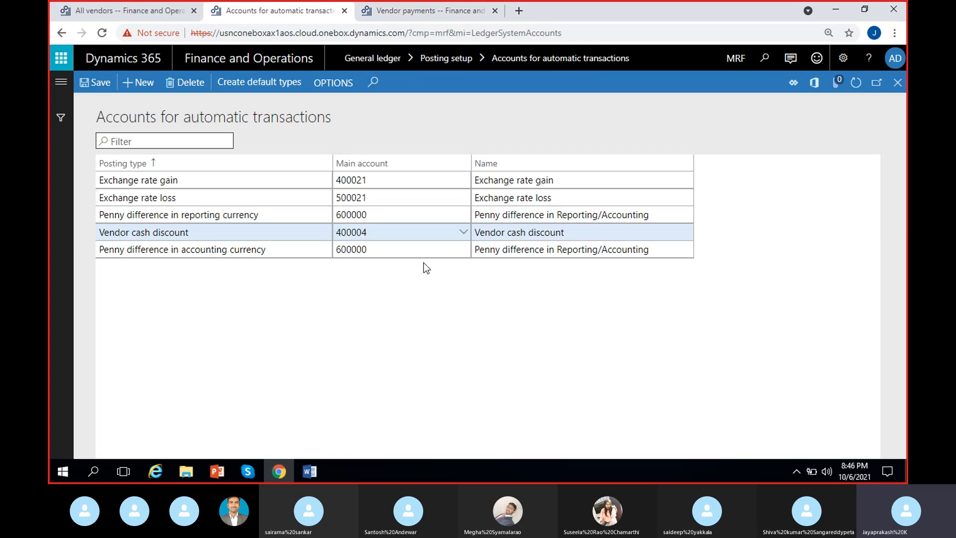
pyautogui.click(455, 9)
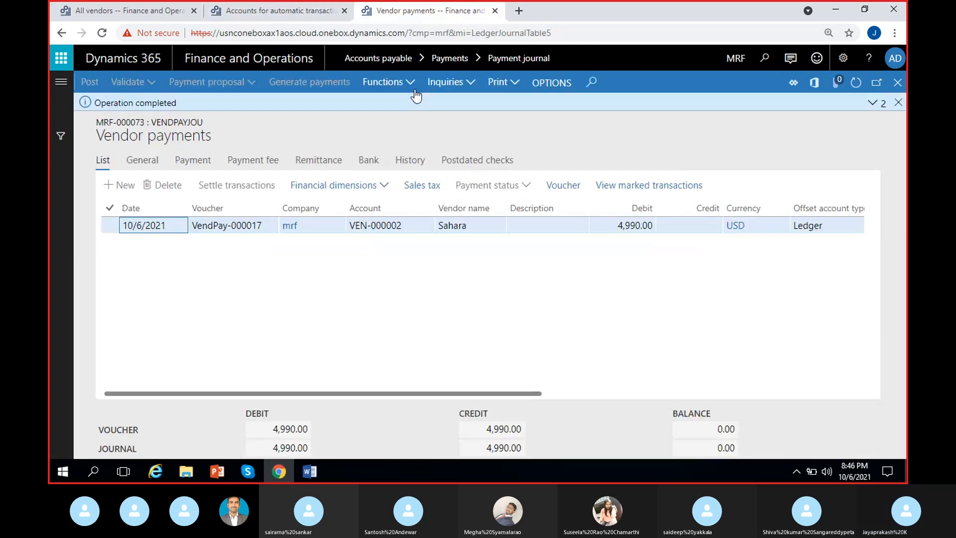
pyautogui.click(563, 185)
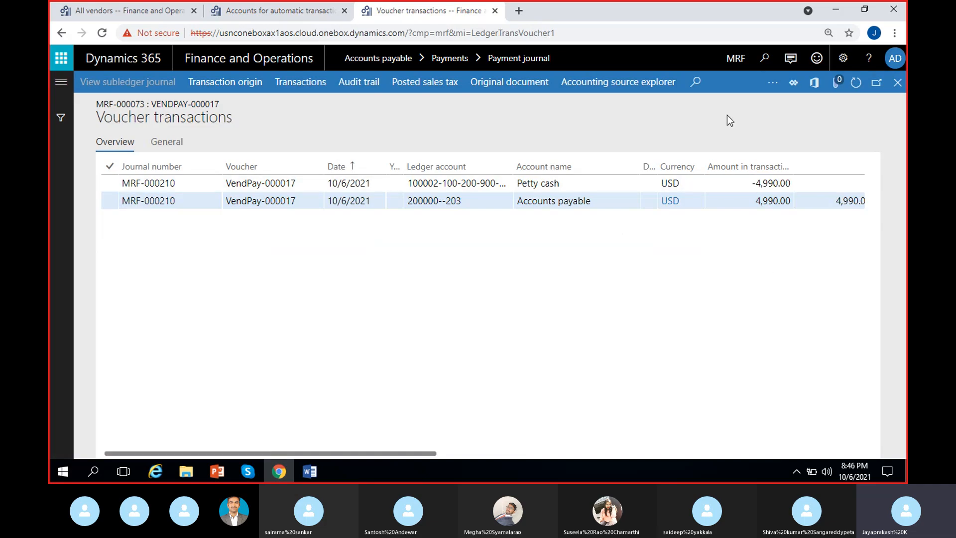
pyautogui.click(773, 87)
pyautogui.click(751, 290)
pyautogui.hscroll(4, 714, 276)
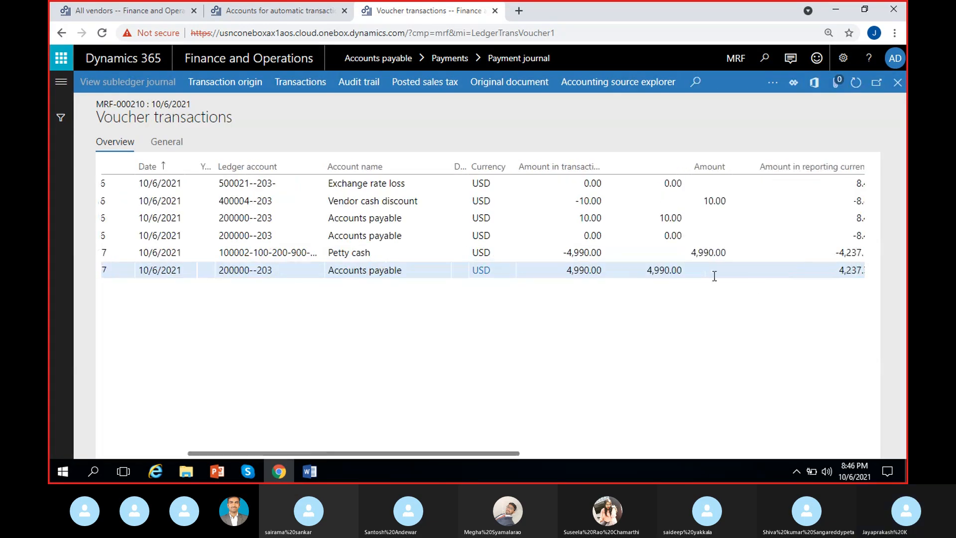
# - Examine the amounts, posting types and ledger account of the Vendor cash discount entry in the voucher transactions
pyautogui.click(580, 201)
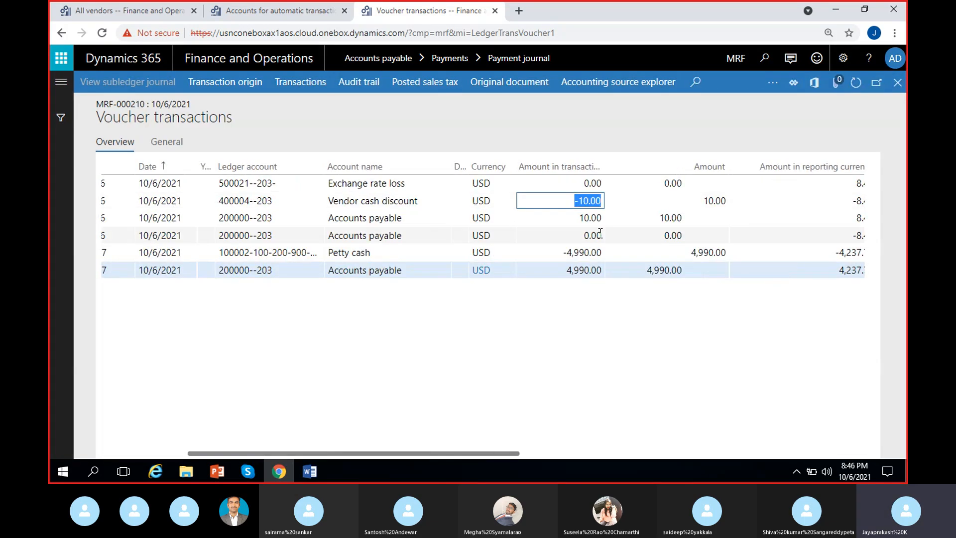
pyautogui.click(582, 219)
pyautogui.click(589, 349)
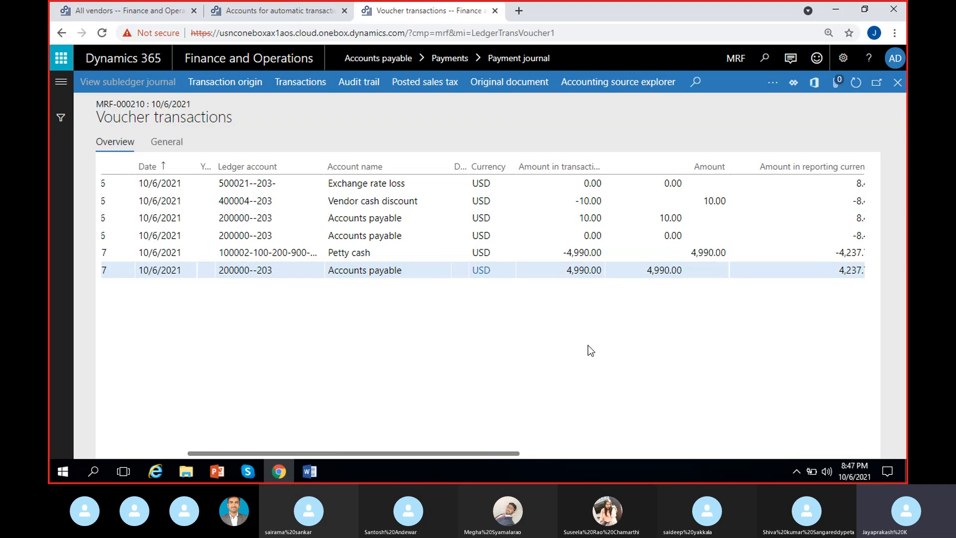
pyautogui.hscroll(3, 590, 350)
pyautogui.hscroll(-2, 590, 350)
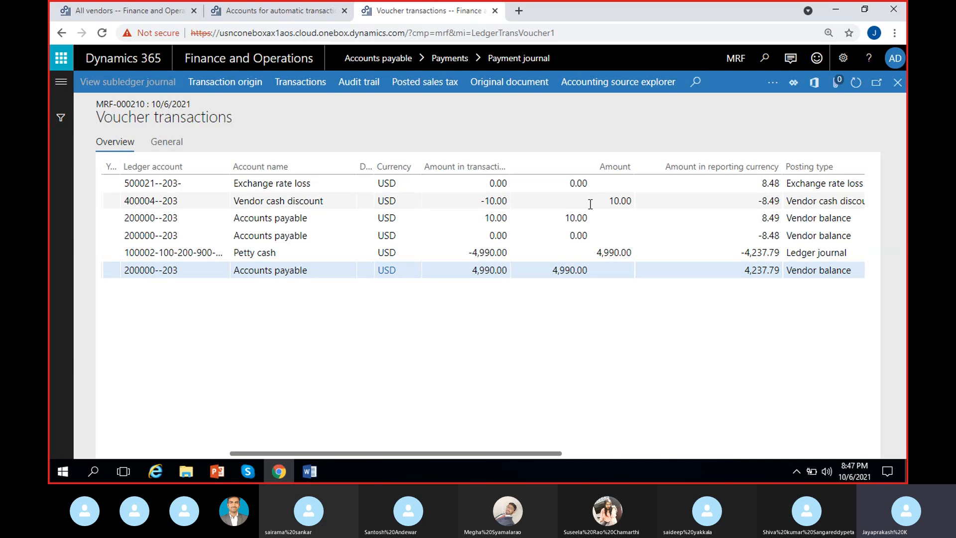
pyautogui.hscroll(-3, 279, 204)
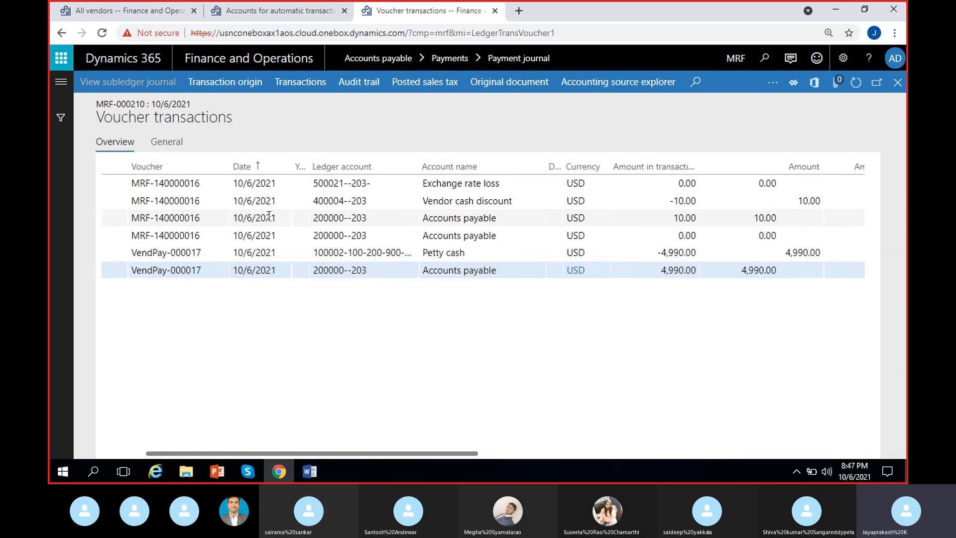
pyautogui.moveTo(313, 201); pyautogui.dragTo(344, 203)
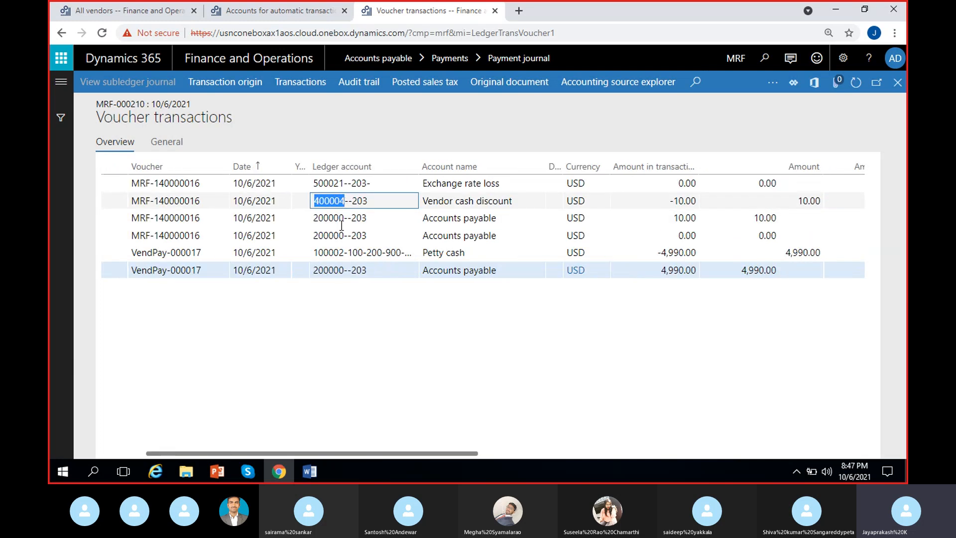
pyautogui.click(300, 321)
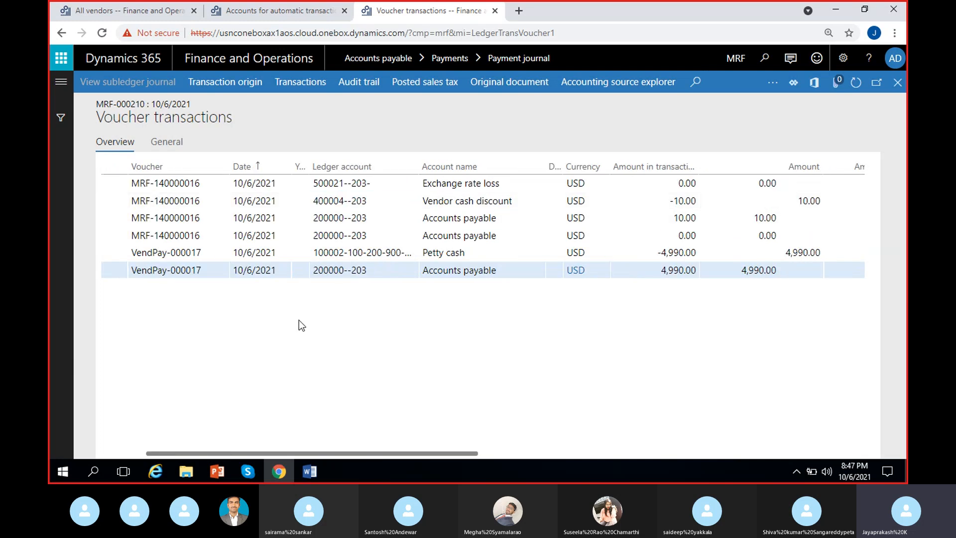
# - Compare the voucher transactions with the Vendor cash discount main account in the accounts for automatic transactions
pyautogui.click(275, 14)
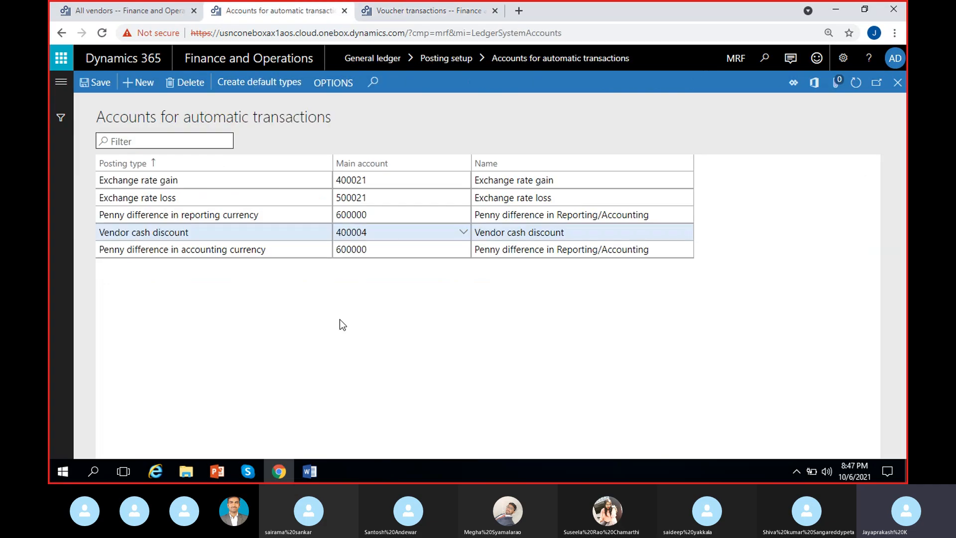
pyautogui.click(392, 15)
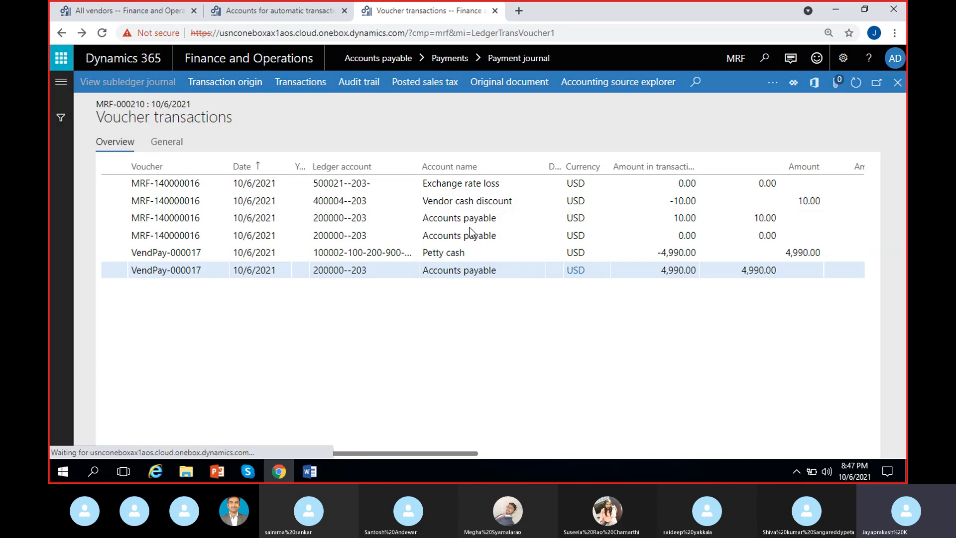
pyautogui.click(260, 14)
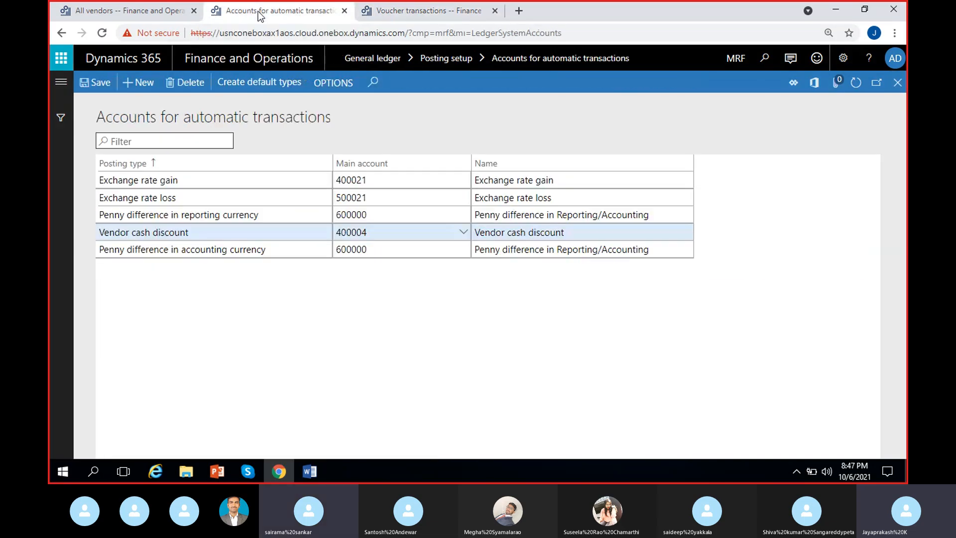
pyautogui.click(417, 15)
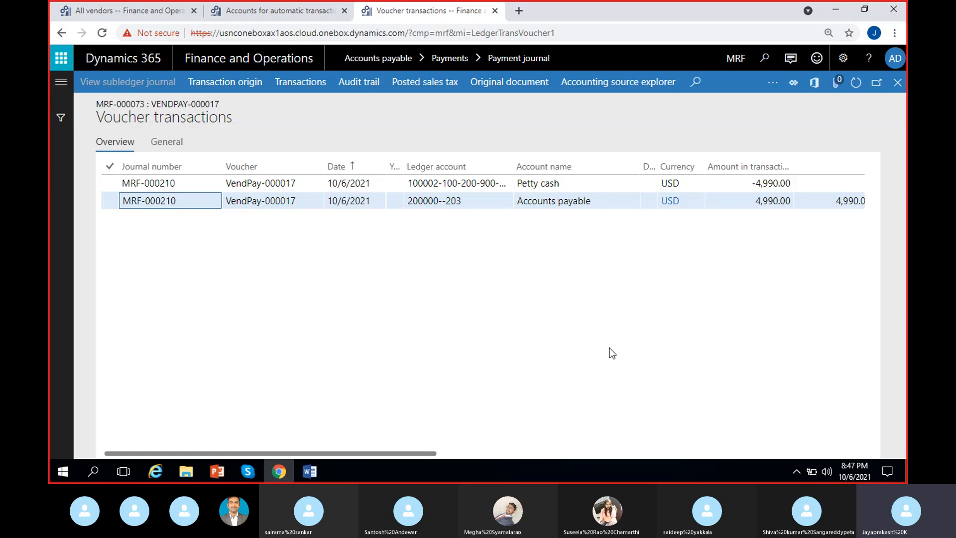
pyautogui.click(602, 305)
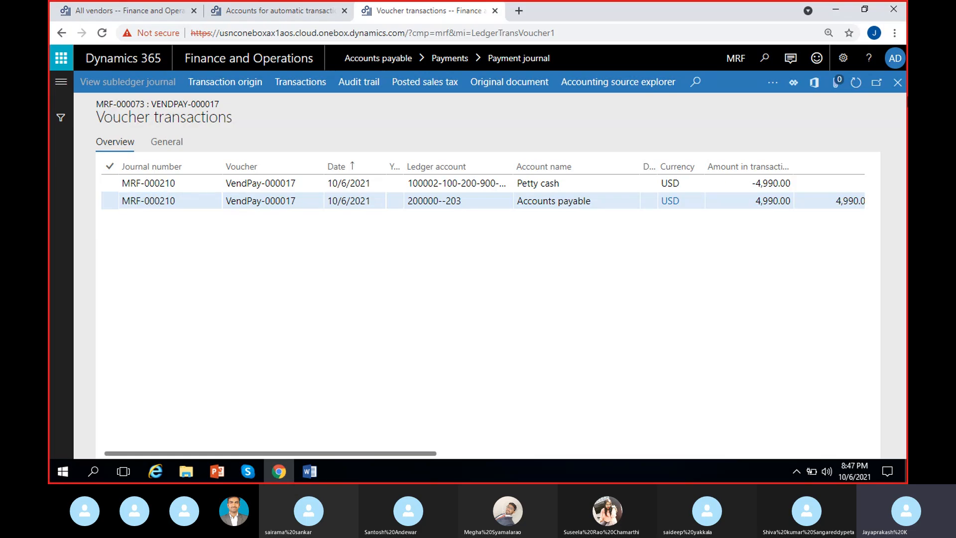
# - Return to the payment journal list, create a journal named VendPayJou and open its lines
pyautogui.click(898, 83)
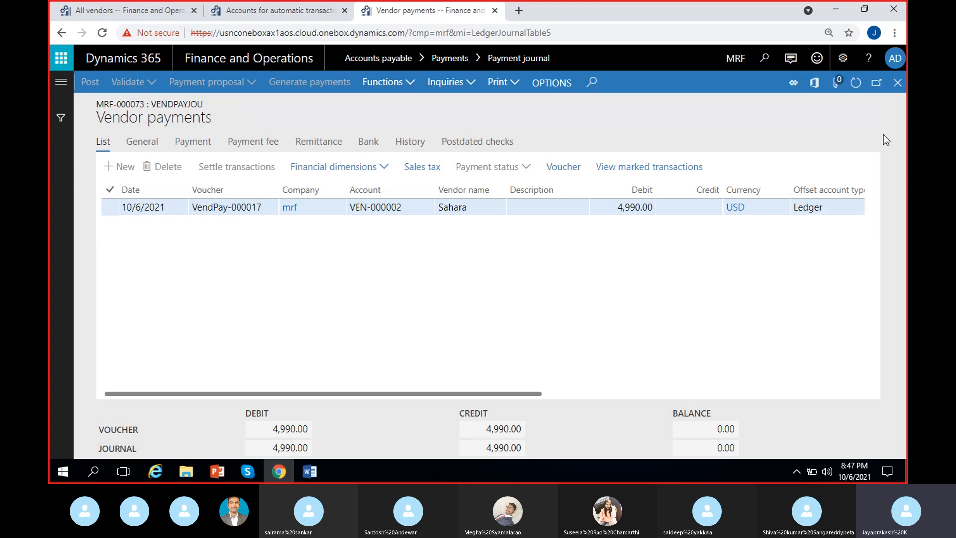
pyautogui.click(897, 83)
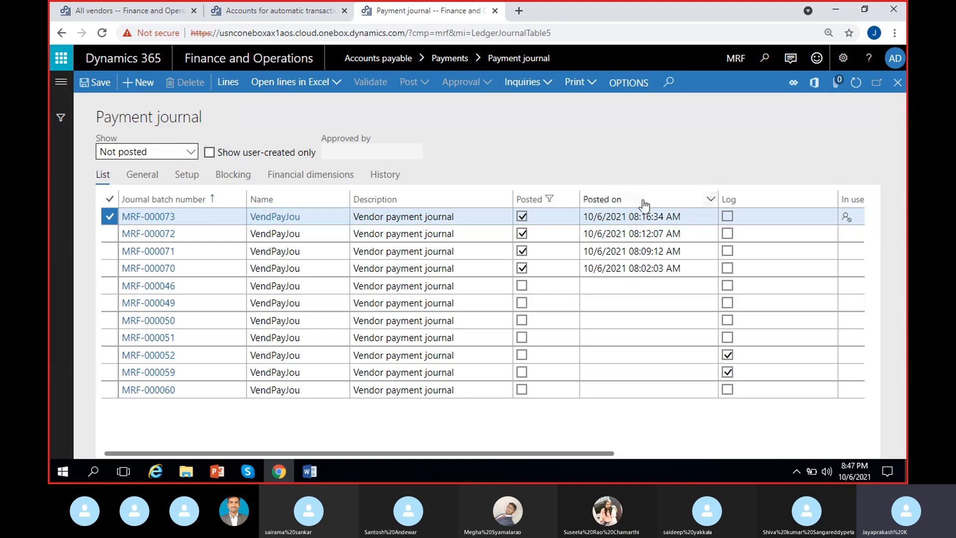
pyautogui.click(139, 84)
pyautogui.click(342, 215)
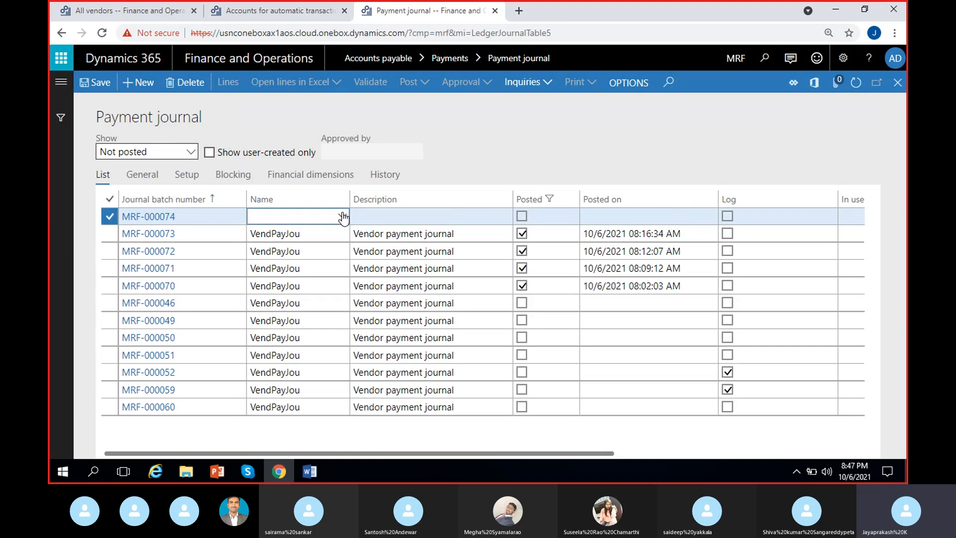
pyautogui.click(313, 249)
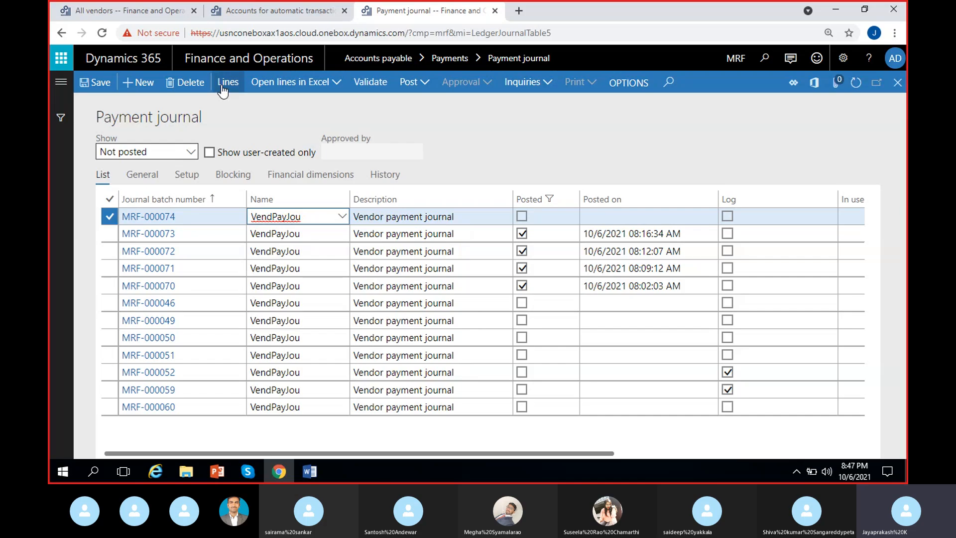
pyautogui.click(222, 87)
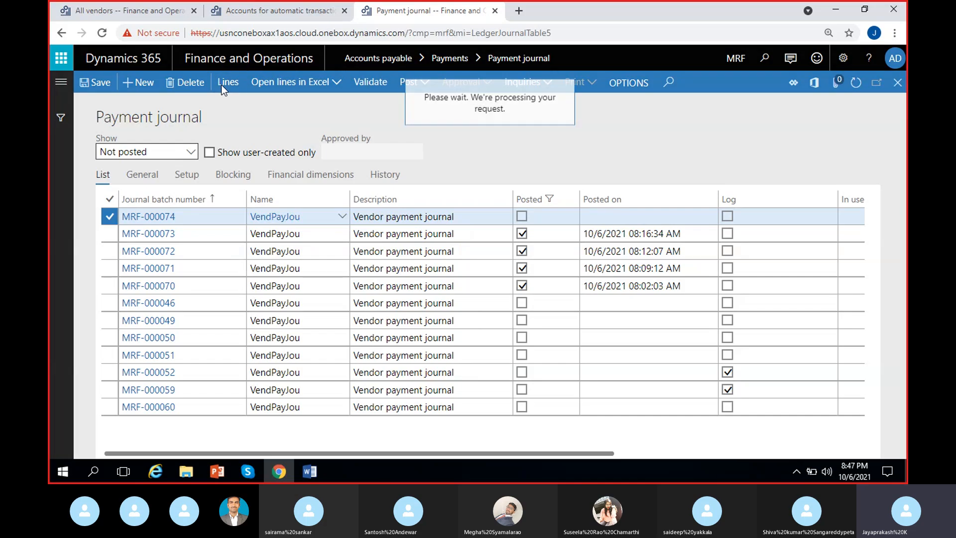
# - Select vendor Sahara on the new payment line and enter a debit of 1000
pyautogui.click(429, 210)
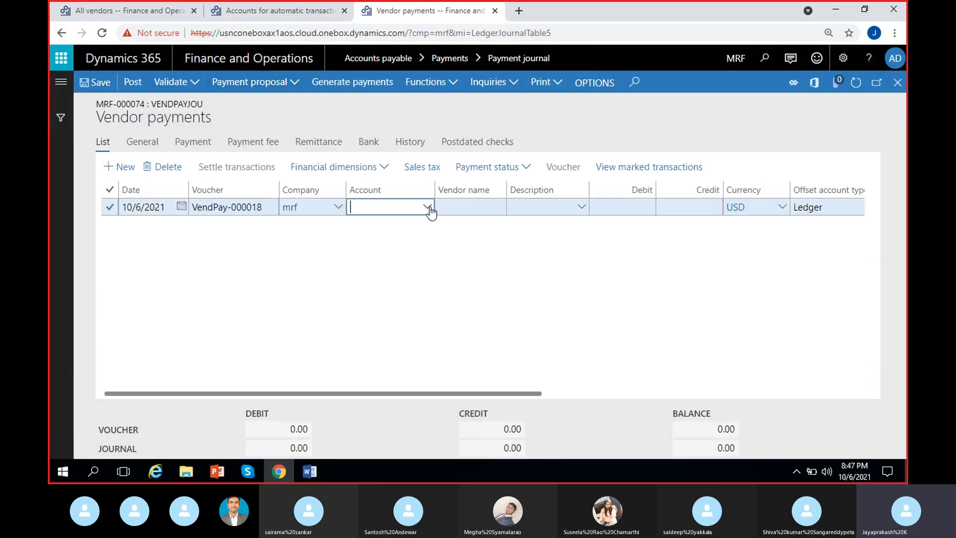
pyautogui.click(429, 208)
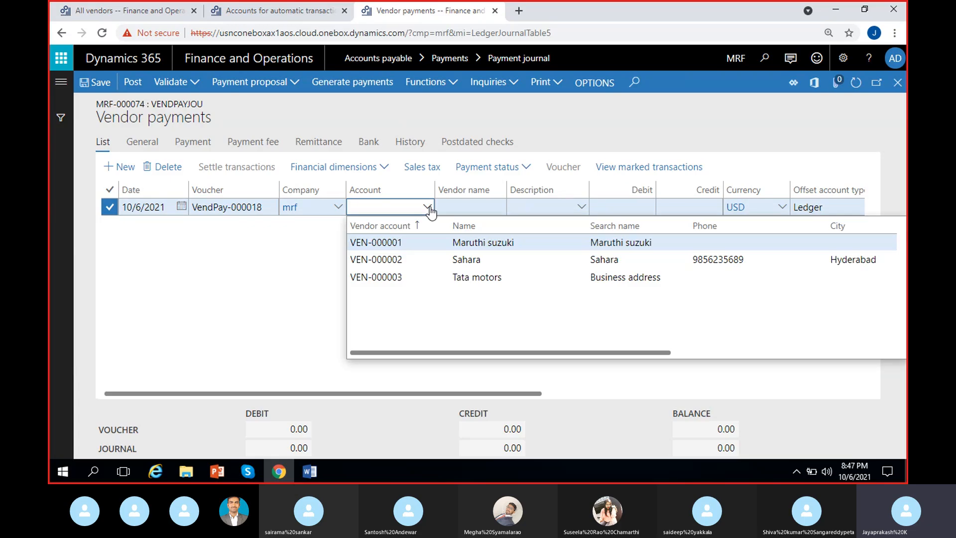
pyautogui.click(468, 262)
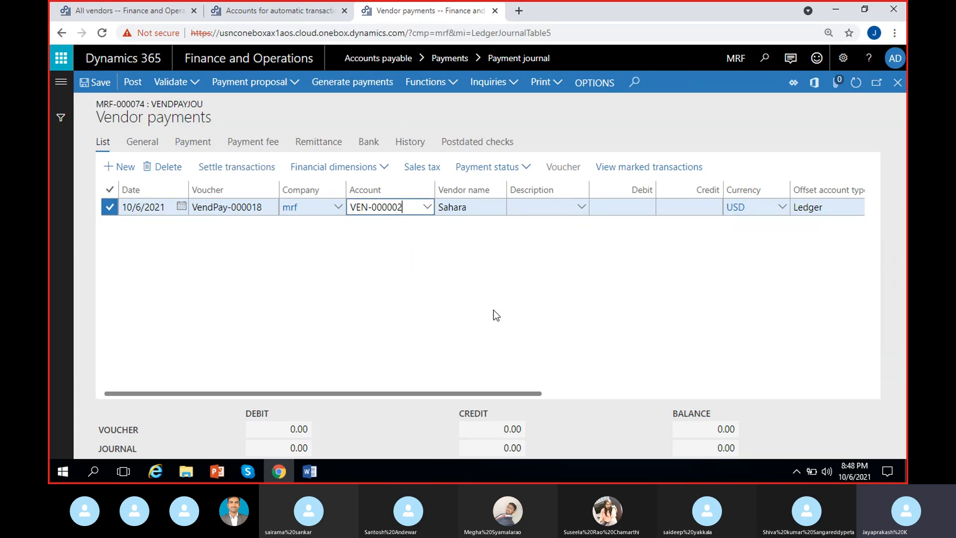
pyautogui.click(640, 207)
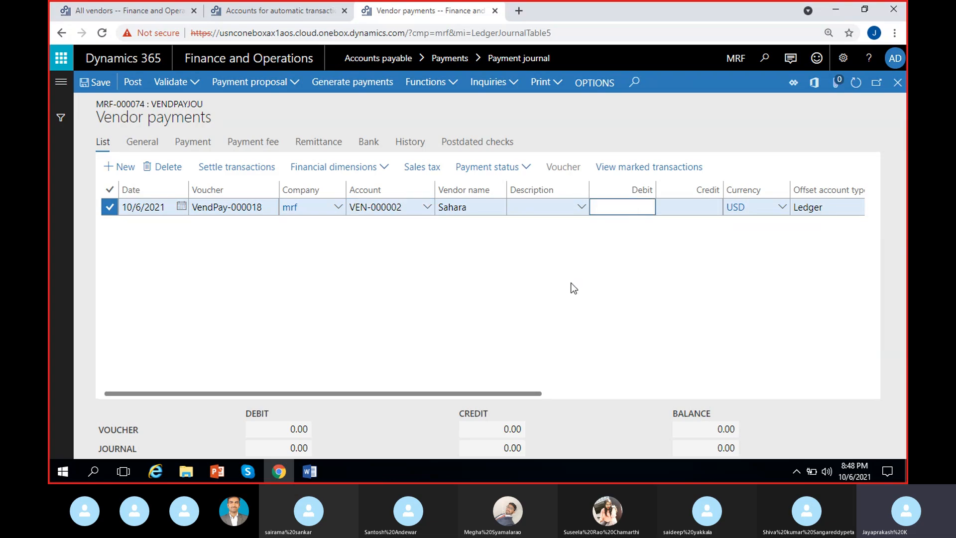
pyautogui.write('1000')
pyautogui.click(624, 299)
# - Clear the Check method of payment from the Sahara payment line
pyautogui.hscroll(3, 625, 300)
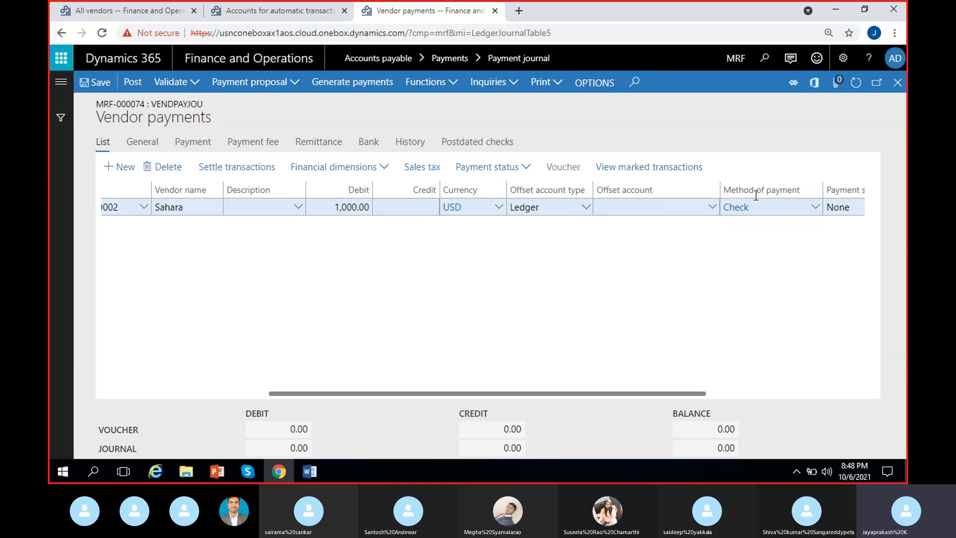
pyautogui.click(712, 207)
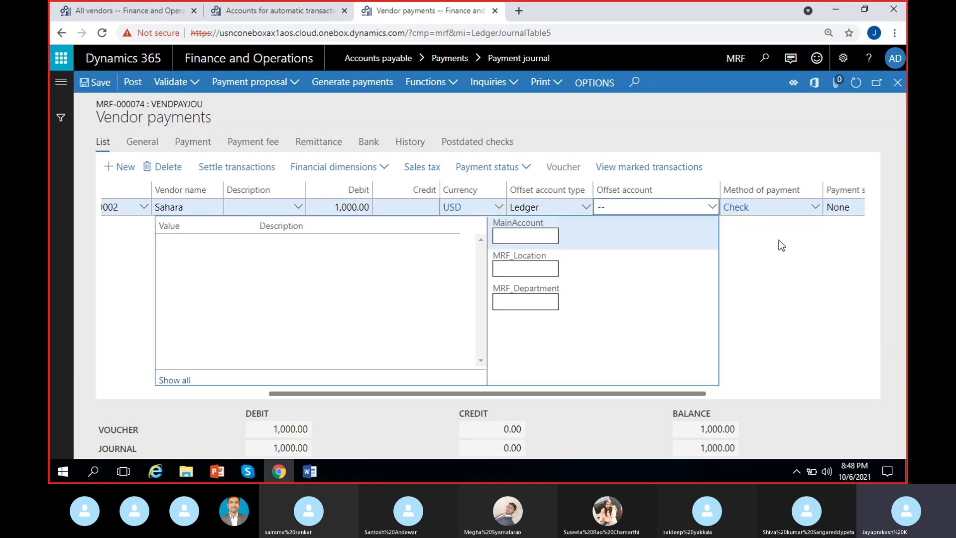
pyautogui.press('Tab')
pyautogui.press('BackSpace')
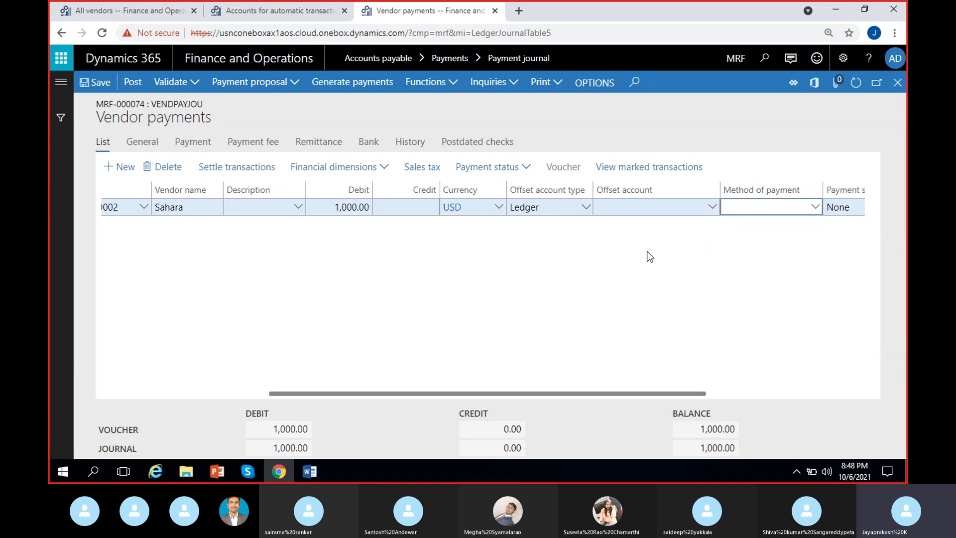
# - Set the offset account to Petty cash 100002 with location 100, department 200, customer 900 and cost center CC/1
pyautogui.click(712, 209)
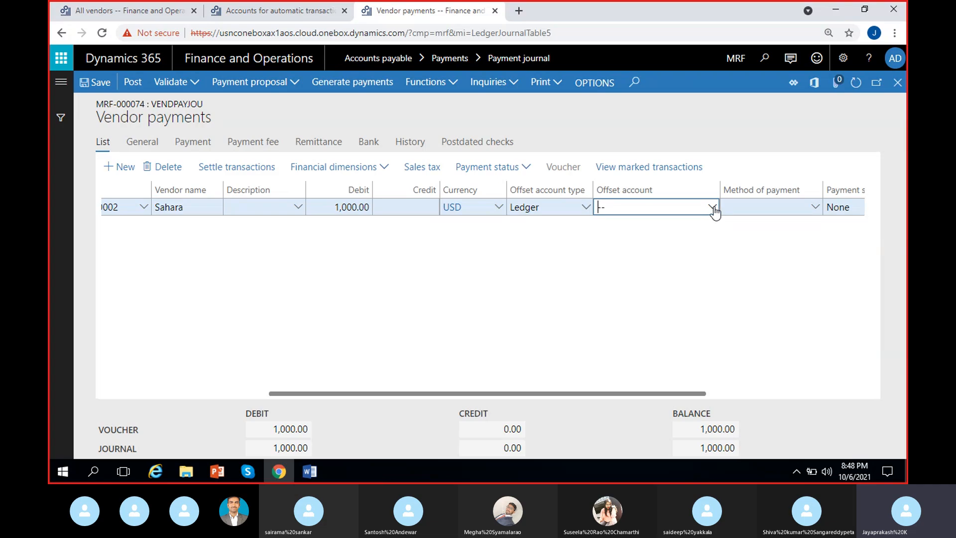
pyautogui.click(714, 209)
pyautogui.click(294, 258)
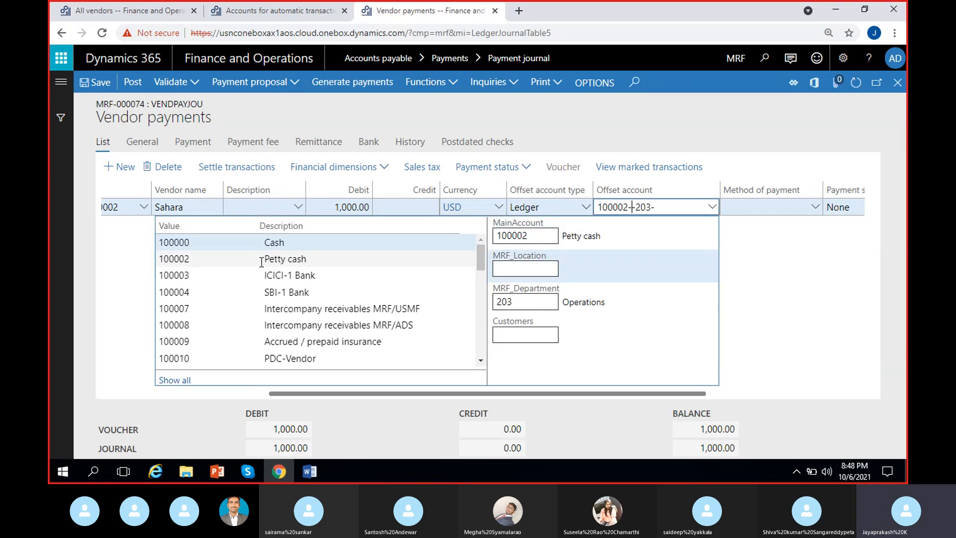
pyautogui.click(508, 282)
pyautogui.press('BackSpace')
pyautogui.write('0')
pyautogui.click(522, 272)
pyautogui.write('100')
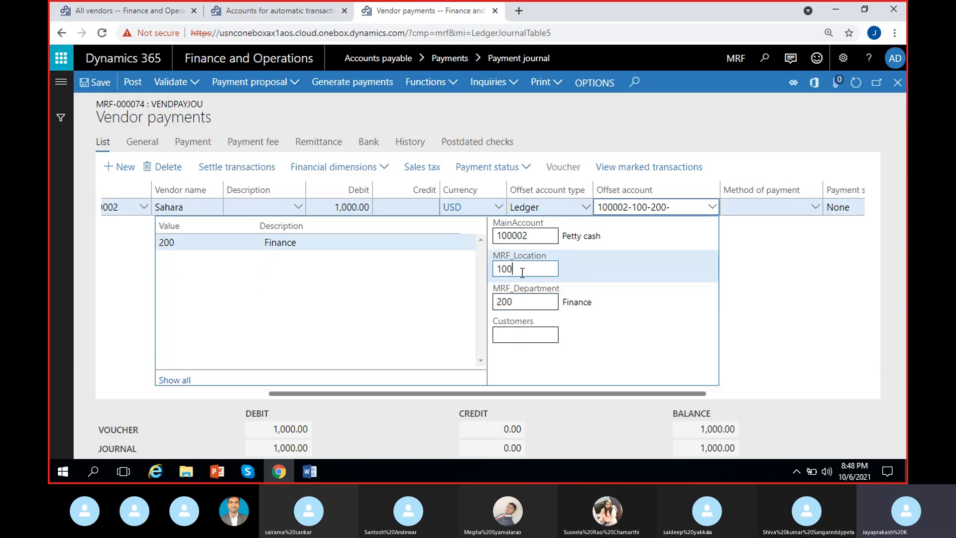
pyautogui.press('Tab')
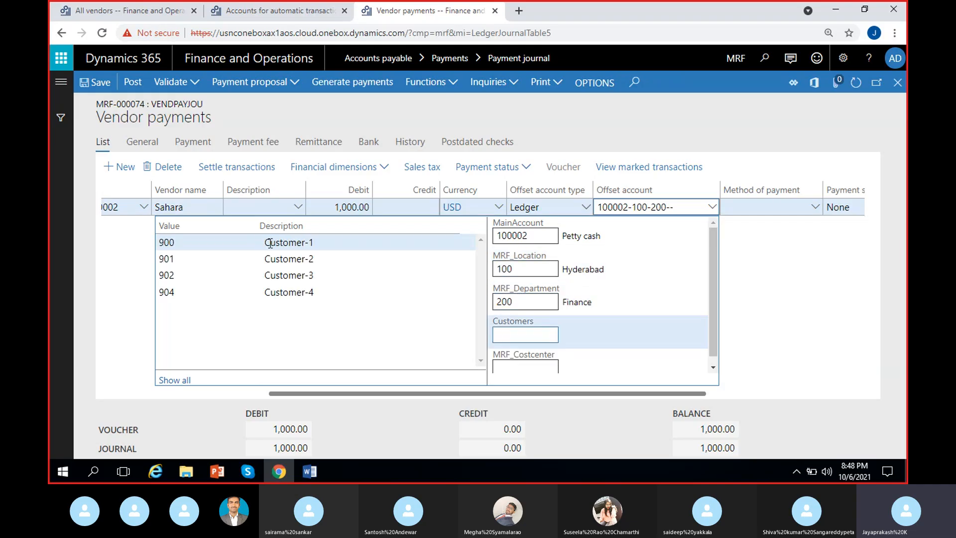
pyautogui.click(272, 243)
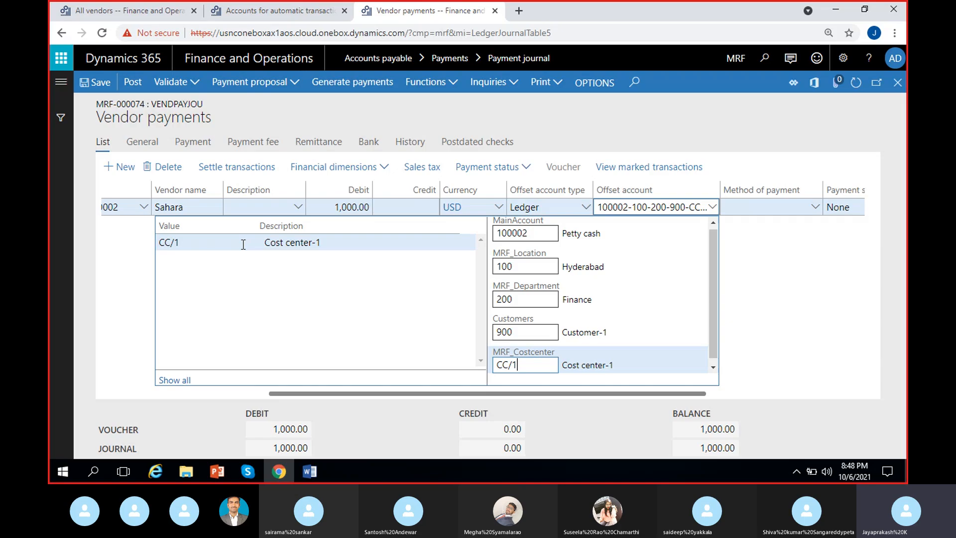
# - Try the prepayment journal voucher option in the Sahara line's payment details
pyautogui.click(132, 255)
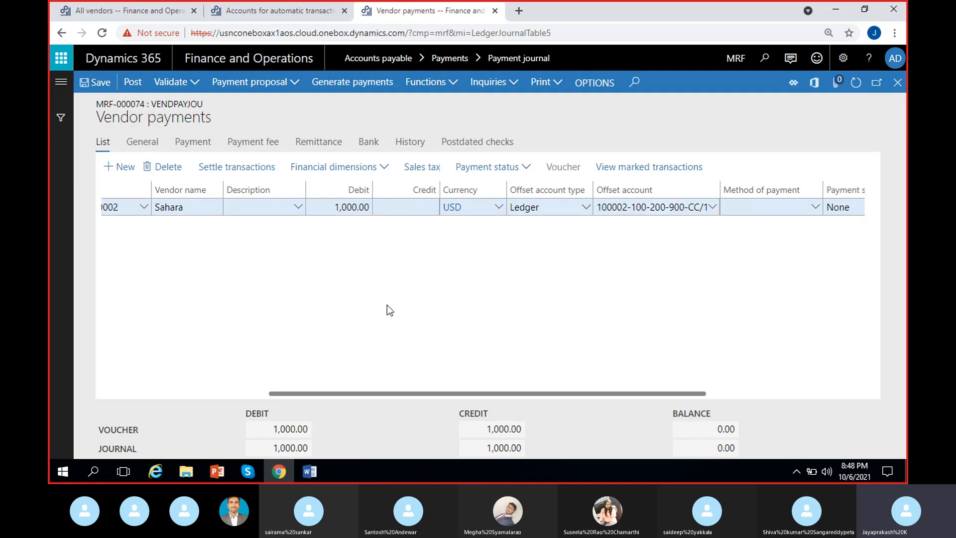
pyautogui.hscroll(-4, 319, 318)
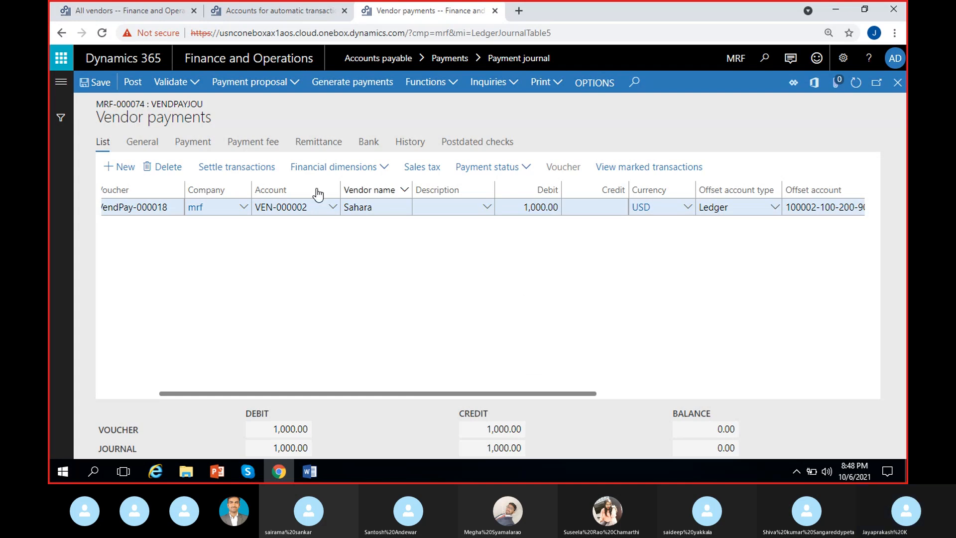
pyautogui.click(192, 145)
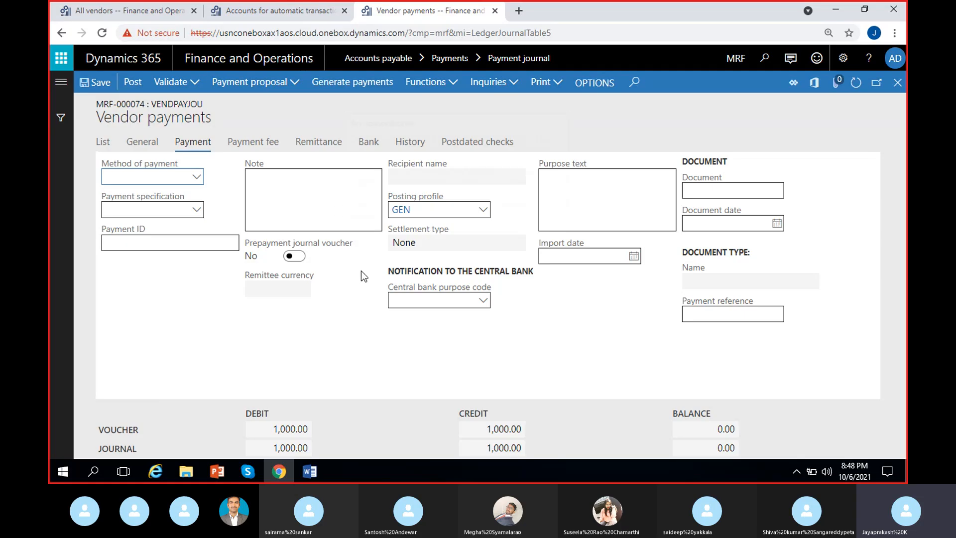
pyautogui.click(300, 258)
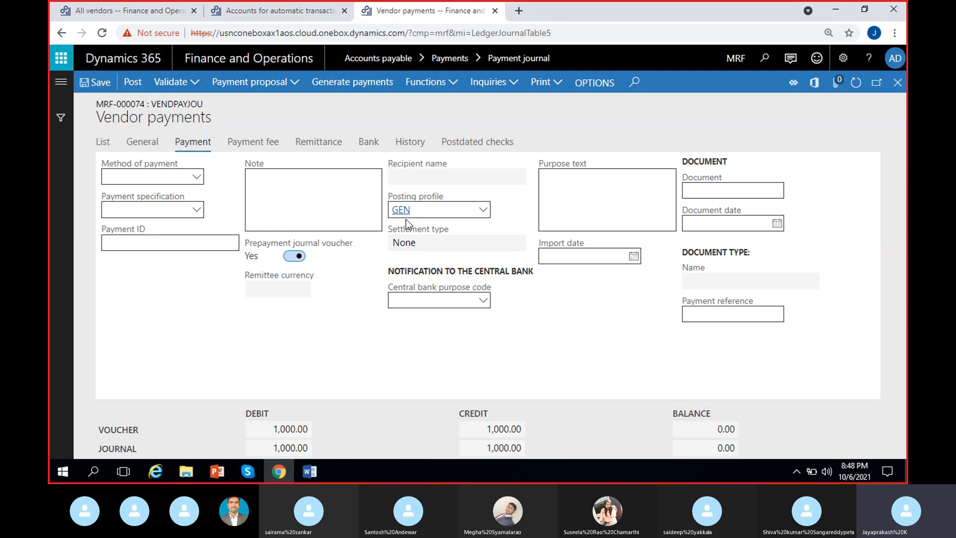
pyautogui.click(295, 256)
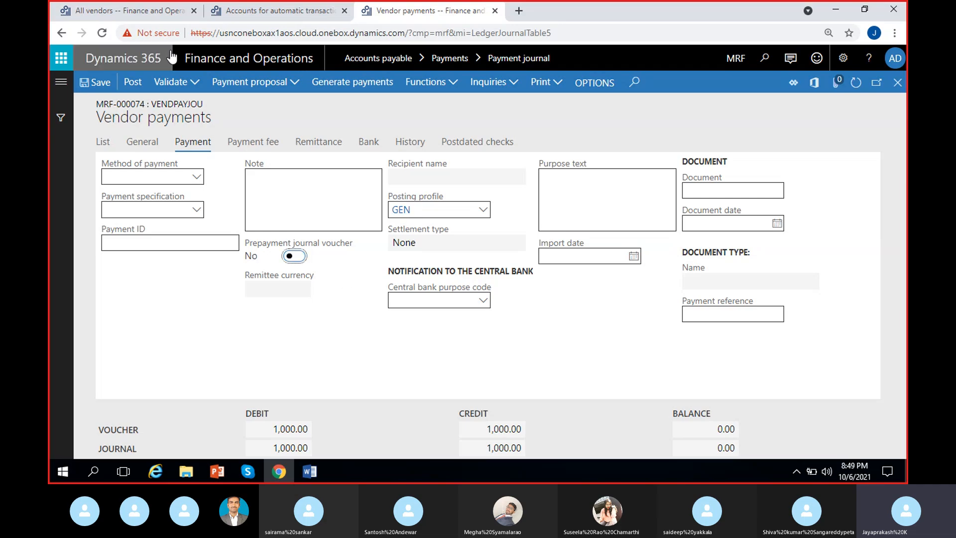
# - Open the Accounts payable parameters in place of the accounts for automatic transactions page
pyautogui.click(122, 11)
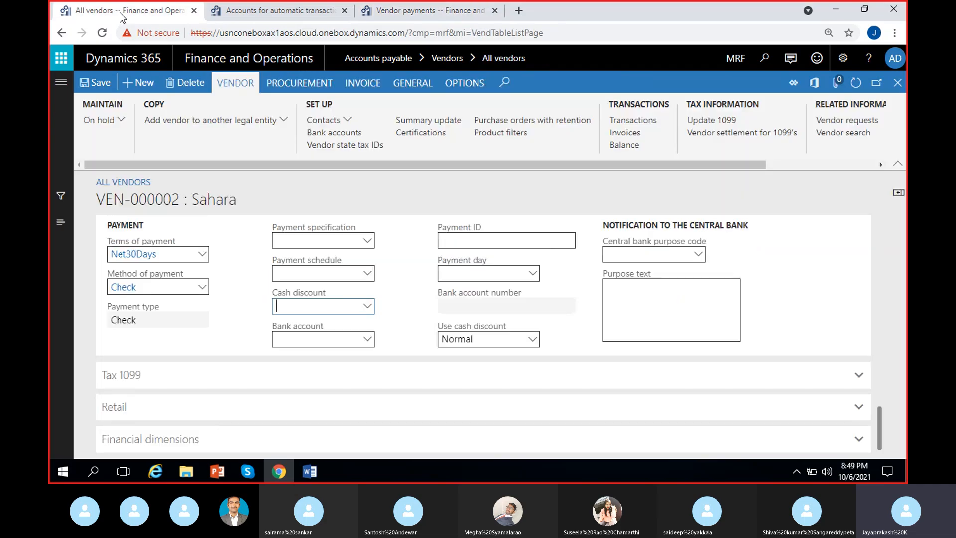
pyautogui.click(273, 8)
pyautogui.click(61, 82)
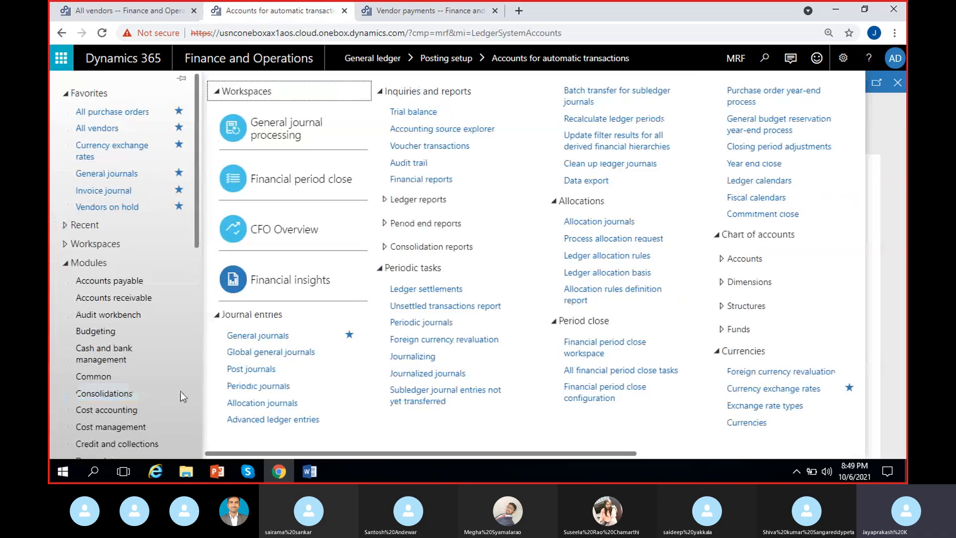
pyautogui.click(124, 264)
pyautogui.click(124, 264)
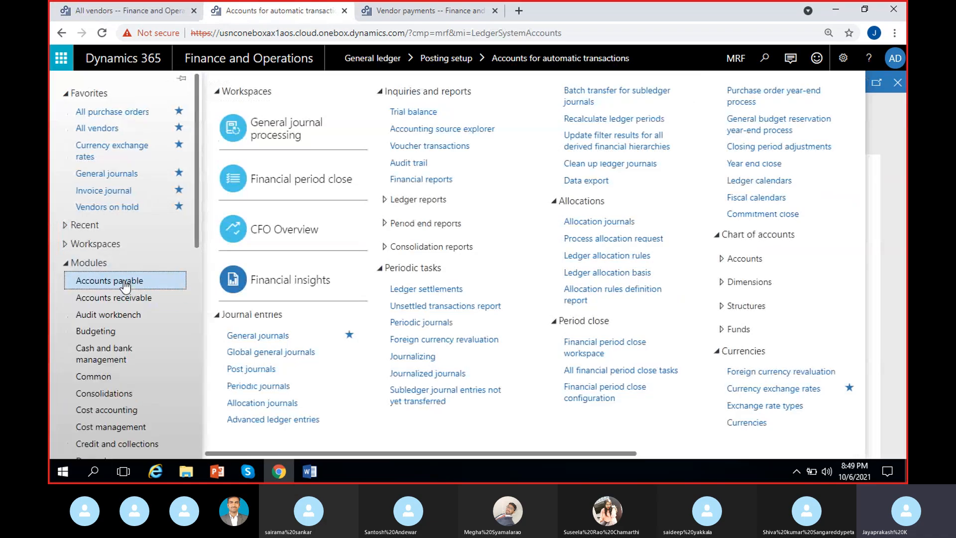
pyautogui.click(124, 285)
pyautogui.moveTo(434, 452); pyautogui.dragTo(669, 453)
pyautogui.click(421, 370)
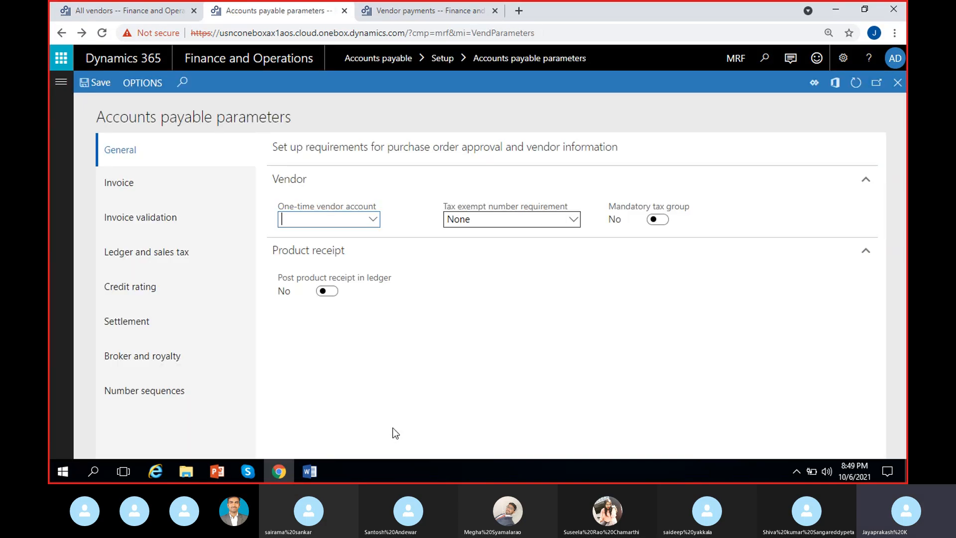
# - In the ledger and sales tax parameters, set the payment journal and prepayment invoice posting profiles to PRE and save
pyautogui.click(151, 256)
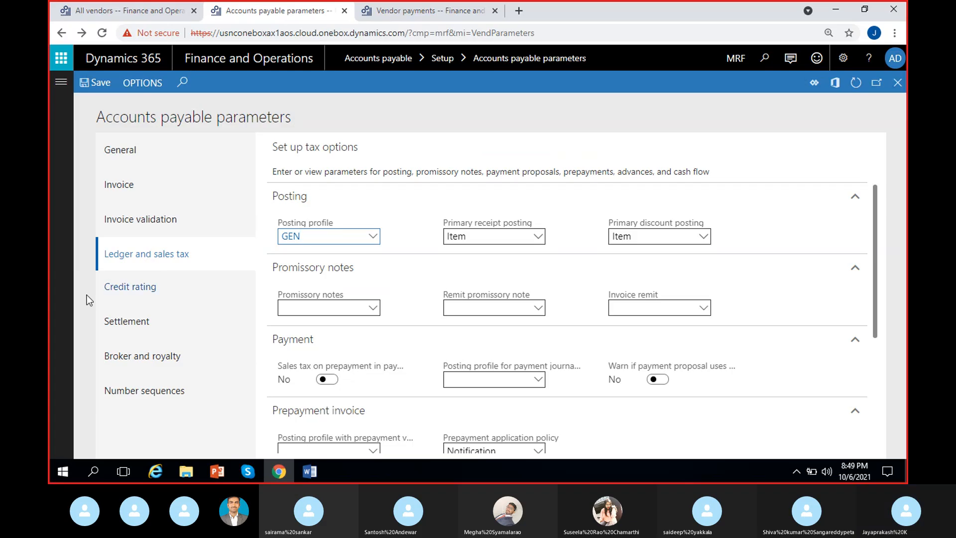
pyautogui.scroll(-1, 356, 360)
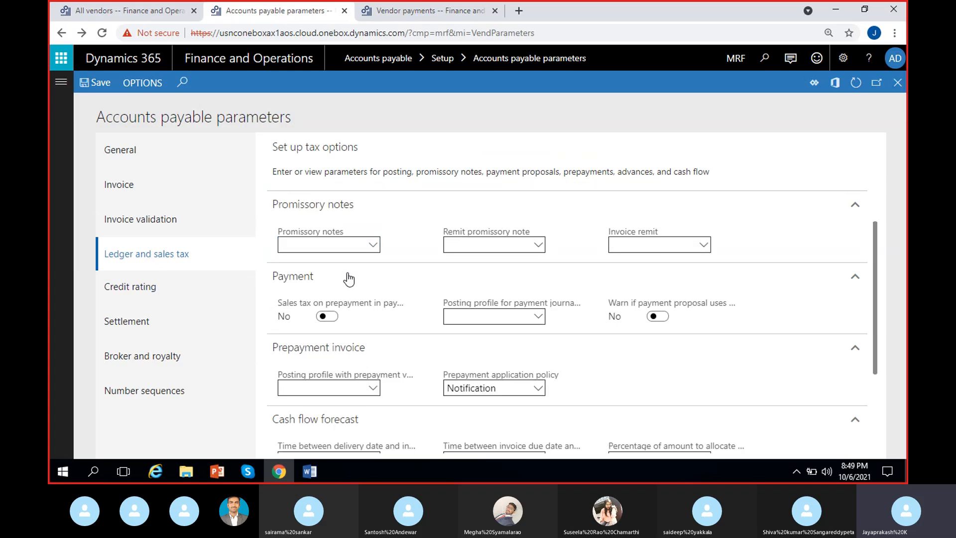
pyautogui.click(538, 319)
pyautogui.click(500, 212)
pyautogui.click(373, 388)
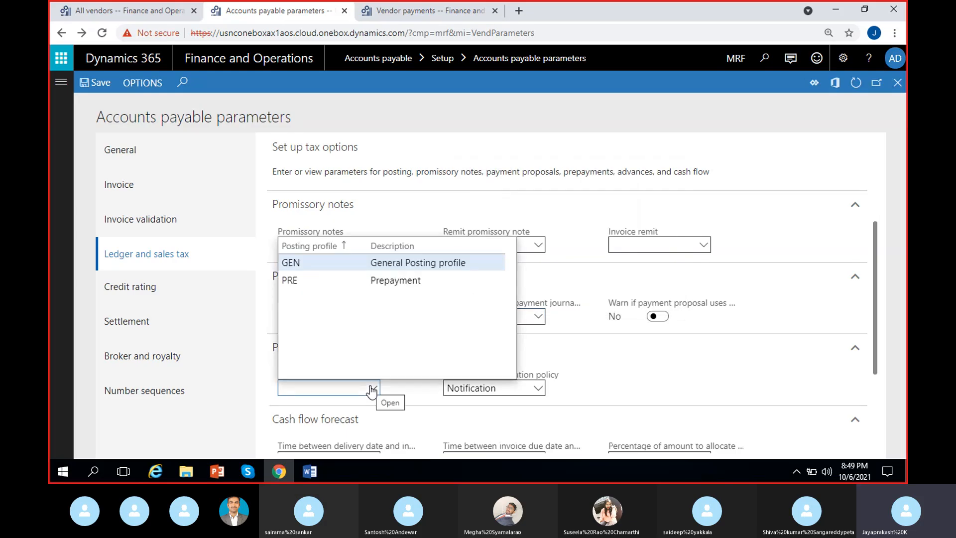
pyautogui.click(373, 279)
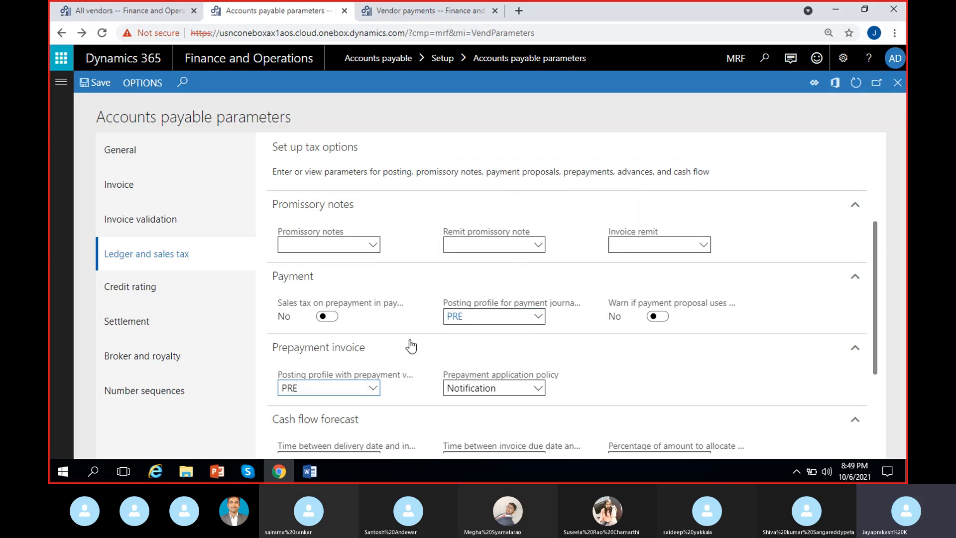
pyautogui.click(401, 384)
pyautogui.click(104, 86)
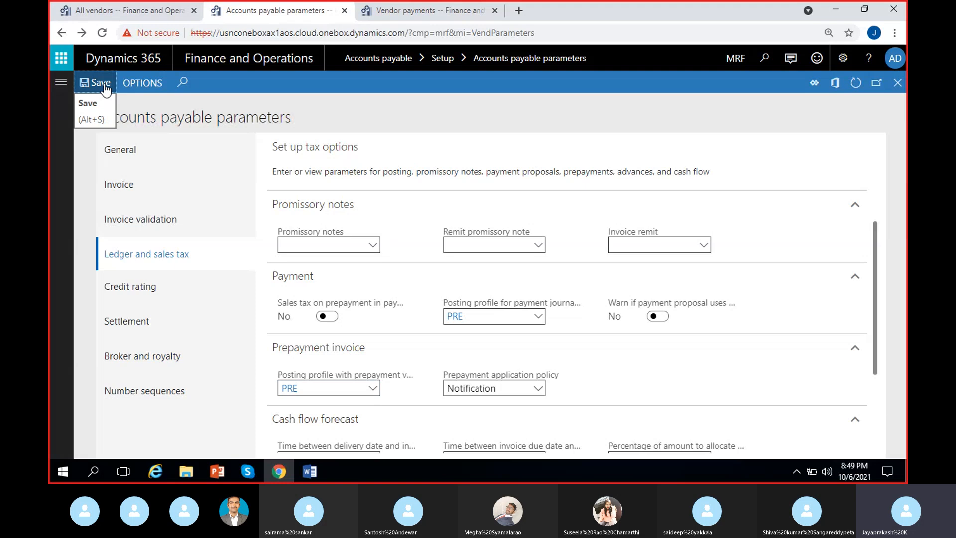
# - Return to the vendor payment lines, refresh them and mark the Sahara payment as a prepayment journal voucher
pyautogui.click(399, 12)
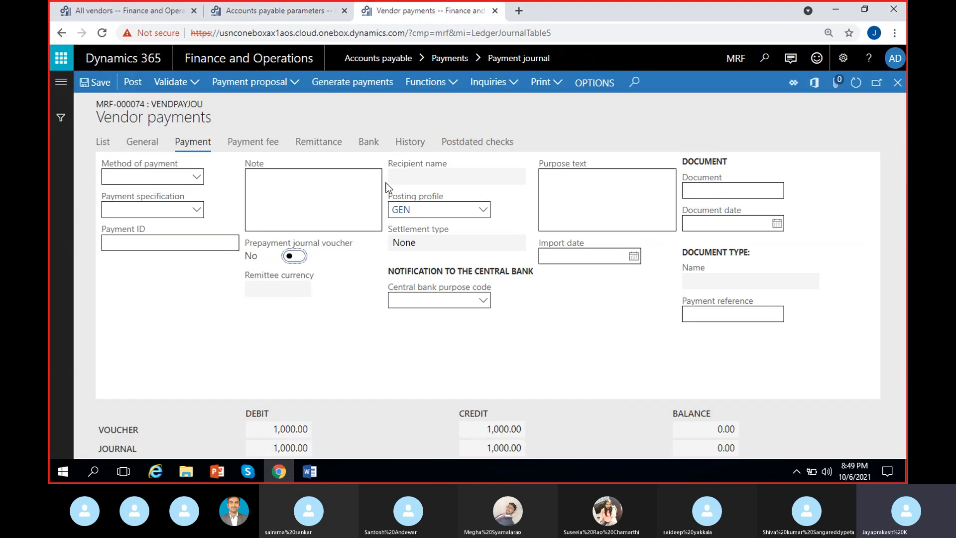
pyautogui.click(858, 85)
pyautogui.click(294, 256)
pyautogui.click(294, 256)
pyautogui.click(102, 143)
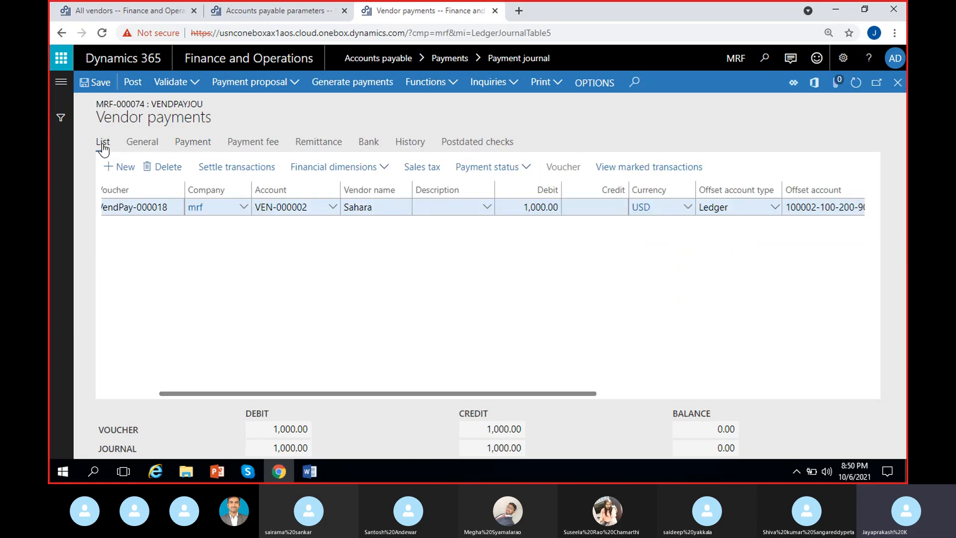
pyautogui.hscroll(3, 565, 253)
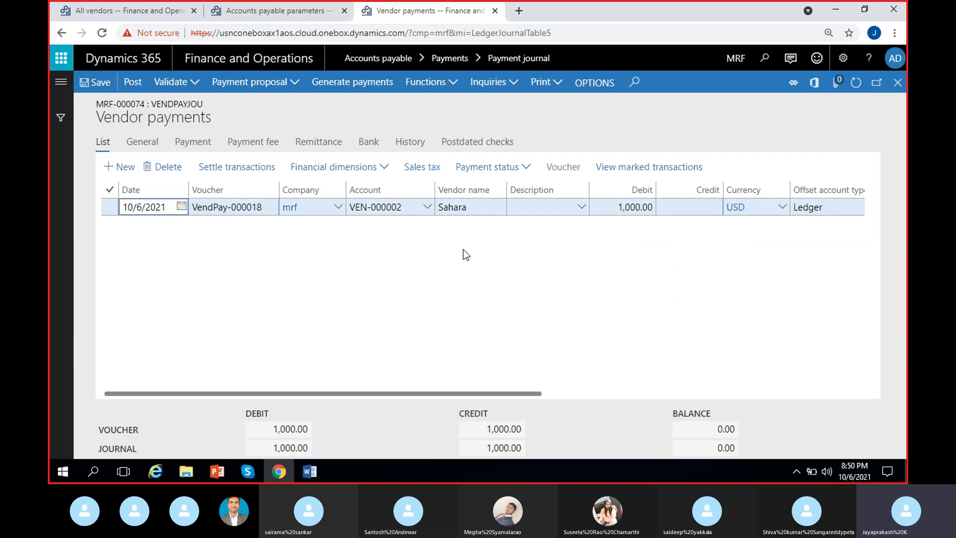
pyautogui.hscroll(5, 823, 255)
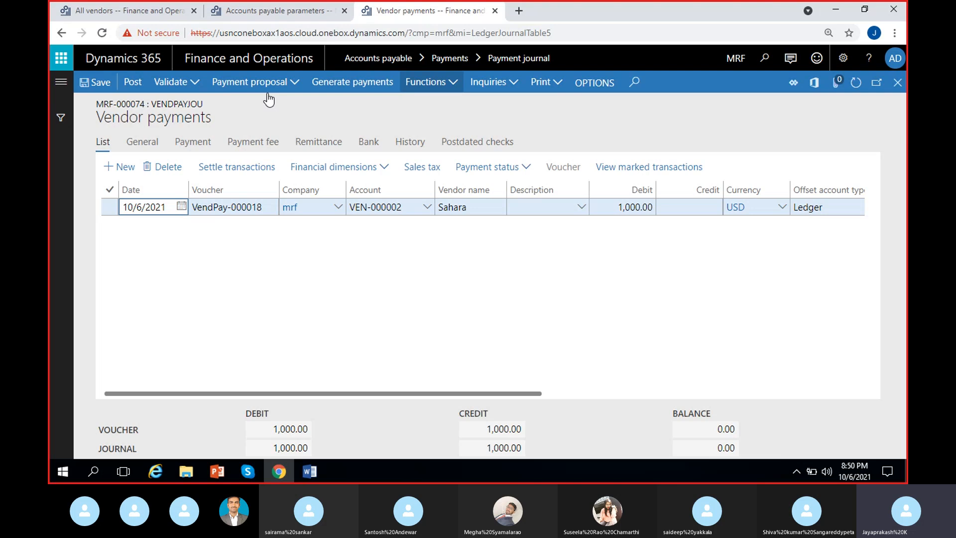
pyautogui.click(193, 142)
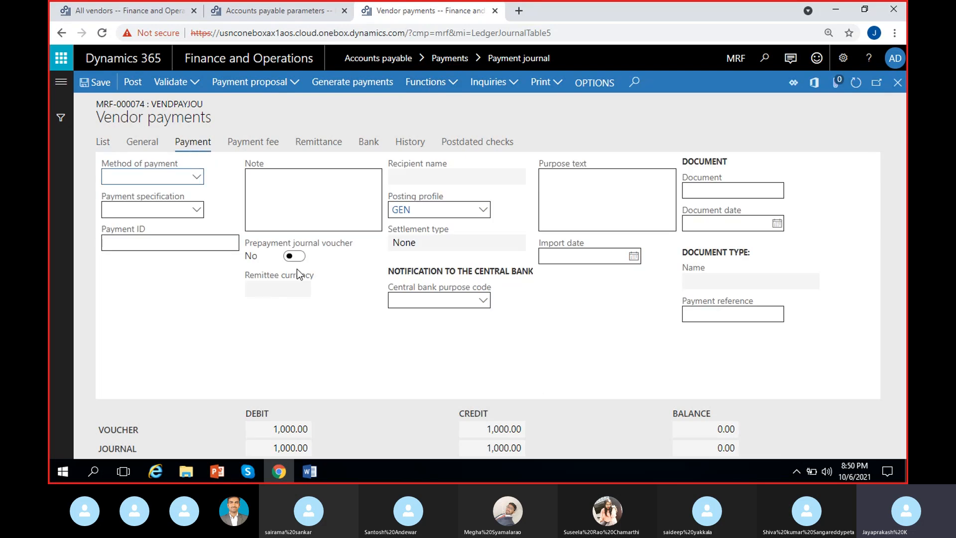
pyautogui.click(295, 255)
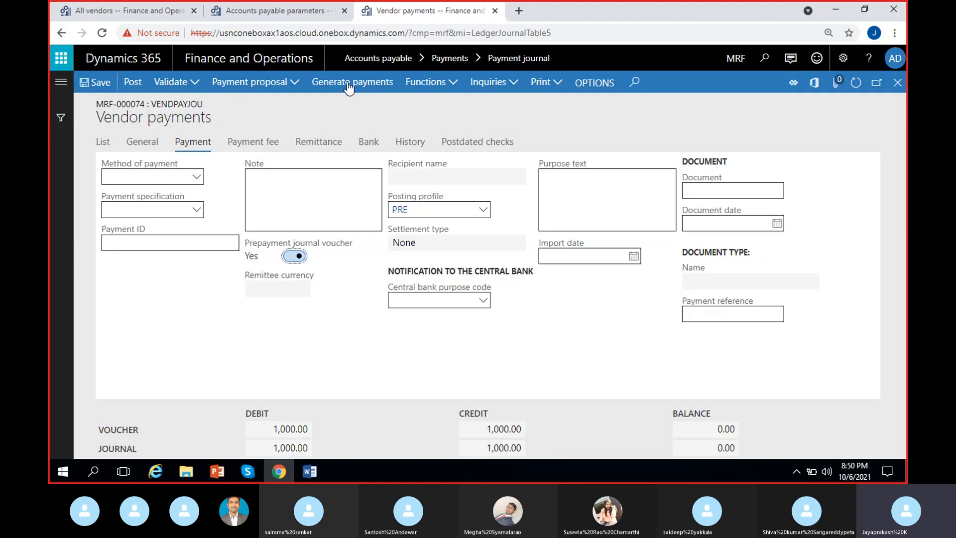
# - Recheck the prepayment posting profiles in the parameters and try to post the Sahara payment journal
pyautogui.click(297, 11)
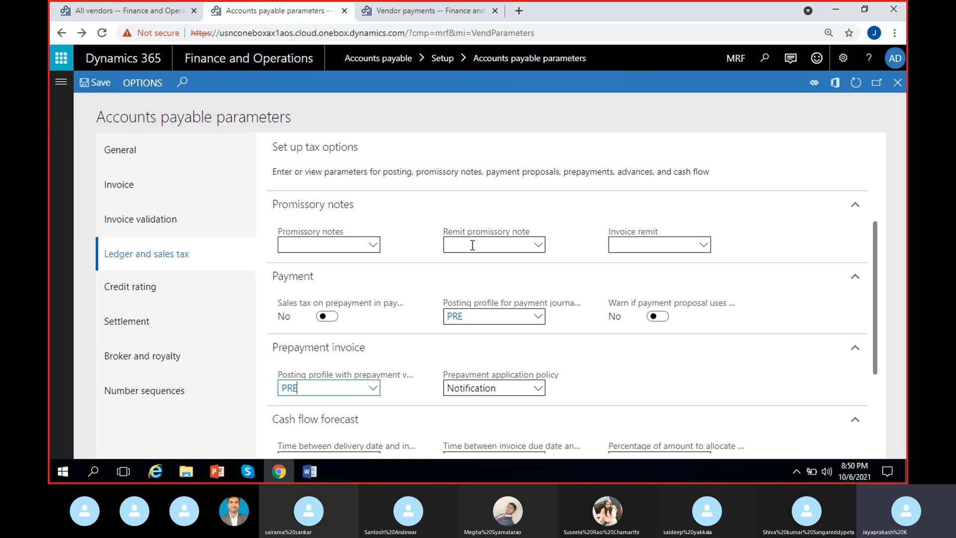
pyautogui.click(438, 14)
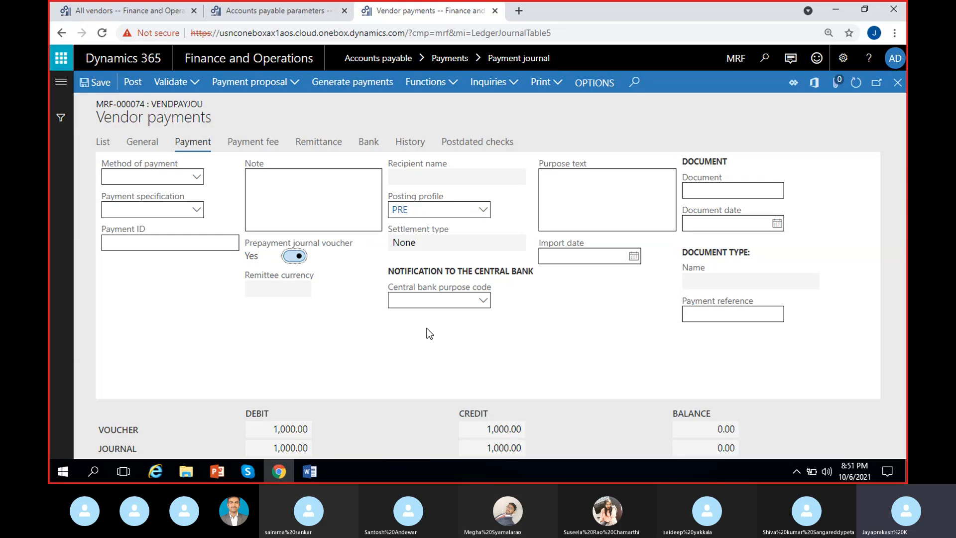
pyautogui.click(101, 143)
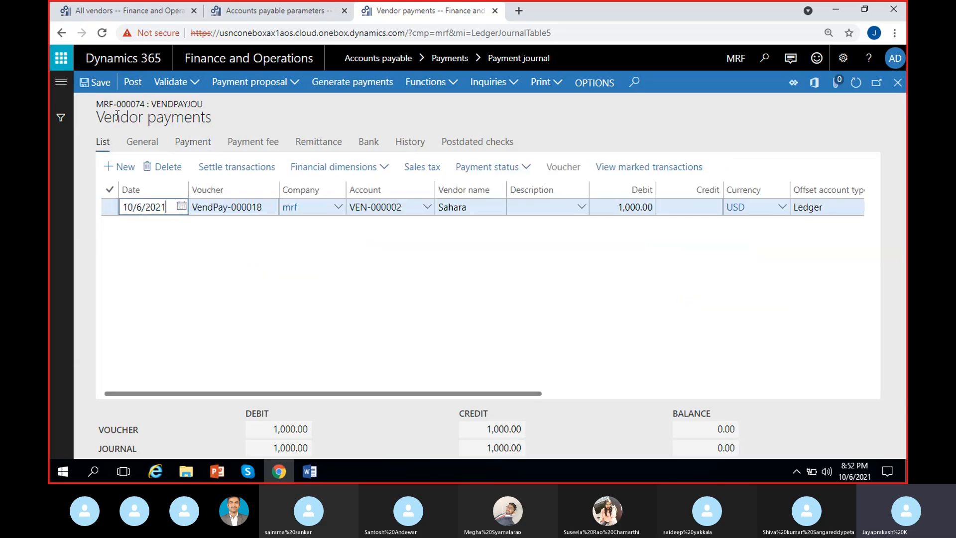
pyautogui.click(132, 83)
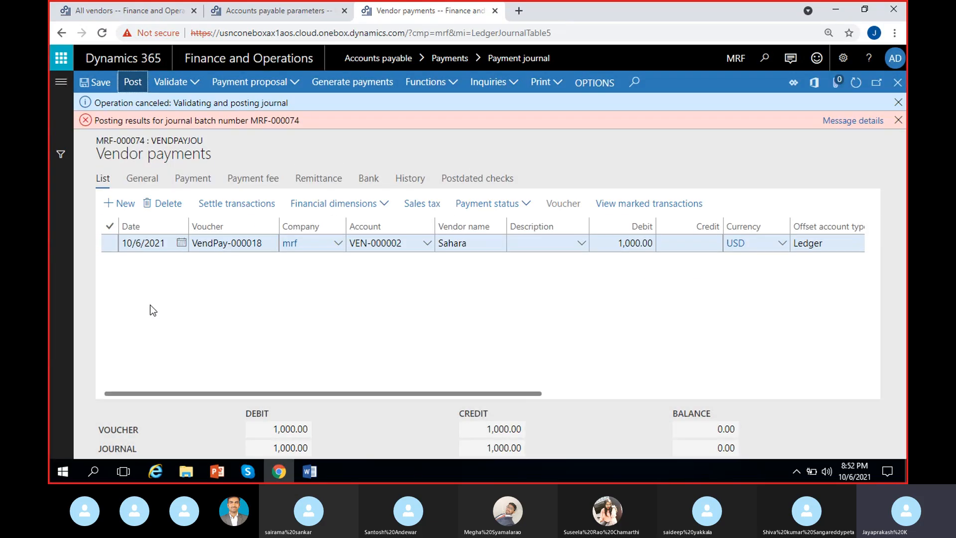
# - Examine the posting message details and compare the reported main account with the payment line's offset account
pyautogui.click(841, 122)
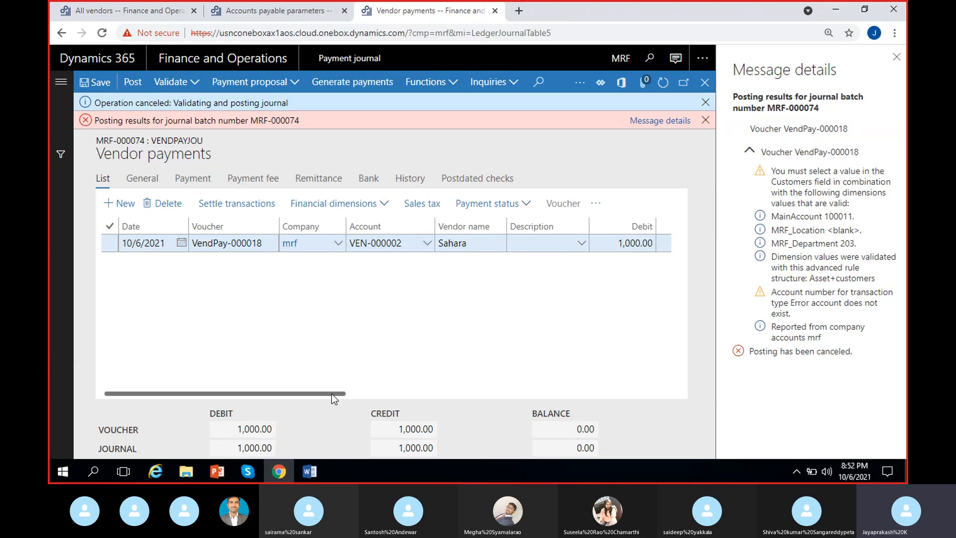
pyautogui.click(570, 393)
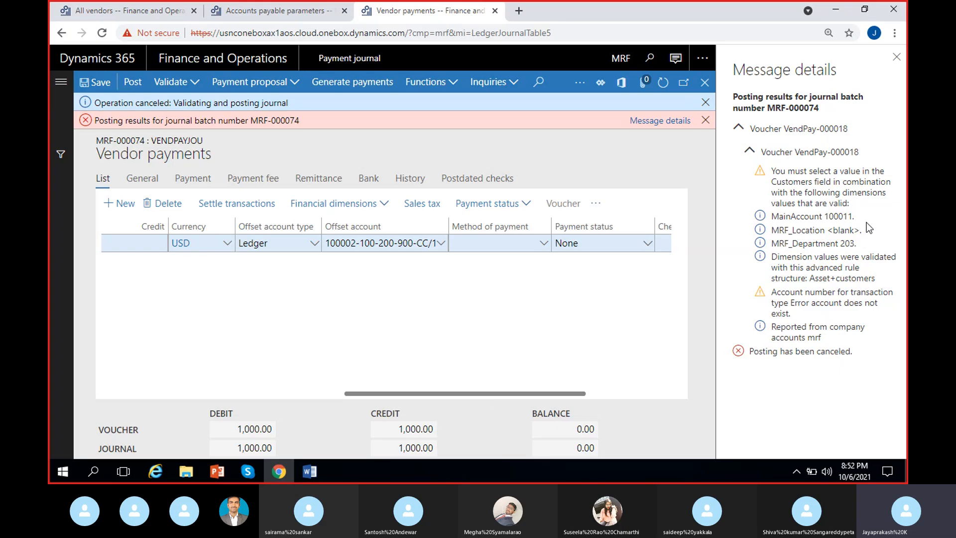
pyautogui.moveTo(825, 216); pyautogui.dragTo(854, 219)
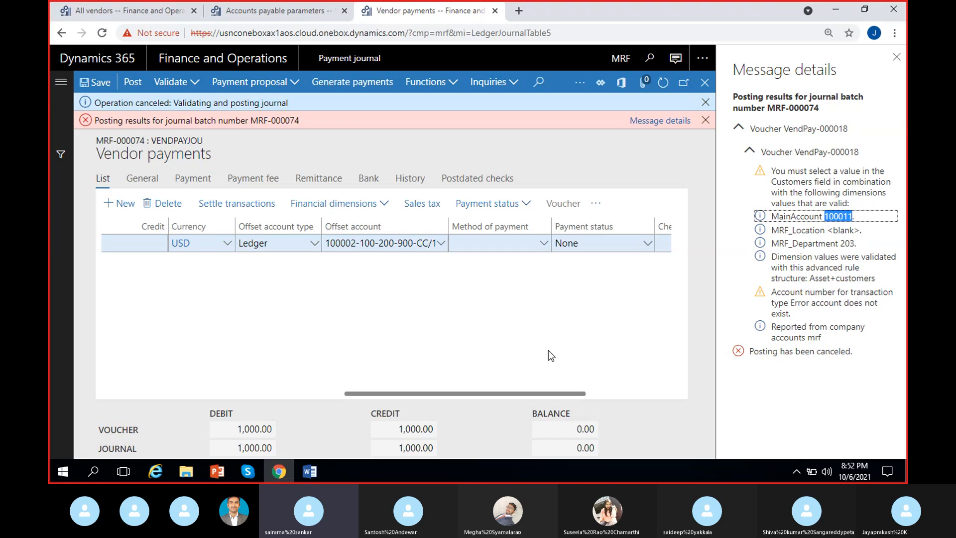
# - Open the account financial dimensions of the Sahara payment line and set Customers to 900 (Customer-1)
pyautogui.moveTo(553, 393); pyautogui.dragTo(305, 324)
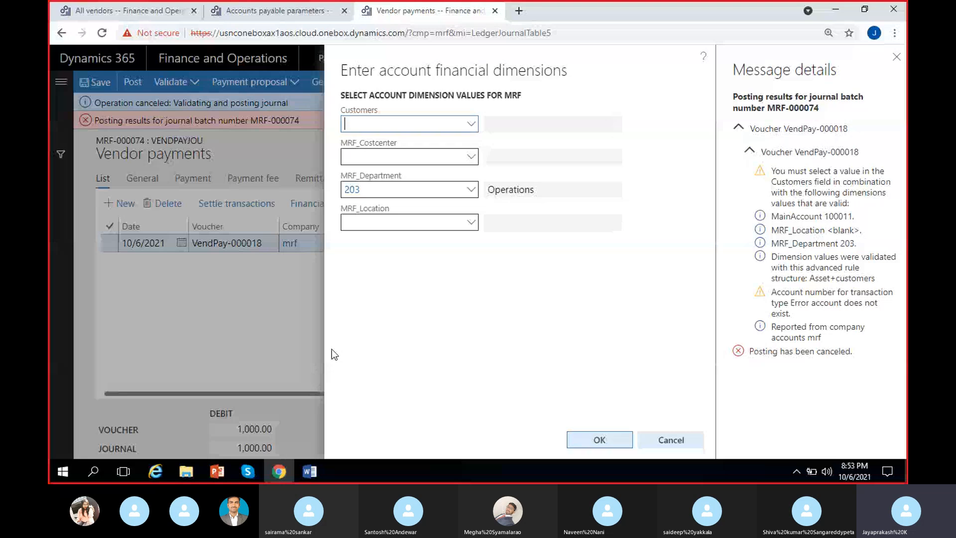
pyautogui.doubleClick(836, 216)
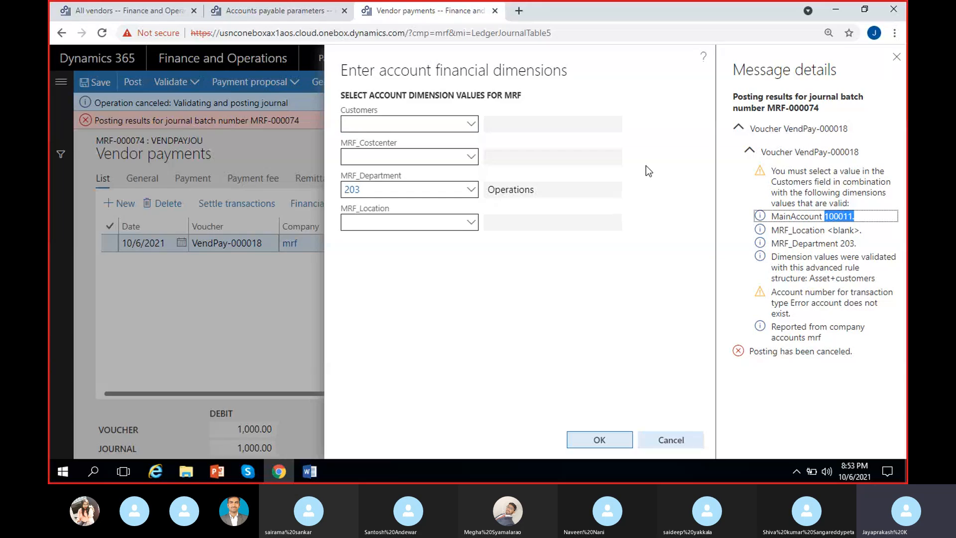
pyautogui.click(826, 216)
pyautogui.moveTo(824, 216); pyautogui.dragTo(851, 216)
pyautogui.click(513, 289)
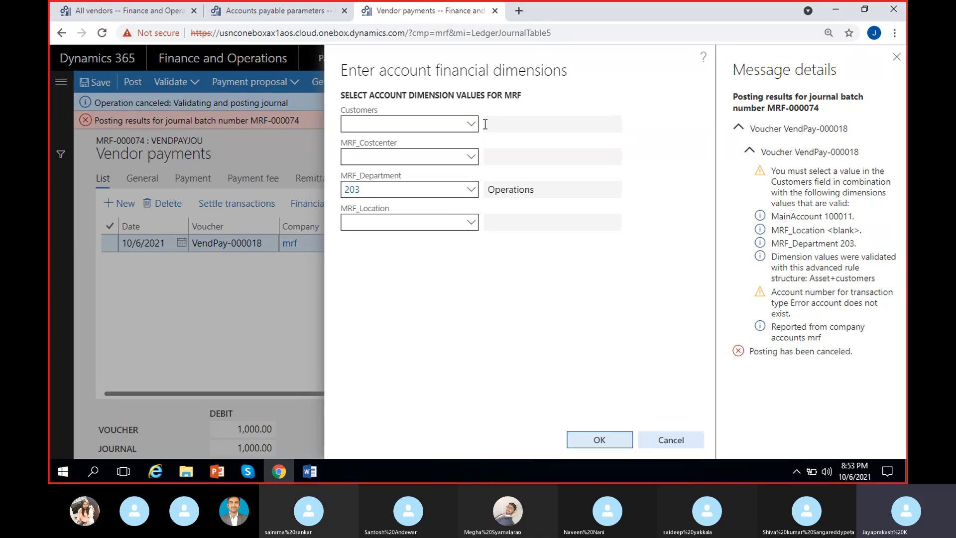
pyautogui.click(470, 128)
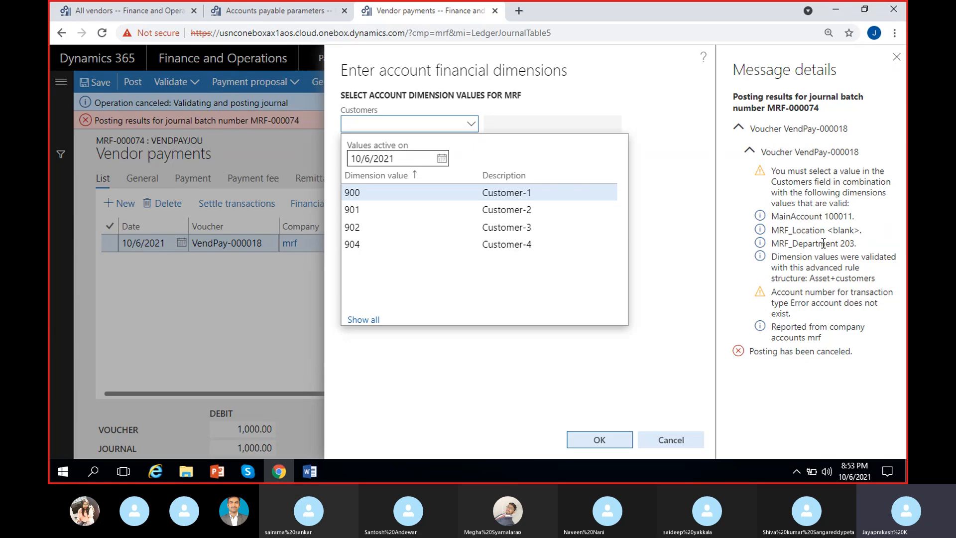
pyautogui.click(463, 199)
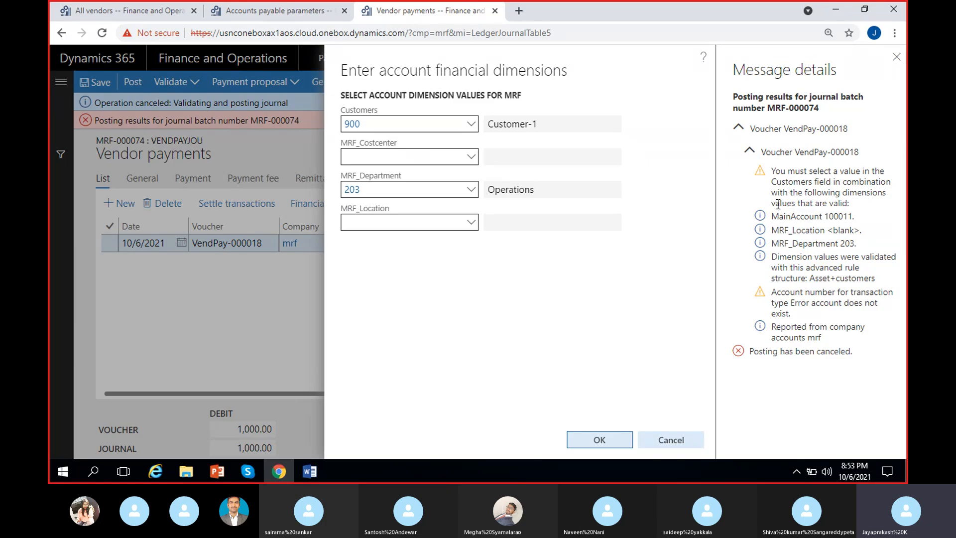
# - Confirm the account dimensions, post the Sahara payment journal and check the ledger accounts in its voucher transactions
pyautogui.click(871, 73)
pyautogui.click(790, 440)
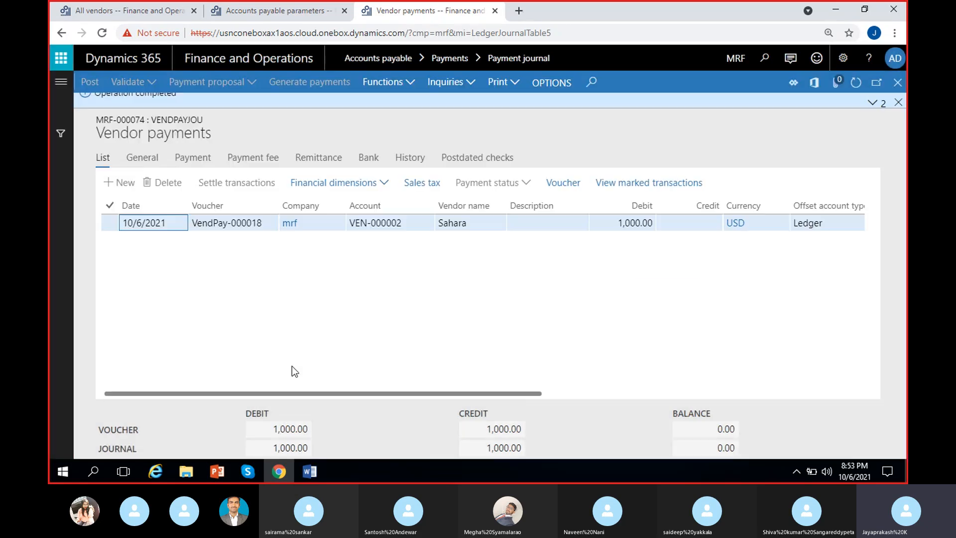
pyautogui.click(898, 102)
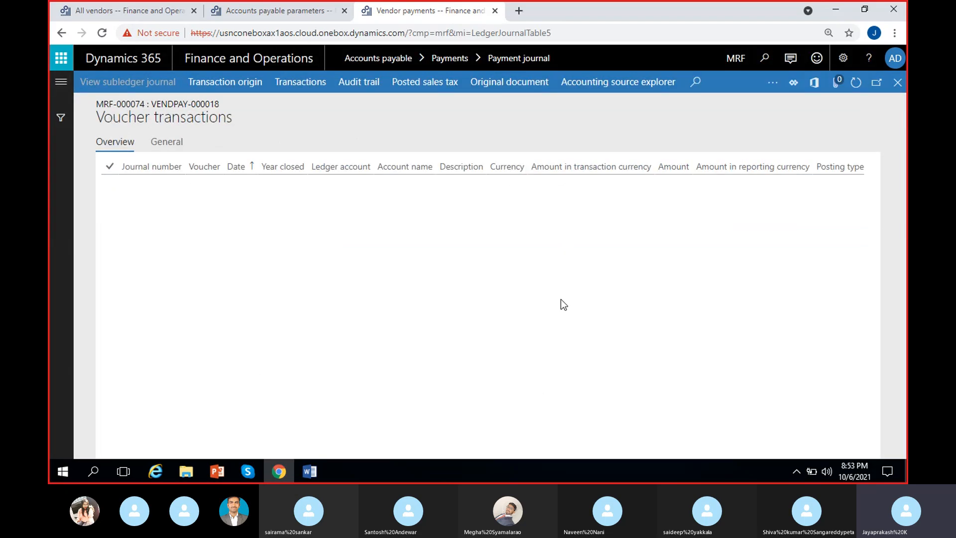
pyautogui.moveTo(588, 184); pyautogui.dragTo(500, 187)
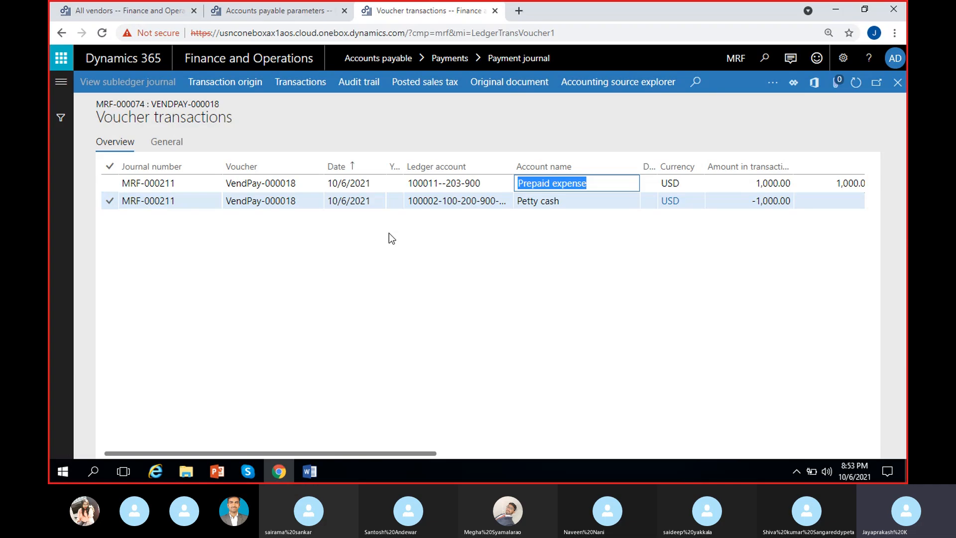
# - Examine the account names and amounts of the prepaid expense and petty cash lines in the payment's voucher transactions
pyautogui.click(567, 201)
pyautogui.moveTo(562, 201); pyautogui.dragTo(515, 202)
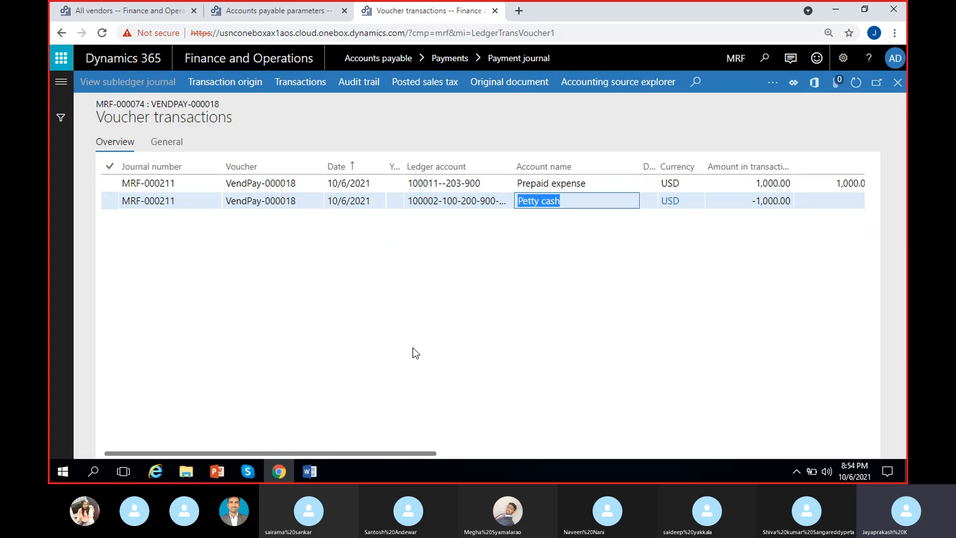
pyautogui.click(566, 351)
pyautogui.click(583, 184)
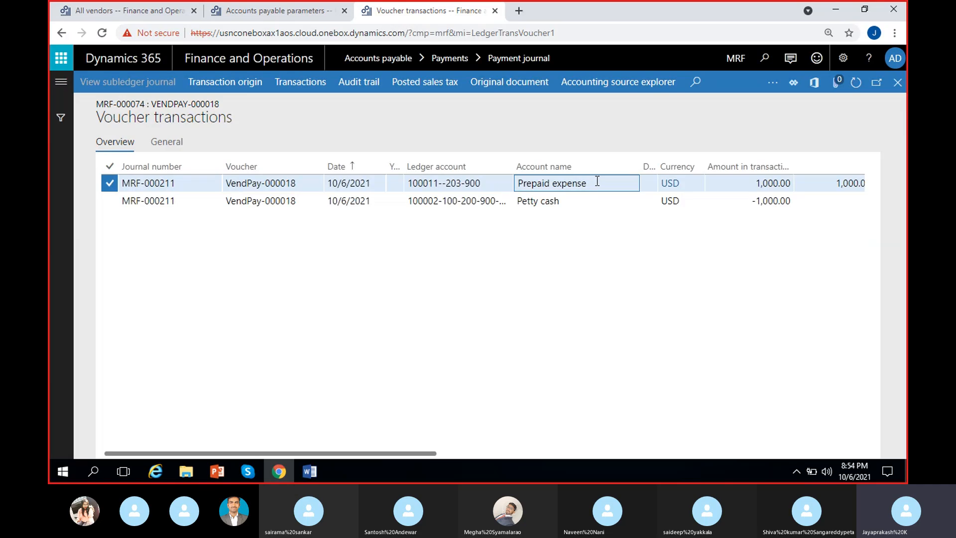
pyautogui.moveTo(596, 181); pyautogui.dragTo(512, 186)
pyautogui.click(500, 312)
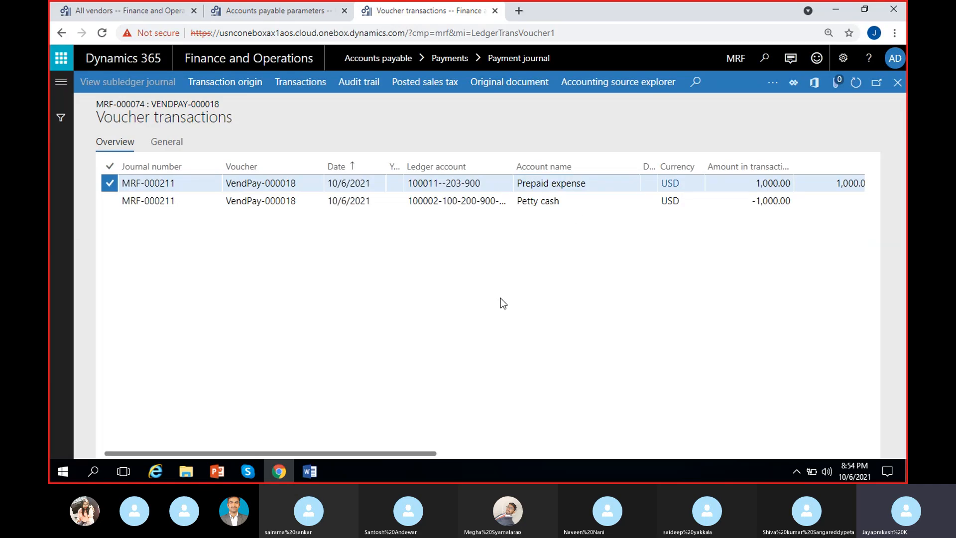
pyautogui.click(591, 187)
pyautogui.click(554, 292)
pyautogui.click(250, 13)
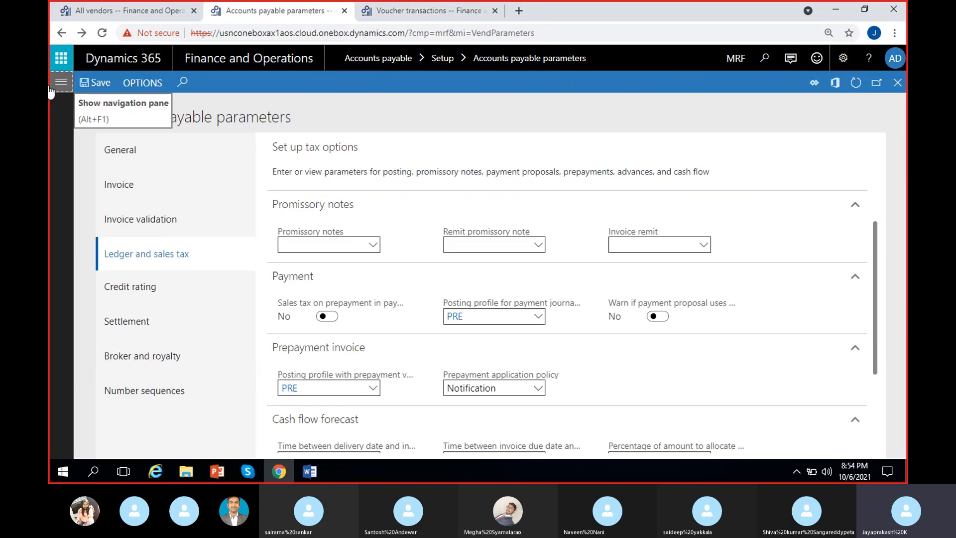
pyautogui.click(61, 83)
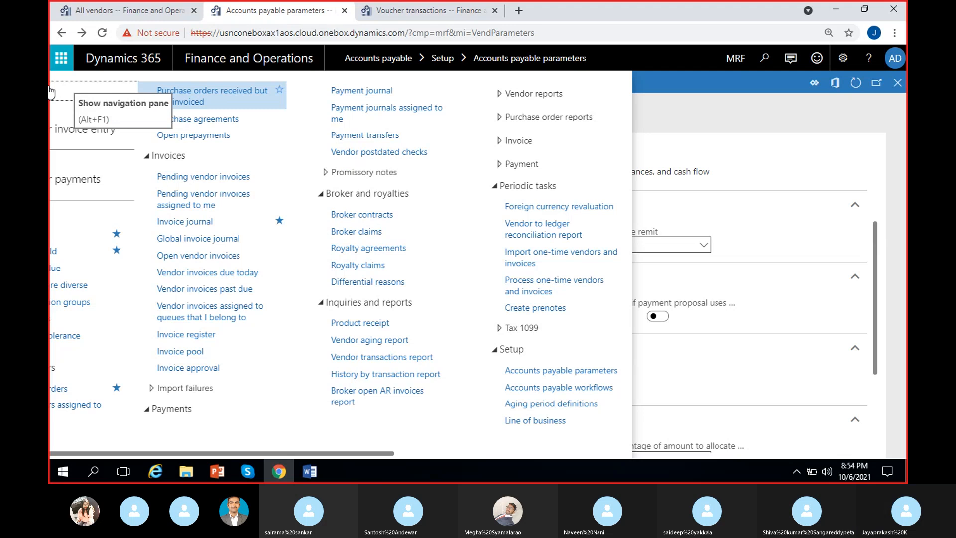
pyautogui.click(238, 352)
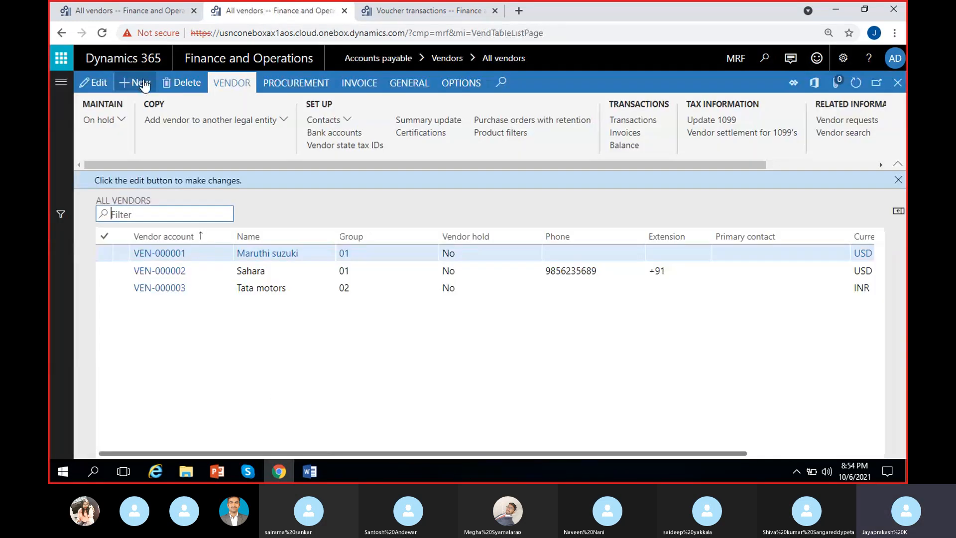
pyautogui.click(143, 83)
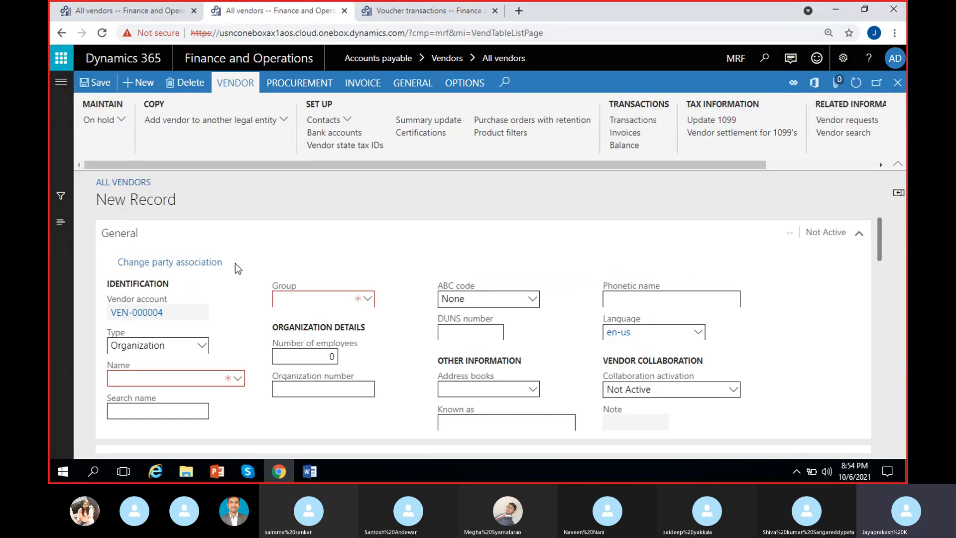
# - Create a new accounts payable invoice journal with the name VendInvJou and open its lines
pyautogui.click(60, 83)
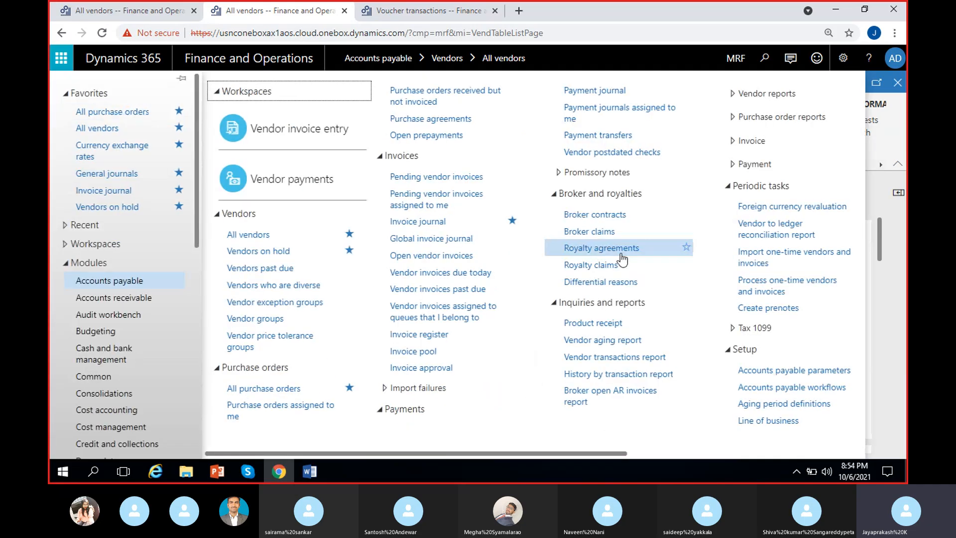
pyautogui.click(418, 221)
pyautogui.click(341, 216)
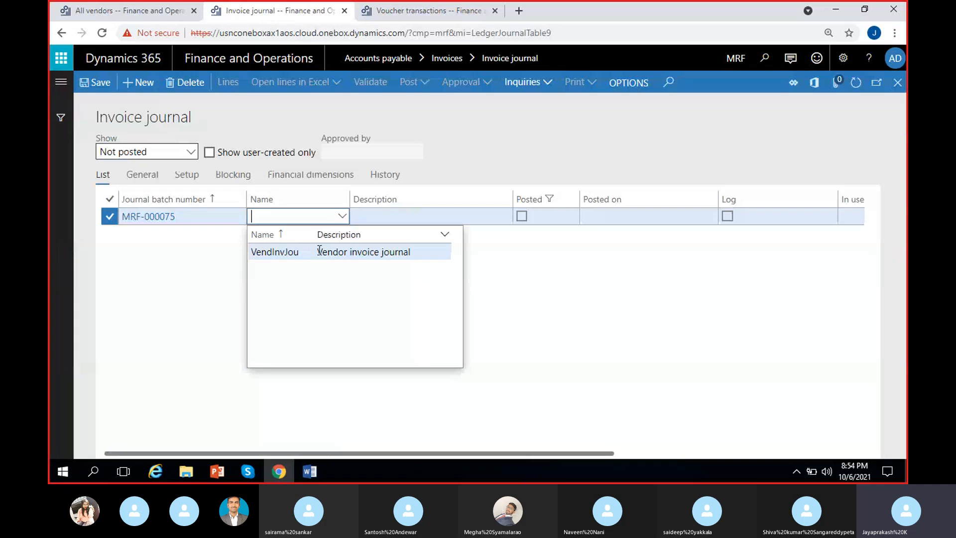
pyautogui.click(320, 252)
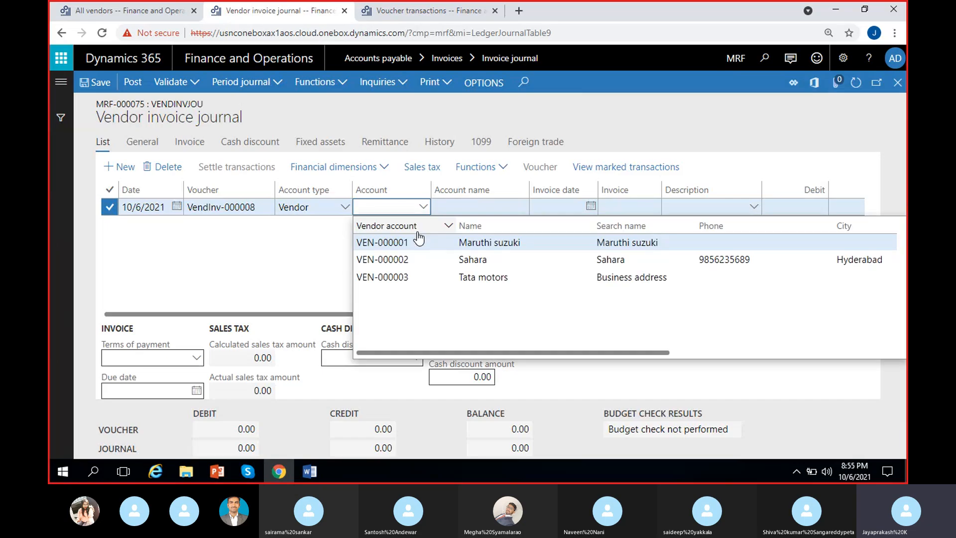
# - Fill the invoice line with vendor Sahara, invoice date 10/10/2021 and invoice number SH-INV-33
pyautogui.click(423, 259)
pyautogui.click(592, 208)
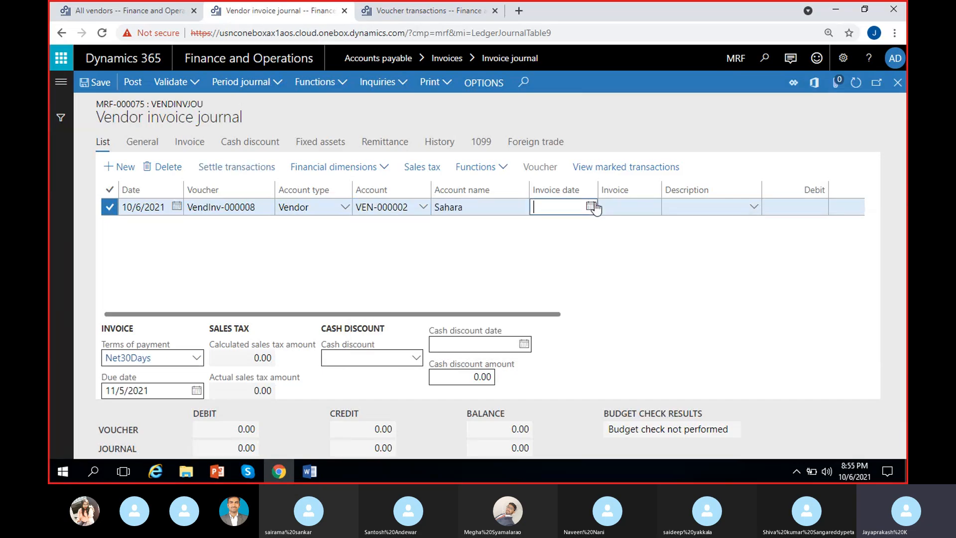
pyautogui.click(591, 206)
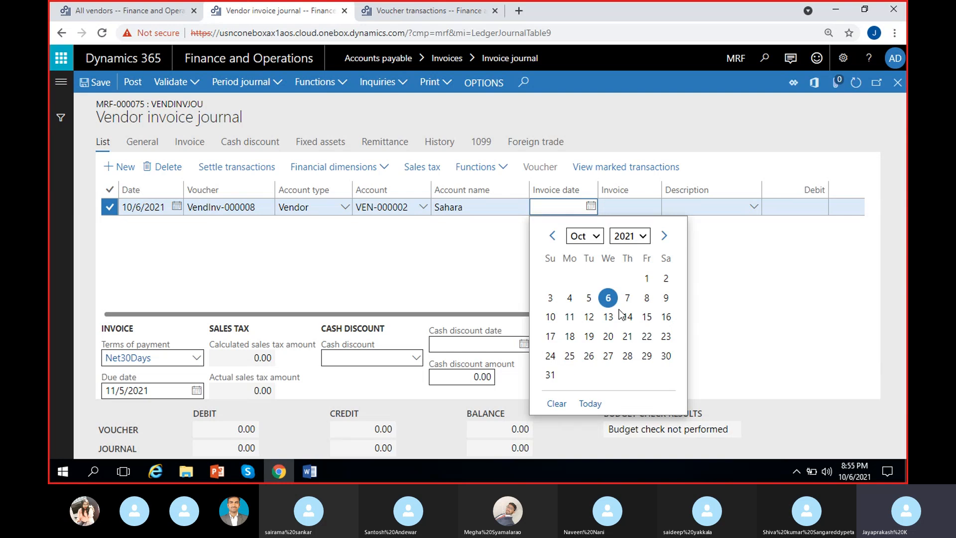
pyautogui.click(550, 317)
pyautogui.click(634, 202)
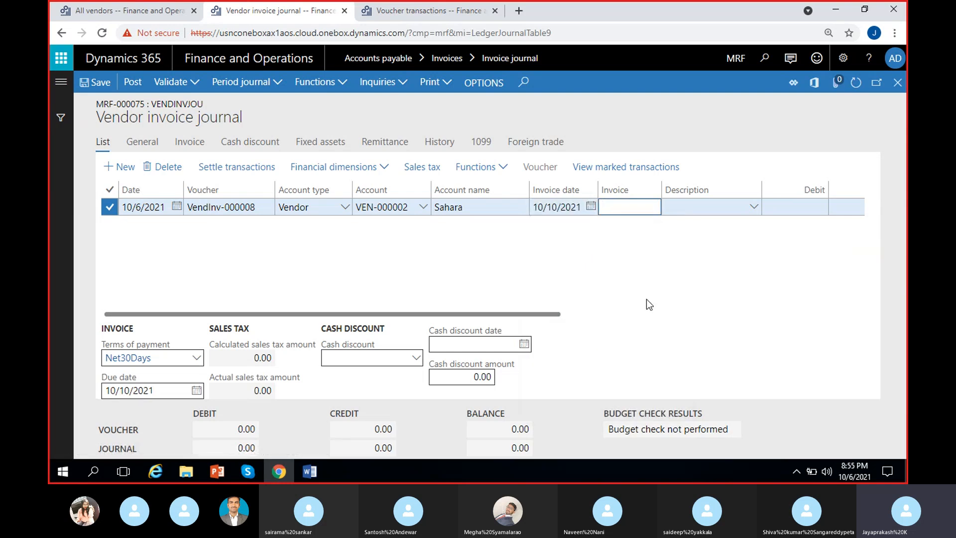
pyautogui.write('SH-INv-33')
pyautogui.press('BackSpace')
pyautogui.write('V')
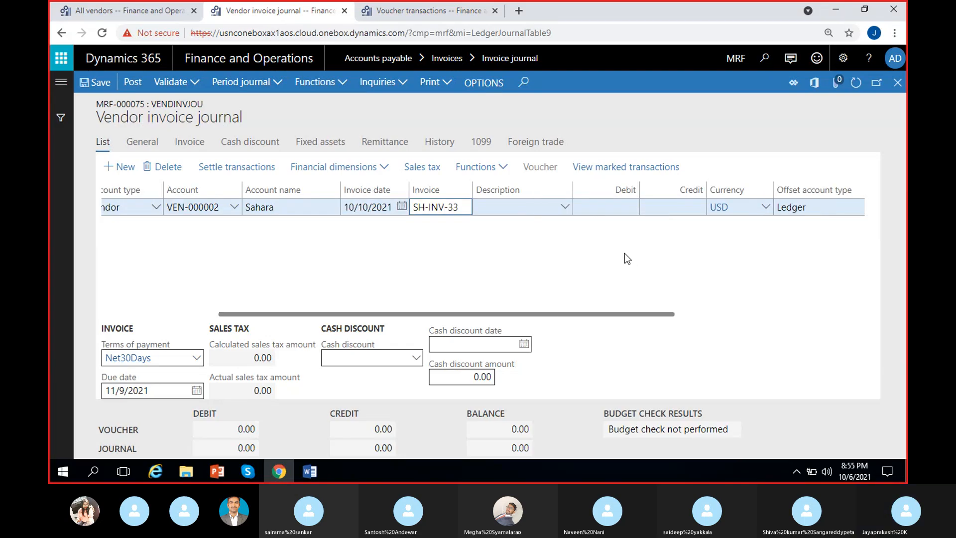
# - Enter a credit of 1,000 on the Sahara invoice line with offset ledger account 500005 (miscellaneous expenses)
pyautogui.click(649, 209)
pyautogui.write('1000')
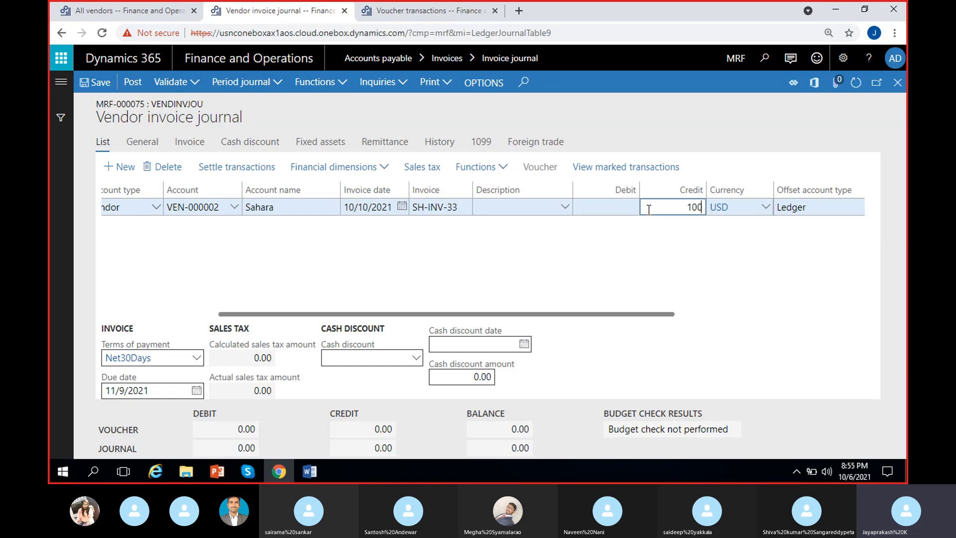
pyautogui.press('Tab')
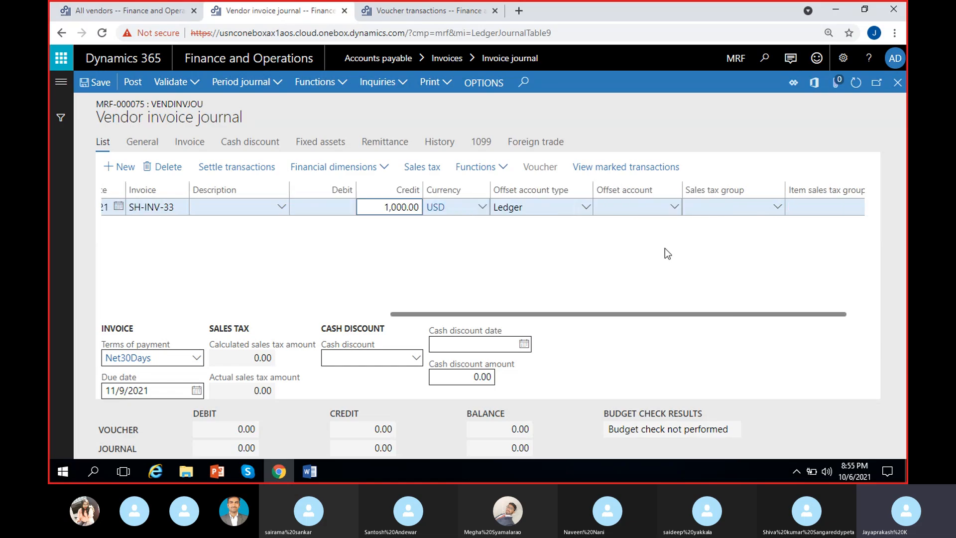
pyautogui.click(675, 208)
pyautogui.click(675, 207)
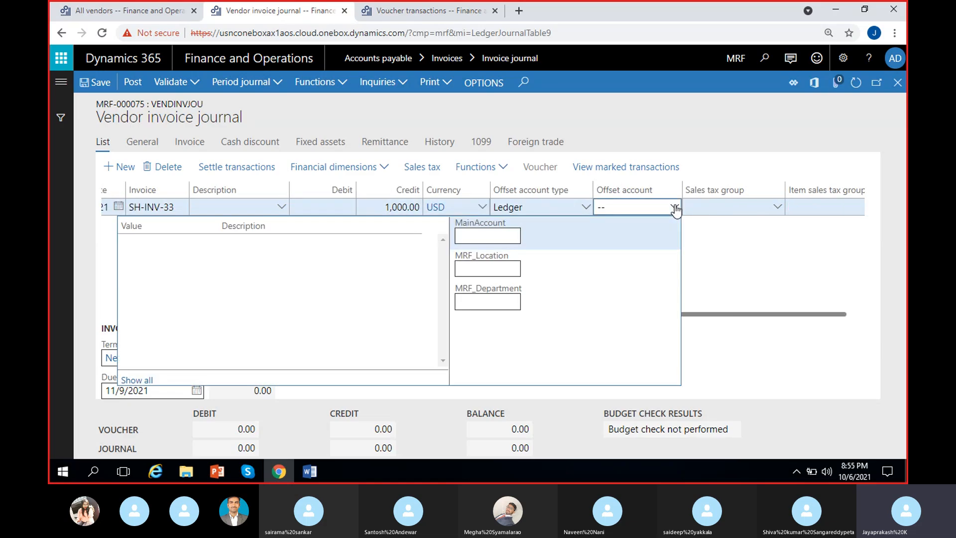
pyautogui.write('5')
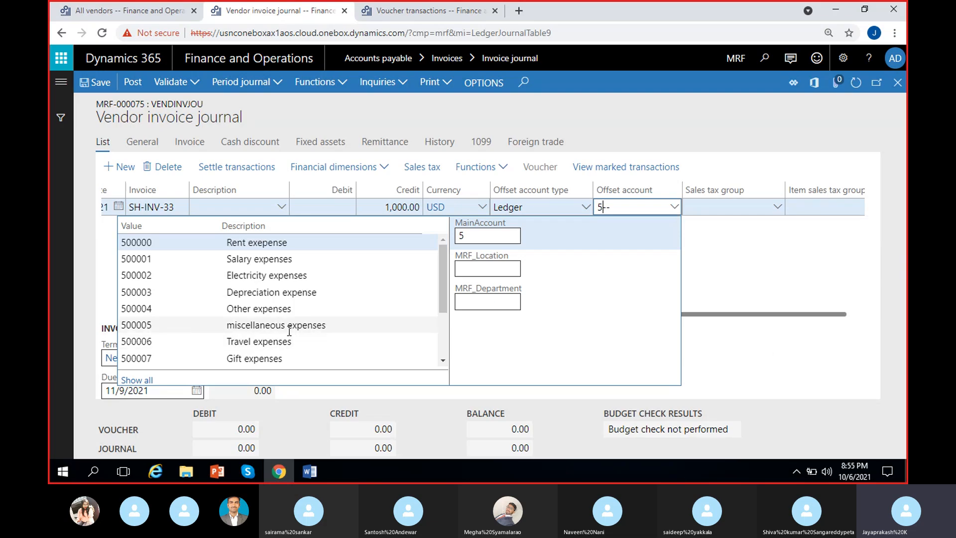
pyautogui.click(264, 325)
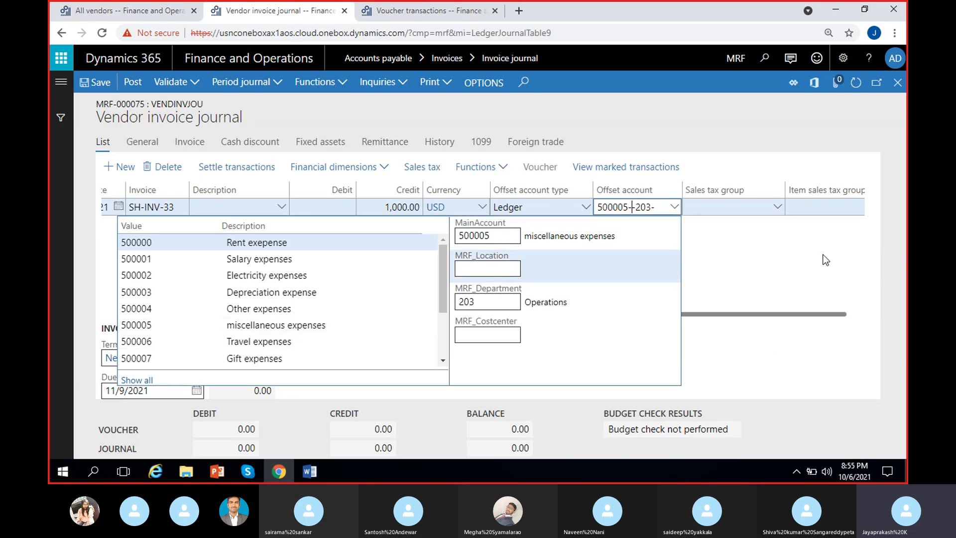
pyautogui.click(753, 265)
# - Set Customers to 900 (Customer-1) in the account financial dimensions of the Sahara invoice line
pyautogui.moveTo(679, 323); pyautogui.dragTo(431, 334)
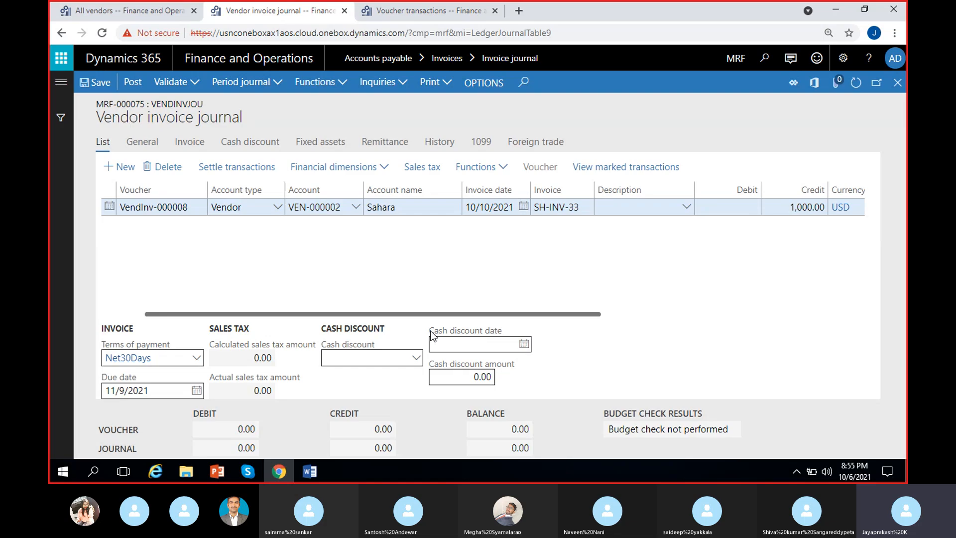
pyautogui.click(327, 170)
pyautogui.click(325, 186)
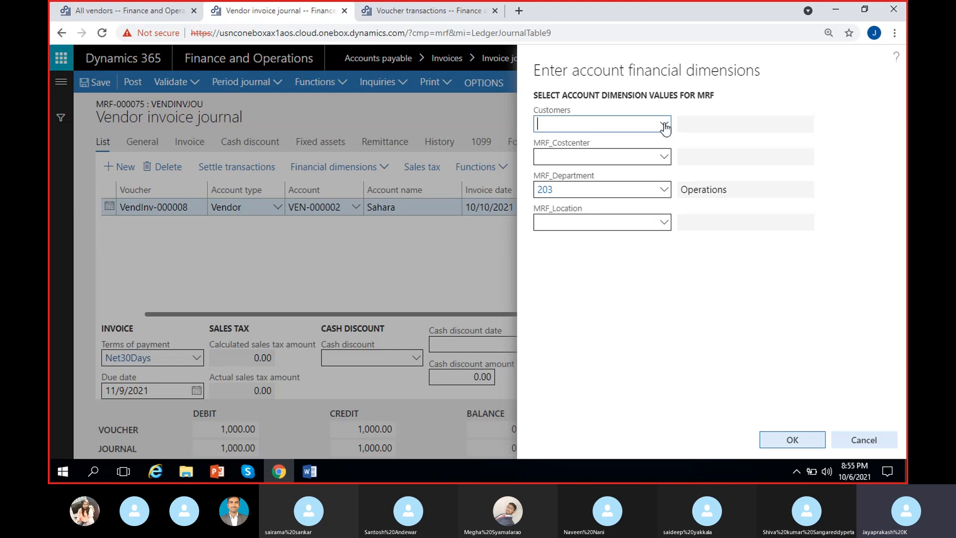
pyautogui.click(664, 125)
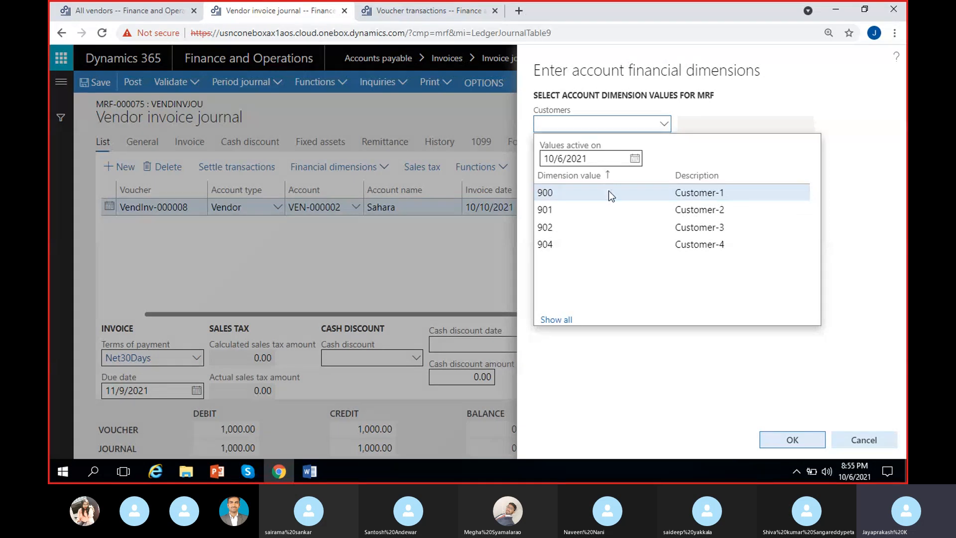
pyautogui.click(609, 193)
pyautogui.click(791, 440)
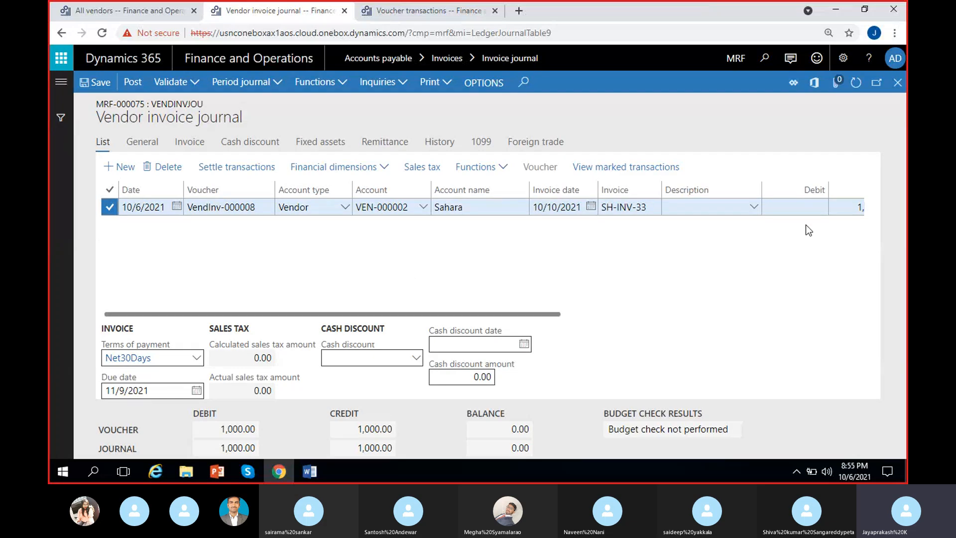
# - Clear the terms of payment on the Sahara invoice line
pyautogui.moveTo(162, 359); pyautogui.dragTo(48, 390)
pyautogui.press('BackSpace')
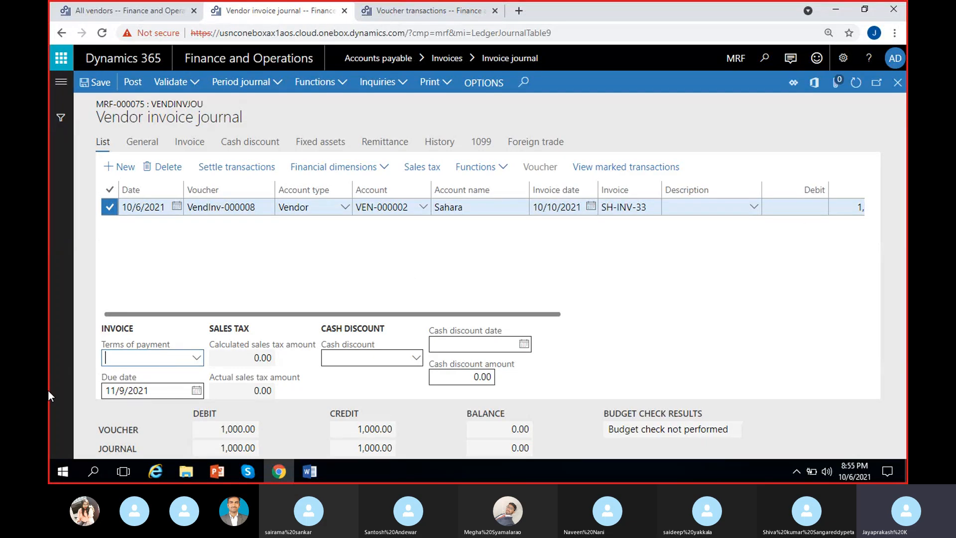
pyautogui.click(261, 274)
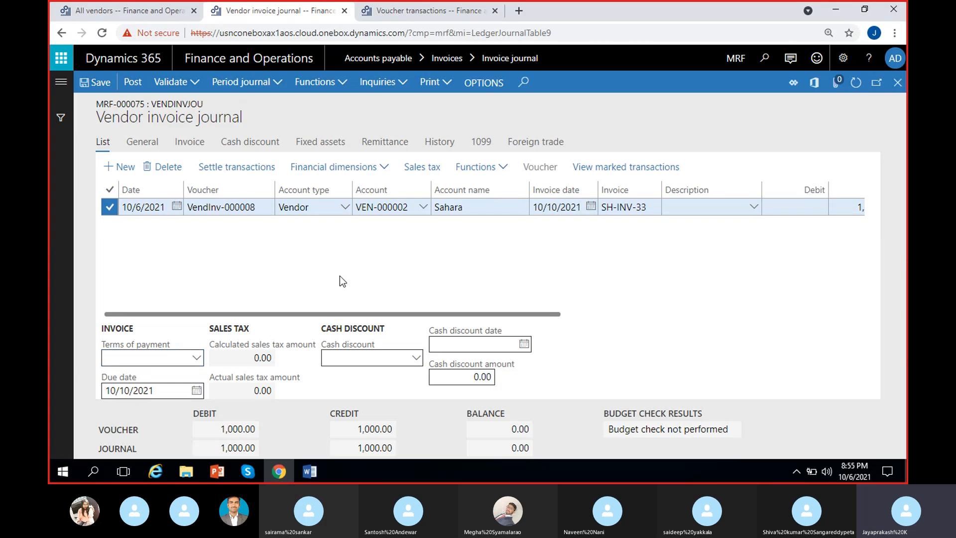
# - Check the posting profile in the Sahara invoice details and post the vendor invoice journal
pyautogui.hscroll(10, 339, 276)
pyautogui.hscroll(-10, 356, 244)
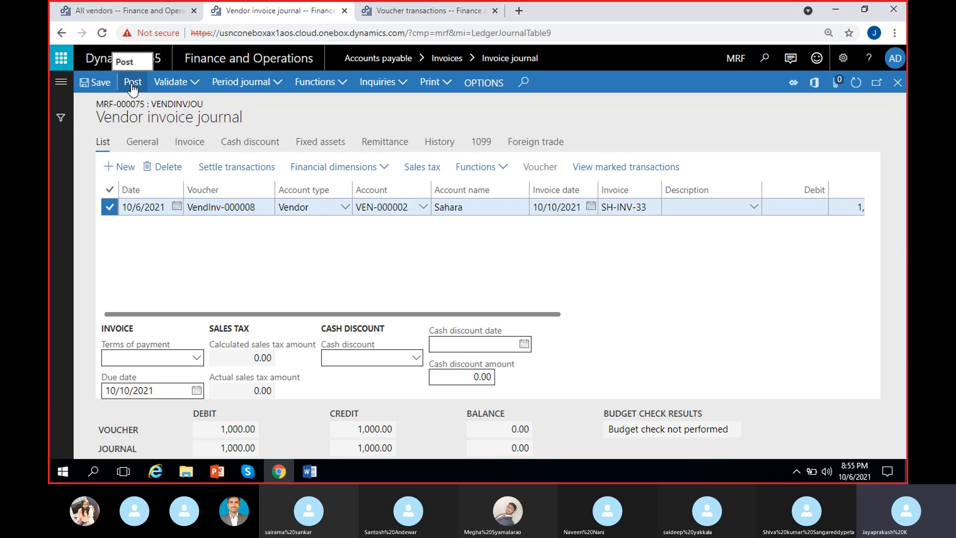
pyautogui.click(141, 147)
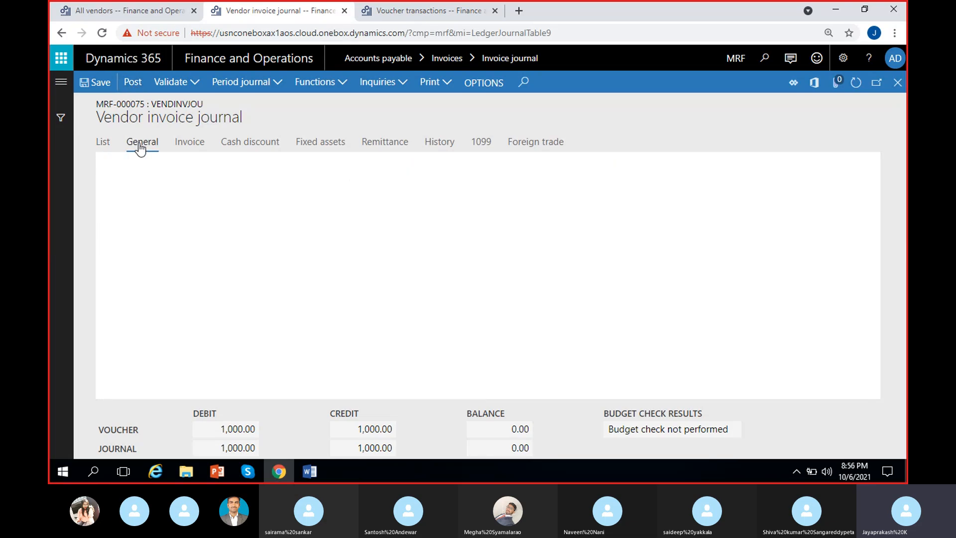
pyautogui.click(201, 147)
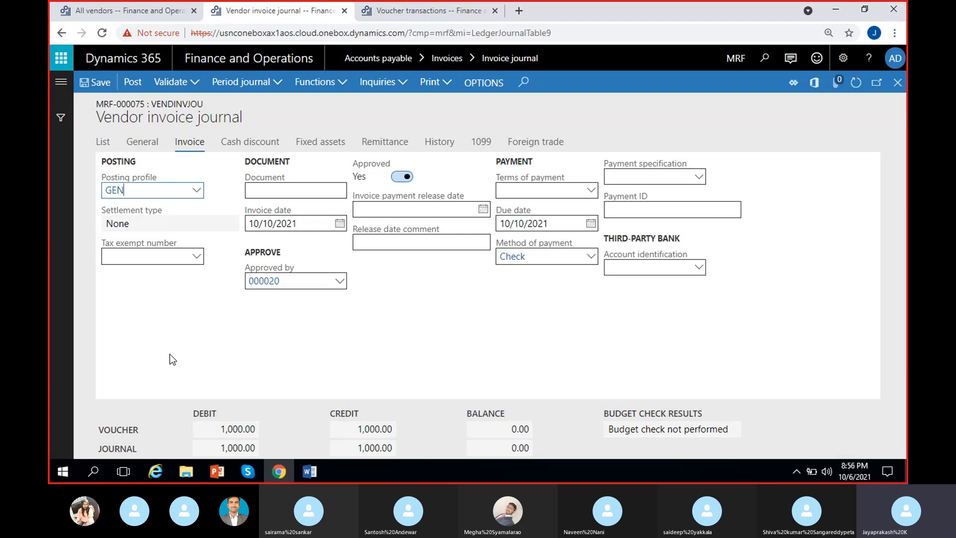
pyautogui.click(102, 141)
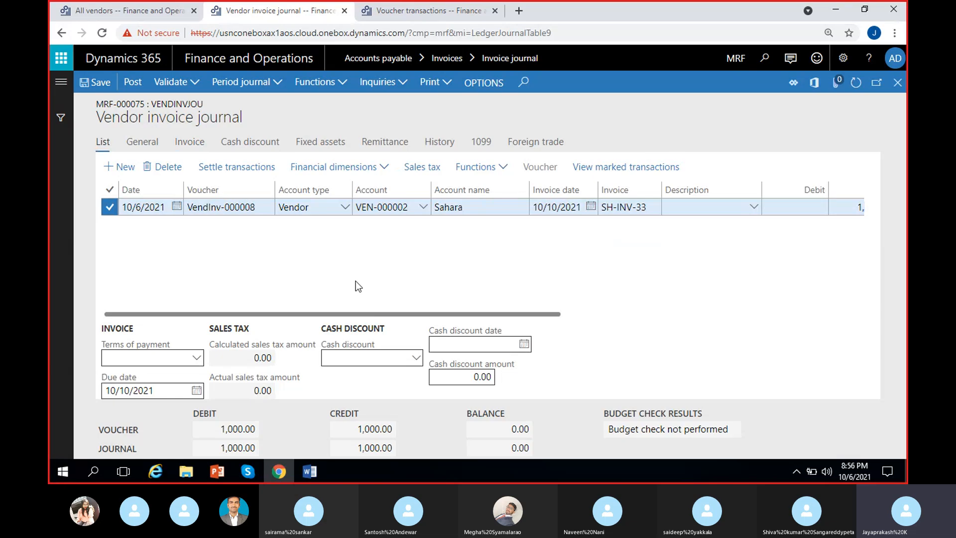
pyautogui.hscroll(3, 196, 265)
pyautogui.hscroll(-3, 196, 265)
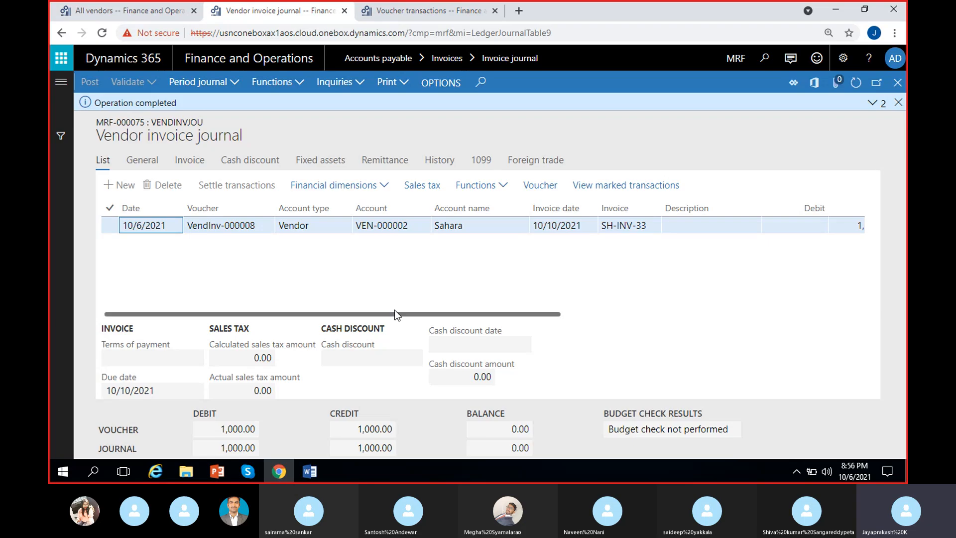
# - Narrow the Description column of the posted invoice line and check the ledger accounts in its voucher transactions
pyautogui.moveTo(389, 314); pyautogui.dragTo(498, 315)
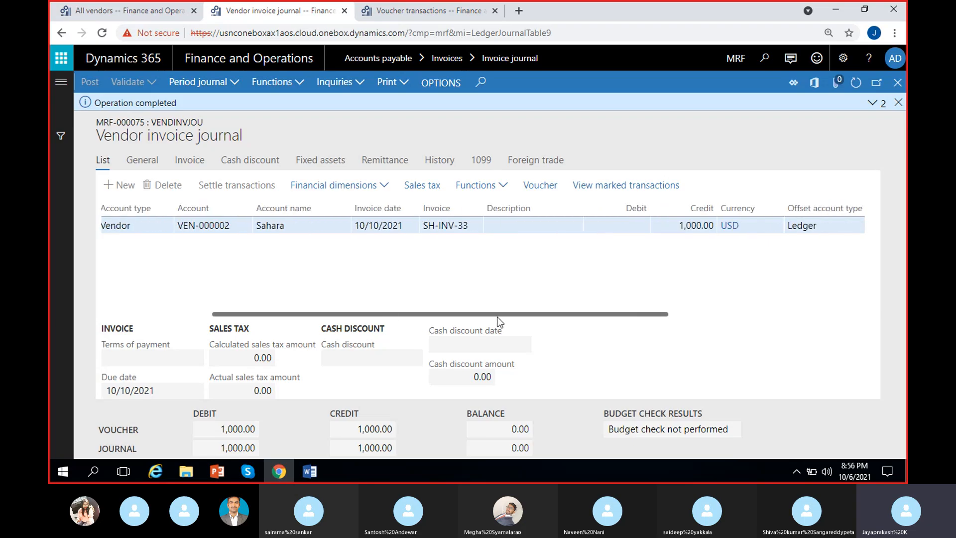
pyautogui.moveTo(583, 209); pyautogui.dragTo(490, 215)
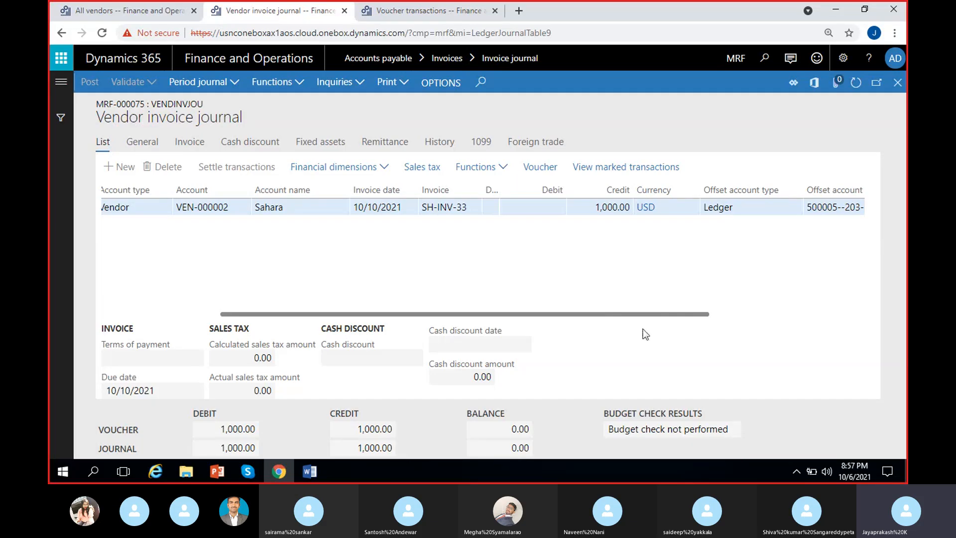
pyautogui.click(536, 173)
pyautogui.click(602, 184)
pyautogui.click(590, 200)
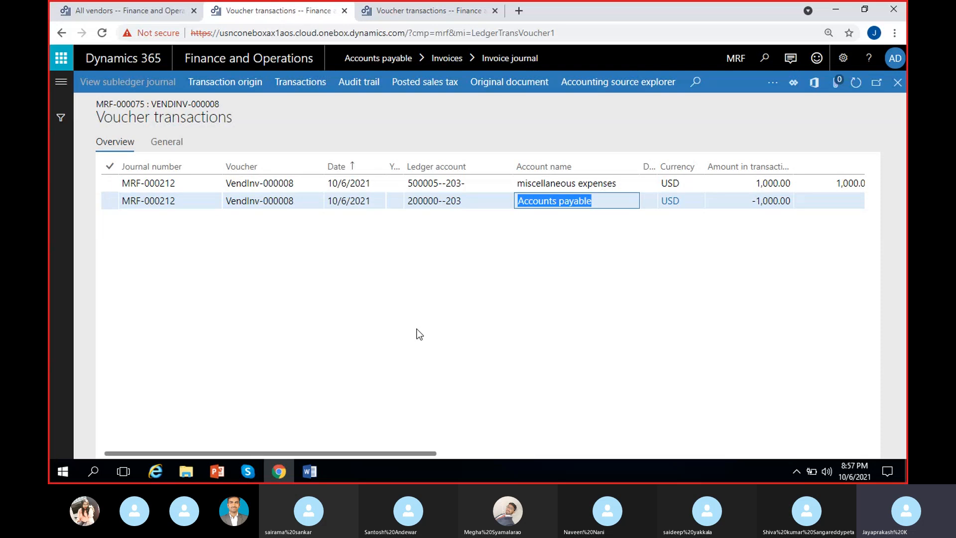
# - Switch to the MS Dynamics 8 PM document in Word and add an "Invoice" heading below the cash discount entries
pyautogui.click(314, 468)
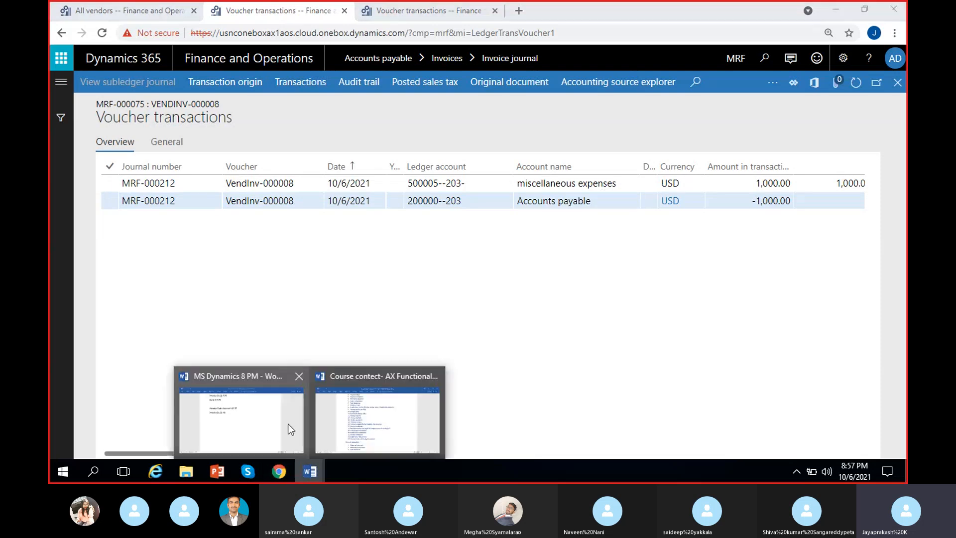
pyautogui.click(267, 422)
pyautogui.press('Return')
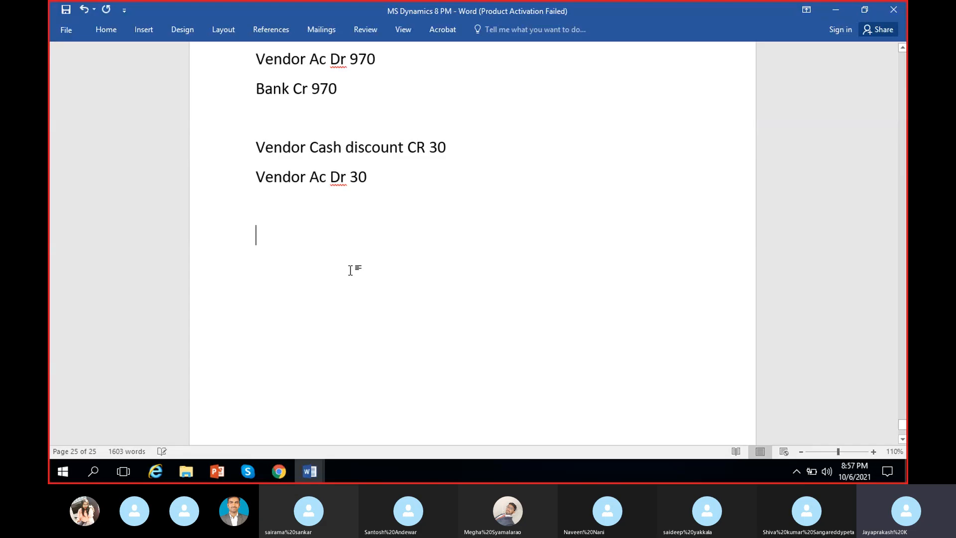
pyautogui.scroll(-2, 343, 283)
pyautogui.scroll(-1, 342, 288)
pyautogui.write('In')
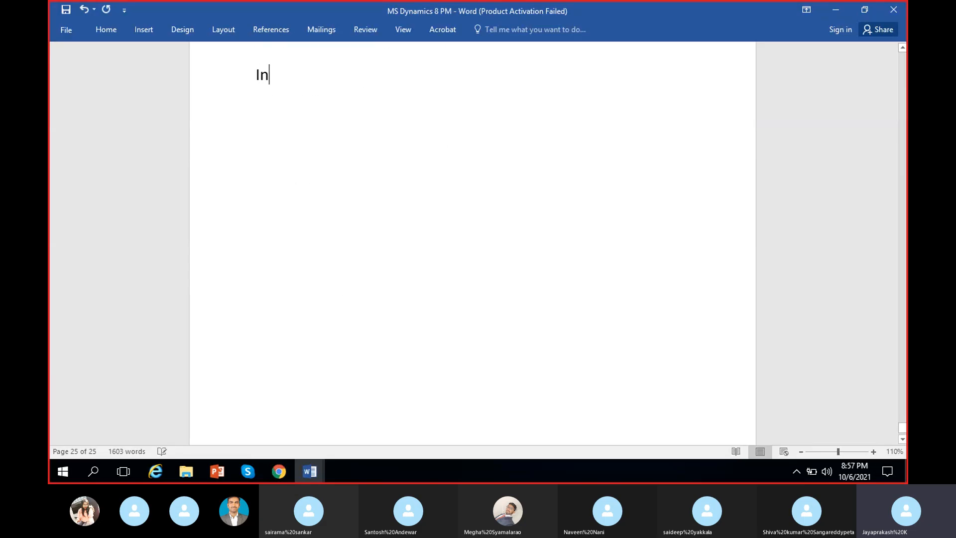
pyautogui.write('voice')
pyautogui.press('Return')
# - Write the invoice entry lines "Expense DR" and "Accounts payable Ac CR" under the Invoice heading
pyautogui.write('Ac')
pyautogui.press('BackSpace')
pyautogui.press('BackSpace')
pyautogui.write('Expense DR')
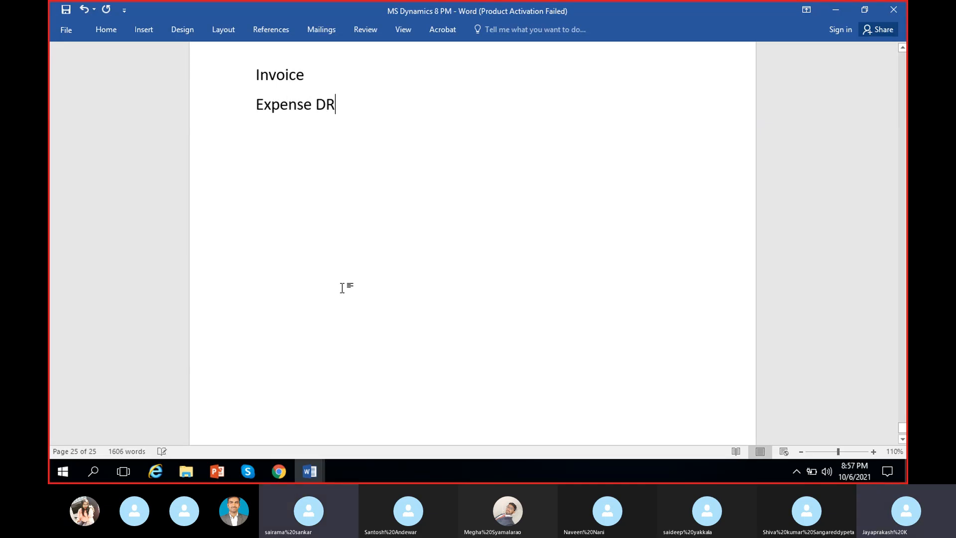
pyautogui.press('Return')
pyautogui.write('Acc')
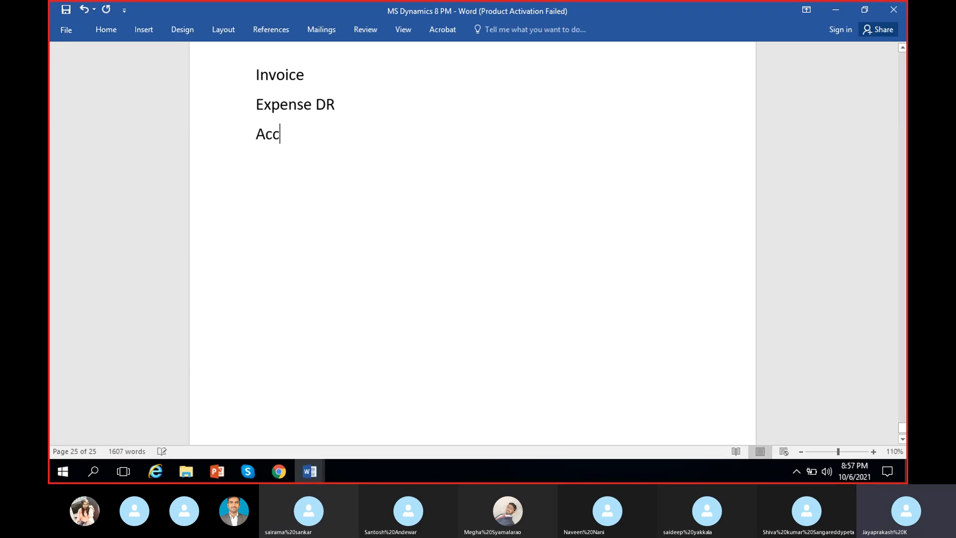
pyautogui.write('ounts payab')
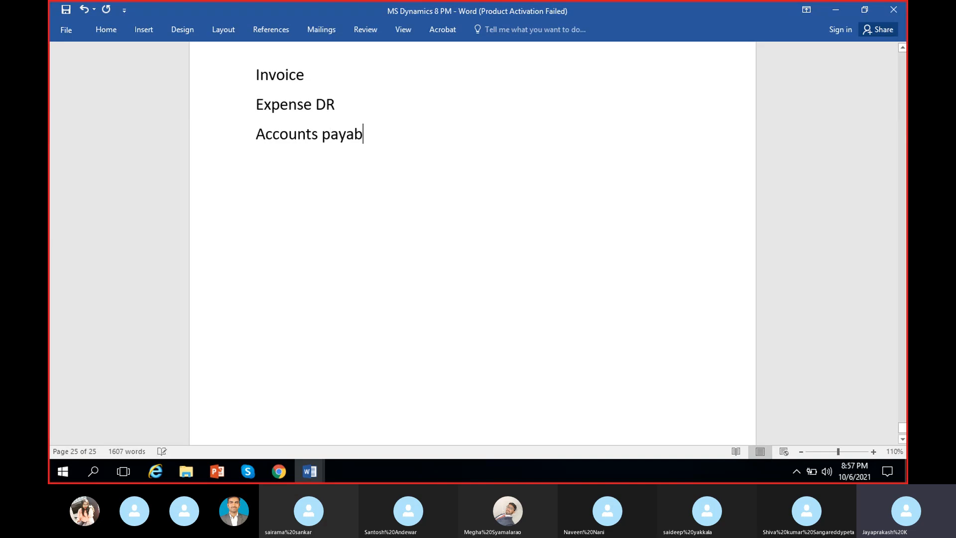
pyautogui.write('le Ac CR')
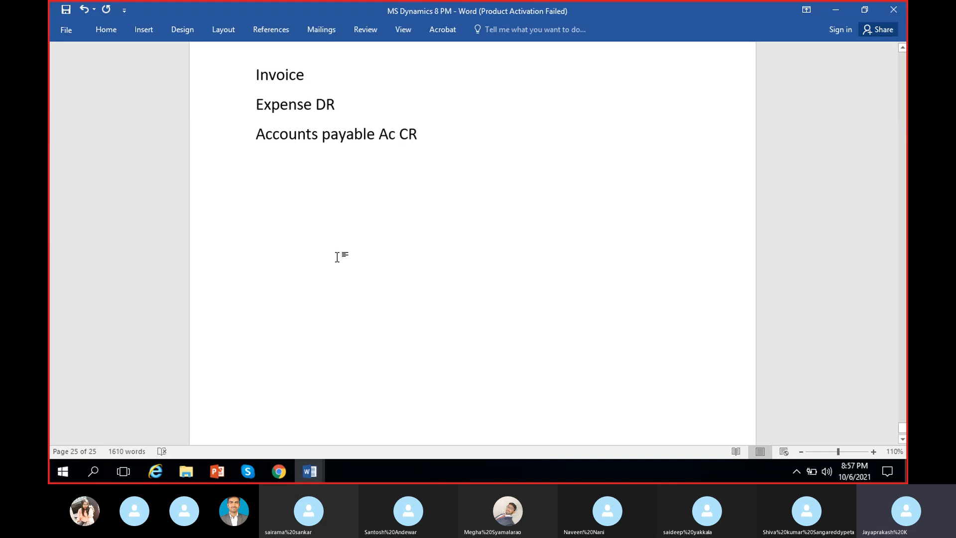
# - Add the amount 1000 to both the Expense DR and Accounts payable Ac CR lines
pyautogui.click(399, 112)
pyautogui.write('1000')
pyautogui.click(441, 144)
pyautogui.write('1000')
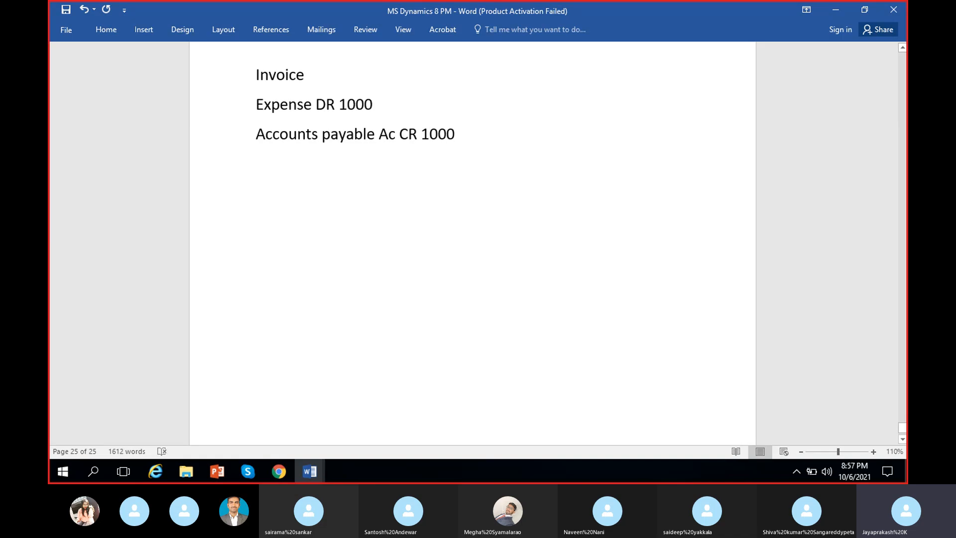
# - Add a "Prepayment:" heading below the invoice entries and put a colon after the Invoice heading
pyautogui.press('Return')
pyautogui.write('Prepayment:')
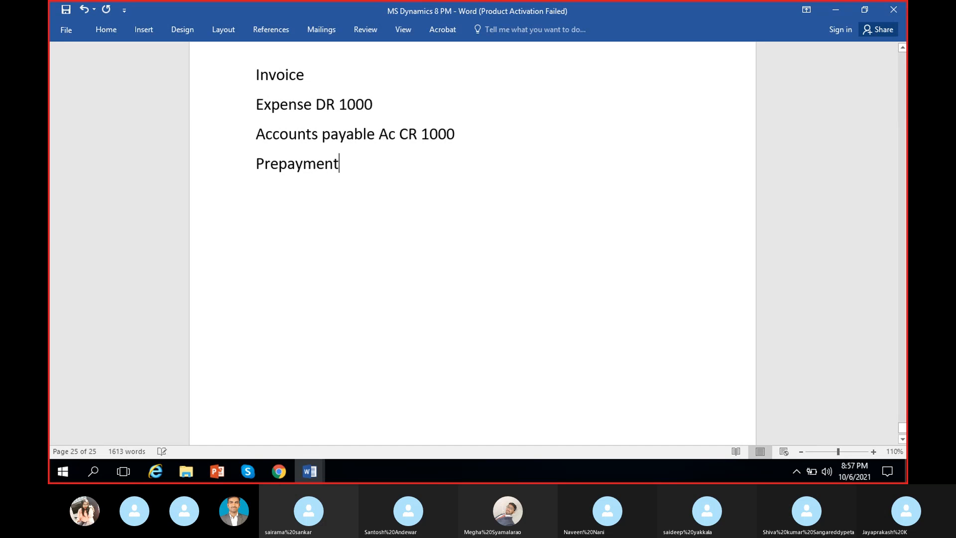
pyautogui.click(321, 73)
pyautogui.write(':')
pyautogui.click(383, 163)
pyautogui.press('Return')
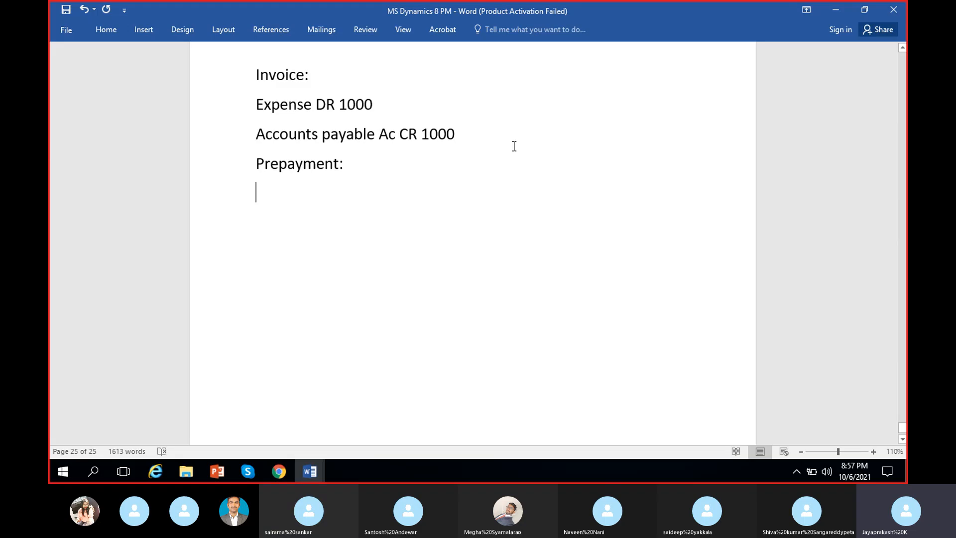
# - Insert a blank line above the Prepayment heading and start the entry line below it with "Prepaid"
pyautogui.click(492, 127)
pyautogui.press('Return')
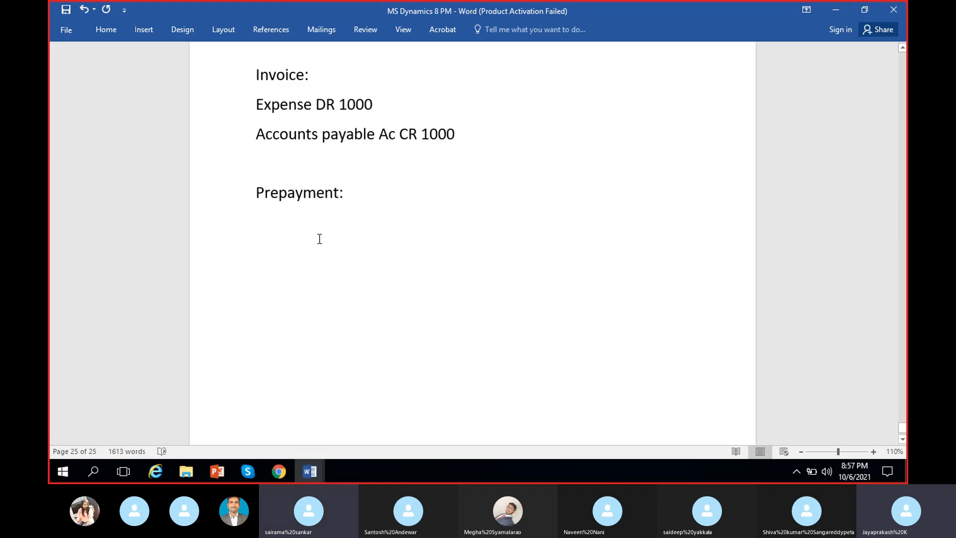
pyautogui.click(300, 230)
pyautogui.write('Prepaid')
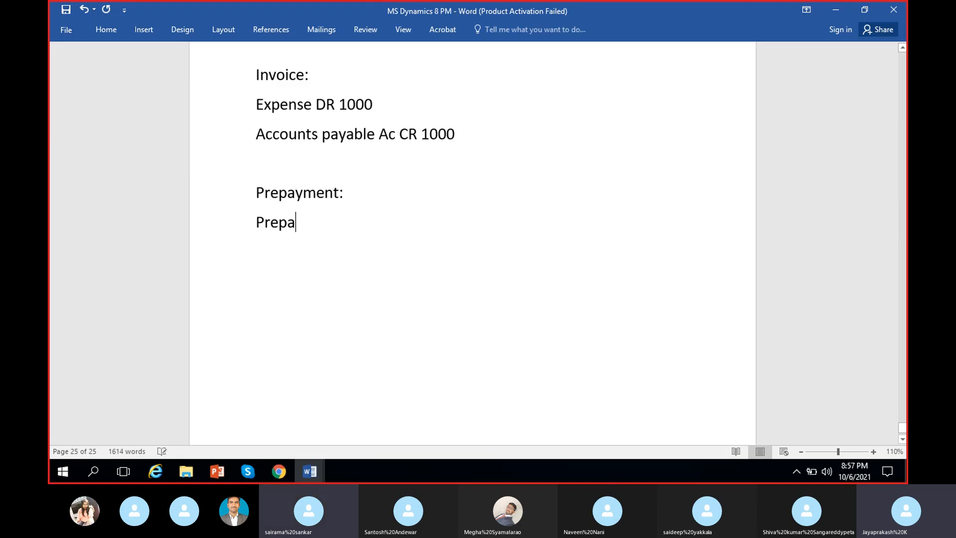
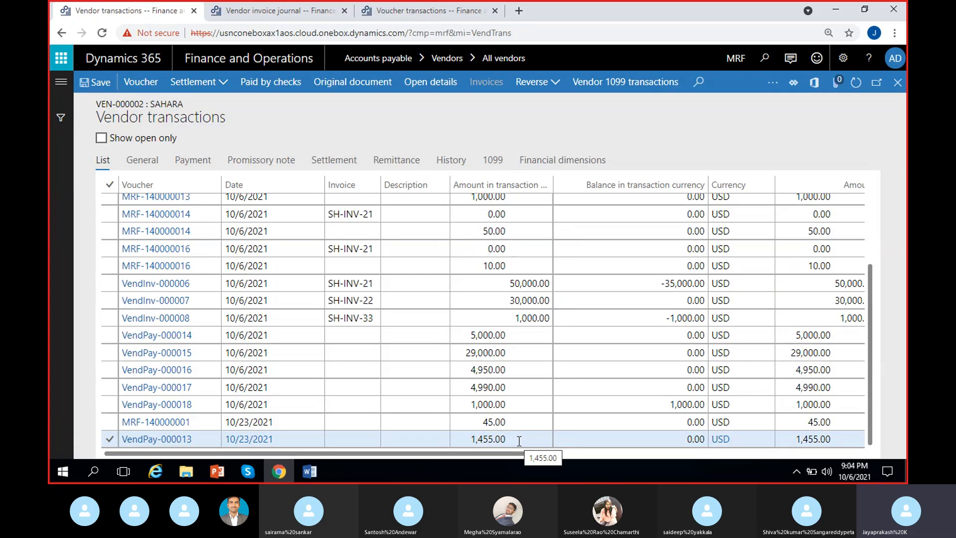
# - Compare Sahara's 1,000 prepayment with invoice SH-INV-33 in Dynamics 365 and check the ledger accounts in the prepayment's voucher
pyautogui.click(517, 406)
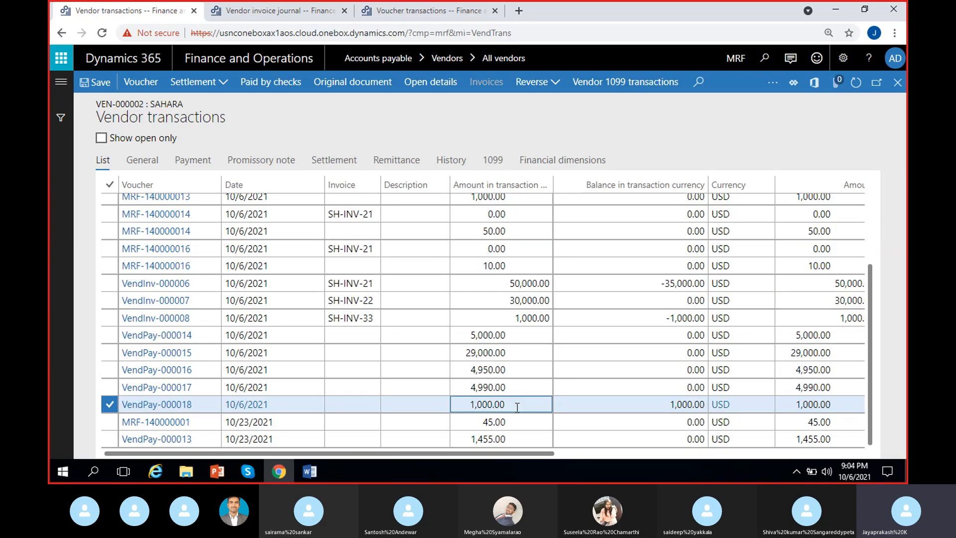
pyautogui.click(534, 317)
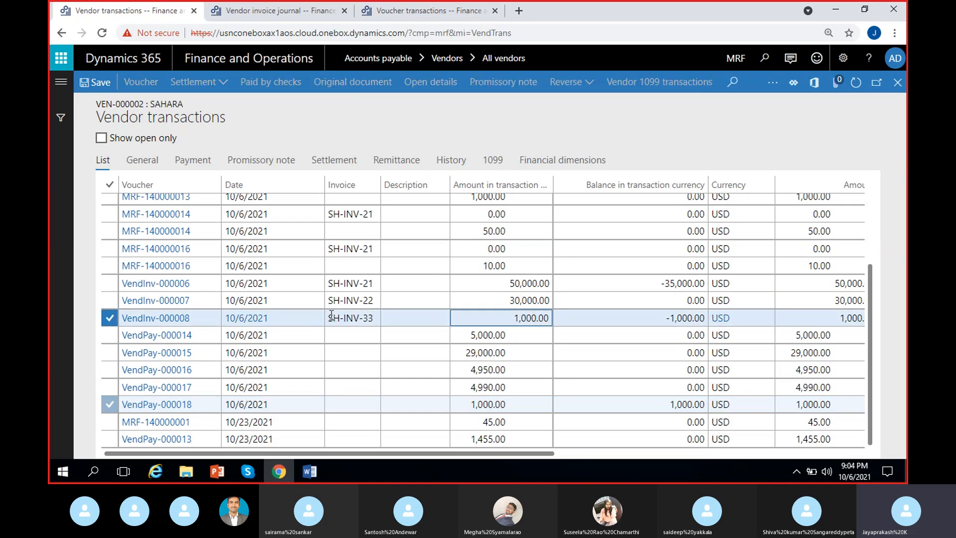
pyautogui.click(519, 404)
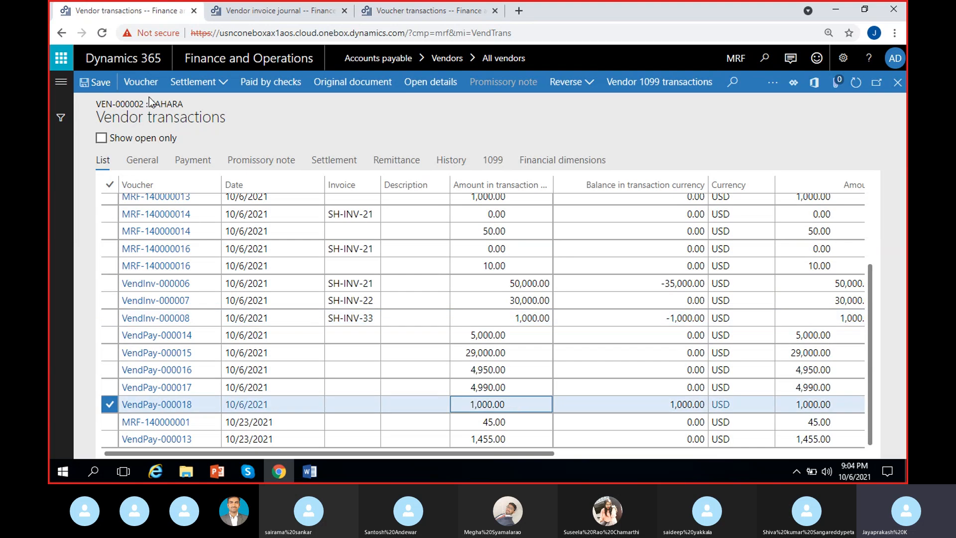
pyautogui.click(140, 88)
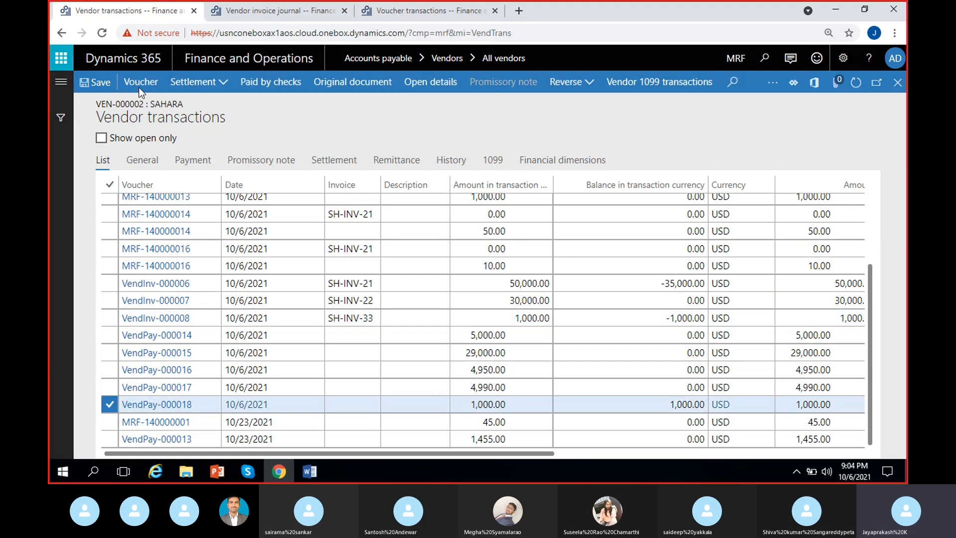
pyautogui.click(543, 184)
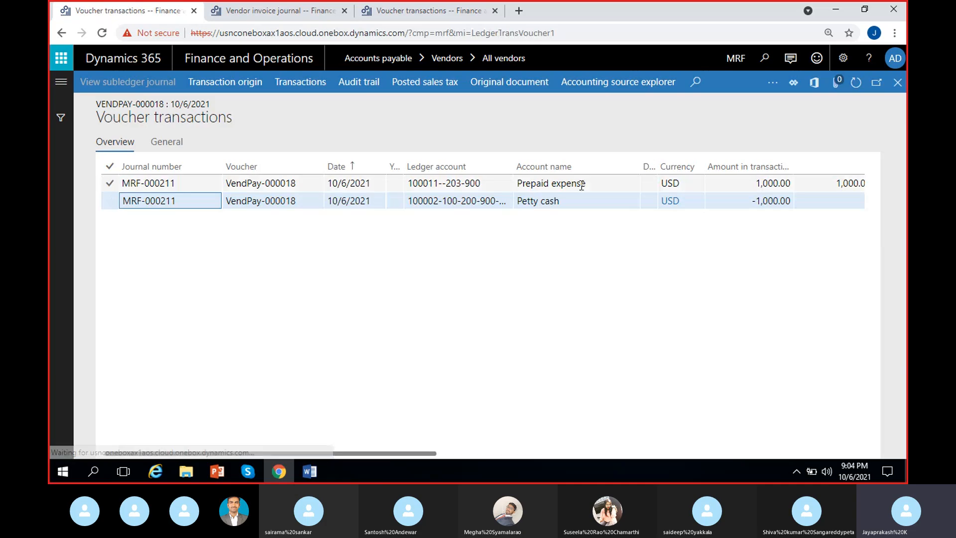
pyautogui.moveTo(544, 188); pyautogui.dragTo(516, 208)
pyautogui.click(485, 304)
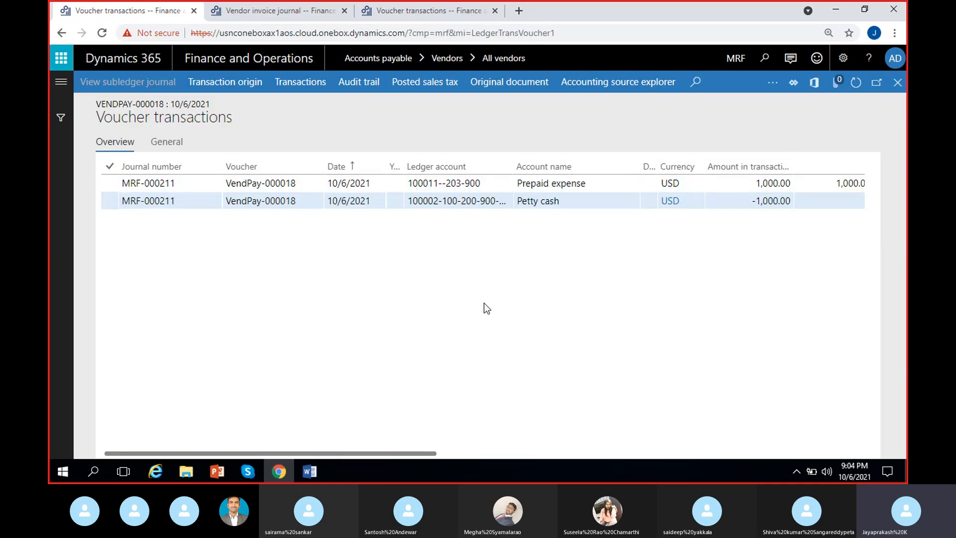
pyautogui.click(897, 82)
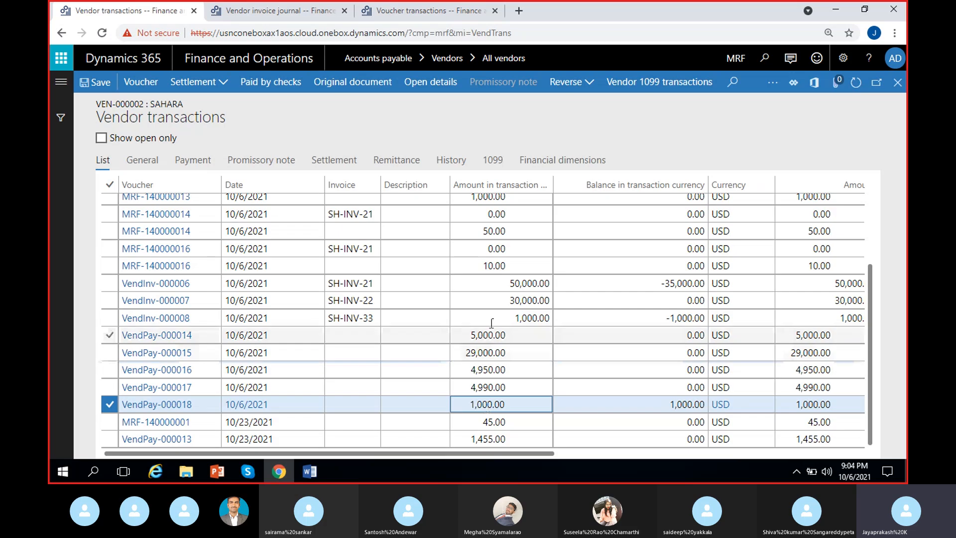
# - Settle invoice SH-INV-33 against the 1,000.00 prepayment, accepting the prepayment for settlement, and post the settlement
pyautogui.click(509, 314)
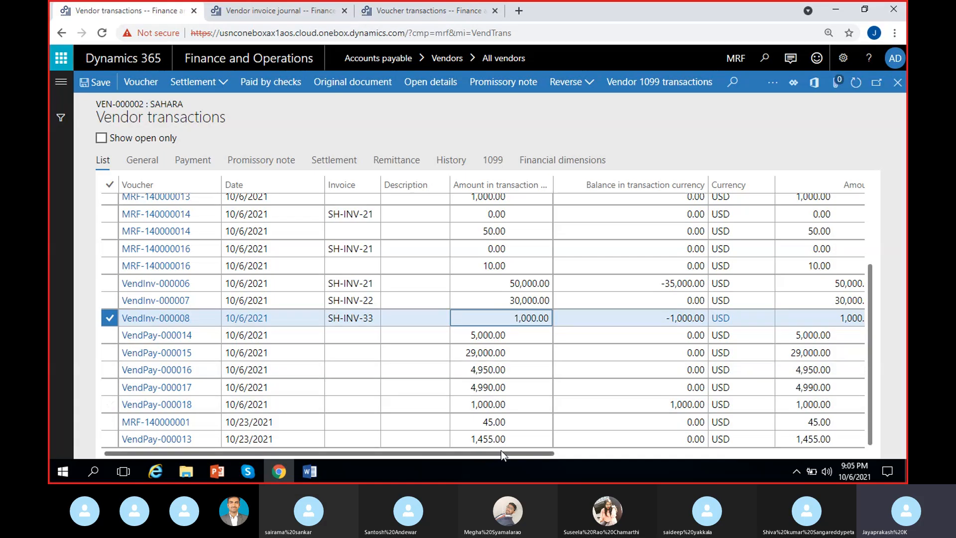
pyautogui.click(216, 83)
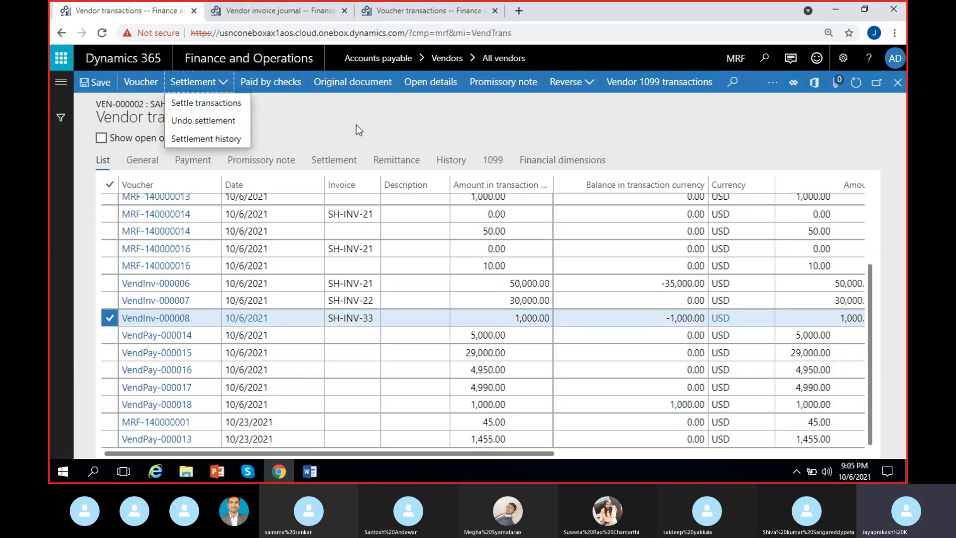
pyautogui.click(212, 103)
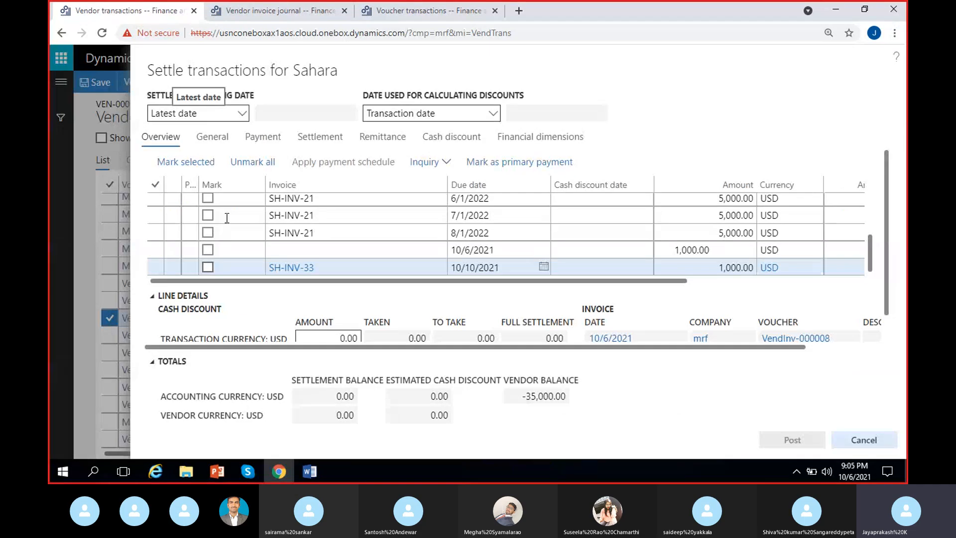
pyautogui.click(208, 267)
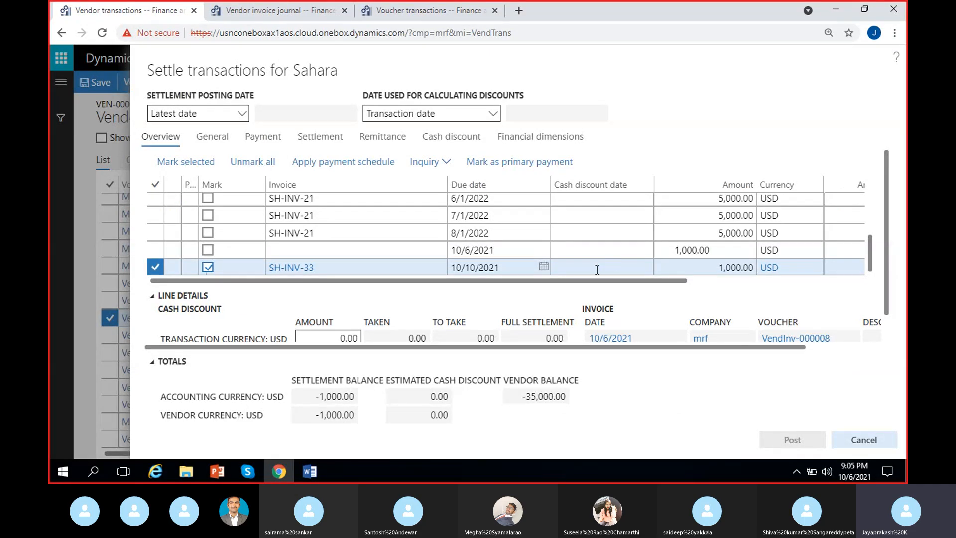
pyautogui.click(208, 249)
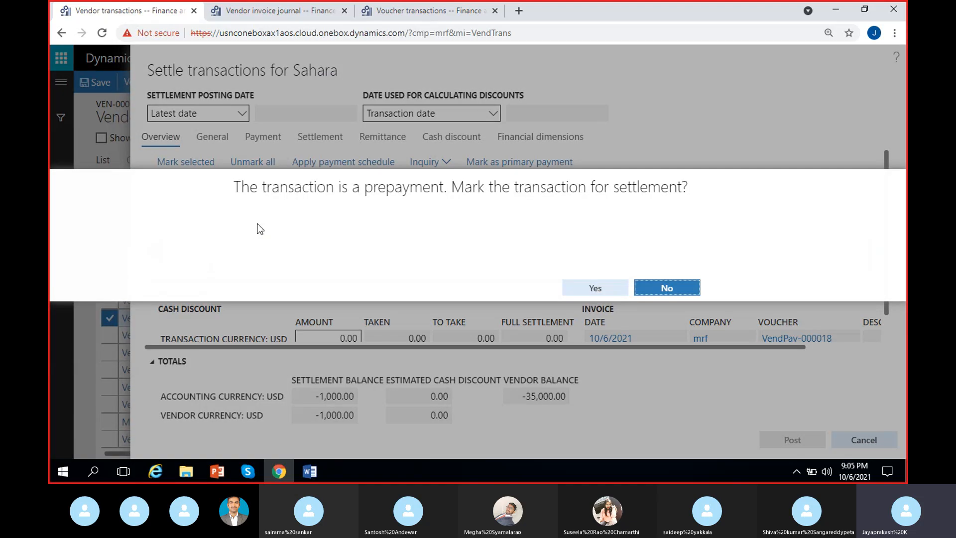
pyautogui.moveTo(237, 194); pyautogui.dragTo(689, 194)
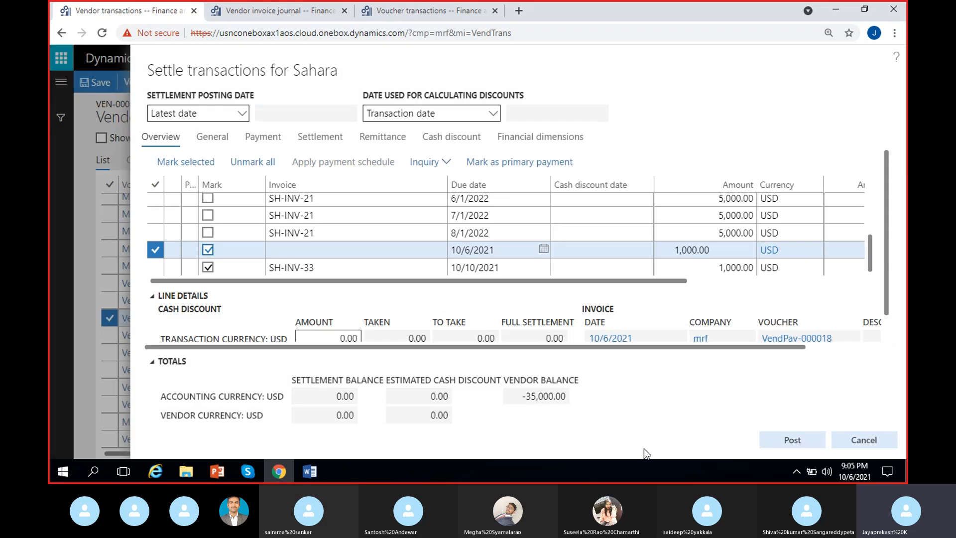
pyautogui.click(774, 444)
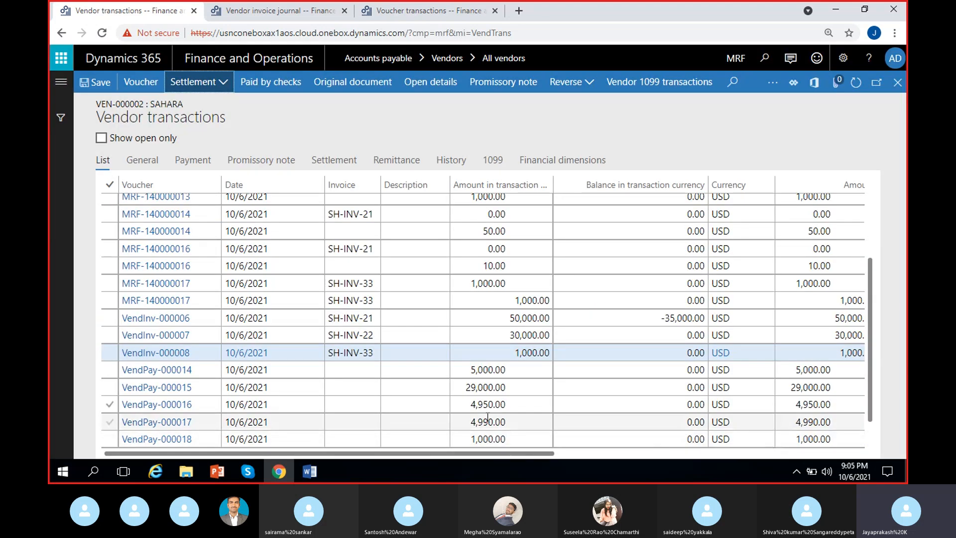
# - Check the balance of invoice SH-INV-33 in the Sahara vendor transactions
pyautogui.scroll(-1, 345, 383)
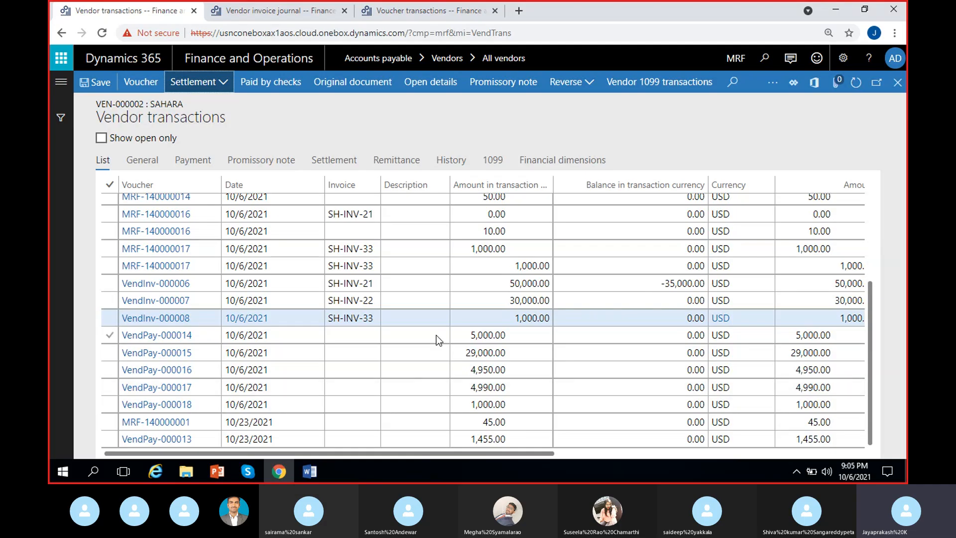
pyautogui.scroll(2, 413, 383)
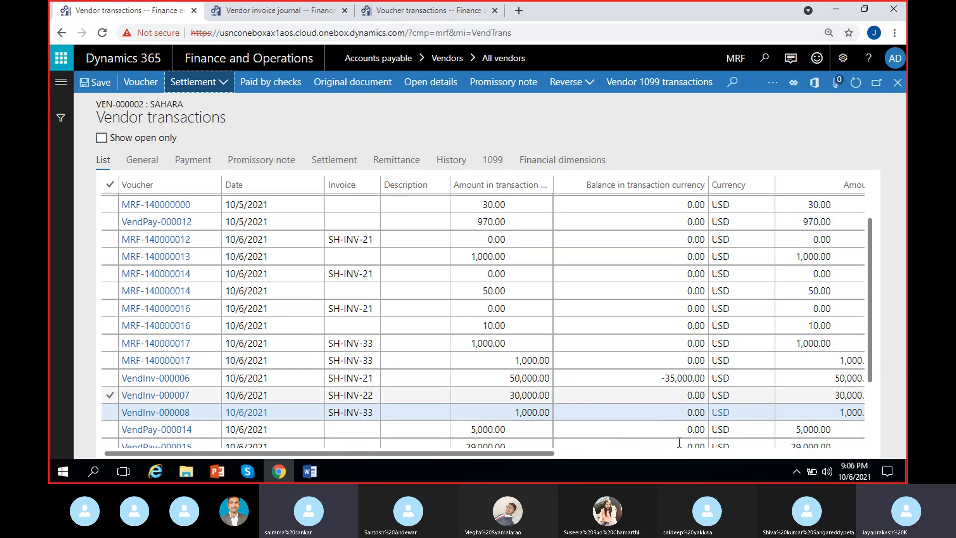
pyautogui.click(664, 413)
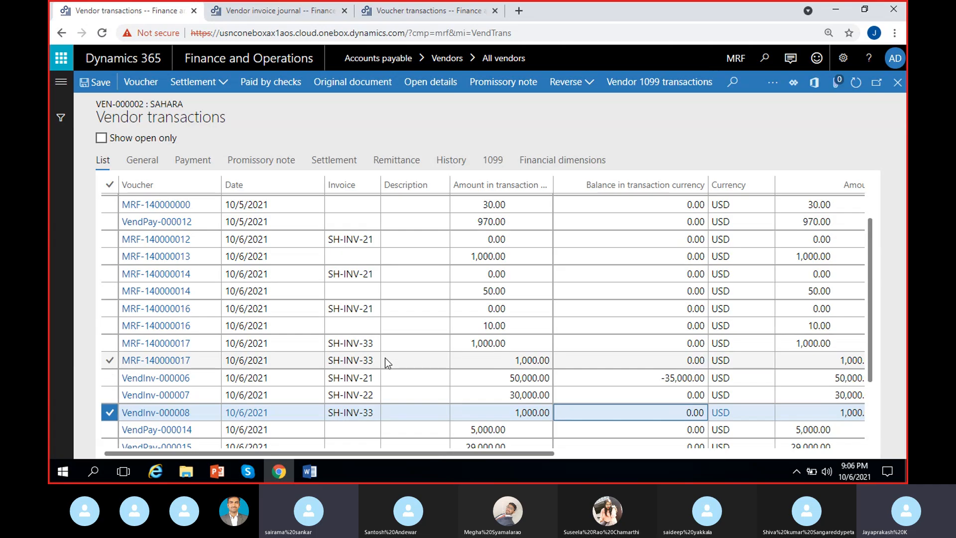
# - Open the voucher MRF-140000017 created for SH-INV-33 and check its ledger accounts and amounts
pyautogui.click(313, 362)
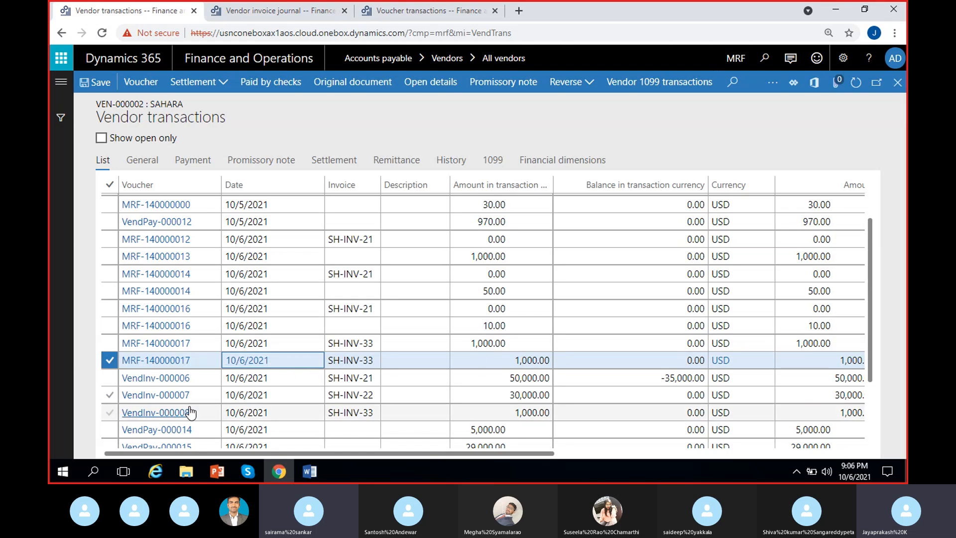
pyautogui.click(177, 361)
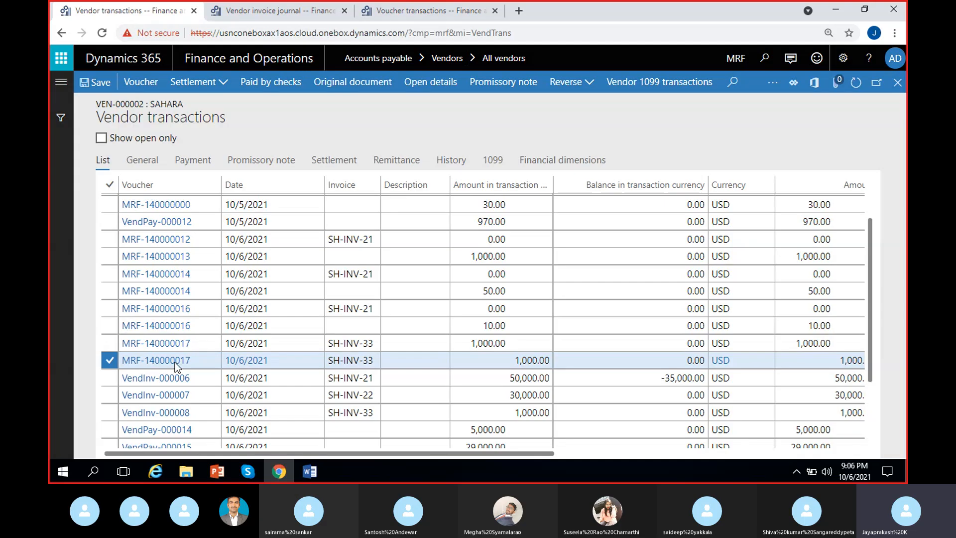
pyautogui.click(514, 328)
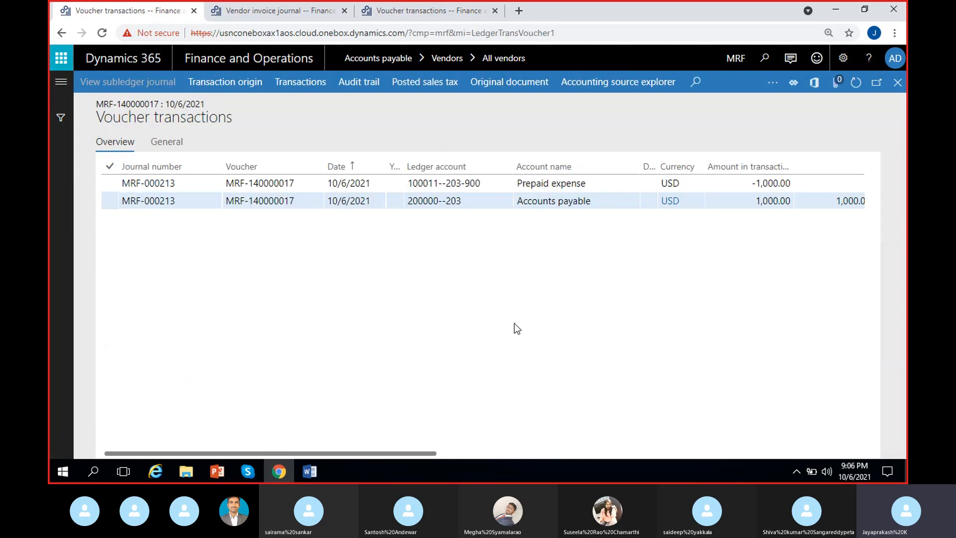
pyautogui.hscroll(4, 515, 329)
pyautogui.moveTo(411, 186); pyautogui.dragTo(308, 198)
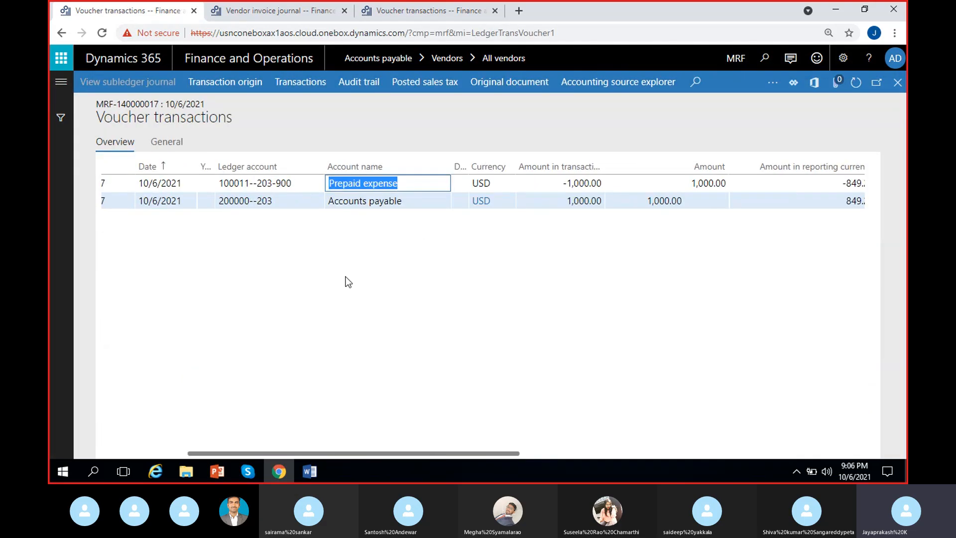
pyautogui.click(392, 296)
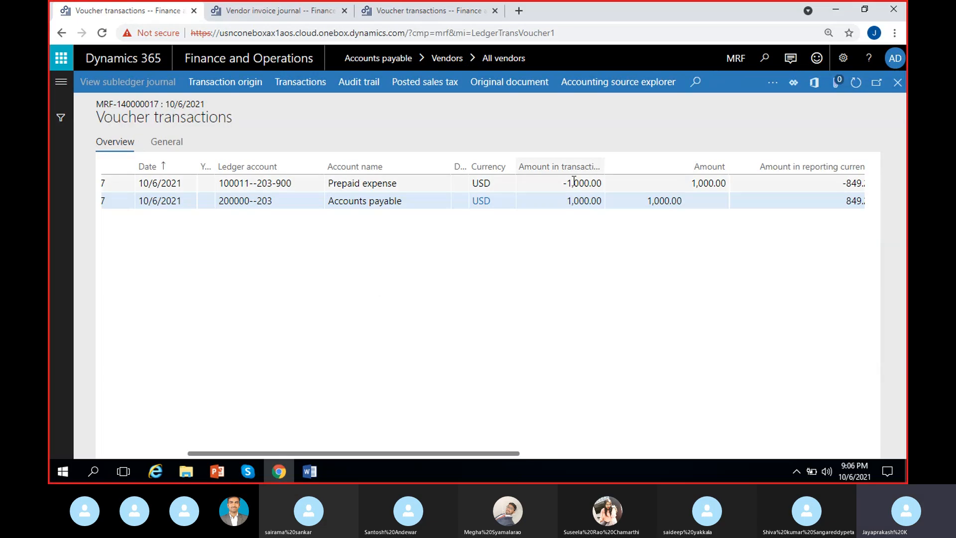
# - Check the transaction amounts of the Prepaid expense and Accounts payable lines in voucher MRF-140000017
pyautogui.click(595, 183)
pyautogui.moveTo(428, 206); pyautogui.dragTo(374, 201)
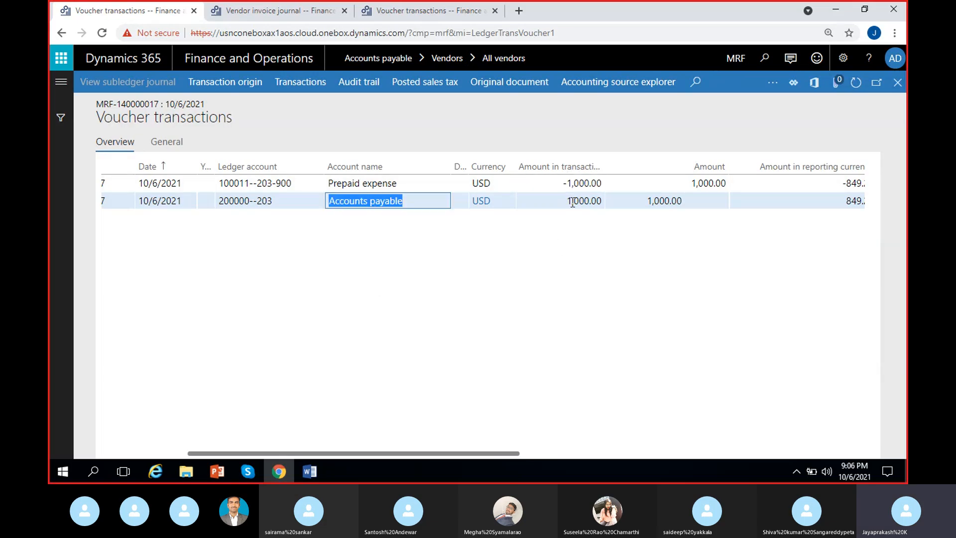
pyautogui.moveTo(573, 202); pyautogui.dragTo(599, 222)
pyautogui.click(605, 341)
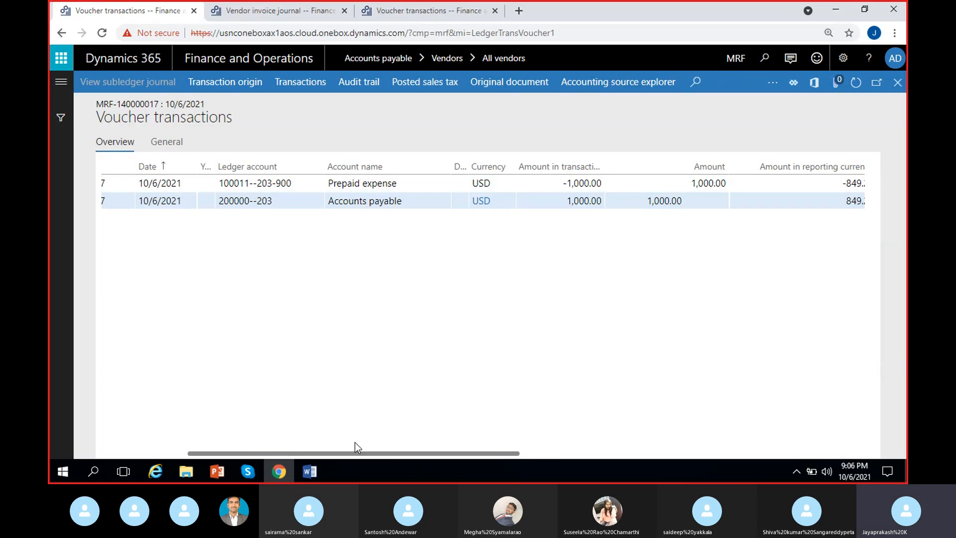
# - Switch to Word, review the accounts payable and prepayment entries noted under the settlement voucher, and return to Dynamics 365
pyautogui.moveTo(313, 474)
pyautogui.click(291, 437)
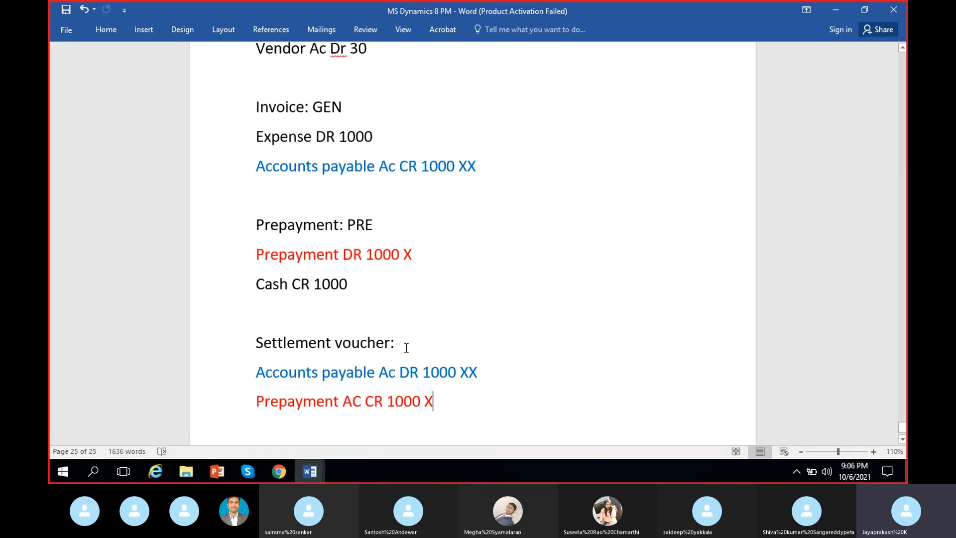
pyautogui.scroll(-1, 406, 348)
pyautogui.moveTo(441, 337); pyautogui.dragTo(259, 343)
pyautogui.click(463, 389)
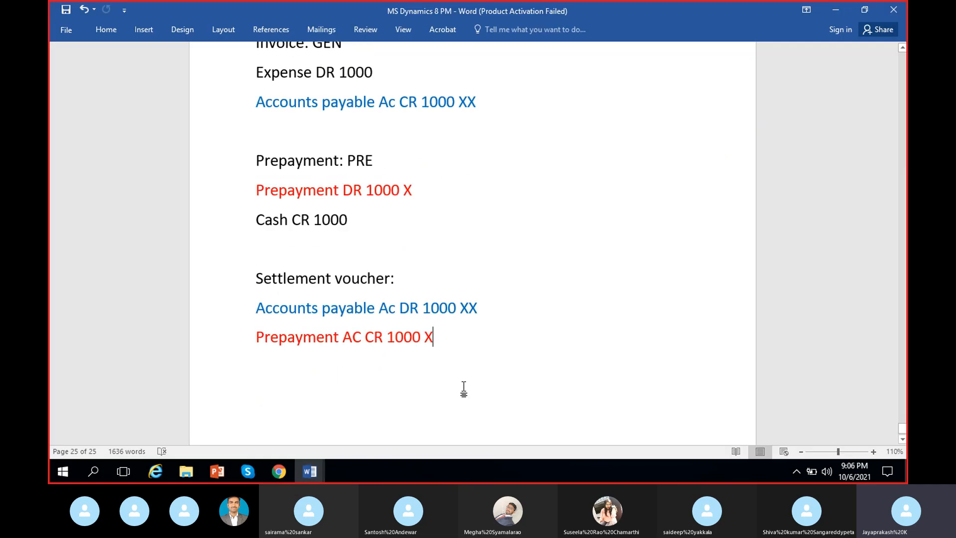
pyautogui.moveTo(471, 305); pyautogui.dragTo(278, 315)
pyautogui.click(473, 384)
pyautogui.moveTo(407, 282); pyautogui.dragTo(249, 285)
pyautogui.click(606, 343)
pyautogui.click(829, 12)
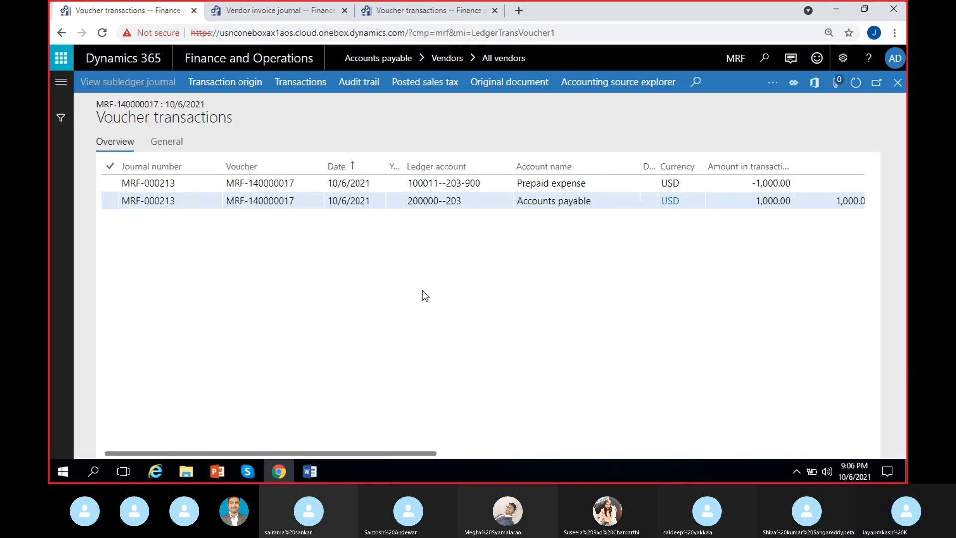
# - Compare voucher MRF-140000017's account names and amounts with the noted settlement entries and close the voucher view
pyautogui.hscroll(4, 422, 291)
pyautogui.hscroll(-4, 410, 314)
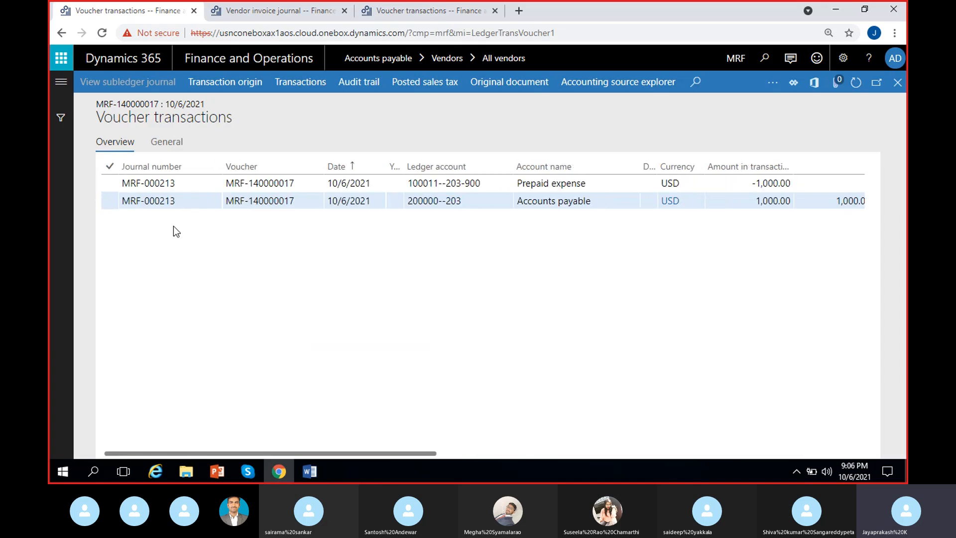
pyautogui.click(309, 198)
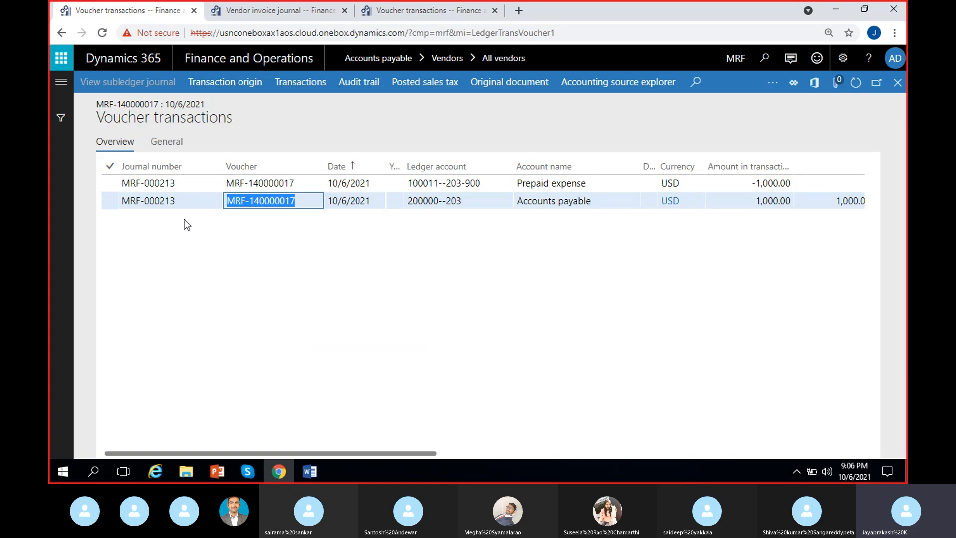
pyautogui.click(282, 211)
pyautogui.moveTo(296, 206); pyautogui.dragTo(231, 249)
pyautogui.click(301, 202)
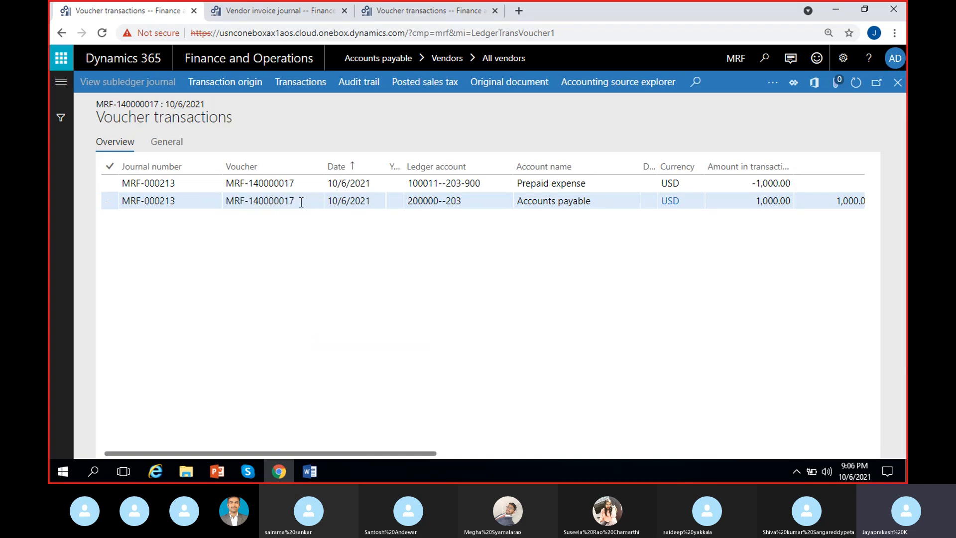
pyautogui.hscroll(4, 393, 277)
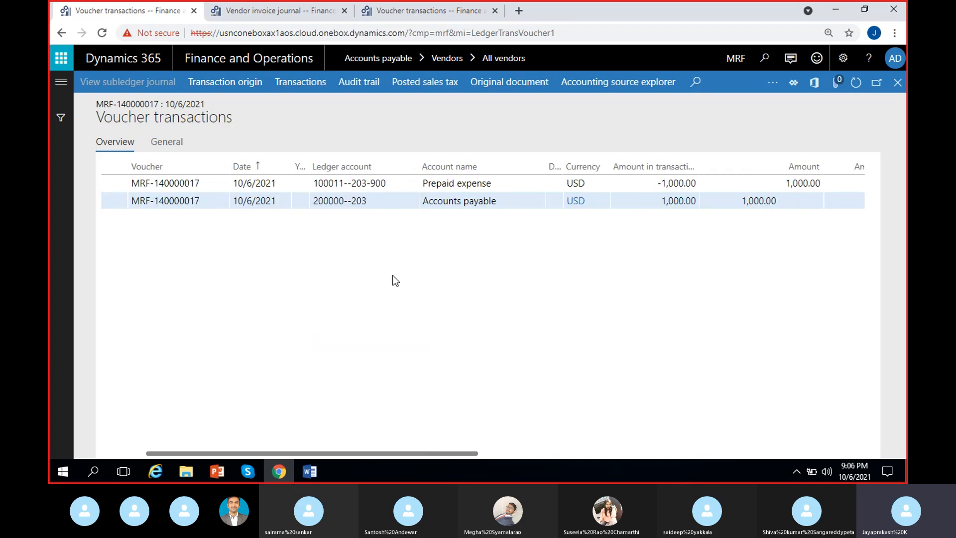
pyautogui.click(409, 200)
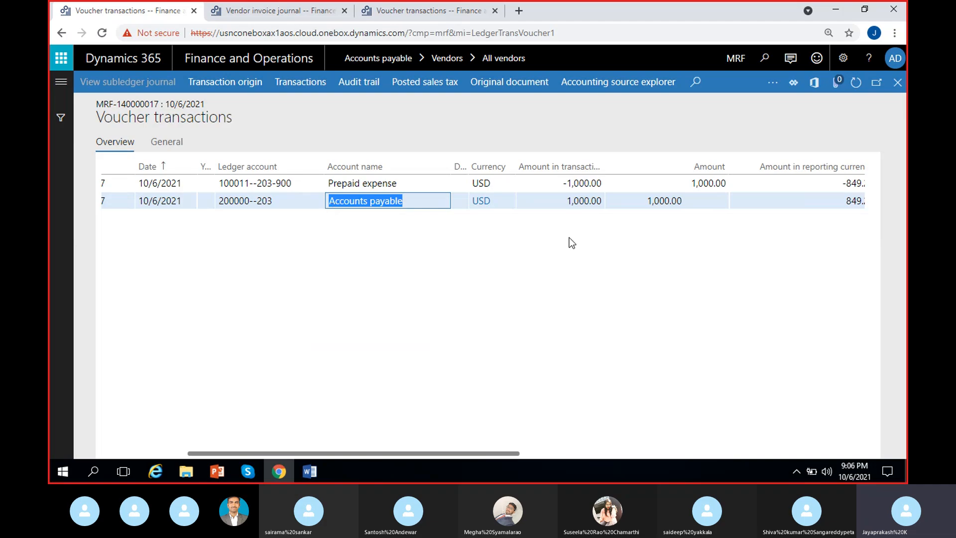
pyautogui.click(582, 200)
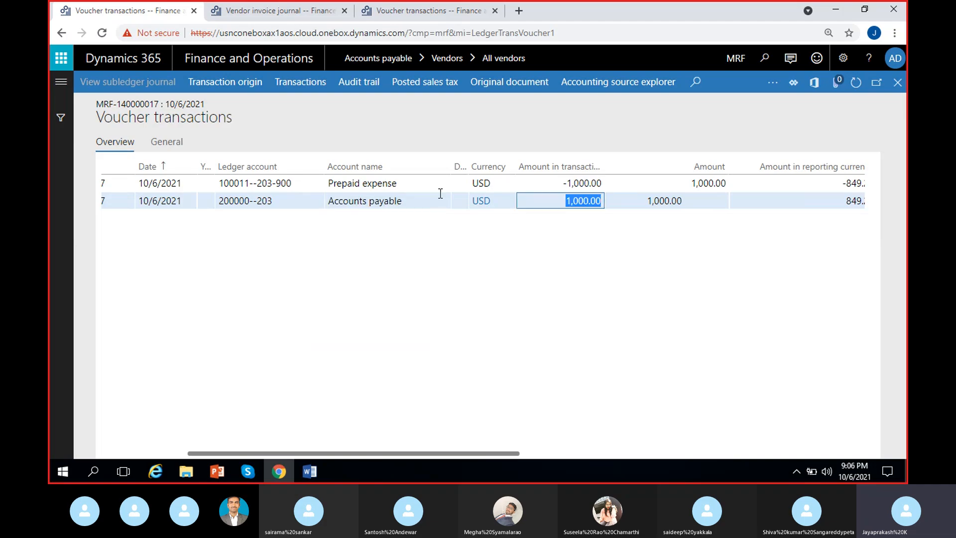
pyautogui.click(897, 82)
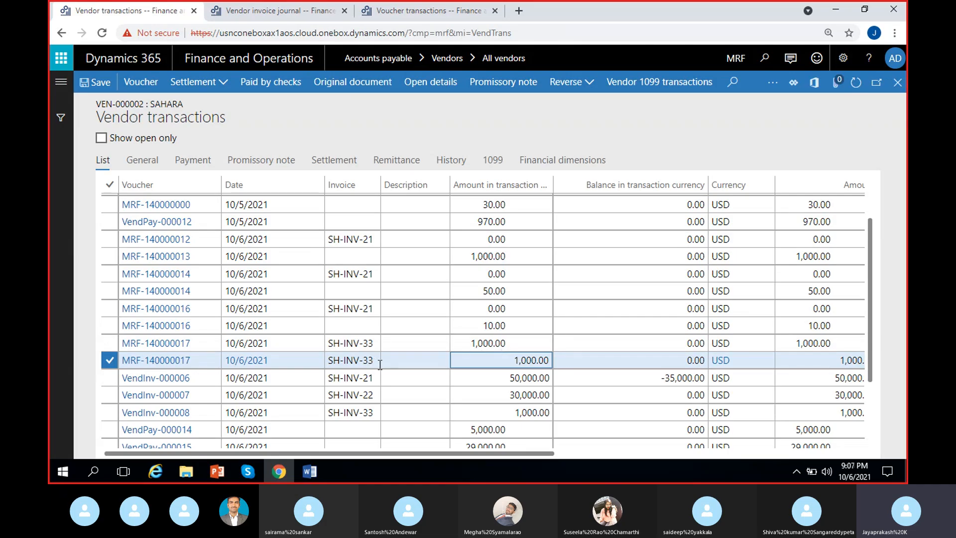
# - Compare the two SH-INV-33 settlement lines in Sahara's vendor transactions and inspect the first line's voucher for its ledger accounts
pyautogui.moveTo(379, 364); pyautogui.dragTo(317, 368)
pyautogui.moveTo(378, 344); pyautogui.dragTo(320, 357)
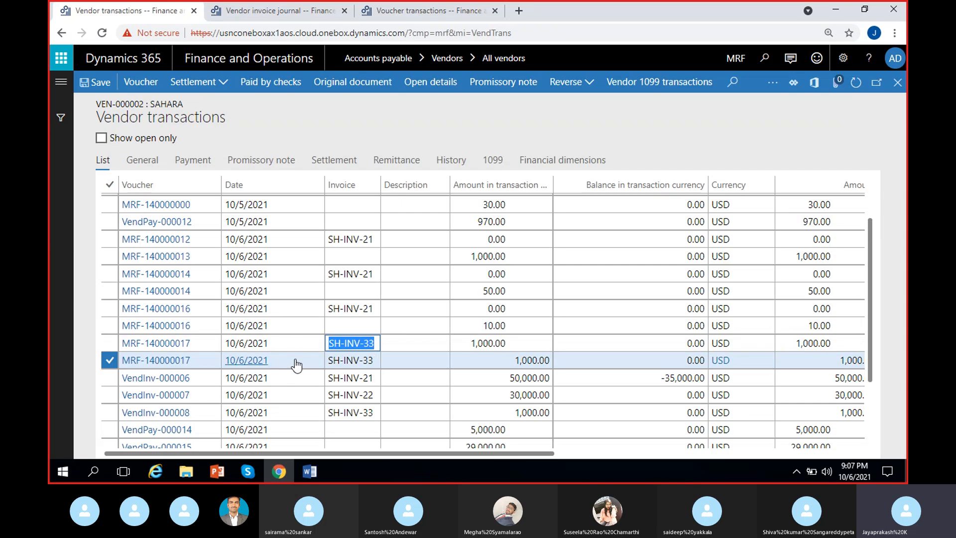
pyautogui.click(501, 356)
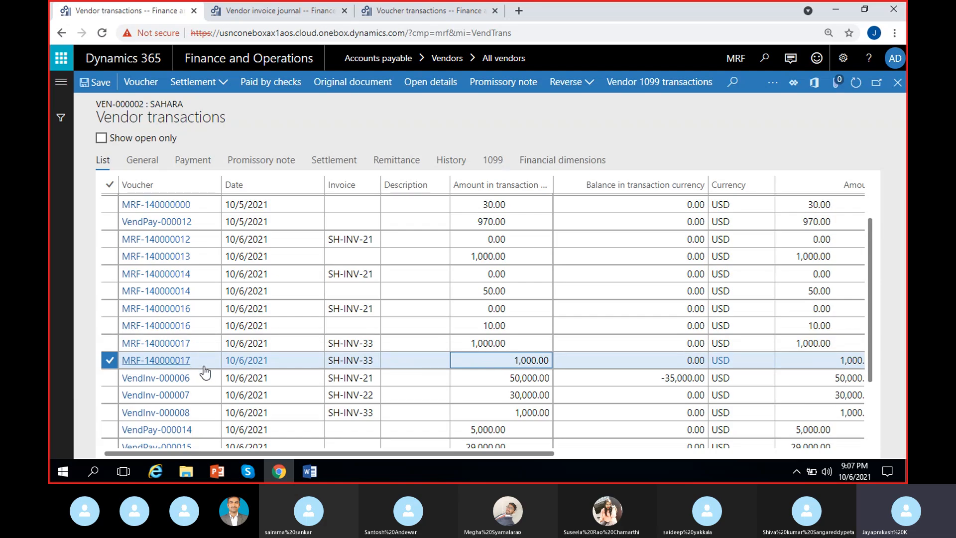
pyautogui.click(180, 343)
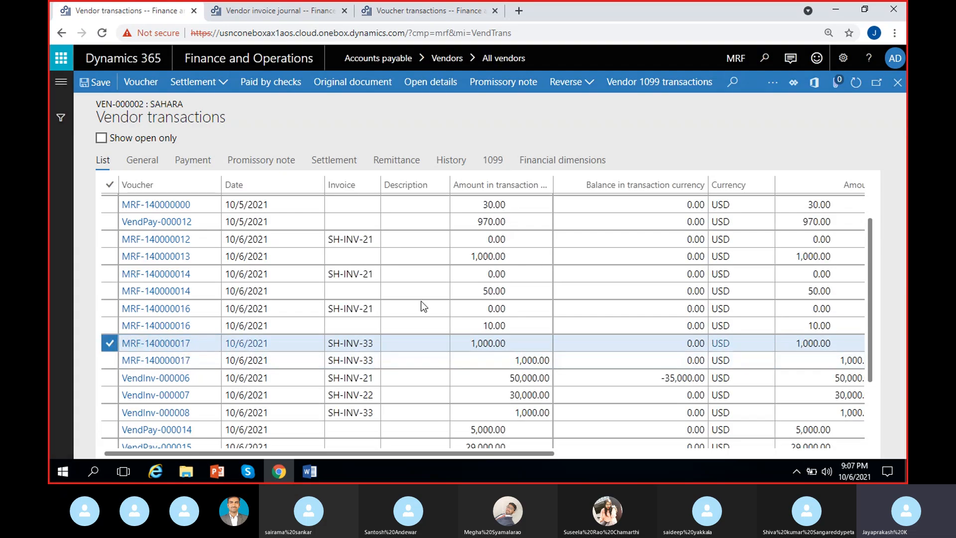
pyautogui.moveTo(589, 183); pyautogui.dragTo(482, 262)
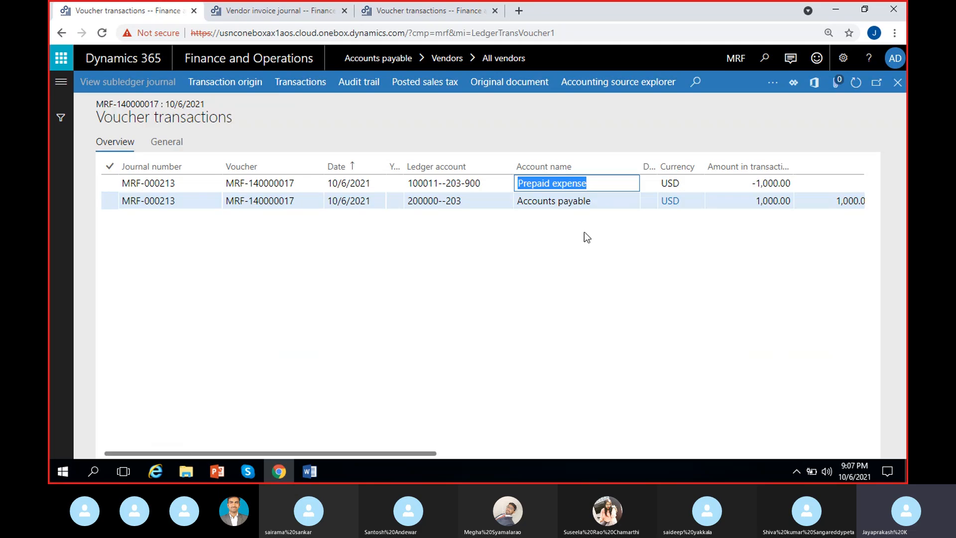
pyautogui.click(898, 82)
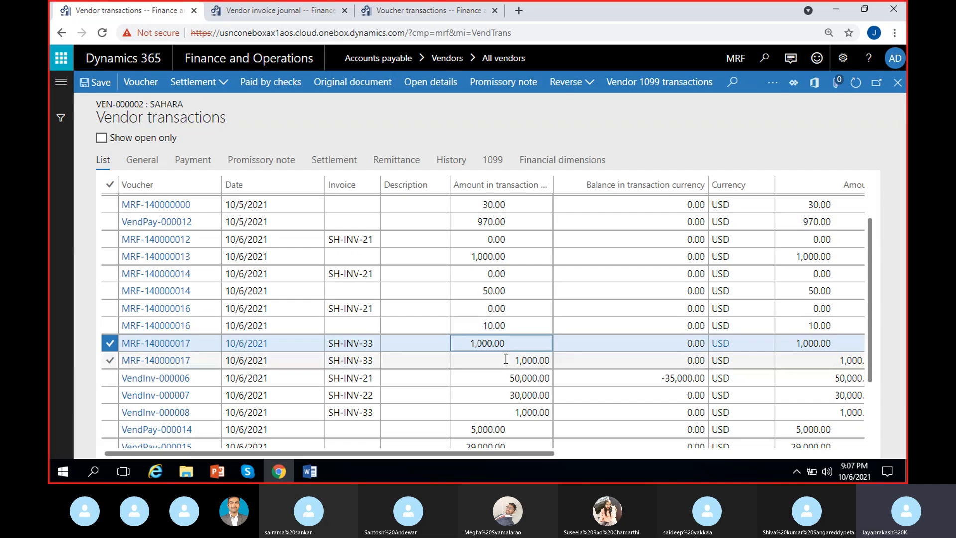
pyautogui.click(506, 358)
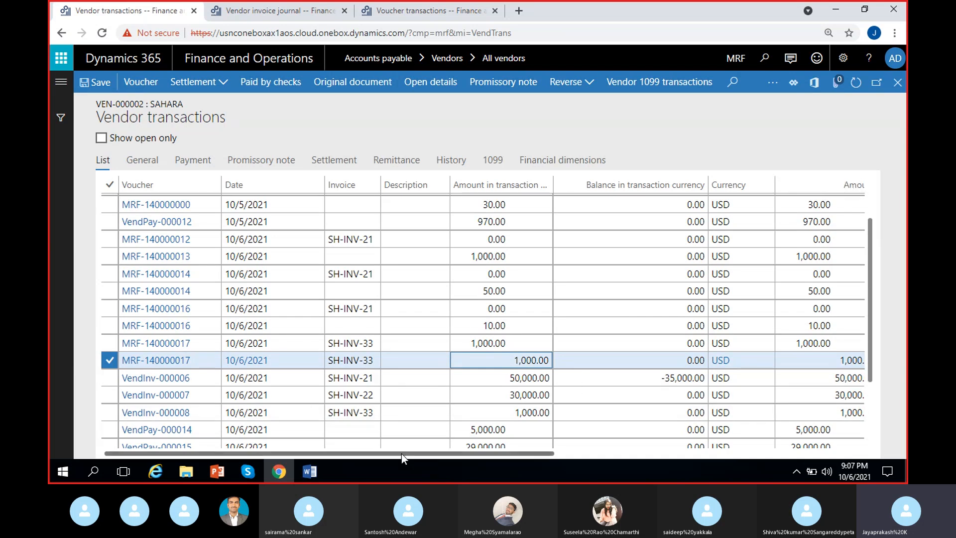
# - Add the Posting profile field to the vendor transactions grid, filtering the available fields by "posting"
pyautogui.moveTo(402, 453); pyautogui.dragTo(709, 453)
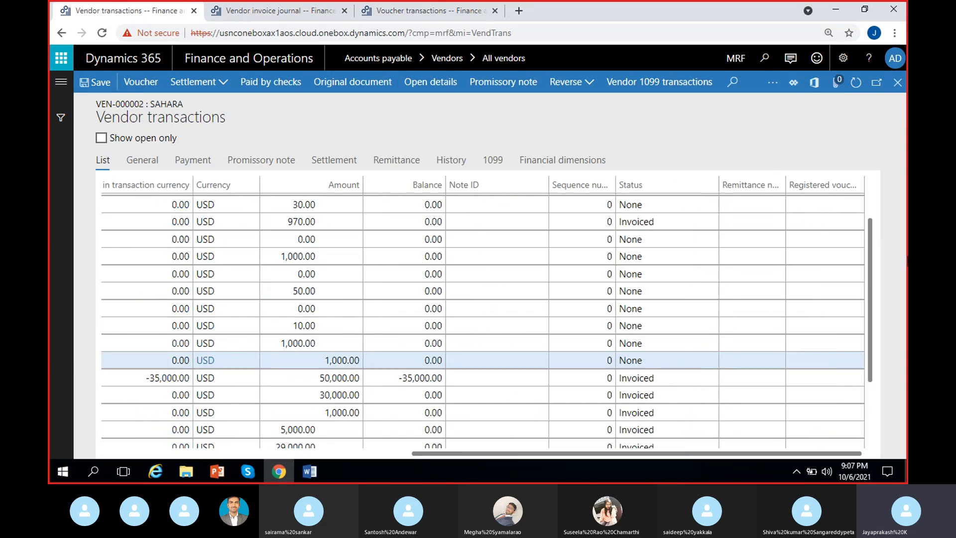
pyautogui.rightClick(867, 194)
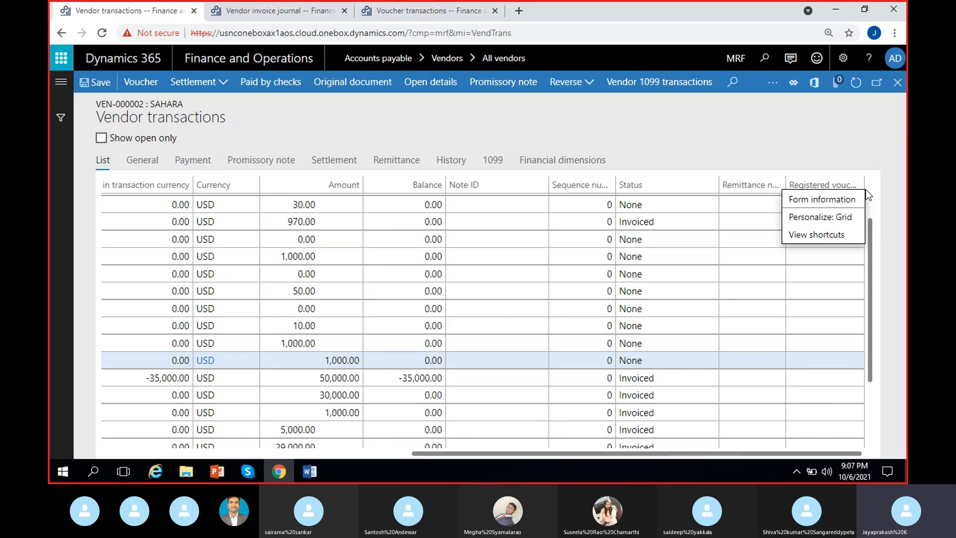
pyautogui.click(852, 218)
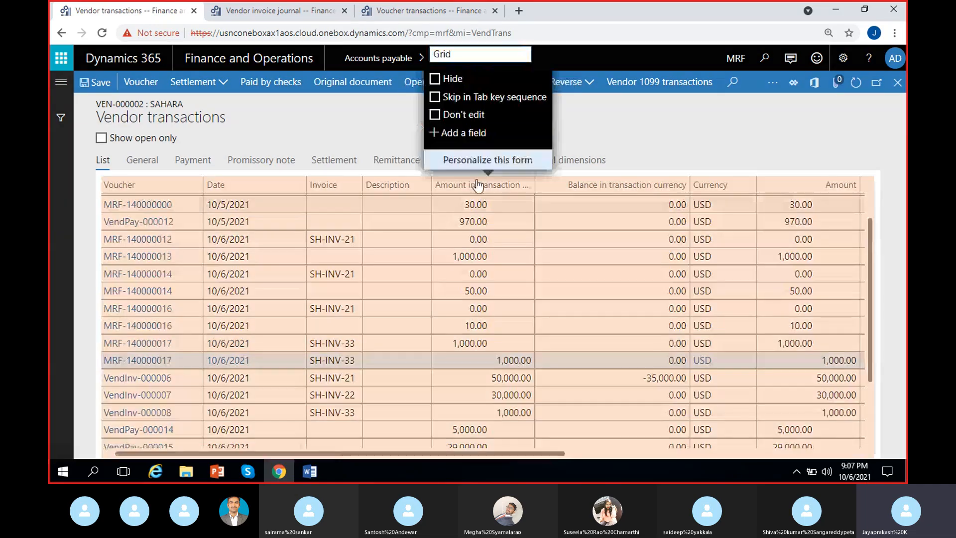
pyautogui.click(466, 132)
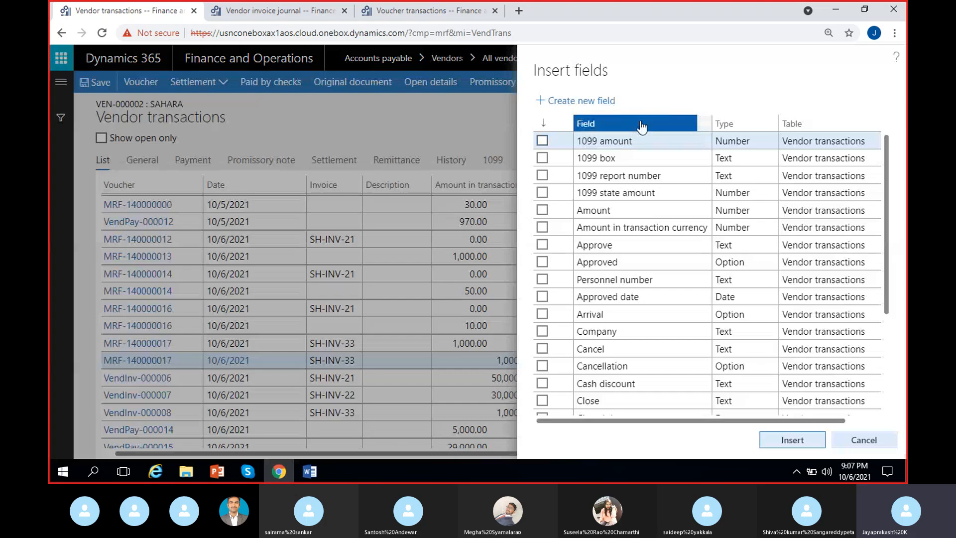
pyautogui.click(642, 127)
pyautogui.write('postin')
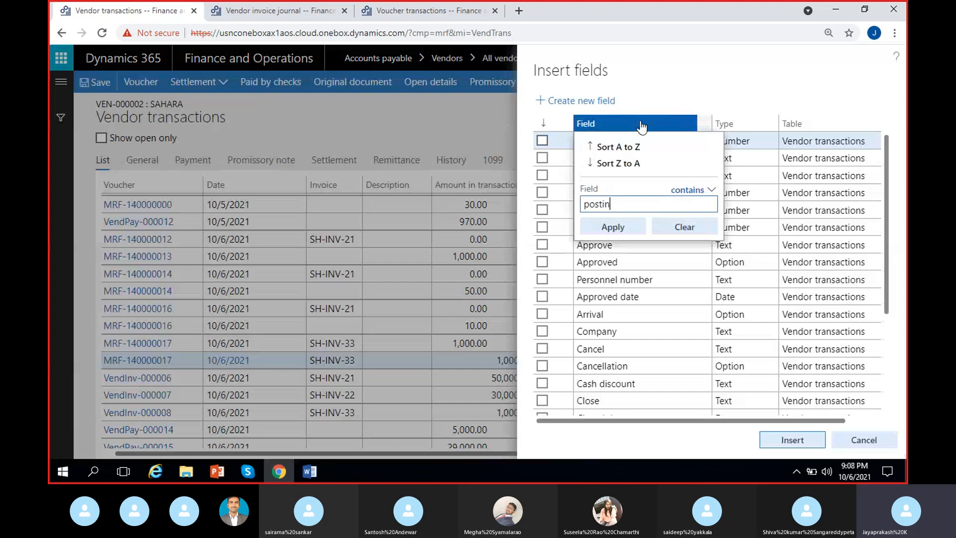
pyautogui.write('g')
pyautogui.click(600, 228)
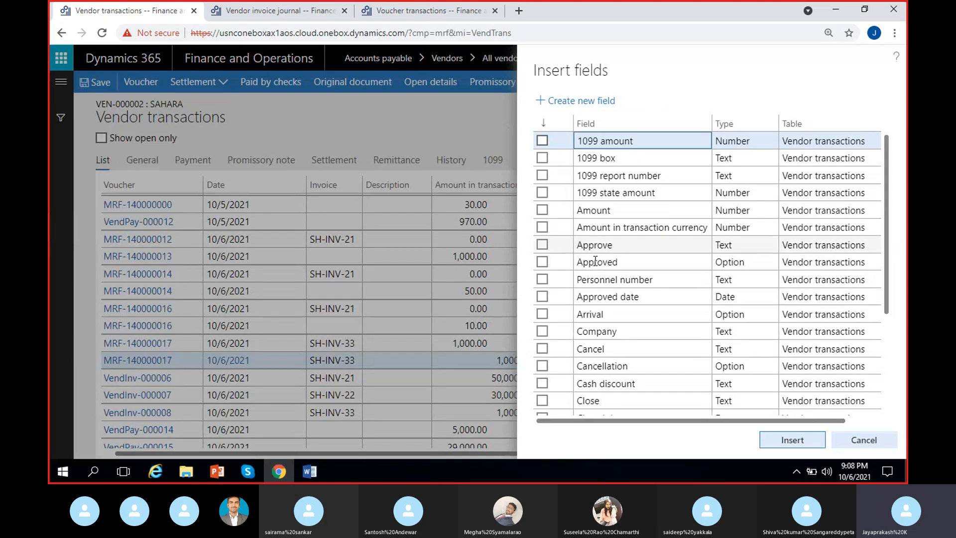
pyautogui.click(542, 140)
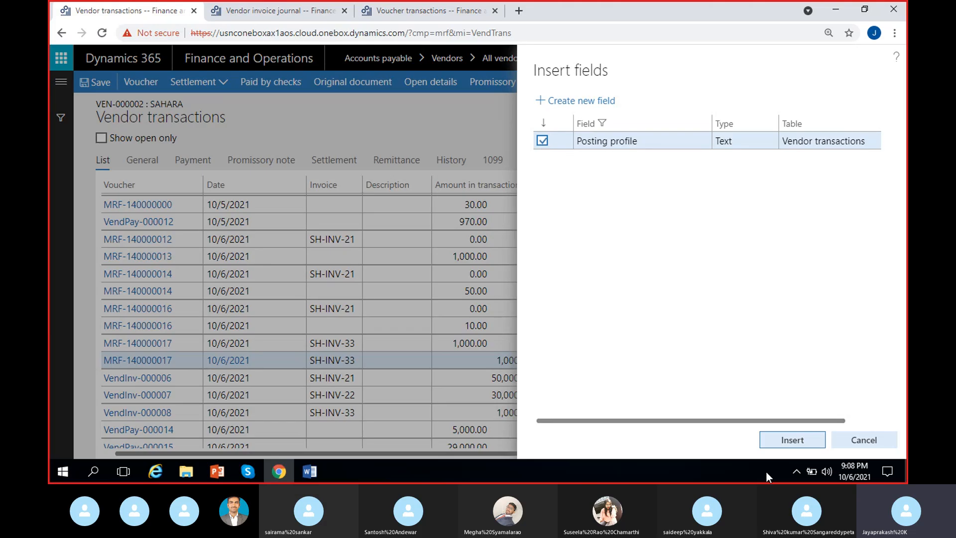
pyautogui.click(792, 440)
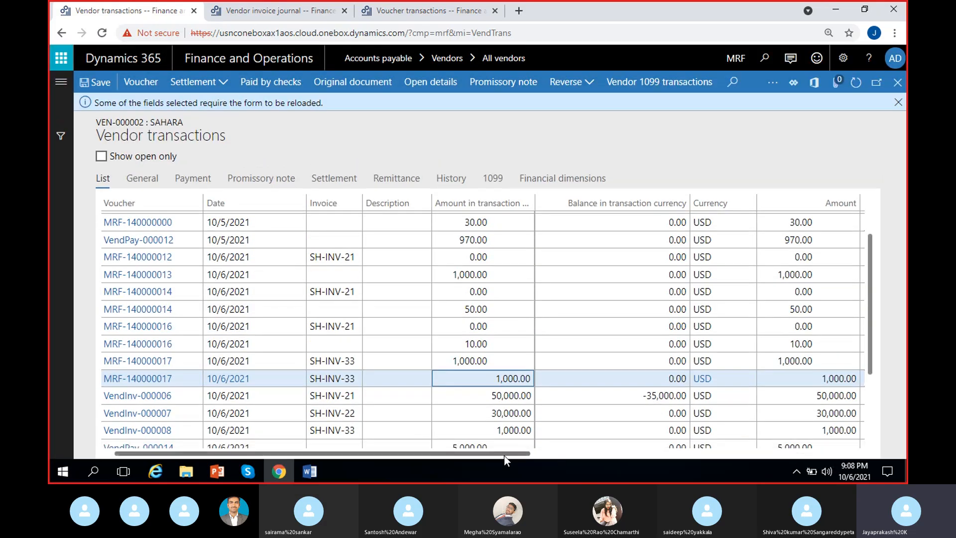
# - Open form personalization for the vendor transactions grid from its Posting profile column and dismiss the column's filter options
pyautogui.moveTo(504, 455); pyautogui.dragTo(835, 454)
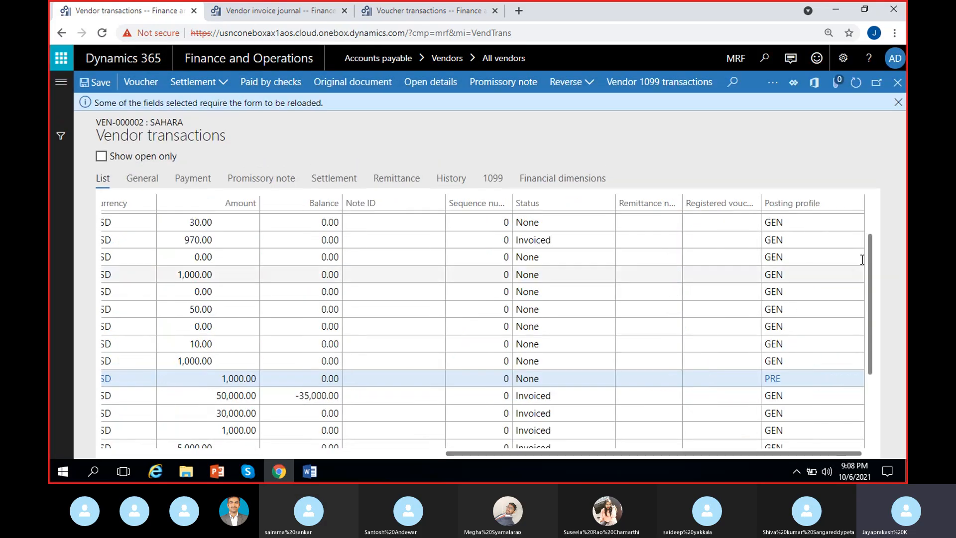
pyautogui.rightClick(830, 210)
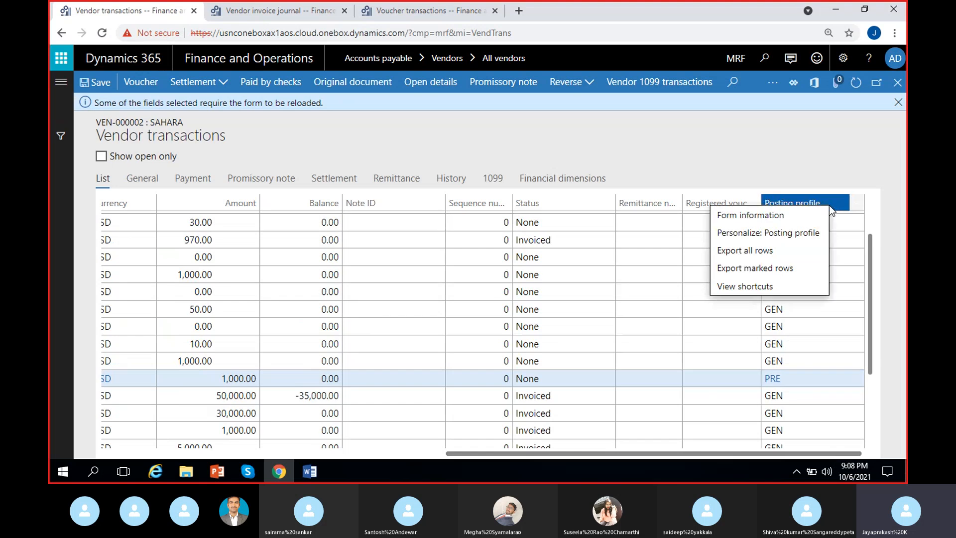
pyautogui.click(791, 241)
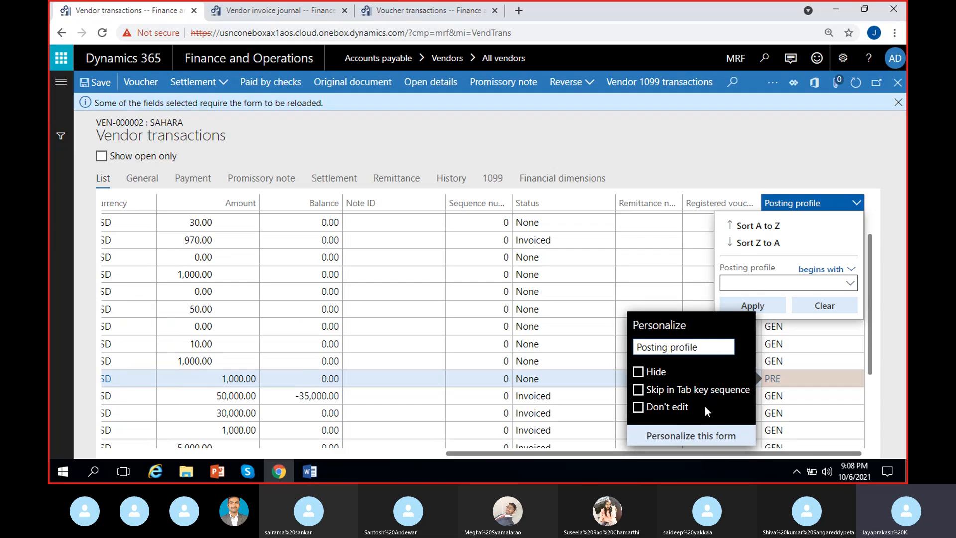
pyautogui.click(710, 435)
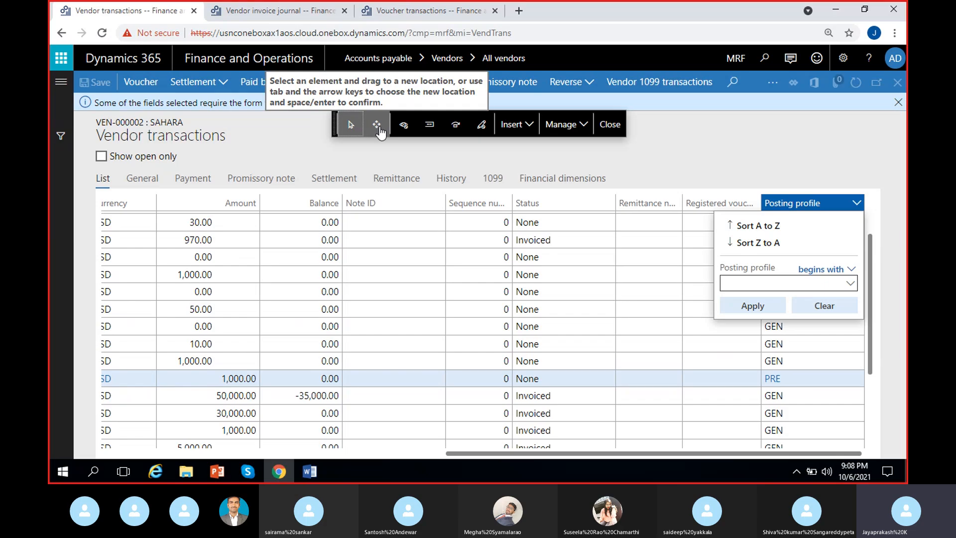
pyautogui.click(824, 306)
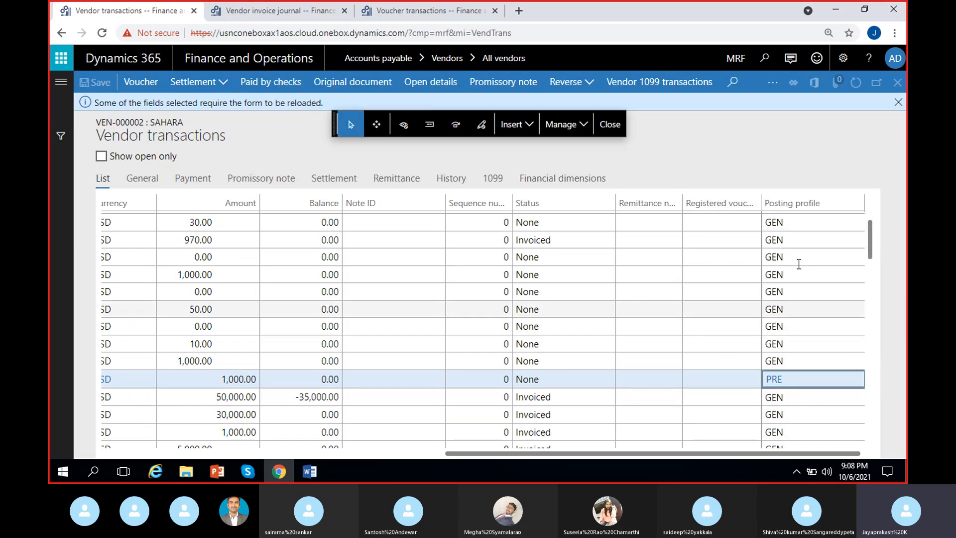
pyautogui.click(805, 210)
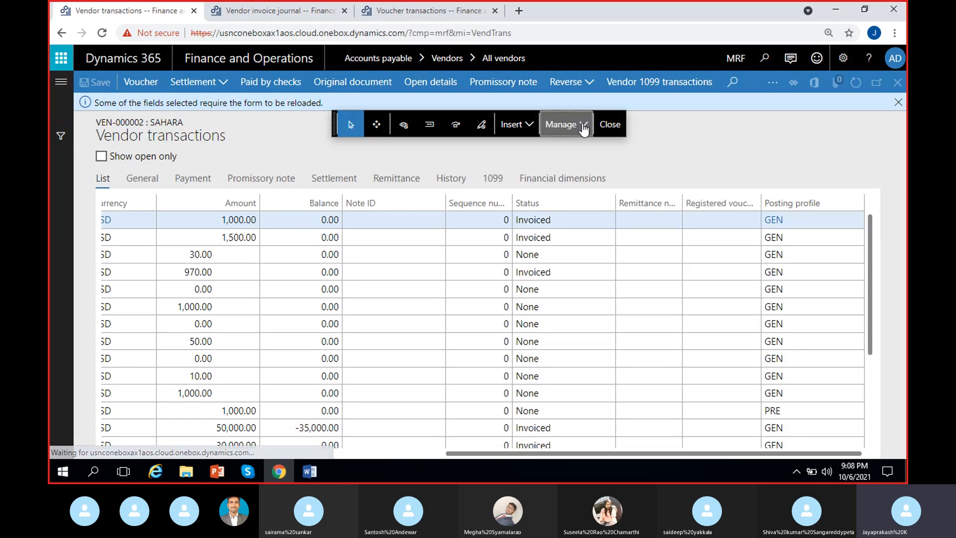
pyautogui.click(583, 128)
pyautogui.click(664, 126)
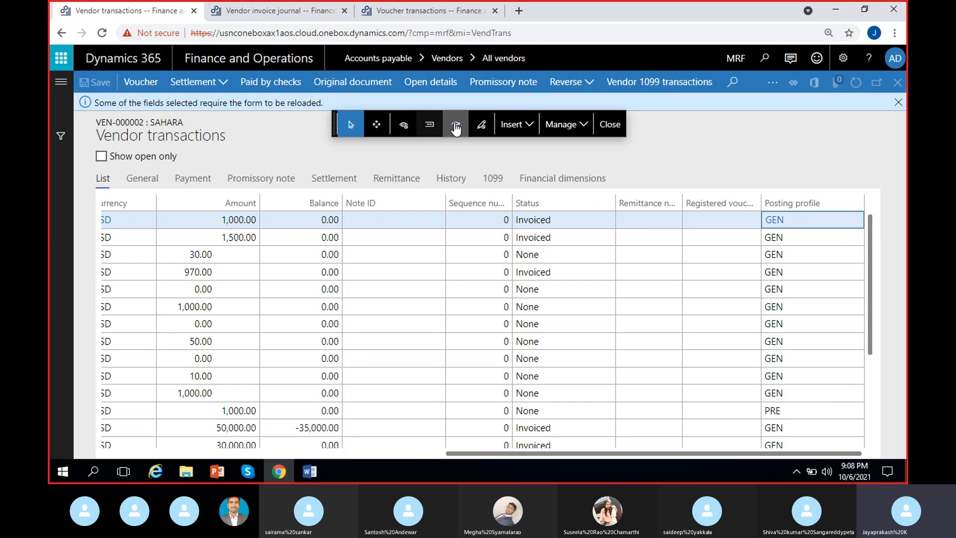
# - Move the Posting profile column directly after Amount in transaction currency, finish personalizing, and dismiss the form reload notice
pyautogui.click(351, 129)
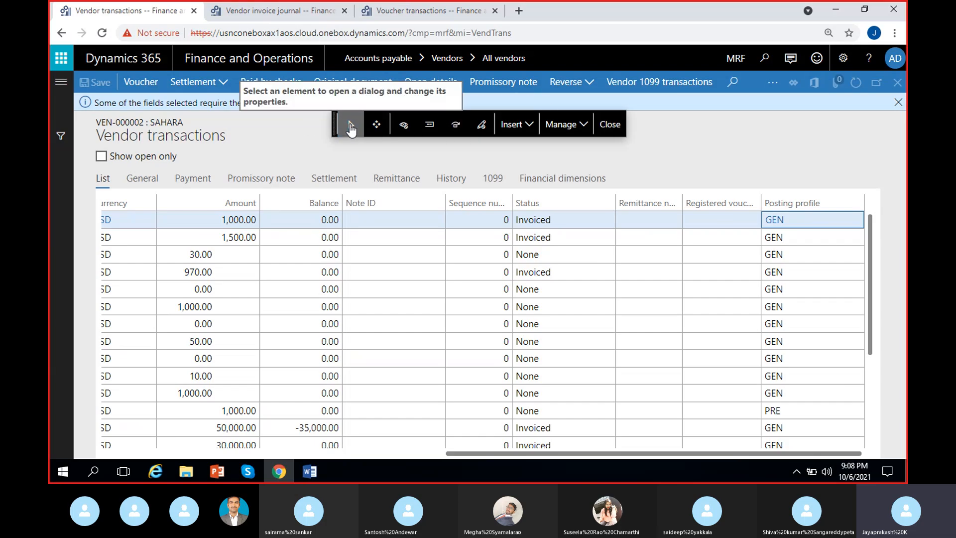
pyautogui.click(376, 127)
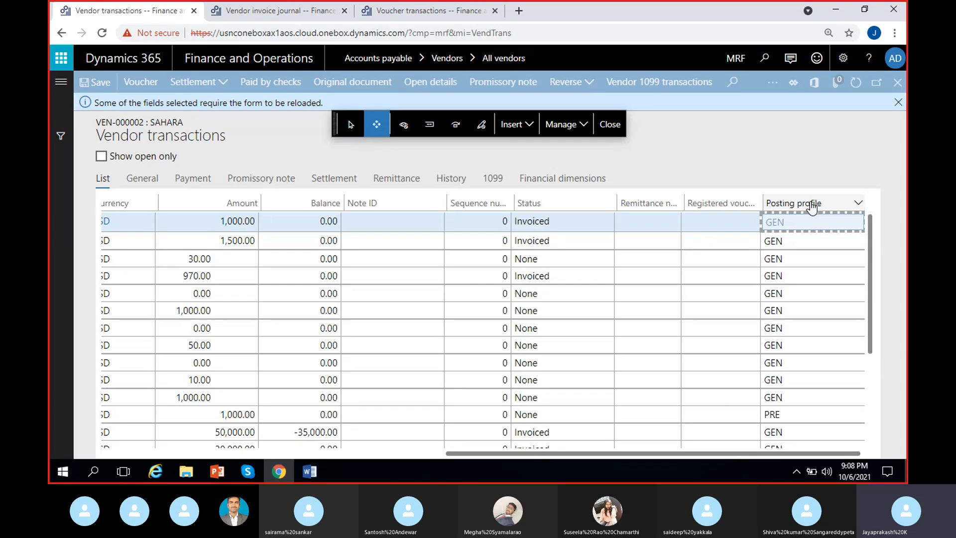
pyautogui.moveTo(812, 207); pyautogui.dragTo(368, 204)
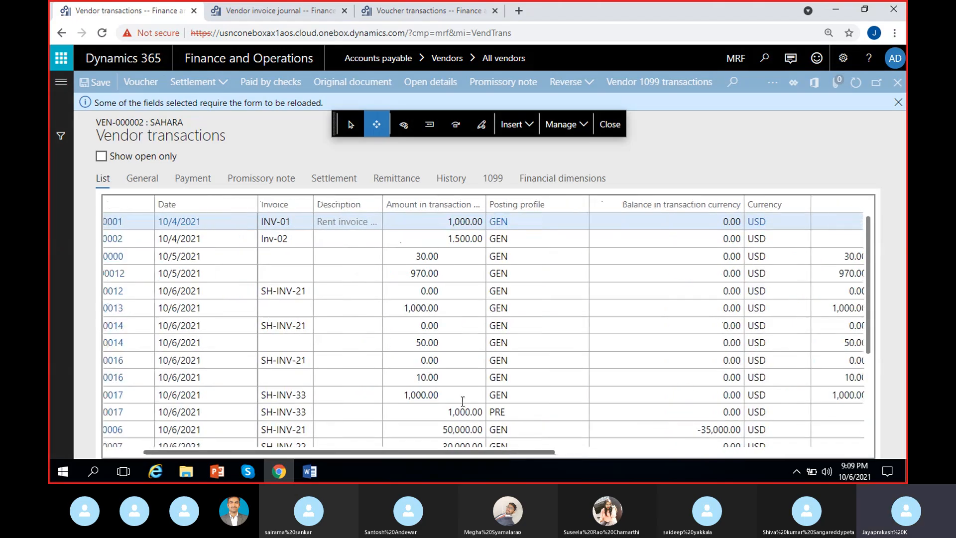
pyautogui.click(610, 123)
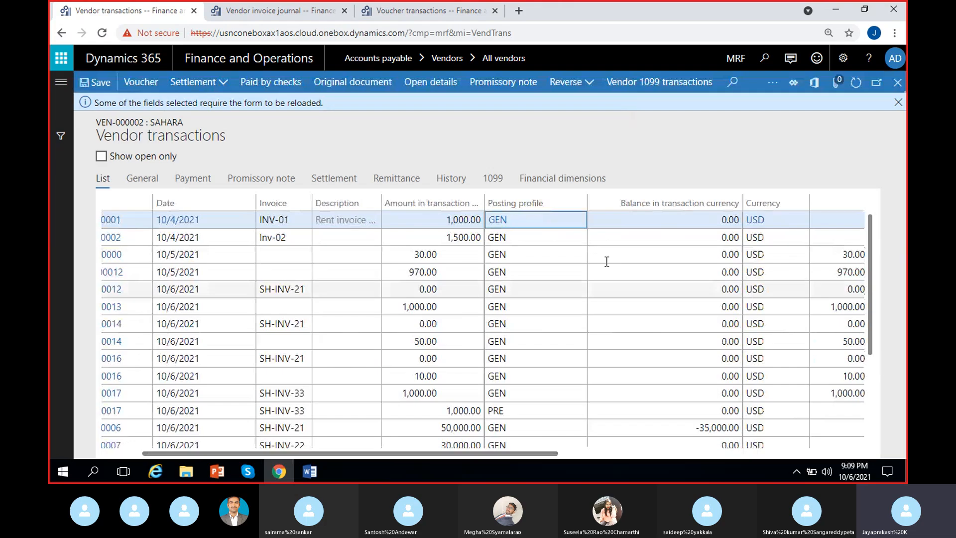
pyautogui.click(898, 102)
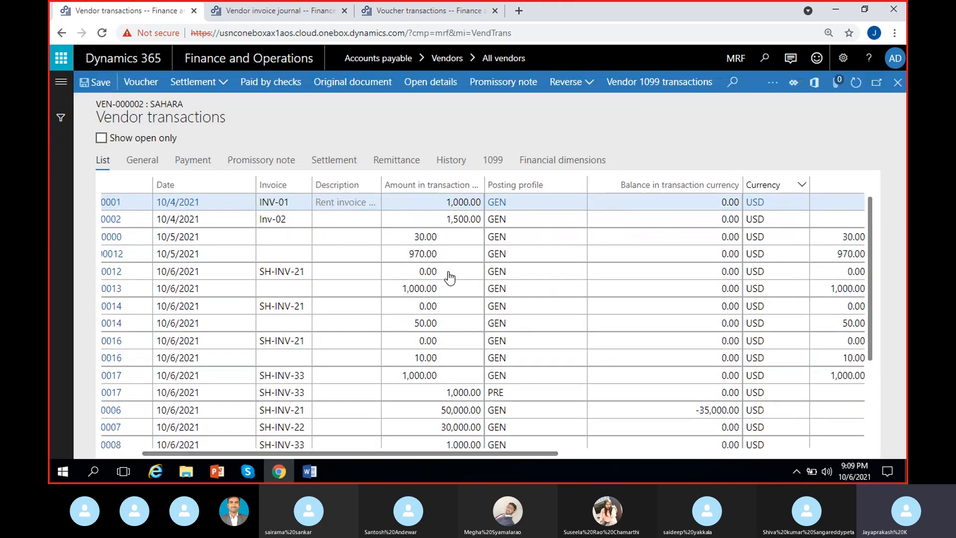
# - Check the posting profiles of prepayment VendPay-000018 and invoice VendInv-000008 in the vendor transactions
pyautogui.moveTo(521, 454); pyautogui.dragTo(460, 450)
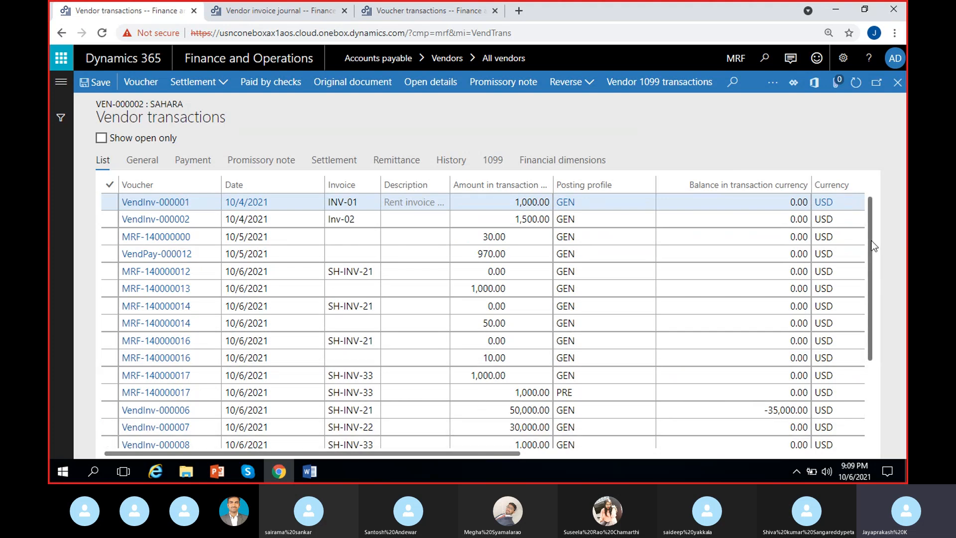
pyautogui.moveTo(872, 240); pyautogui.dragTo(862, 318)
pyautogui.click(573, 406)
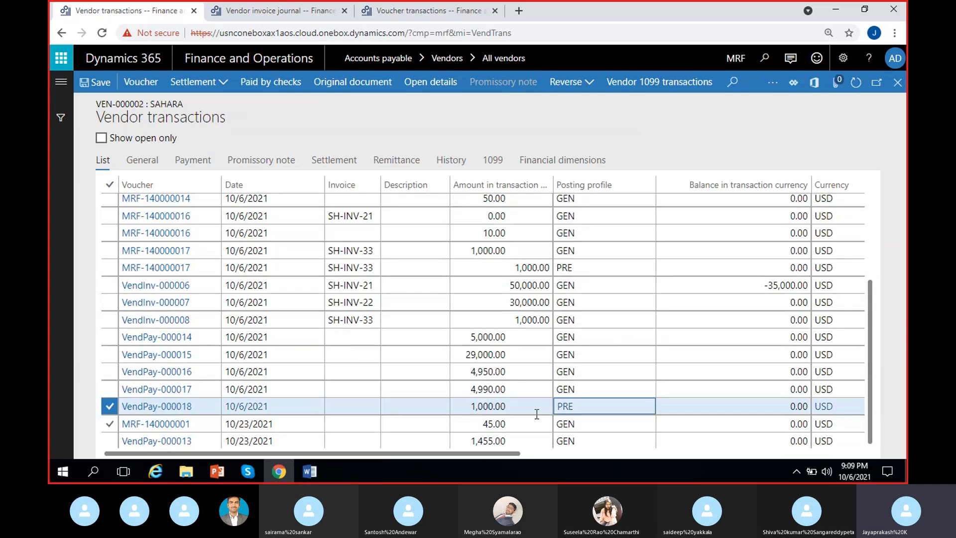
pyautogui.click(589, 411)
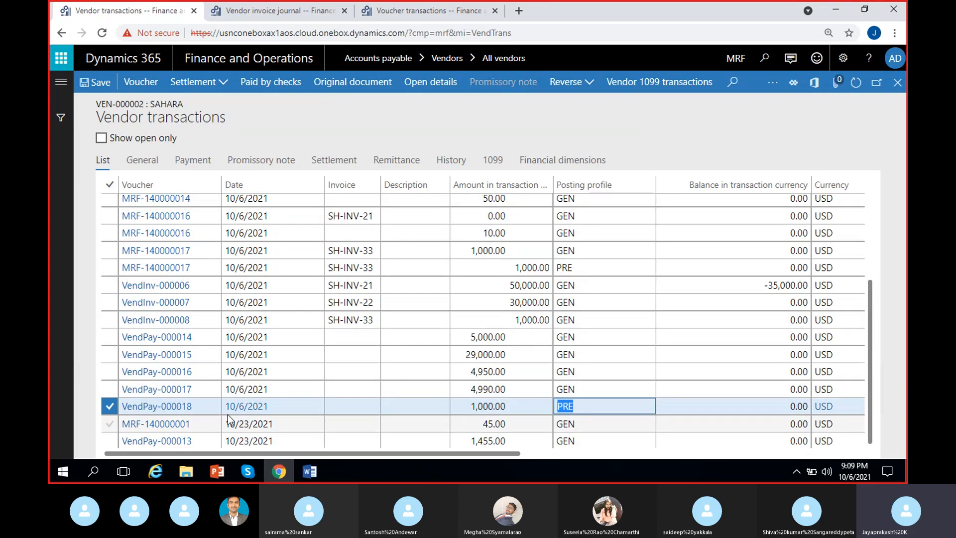
pyautogui.click(594, 320)
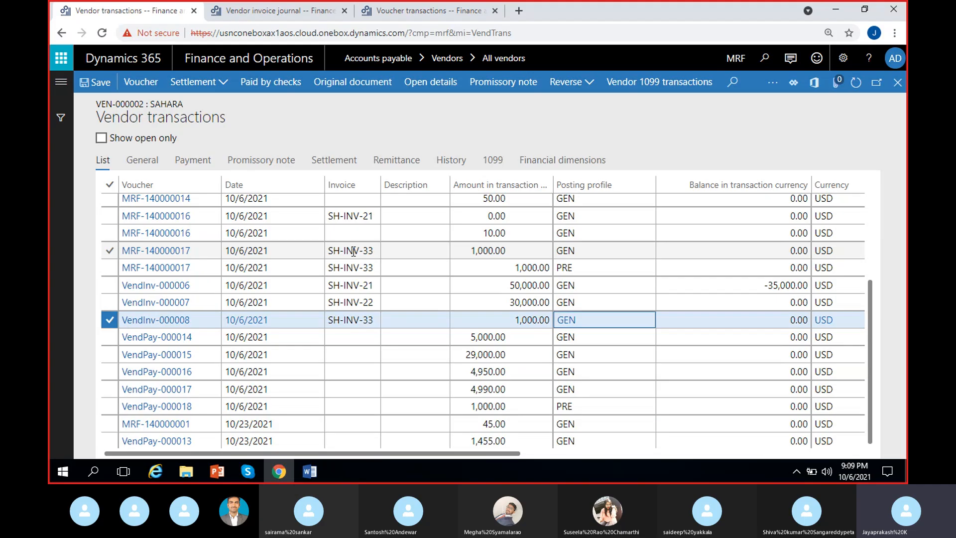
# - Compare the amounts and posting profiles of the two MRF-140000017 settlement lines for SH-INV-33, marking both lines
pyautogui.click(411, 253)
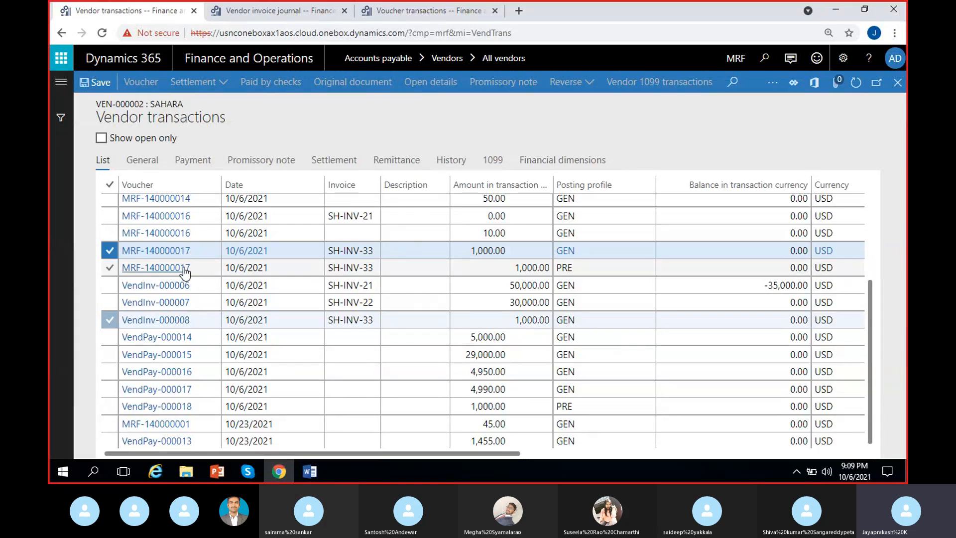
pyautogui.click(586, 254)
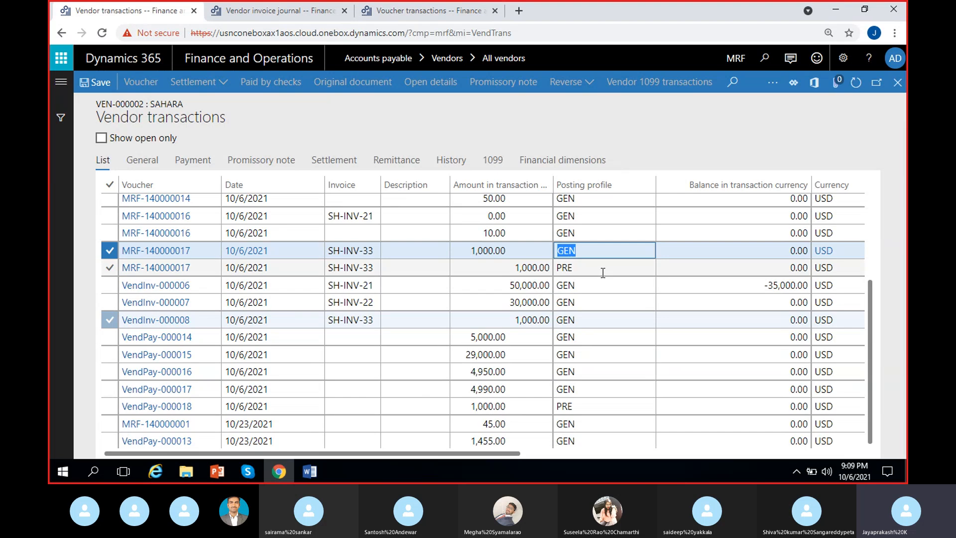
pyautogui.click(512, 253)
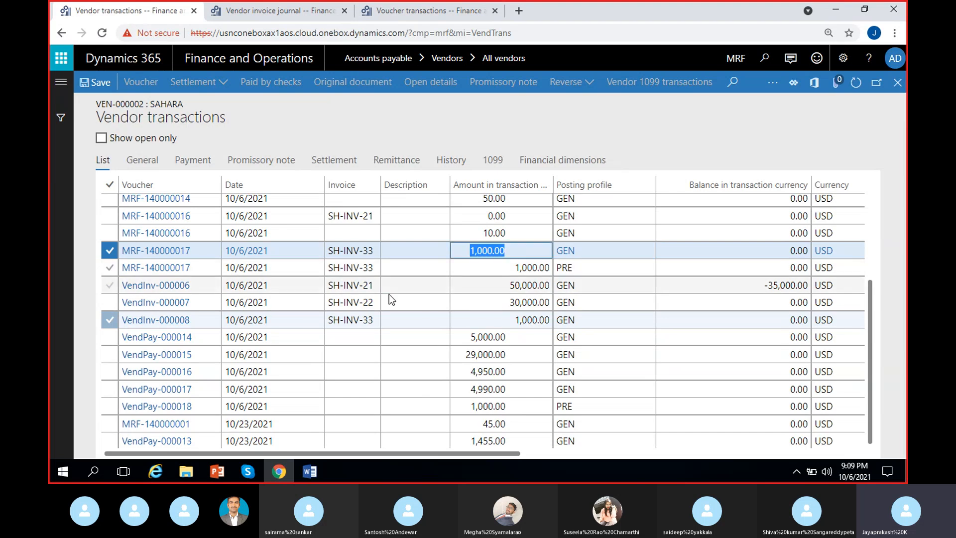
pyautogui.press('Down')
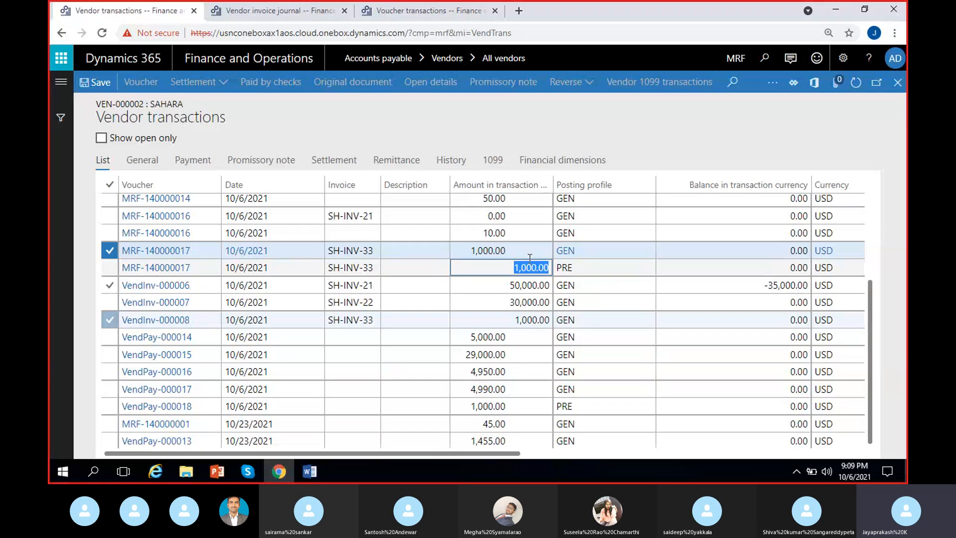
pyautogui.click(608, 267)
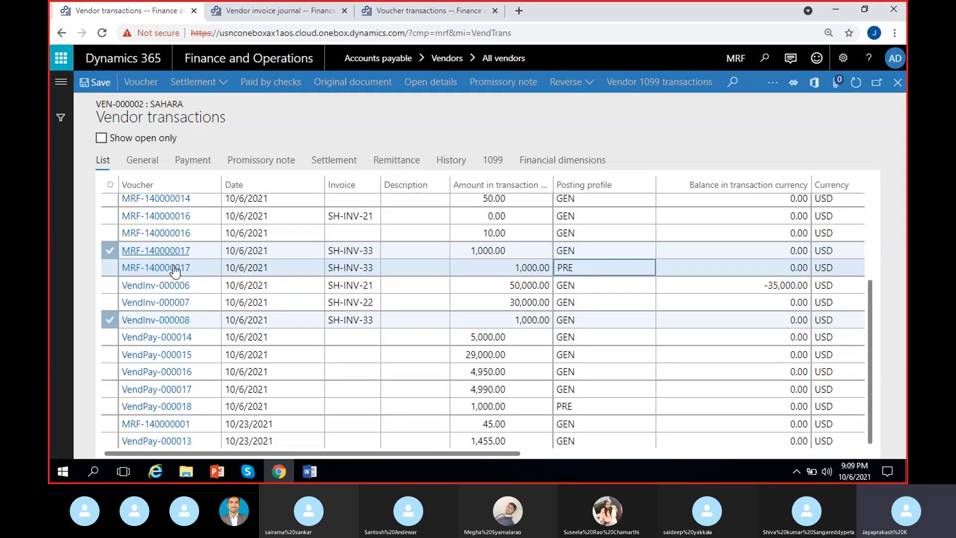
pyautogui.click(372, 264)
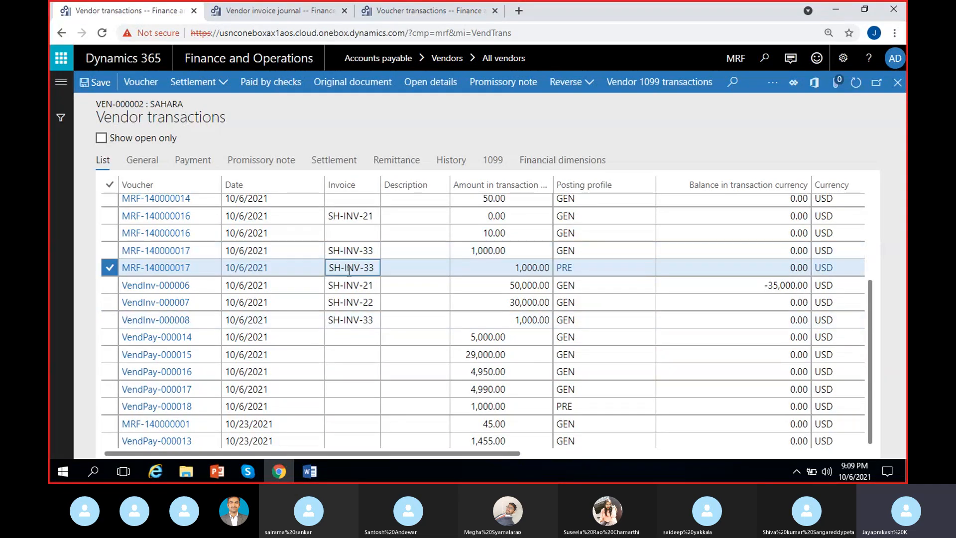
pyautogui.click(110, 252)
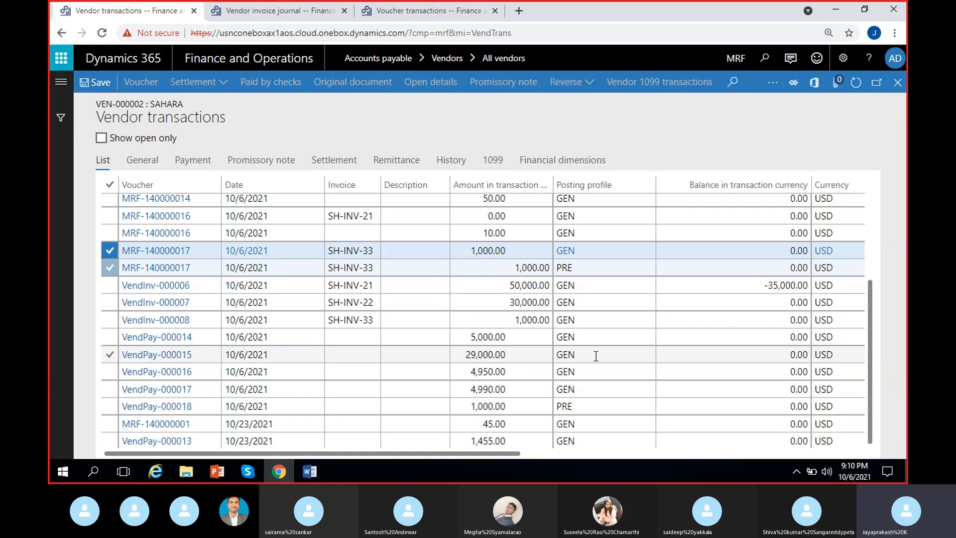
pyautogui.click(494, 248)
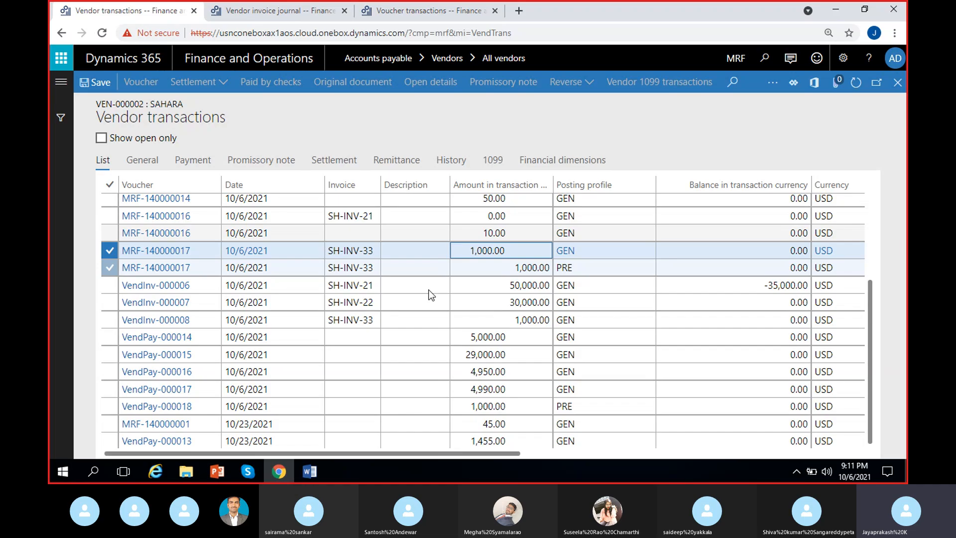
pyautogui.click(475, 268)
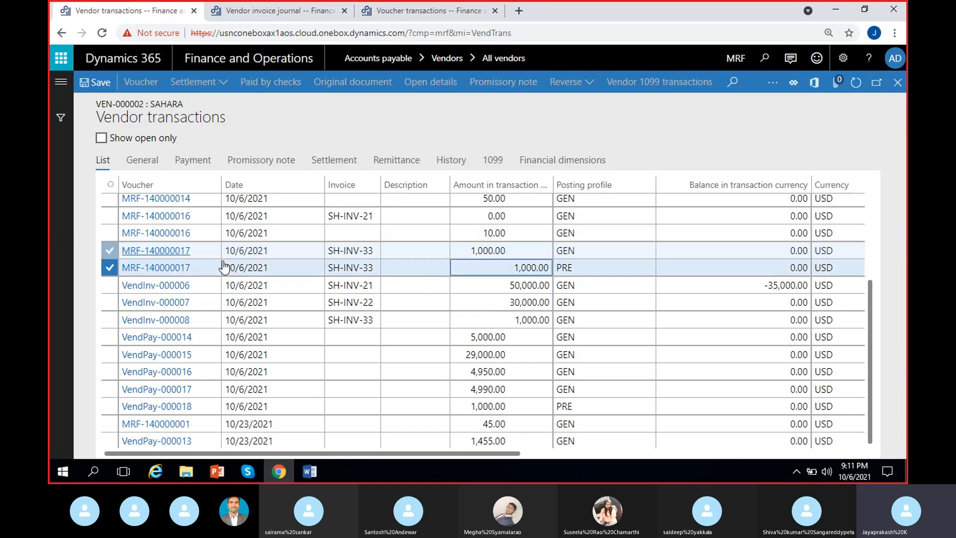
# - View the voucher of the MRF-140000017 line with posting profile GEN, examine its ledger accounts, and close the voucher view
pyautogui.keyDown('ctrl'); pyautogui.click(474, 251); pyautogui.keyUp('ctrl')
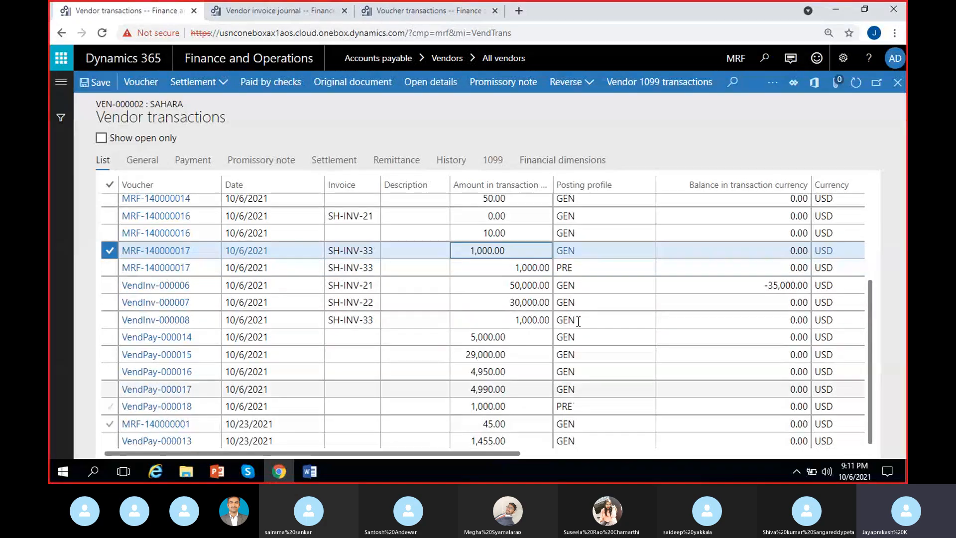
pyautogui.click(136, 85)
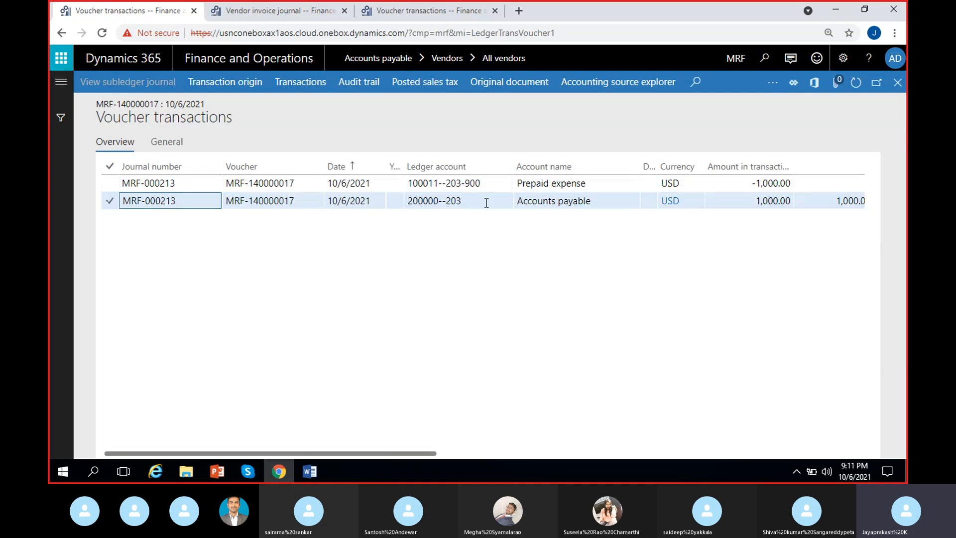
pyautogui.click(462, 202)
pyautogui.press('Up')
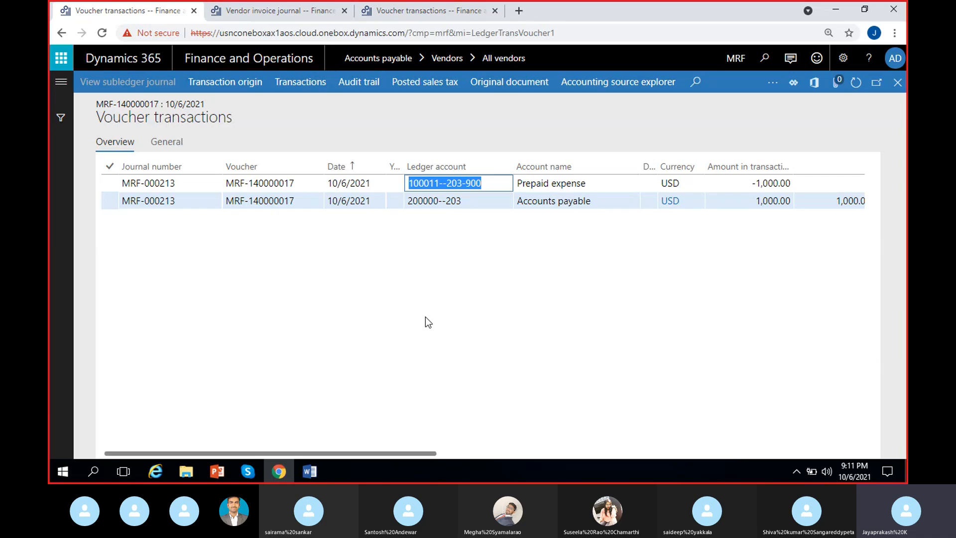
pyautogui.click(498, 341)
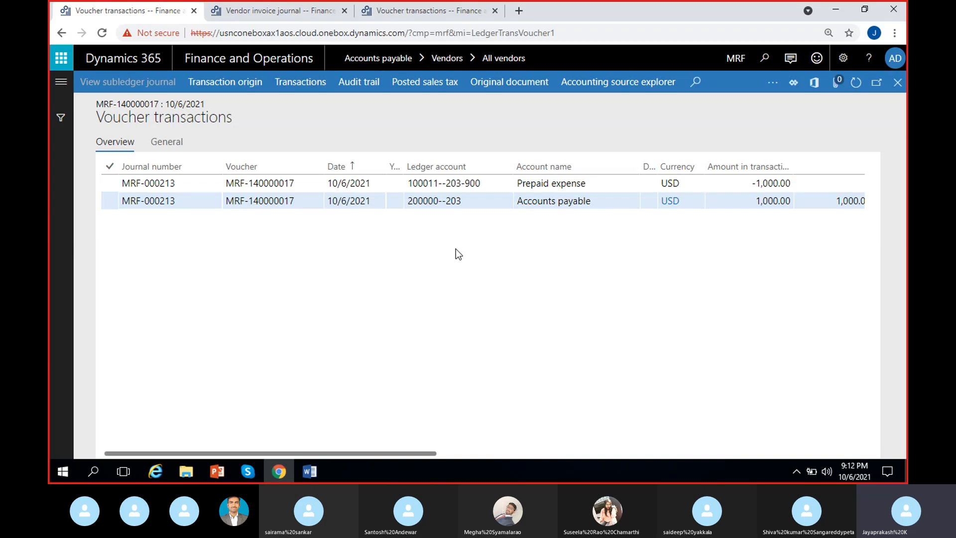
pyautogui.click(479, 208)
pyautogui.click(898, 83)
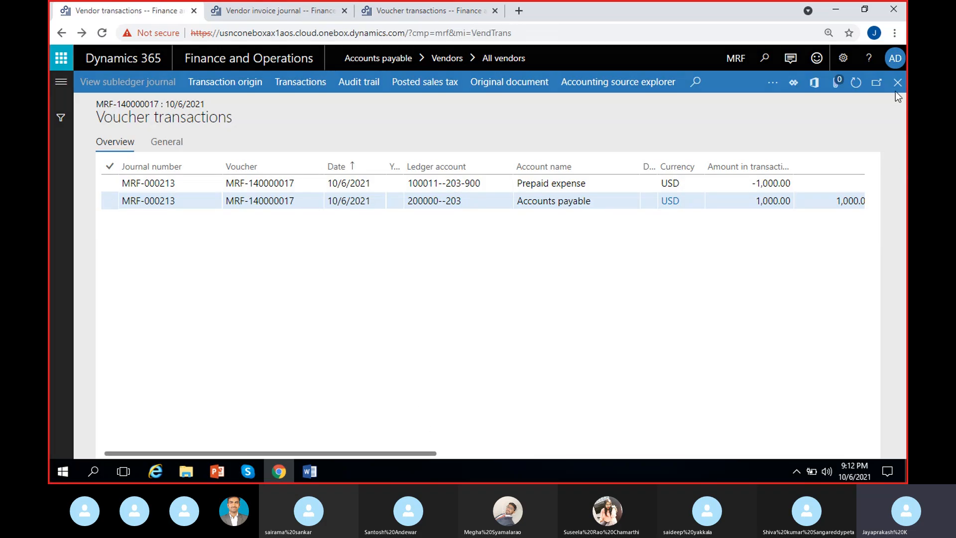